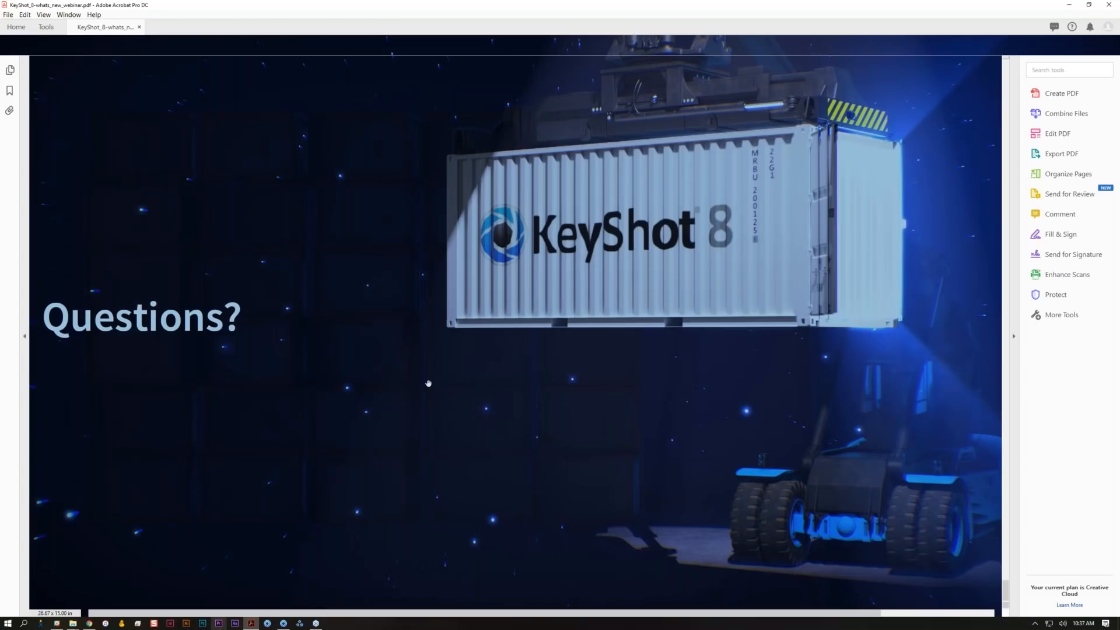
- Minimize the PDF presentation and switch to KeyShot
{"action": "left_click", "coordinate": [1071, 8]}
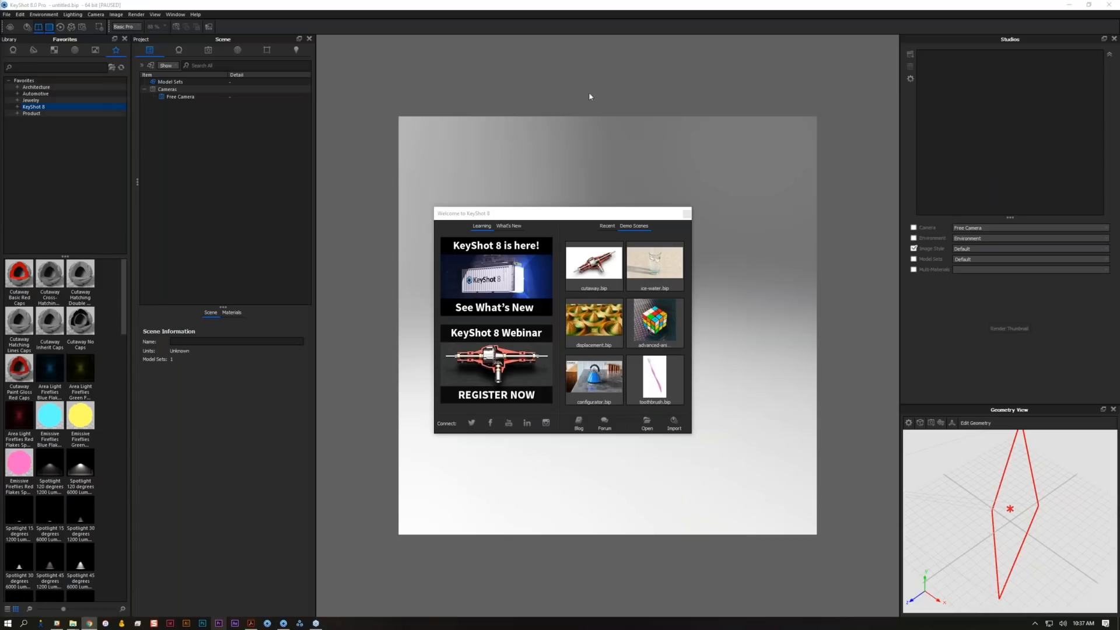
{"action": "left_click", "coordinate": [697, 159]}
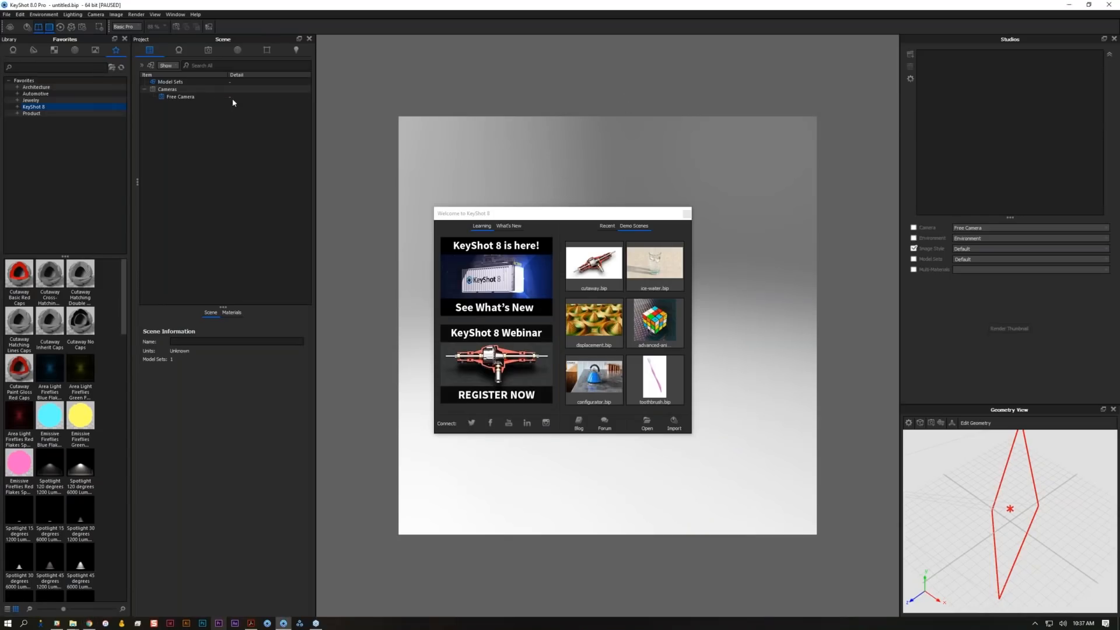
- Switch to the Startup workspace and return to the Basic Pro workspace
{"action": "left_click", "coordinate": [231, 82]}
{"action": "left_click", "coordinate": [266, 255]}
{"action": "left_click", "coordinate": [133, 27]}
{"action": "left_click", "coordinate": [130, 38]}
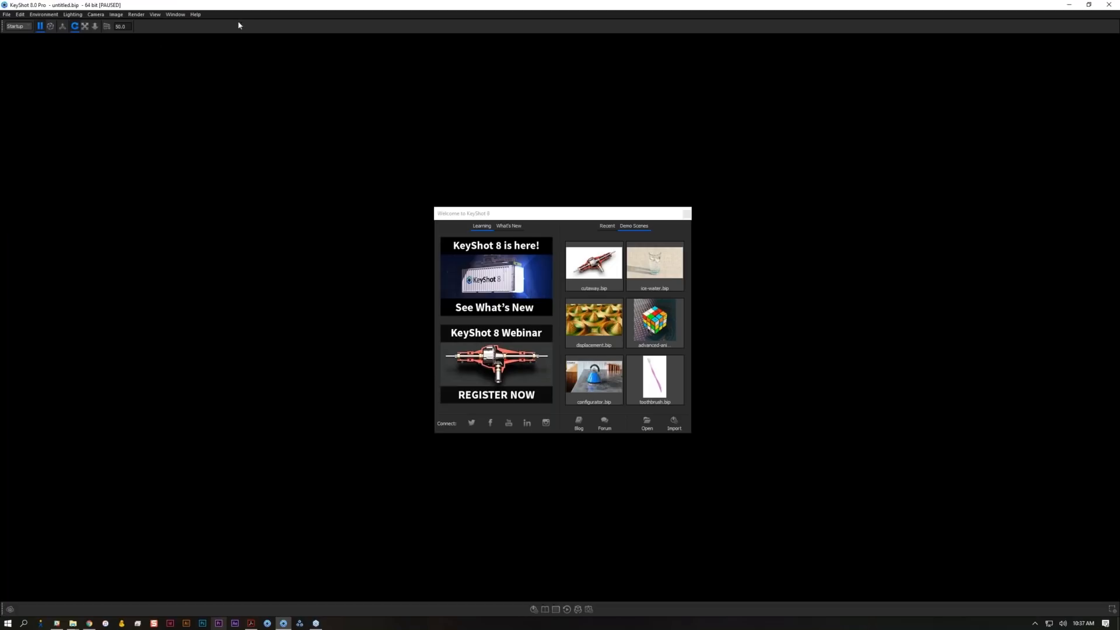
{"action": "left_click", "coordinate": [20, 26]}
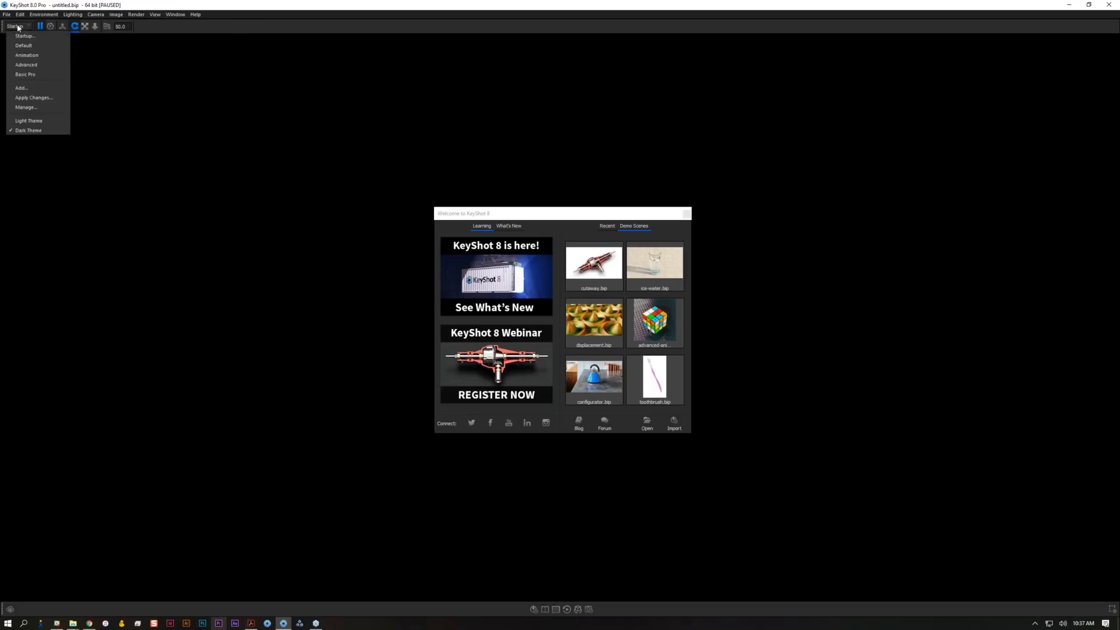
{"action": "left_click", "coordinate": [24, 74]}
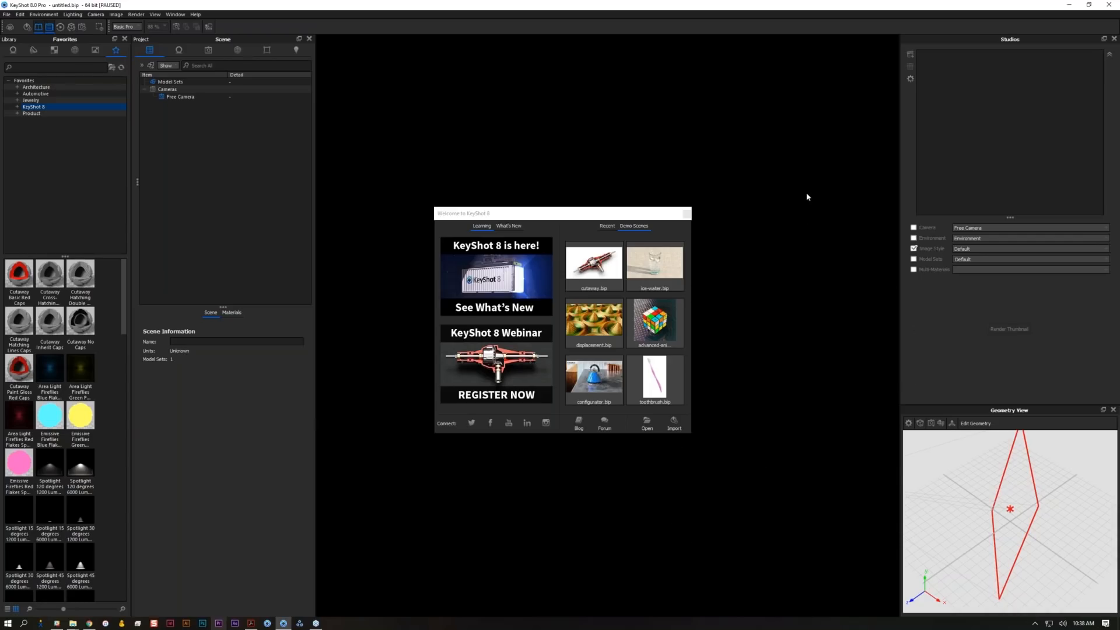
- Open the cutaway.bip demo scene from the welcome window
{"action": "left_click", "coordinate": [641, 218]}
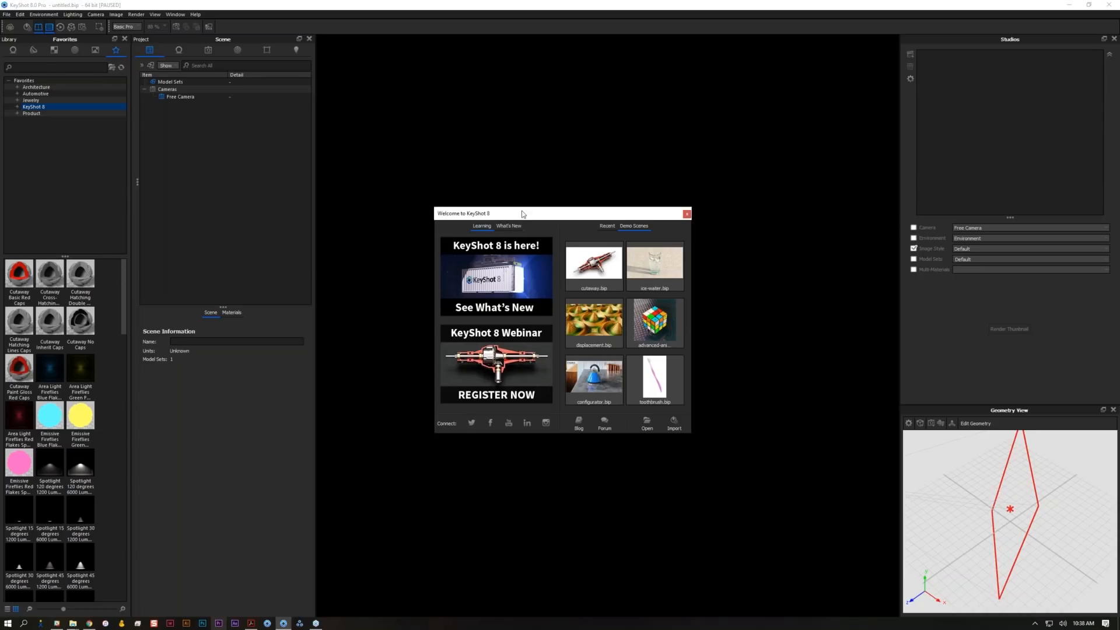
{"action": "key", "text": "Escape"}
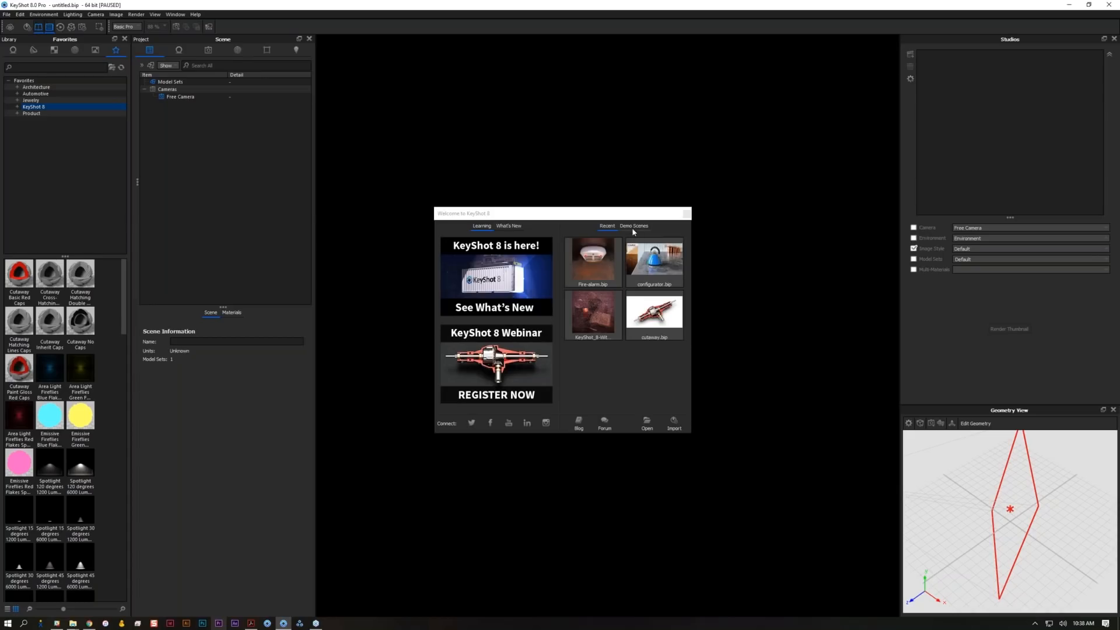
{"action": "left_click", "coordinate": [635, 228]}
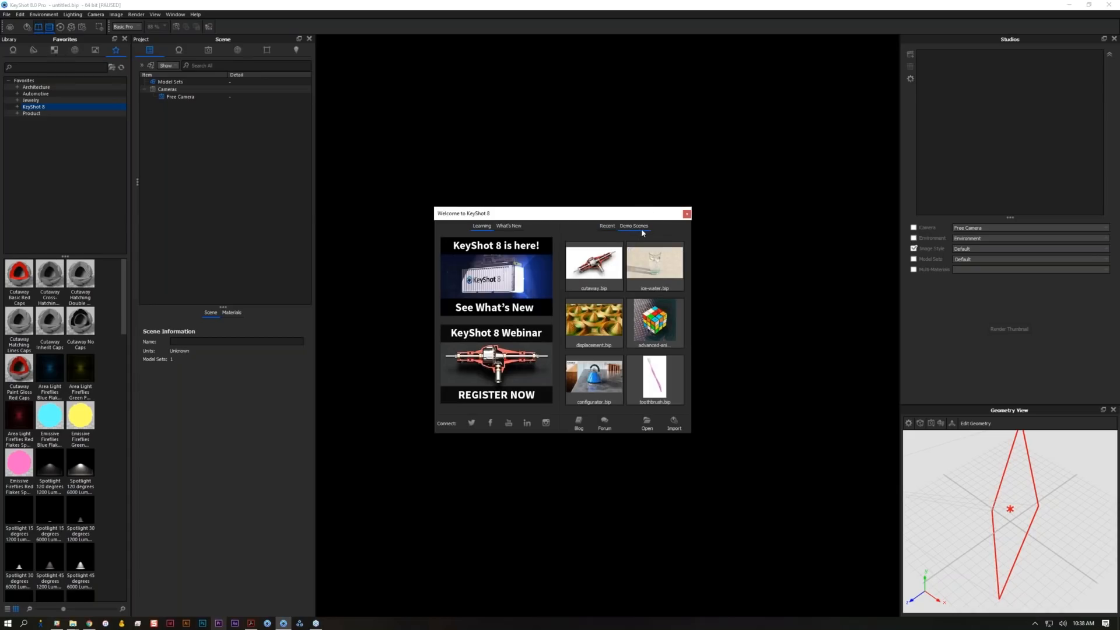
{"action": "left_click", "coordinate": [592, 272]}
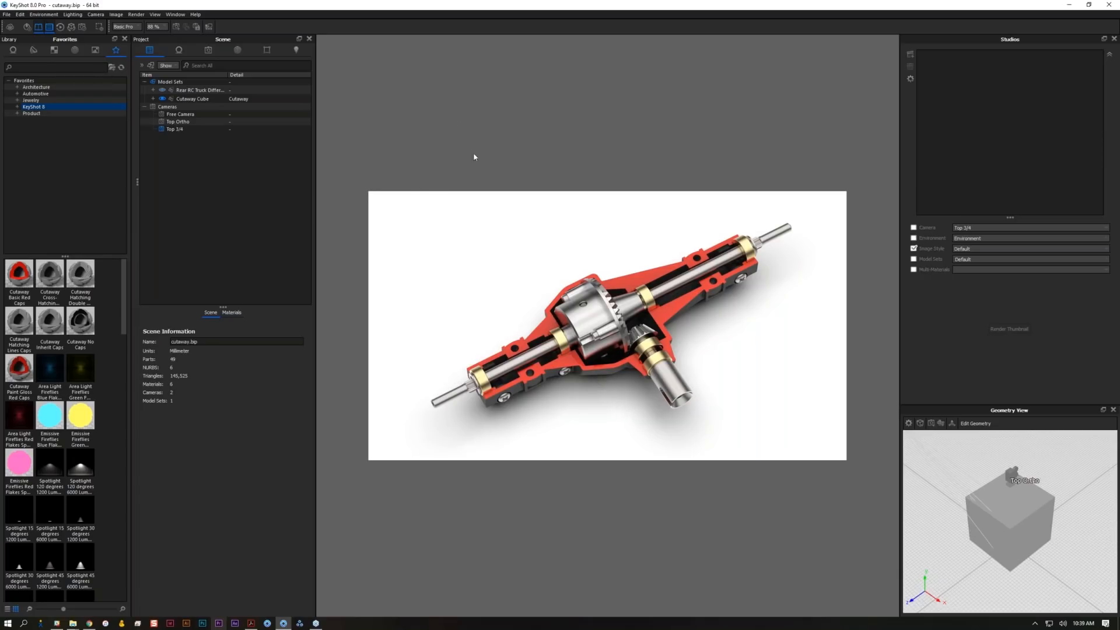
- Expand the Rear RC Truck Differential model and select the Cutaway Cube to examine its outline around the part
{"action": "left_click", "coordinate": [194, 92]}
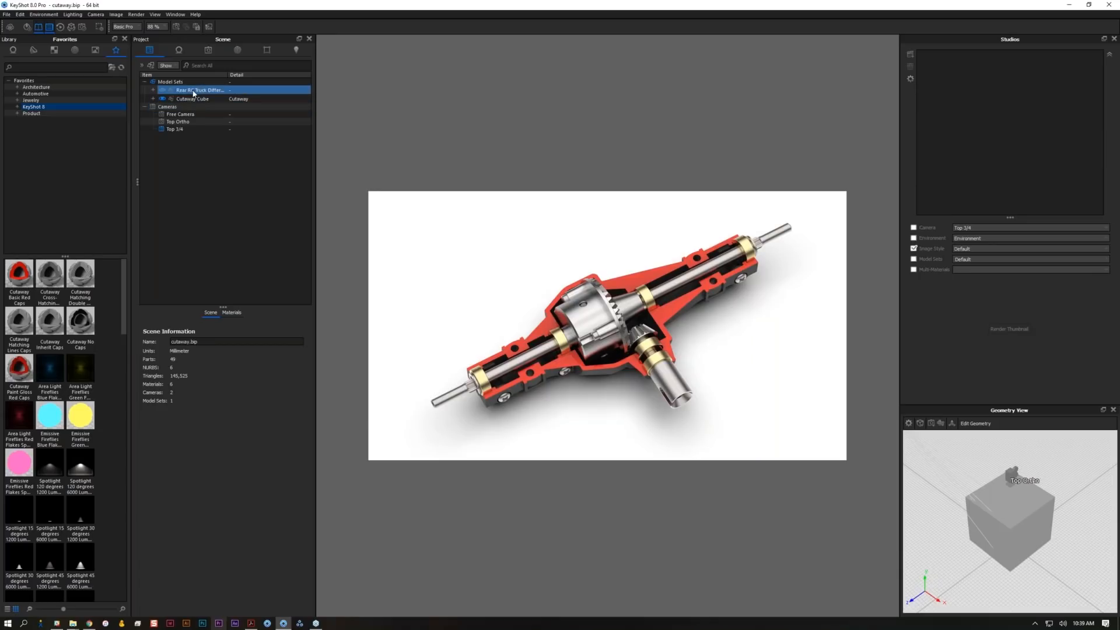
{"action": "left_click", "coordinate": [153, 91]}
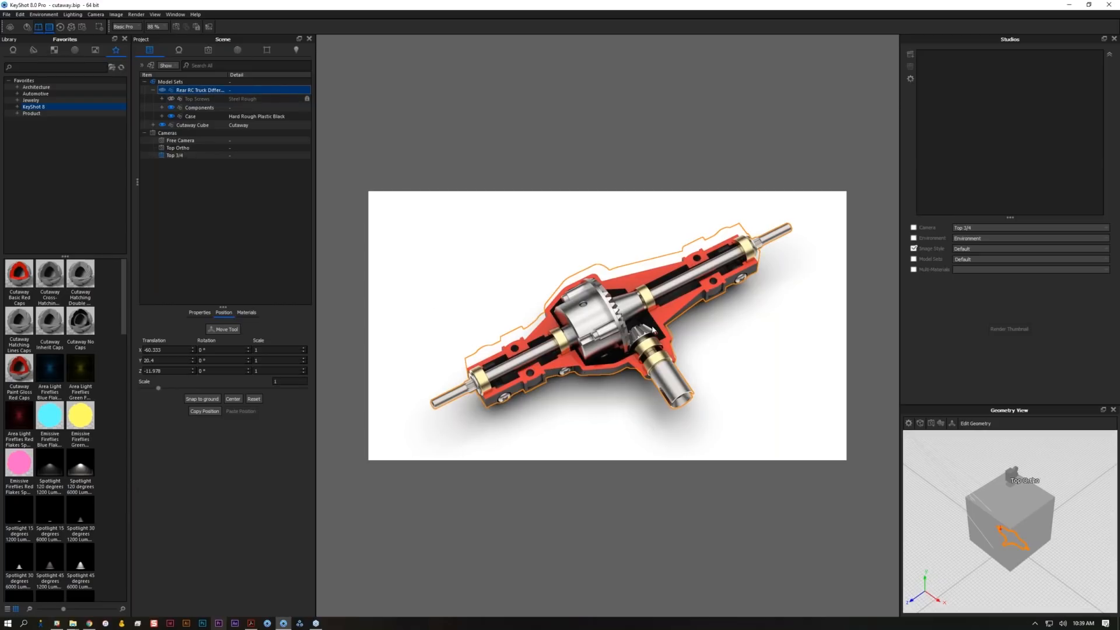
{"action": "left_click", "coordinate": [178, 130]}
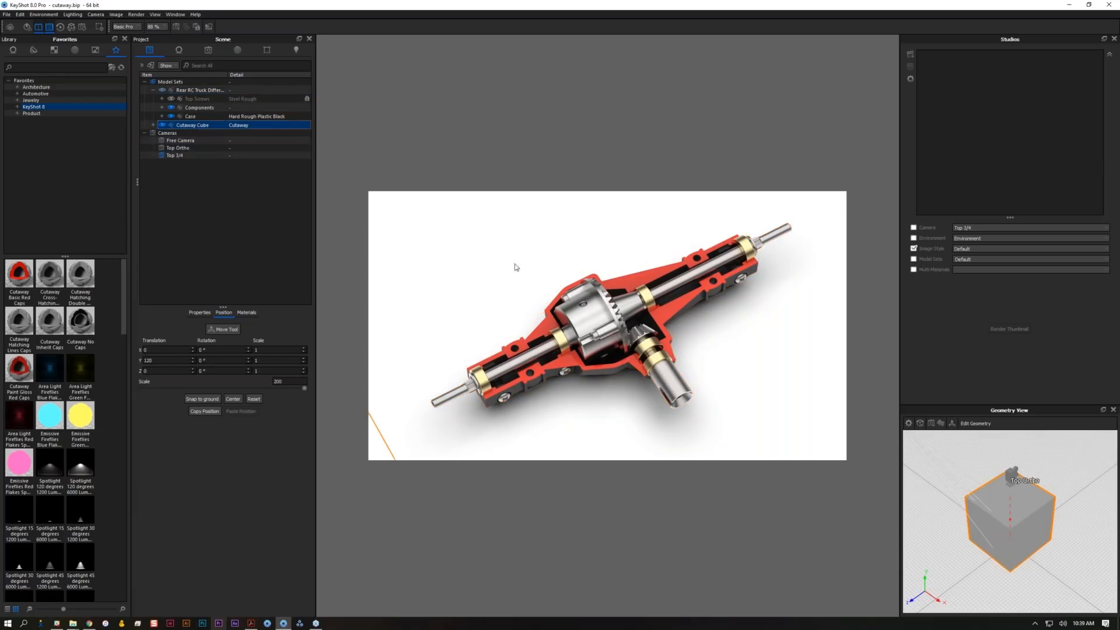
{"action": "scroll", "coordinate": [577, 378], "scroll_direction": "down", "scroll_amount": 5}
{"action": "scroll", "coordinate": [576, 375], "scroll_direction": "down", "scroll_amount": 4}
{"action": "left_click_drag", "start_coordinate": [574, 377], "coordinate": [608, 409]}
{"action": "scroll", "coordinate": [609, 410], "scroll_direction": "up", "scroll_amount": 6}
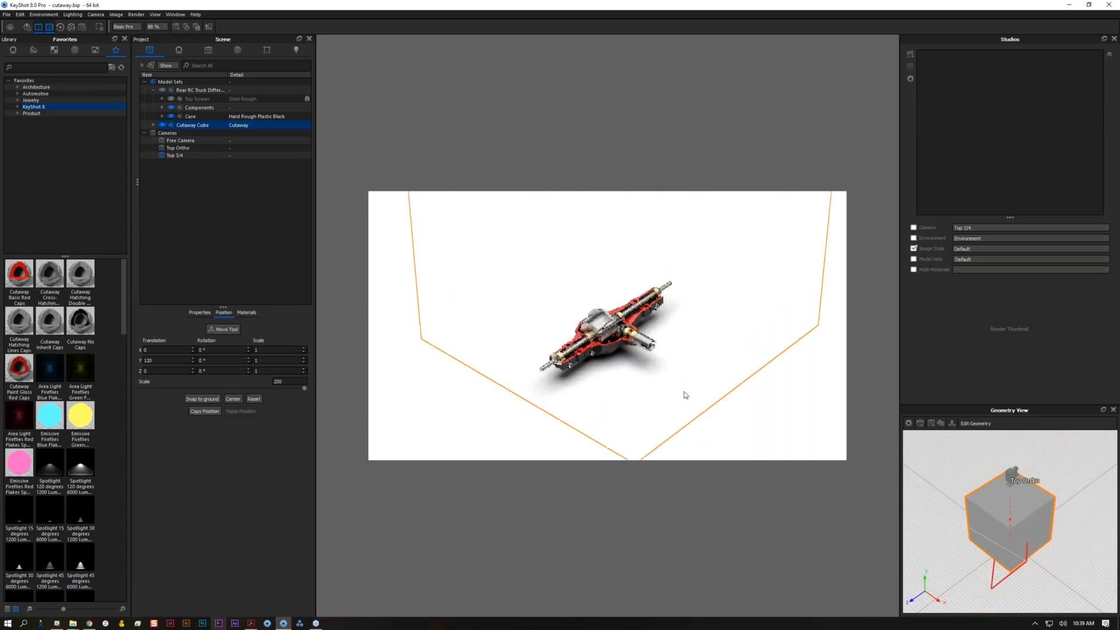
- Hide the Cutaway Cube to inspect the full differential case, and show the cube again
{"action": "left_click", "coordinate": [164, 126]}
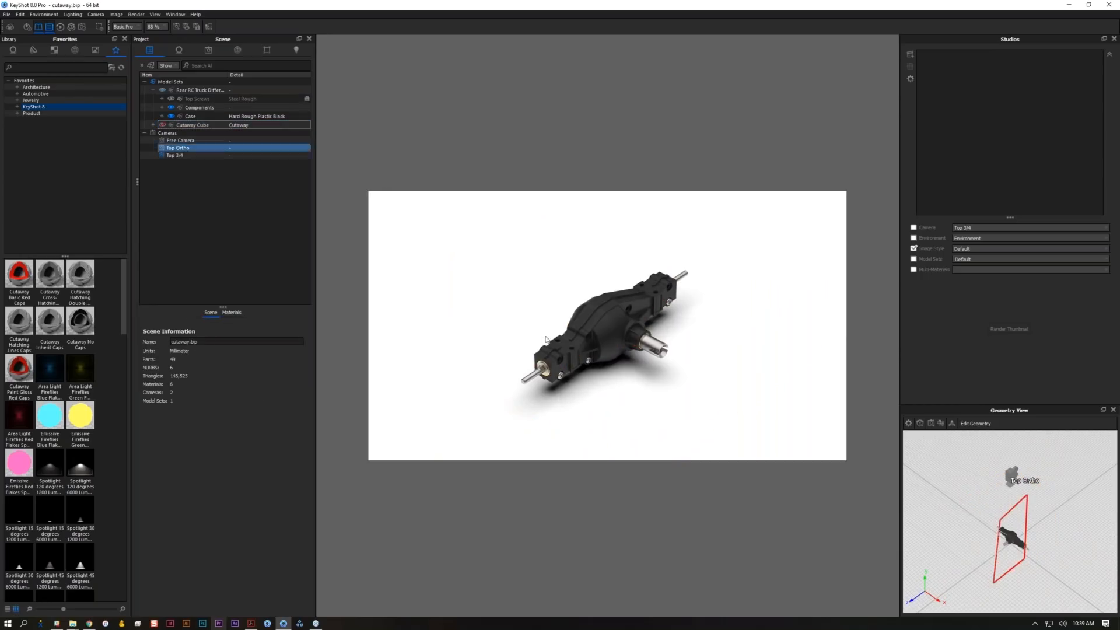
{"action": "left_click_drag", "start_coordinate": [492, 382], "coordinate": [657, 394]}
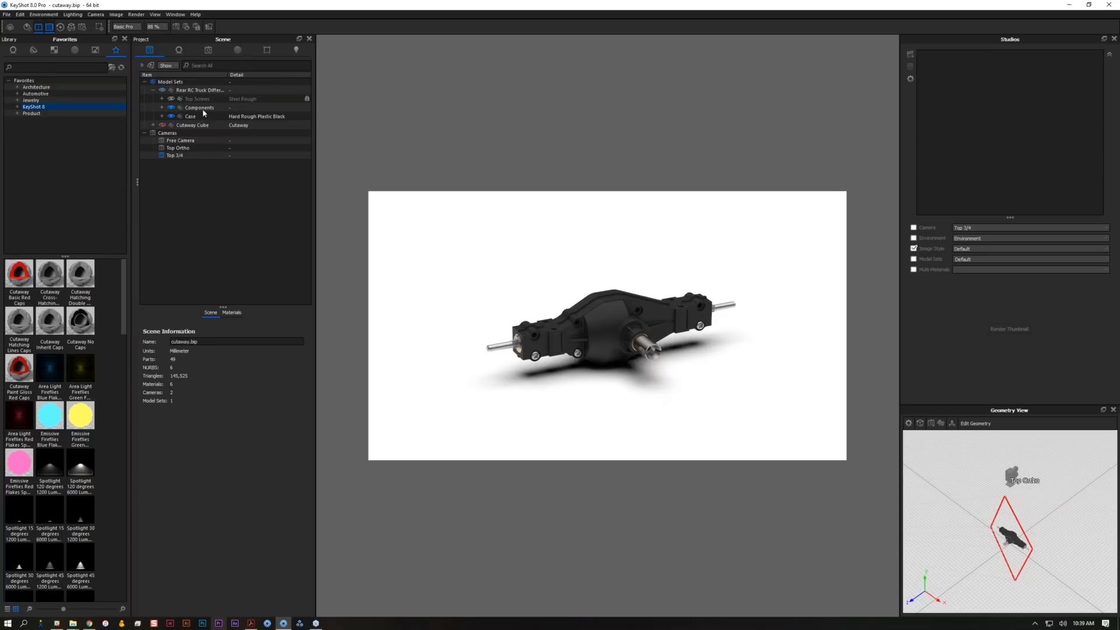
{"action": "left_click", "coordinate": [164, 126]}
{"action": "left_click", "coordinate": [163, 124]}
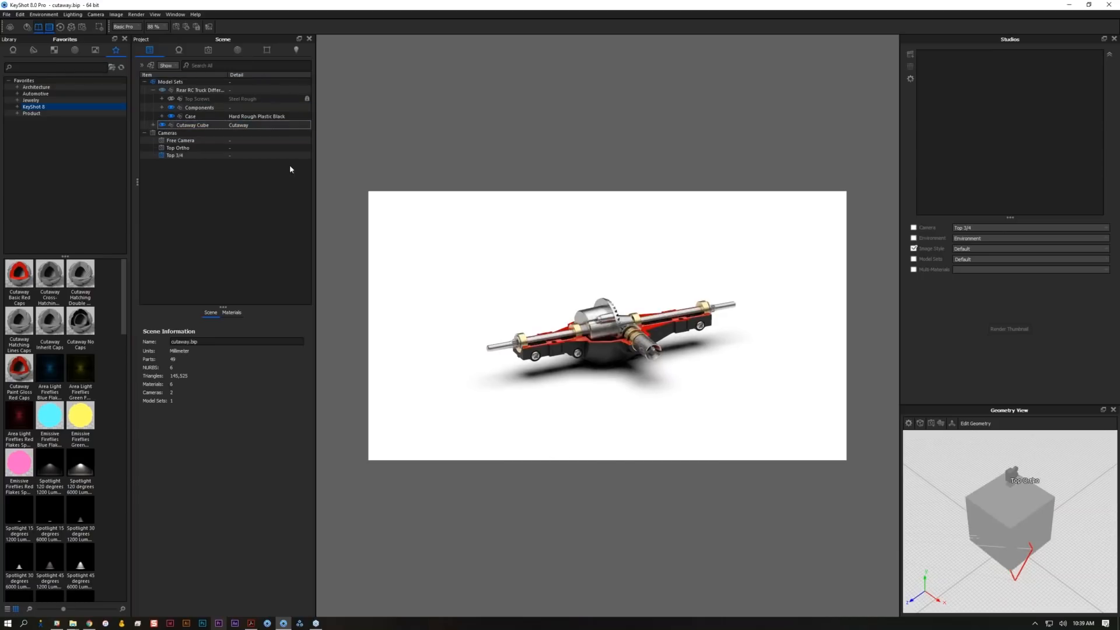
{"action": "left_click_drag", "start_coordinate": [715, 299], "coordinate": [708, 330]}
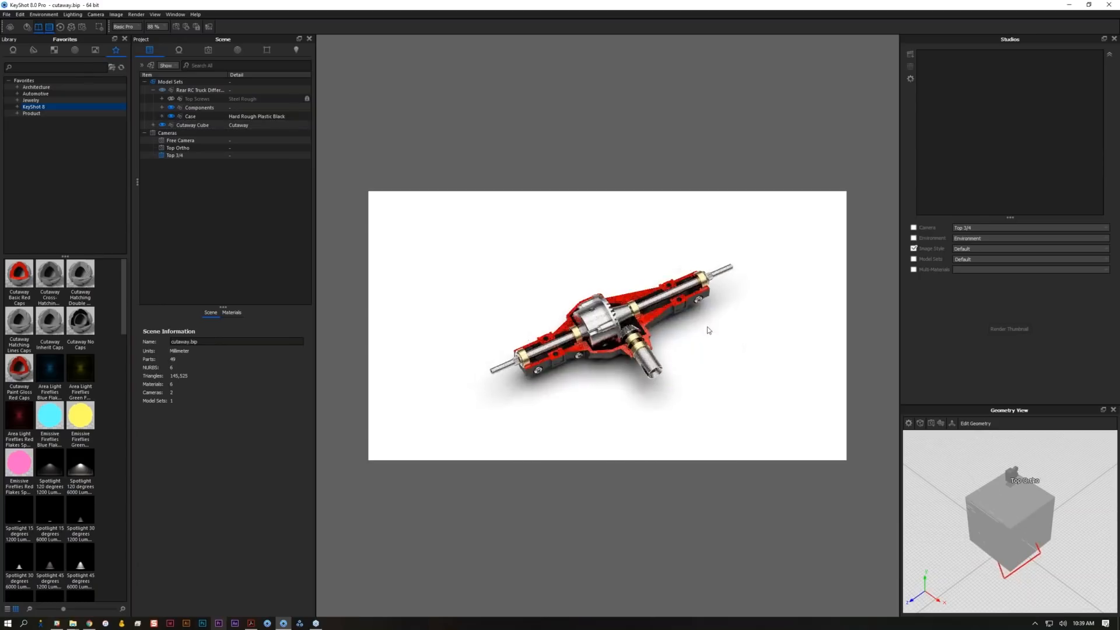
- Try moving the Cutaway Cube about 106 units in the negative X direction with the Move Tool and cancel the move
{"action": "left_click", "coordinate": [263, 125]}
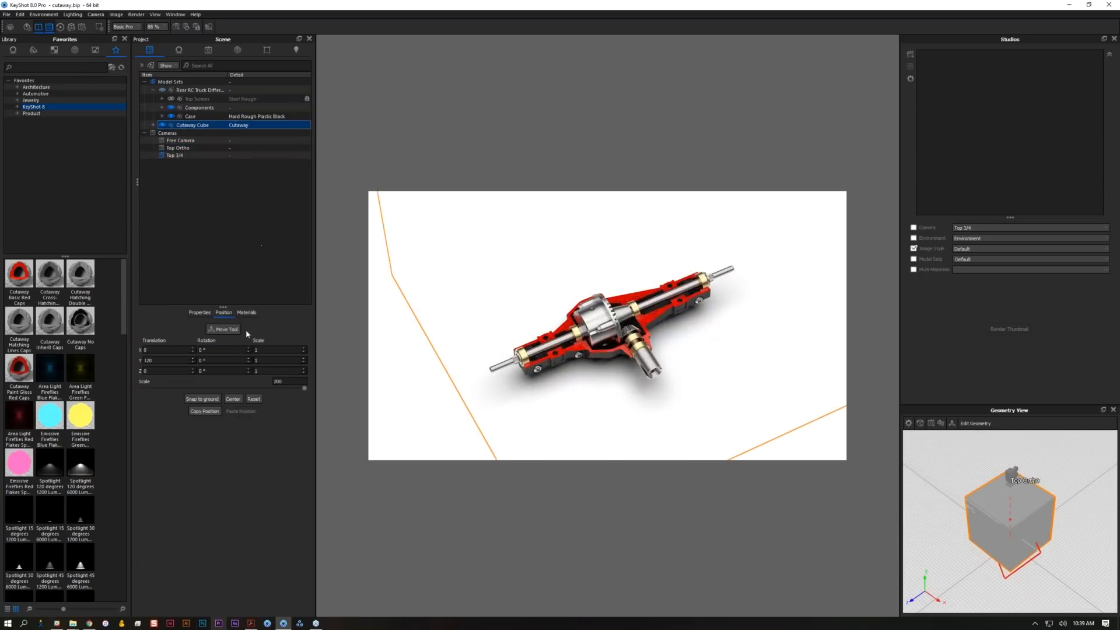
{"action": "left_click", "coordinate": [227, 329]}
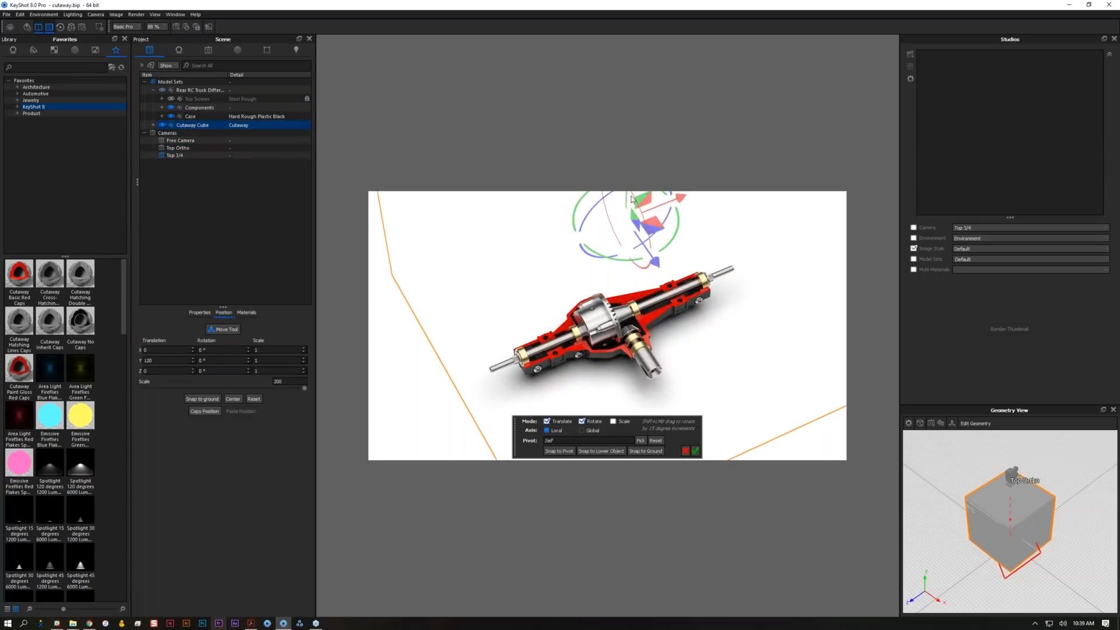
{"action": "left_click_drag", "start_coordinate": [632, 200], "coordinate": [470, 239]}
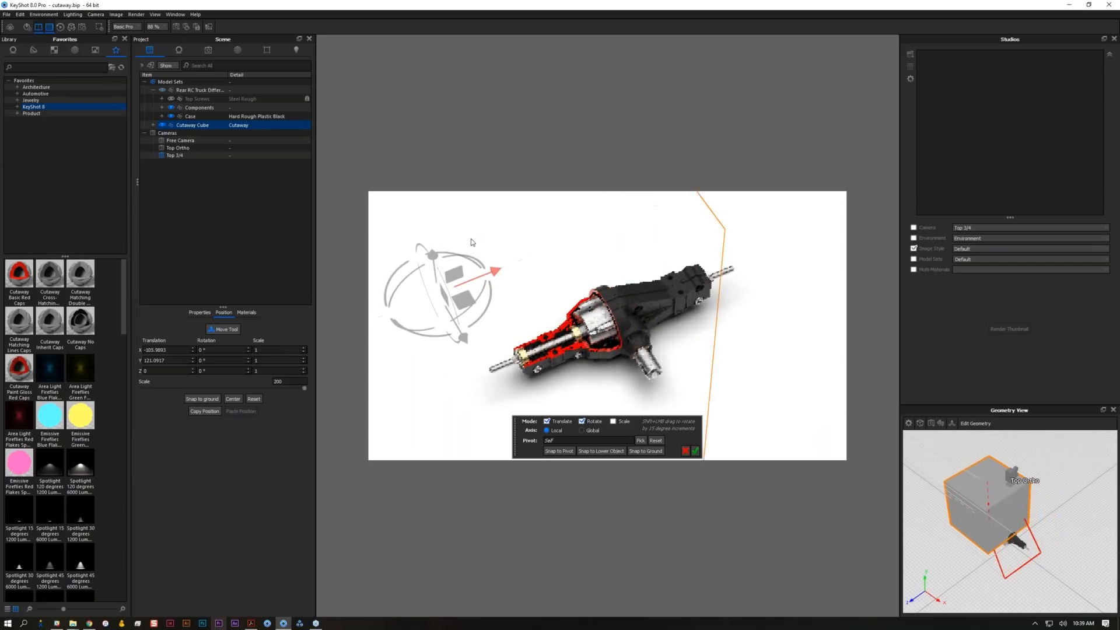
{"action": "left_click", "coordinate": [686, 450]}
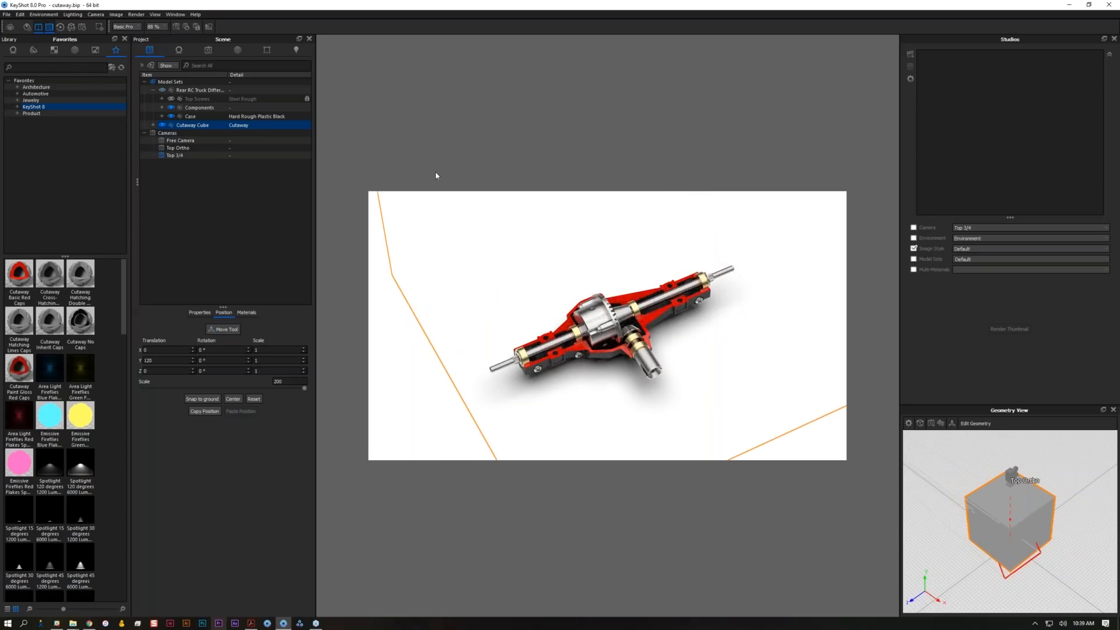
- Add a translation animation to the Cutaway Cube with Translate Y set to 1.818 and scrub through its first second
{"action": "right_click", "coordinate": [260, 126]}
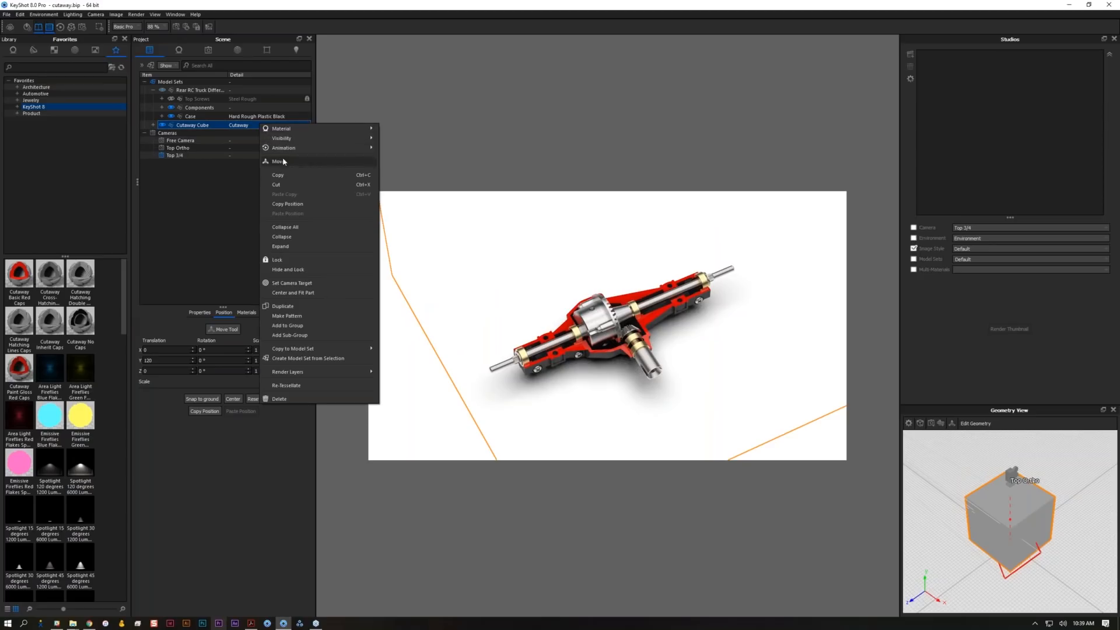
{"action": "mouse_move", "coordinate": [281, 153]}
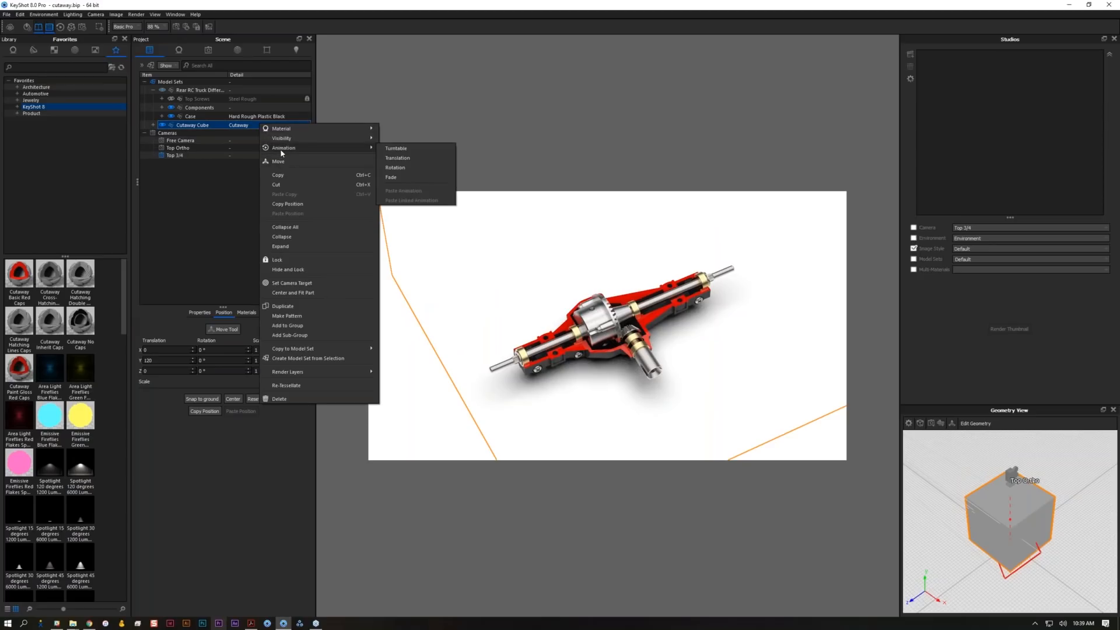
{"action": "left_click", "coordinate": [428, 156]}
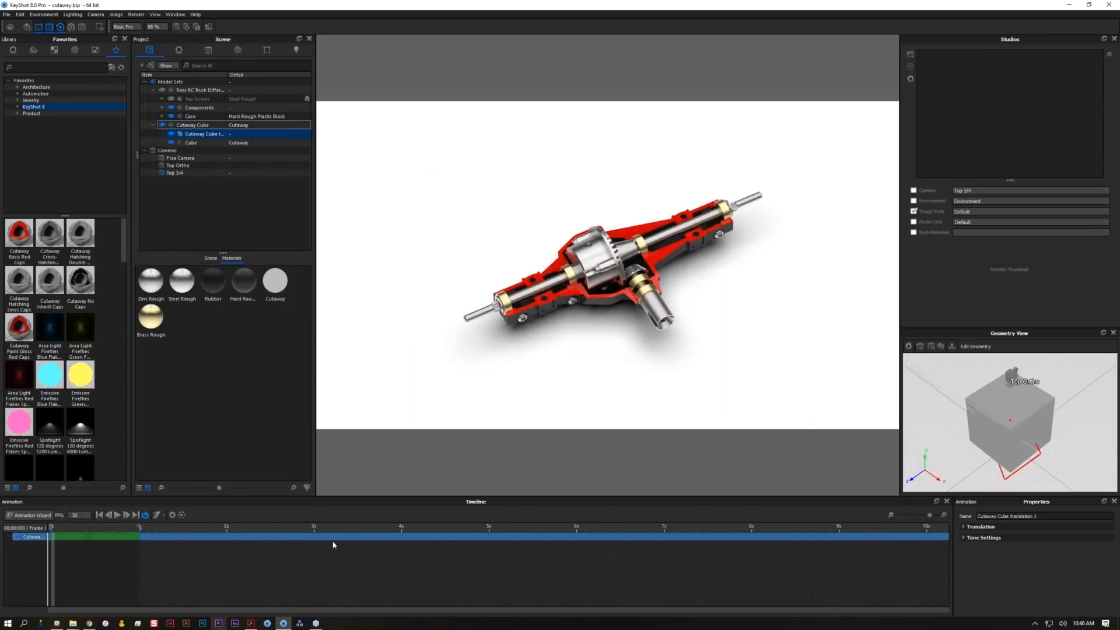
{"action": "left_click", "coordinate": [980, 527]}
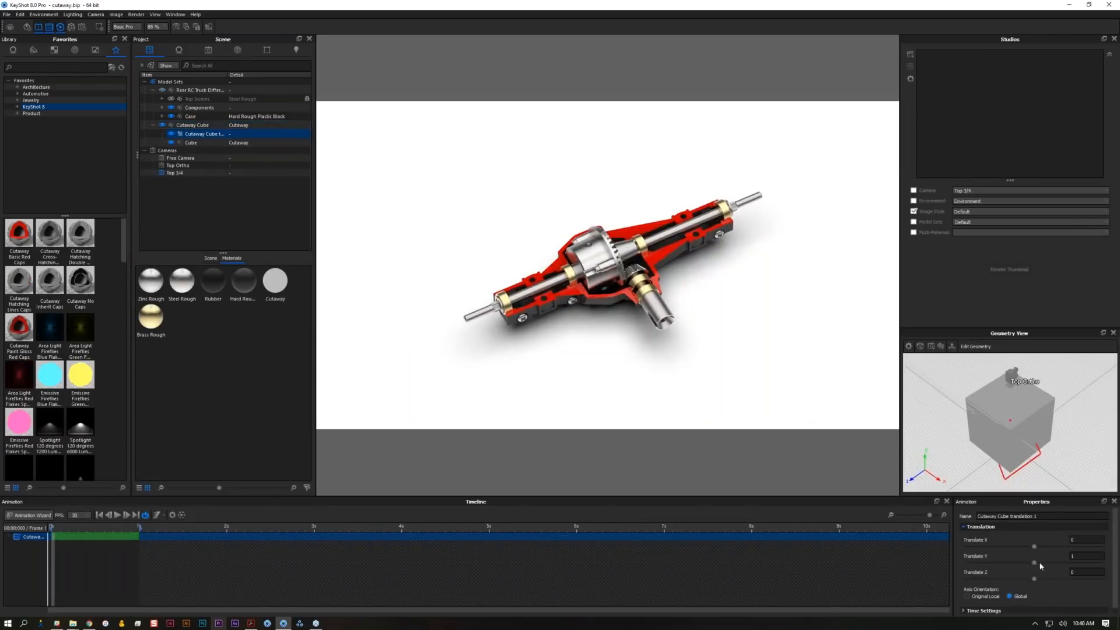
{"action": "left_click_drag", "start_coordinate": [67, 528], "coordinate": [151, 522]}
{"action": "left_click_drag", "start_coordinate": [1034, 563], "coordinate": [1089, 564]}
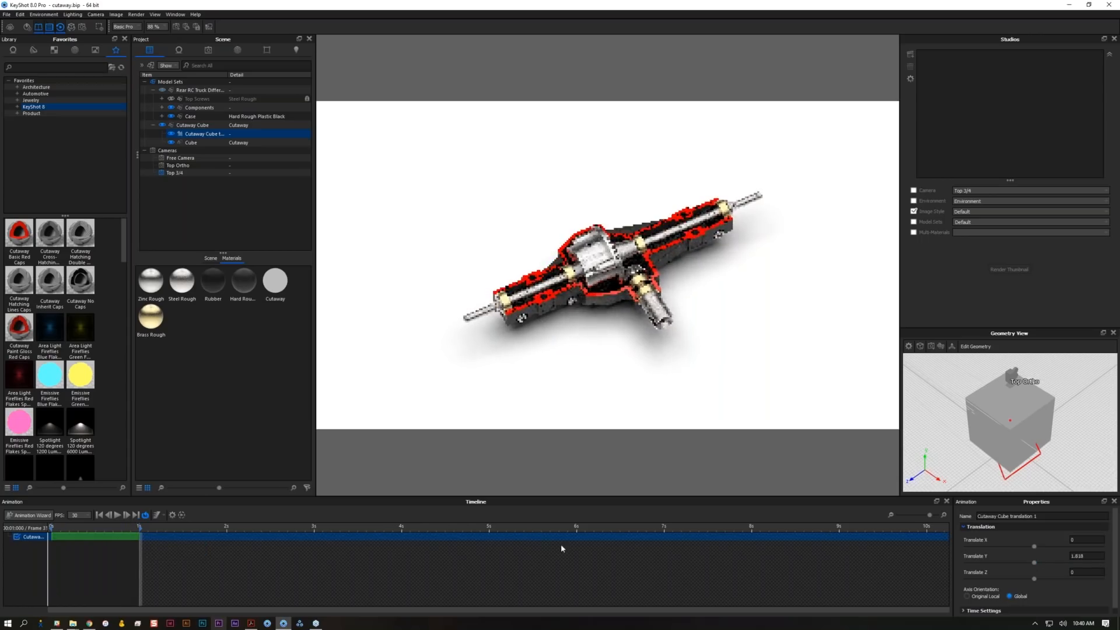
{"action": "left_click_drag", "start_coordinate": [140, 525], "coordinate": [12, 551]}
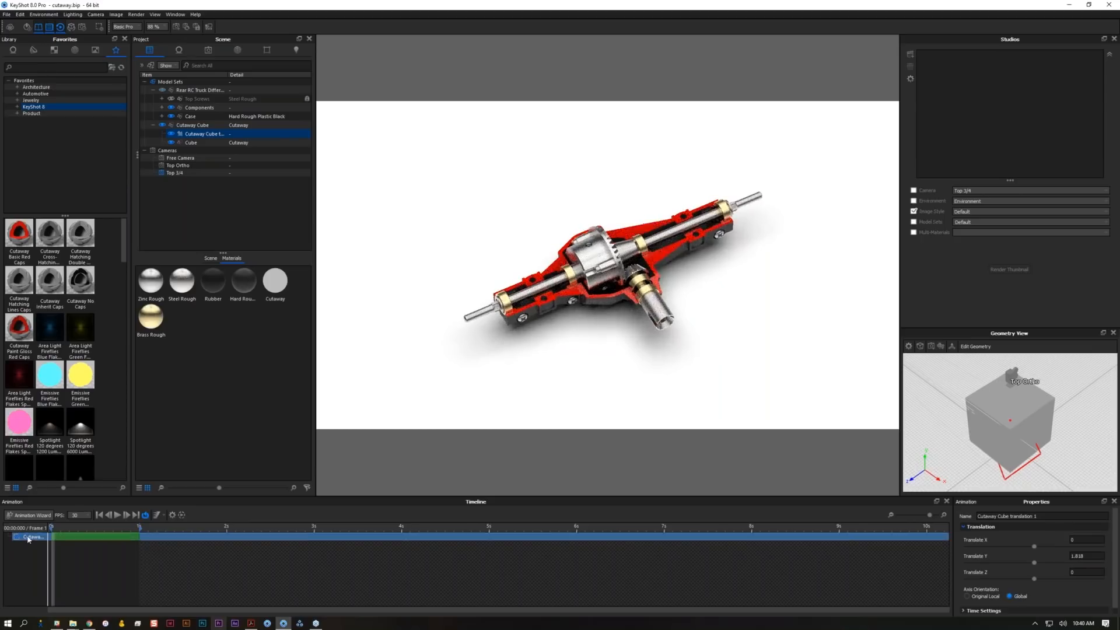
- Delete the Cutaway Cube's translation animation and close the animation timeline
{"action": "right_click", "coordinate": [28, 538]}
{"action": "left_click", "coordinate": [63, 533]}
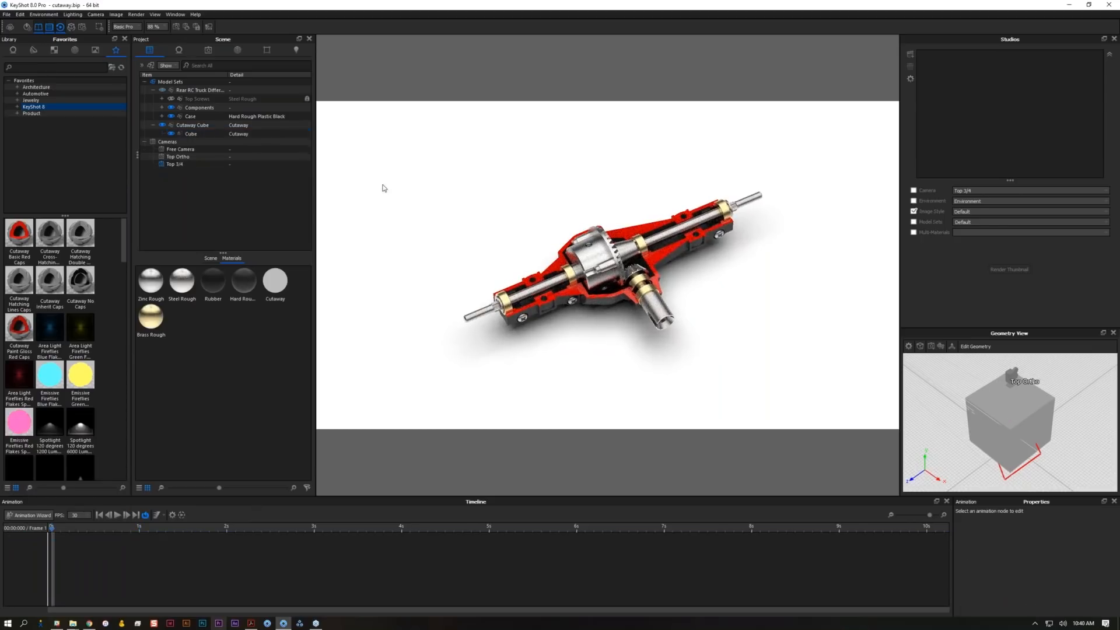
{"action": "key", "text": "a"}
- Select the differential's cut case in the scene and open its Hard Rough Plastic Black material
{"action": "scroll", "coordinate": [613, 415], "scroll_direction": "up", "scroll_amount": 5}
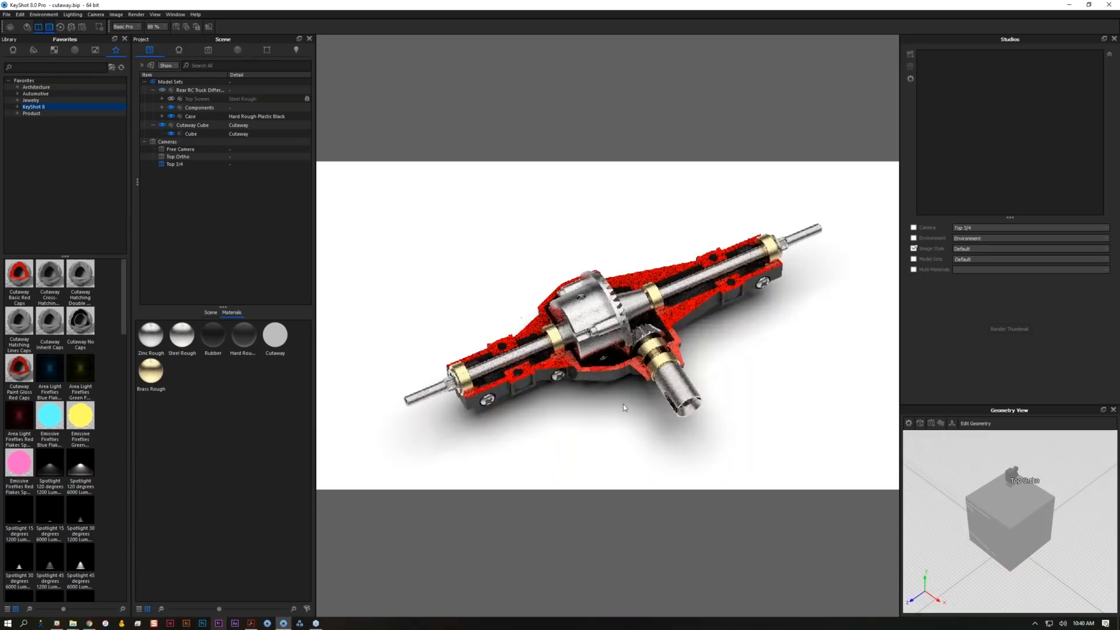
{"action": "left_click", "coordinate": [642, 277]}
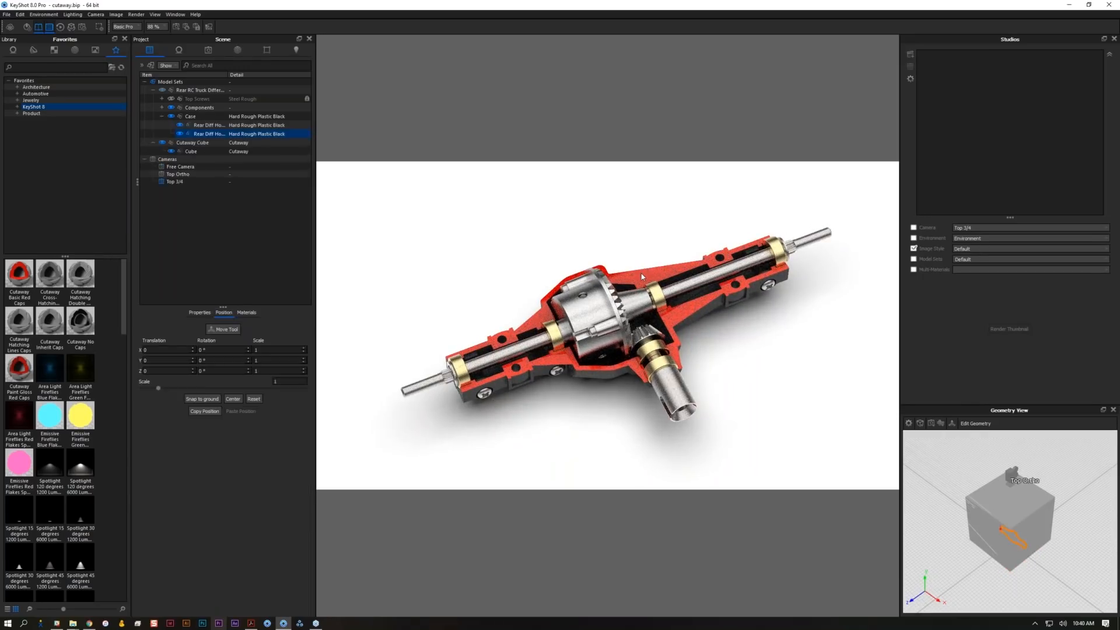
{"action": "double_click", "coordinate": [642, 277]}
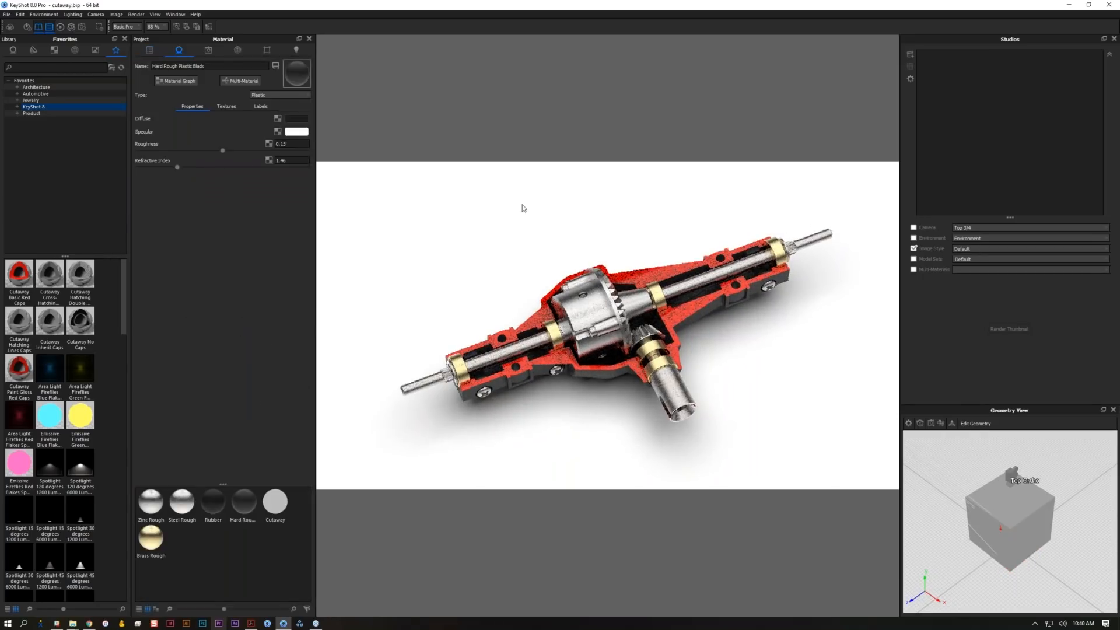
- Open the Cutaway material, check its excluded Components node, and set the caps style to No Caps
{"action": "left_click", "coordinate": [280, 508]}
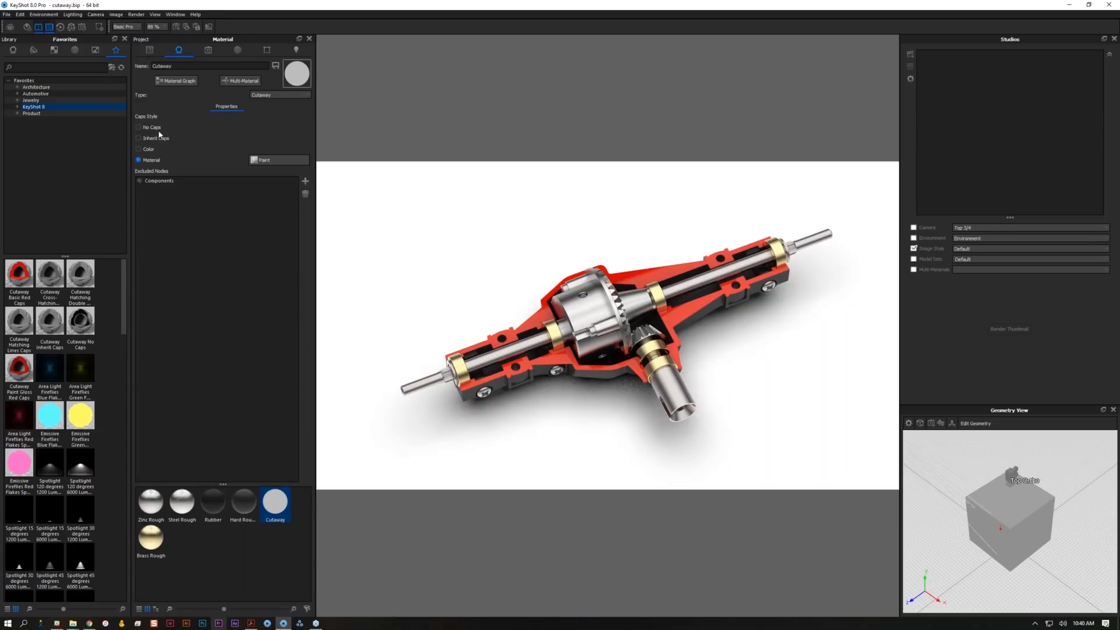
{"action": "left_click", "coordinate": [170, 181]}
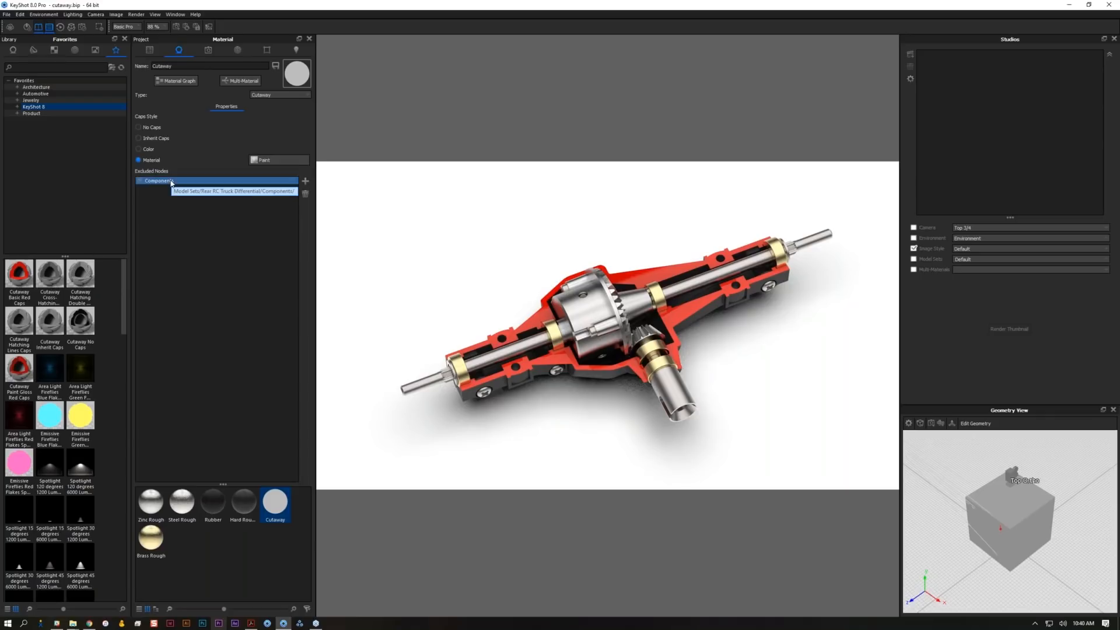
{"action": "left_click", "coordinate": [160, 203]}
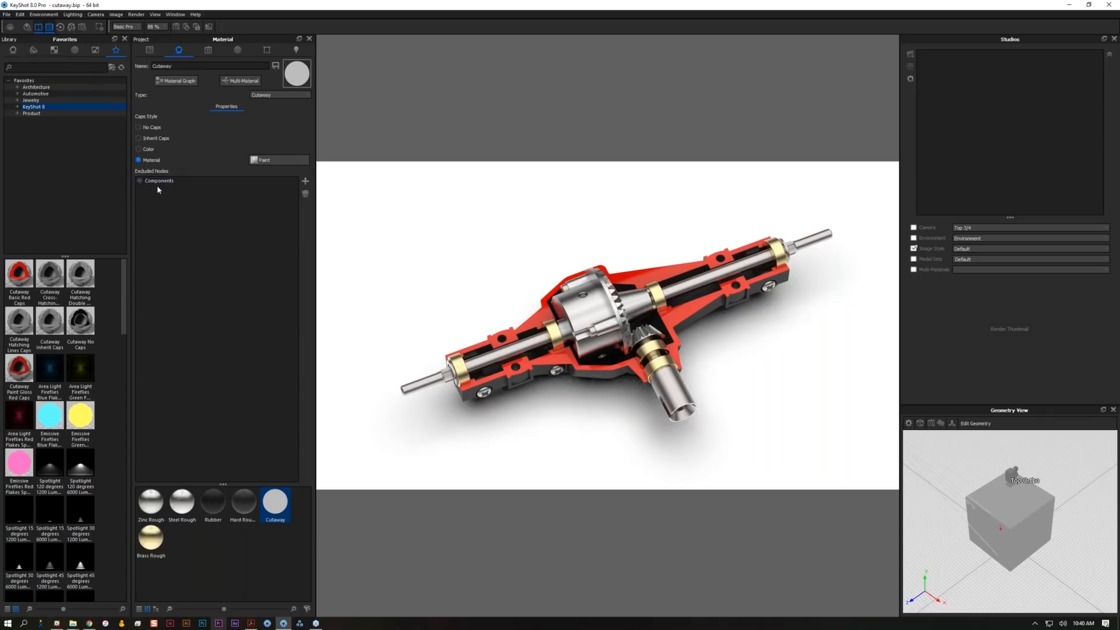
{"action": "left_click", "coordinate": [155, 128]}
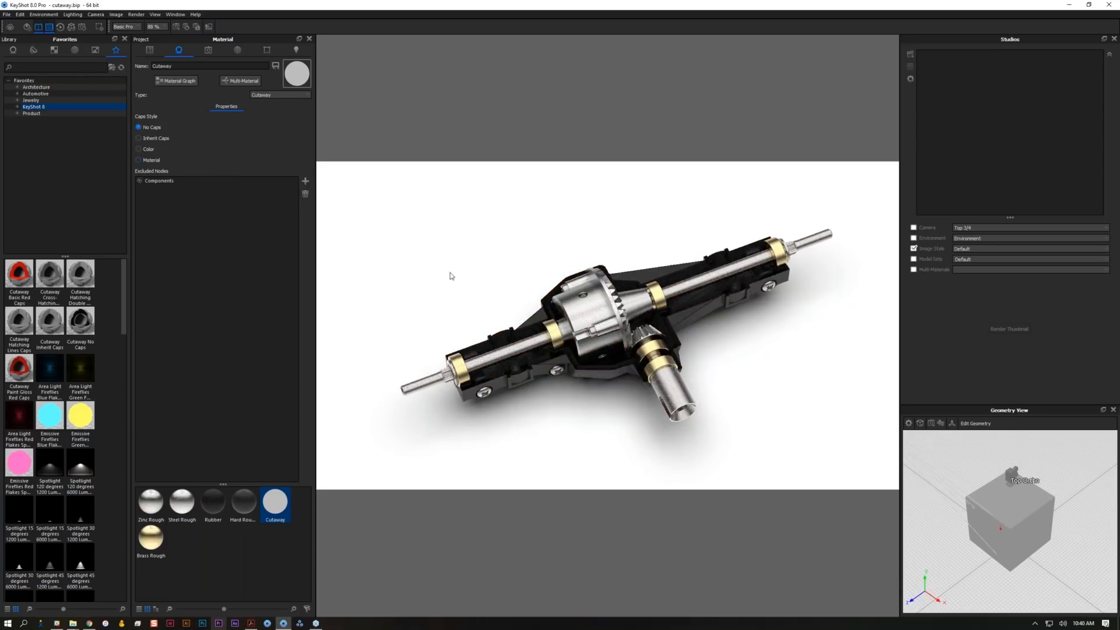
- Set the Cutaway material's caps style to Inherit Caps and turn off future closed-surface notices
{"action": "left_click", "coordinate": [155, 138]}
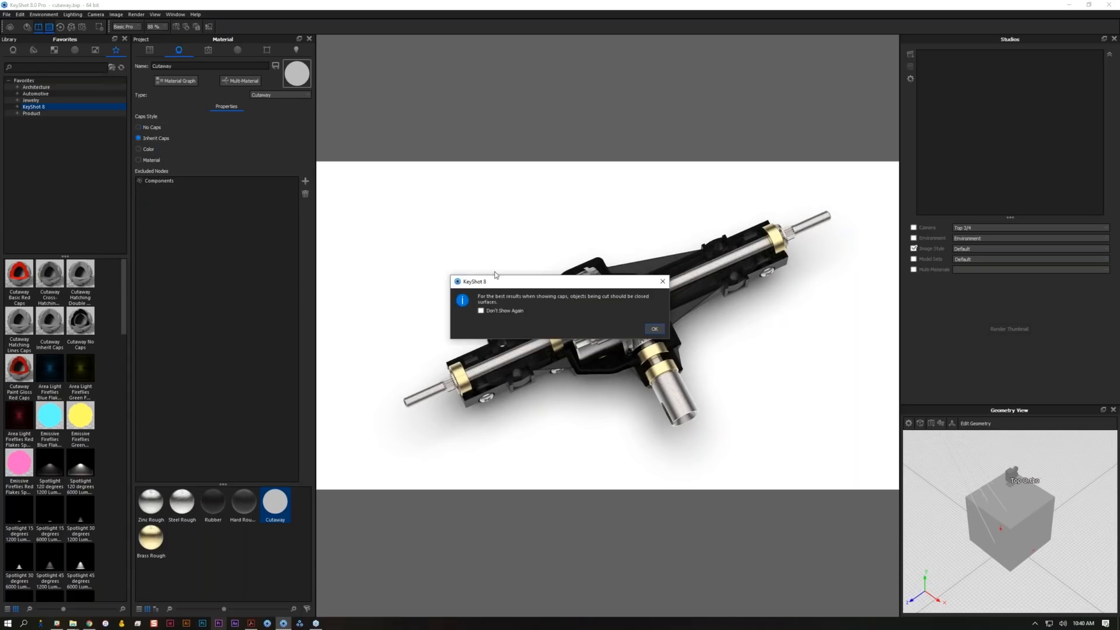
{"action": "left_click", "coordinate": [523, 311]}
{"action": "left_click", "coordinate": [655, 330]}
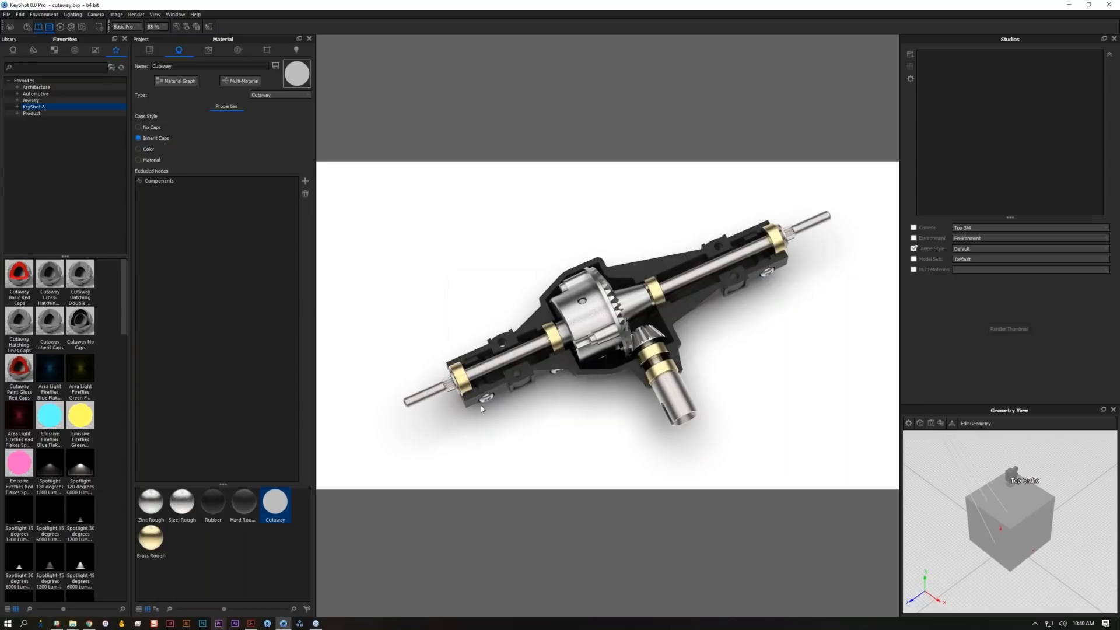
- Switch the caps style to Color and change the caps color to turquoise
{"action": "left_click", "coordinate": [148, 149]}
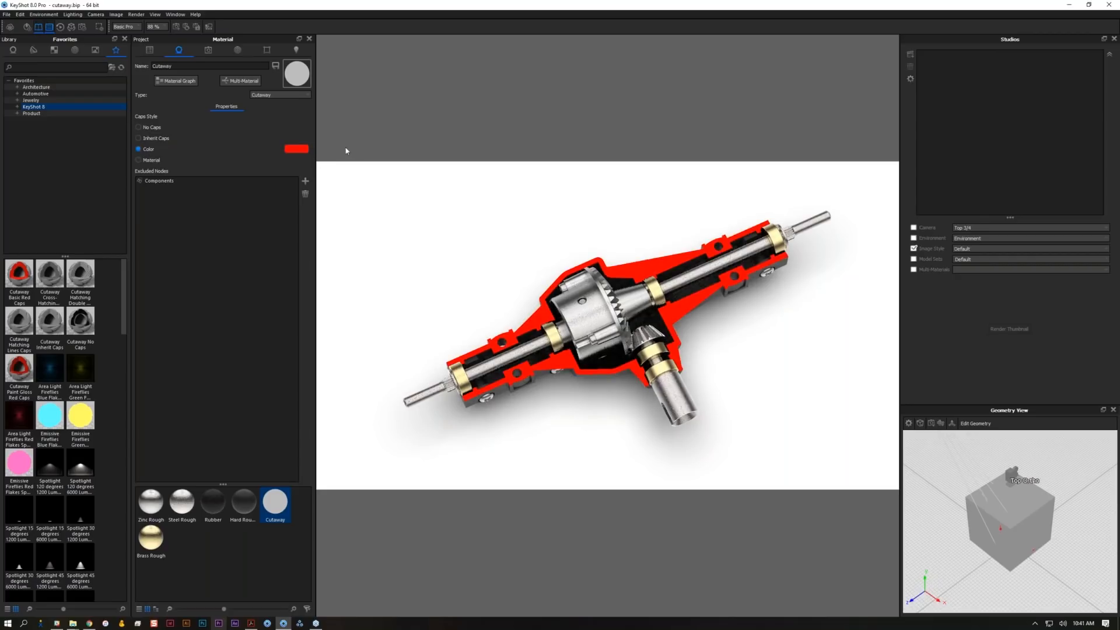
{"action": "left_click", "coordinate": [296, 149]}
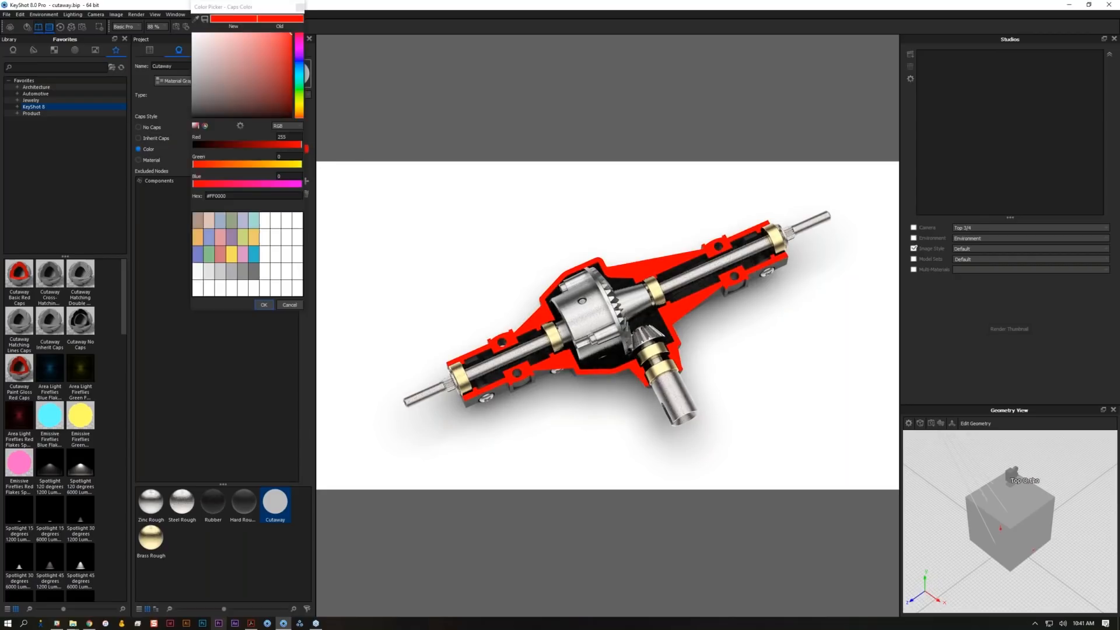
{"action": "left_click", "coordinate": [298, 70]}
{"action": "left_click", "coordinate": [263, 304]}
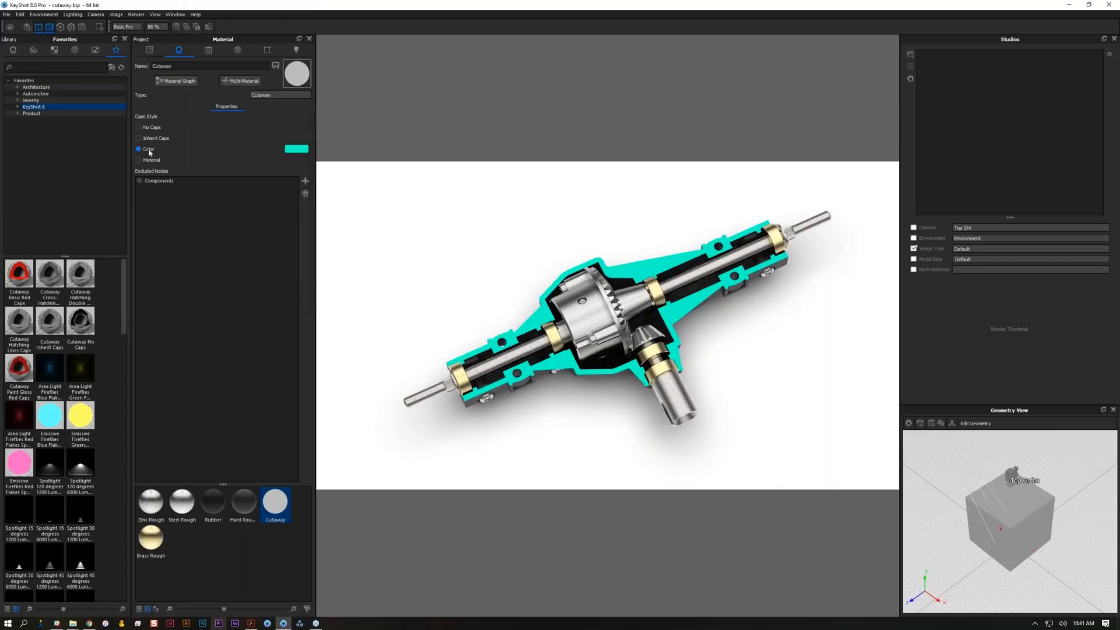
- Switch the caps style to Material and assign Aluminum Polished from the Metal library as the caps material
{"action": "left_click", "coordinate": [149, 160]}
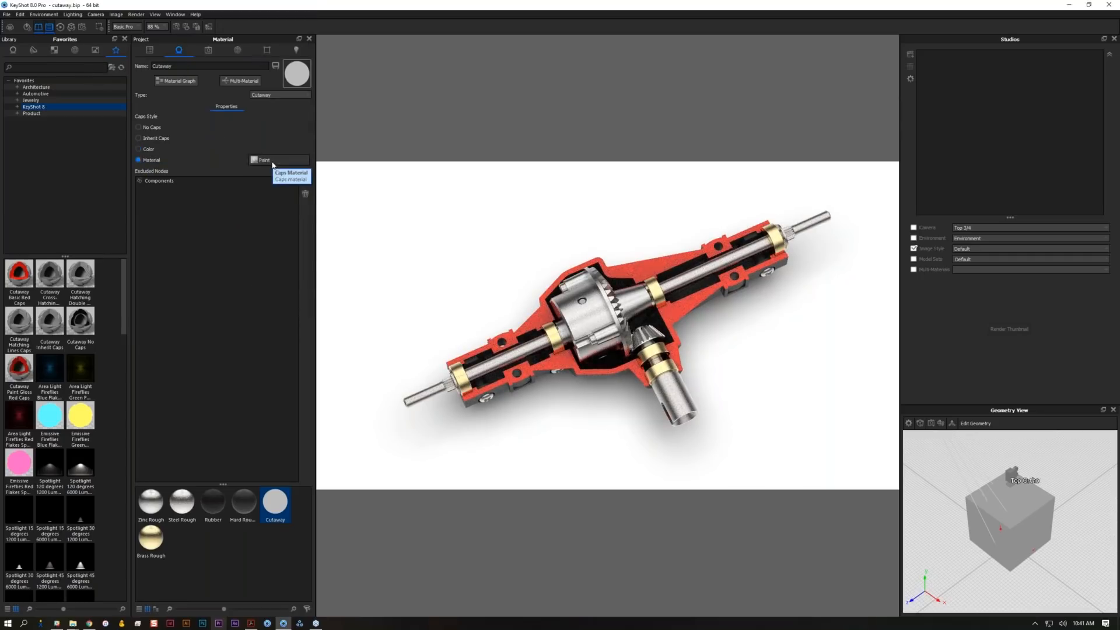
{"action": "left_click", "coordinate": [13, 51]}
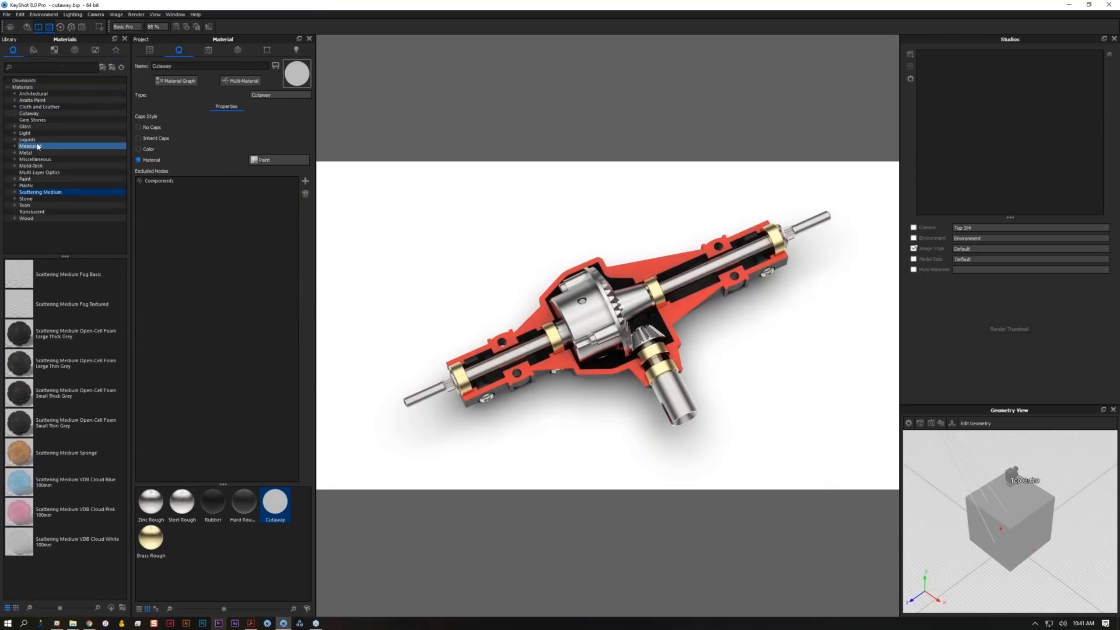
{"action": "left_click", "coordinate": [40, 153]}
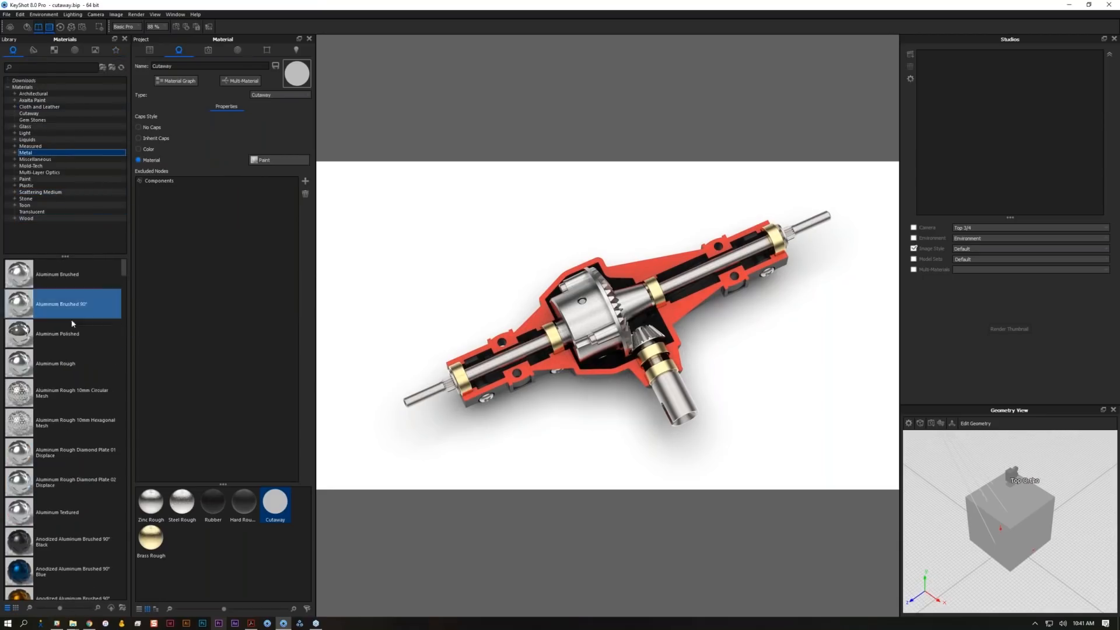
{"action": "mouse_move", "coordinate": [65, 337]}
{"action": "left_mouse_down"}
{"action": "mouse_move", "coordinate": [286, 169]}
{"action": "mouse_move", "coordinate": [279, 162]}
{"action": "left_mouse_up"}
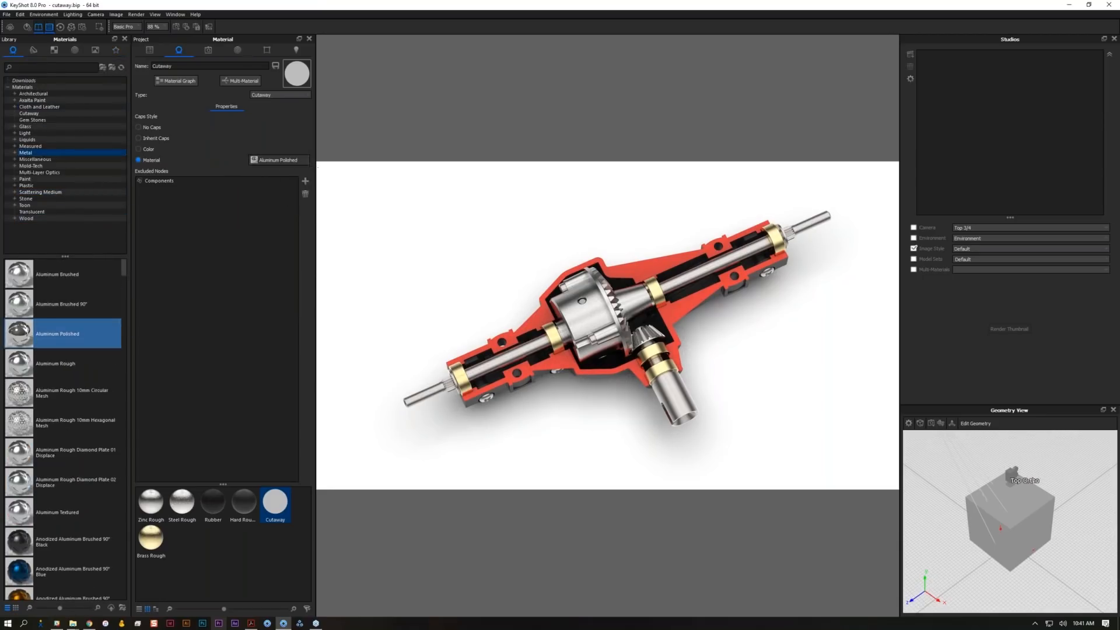
- Open the caps material, change its type to Diffuse, and apply a Mesh texture to its color
{"action": "double_click", "coordinate": [278, 159]}
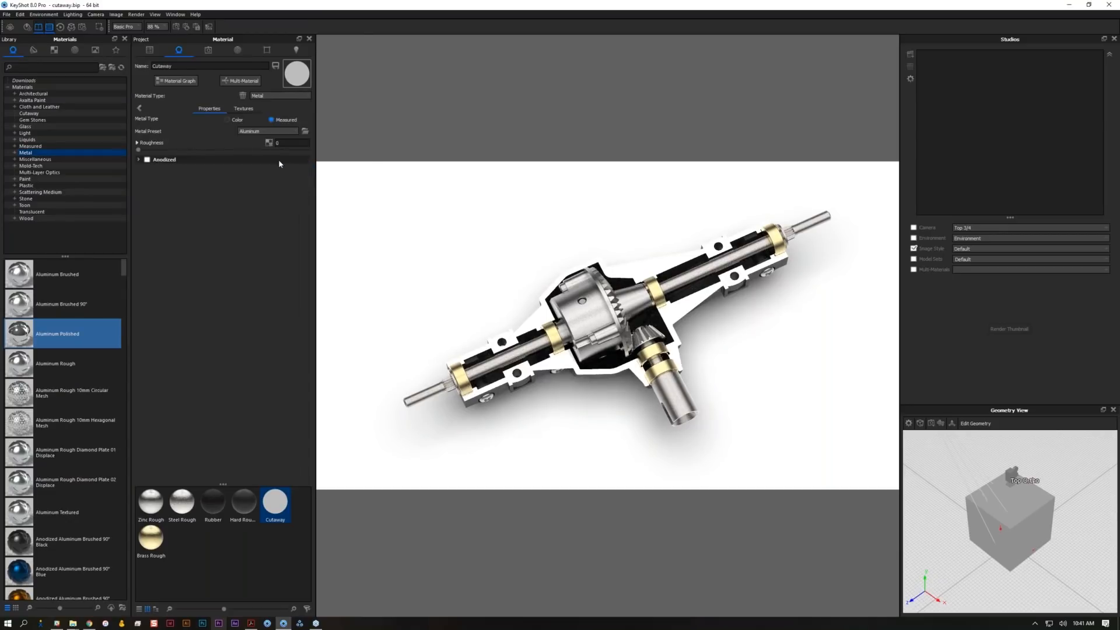
{"action": "left_click", "coordinate": [243, 109]}
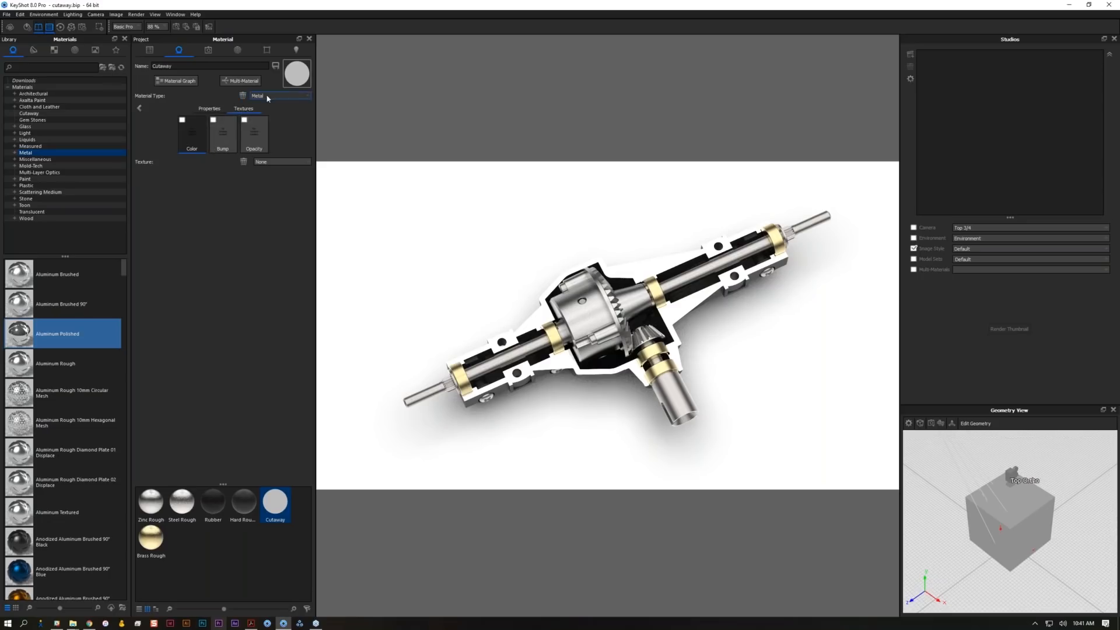
{"action": "left_click", "coordinate": [266, 96]}
{"action": "left_click", "coordinate": [266, 109]}
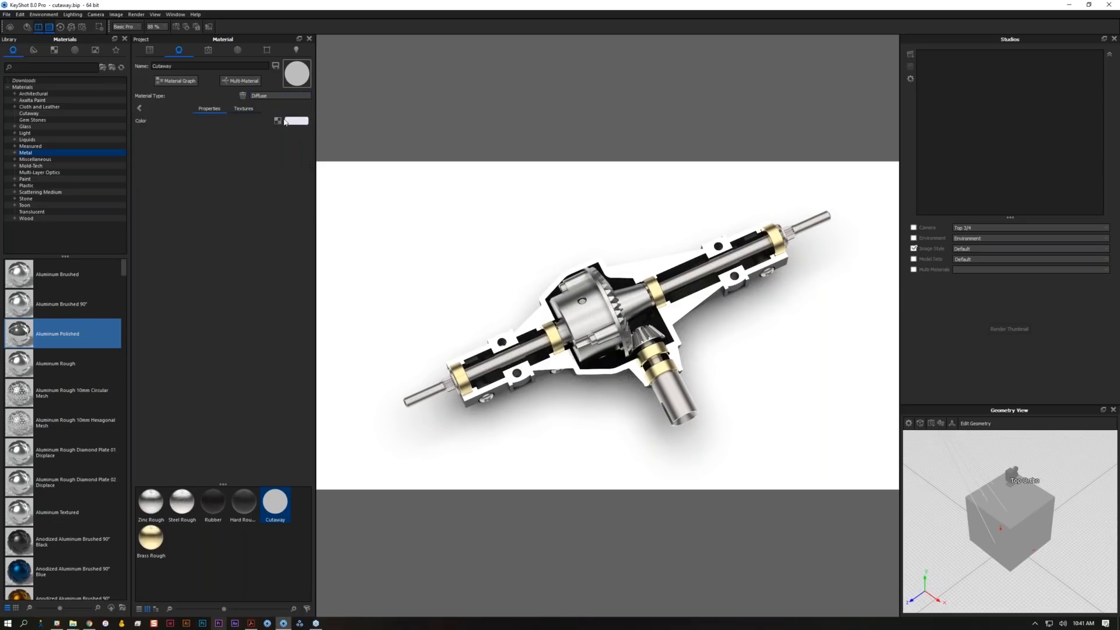
{"action": "left_click", "coordinate": [277, 121]}
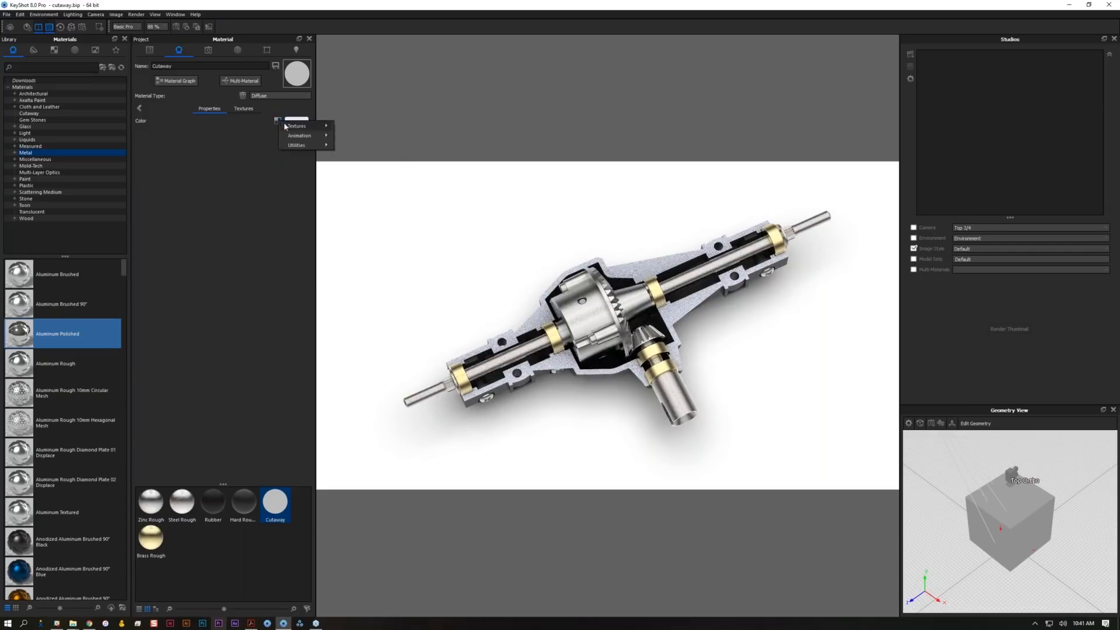
{"action": "mouse_move", "coordinate": [301, 126]}
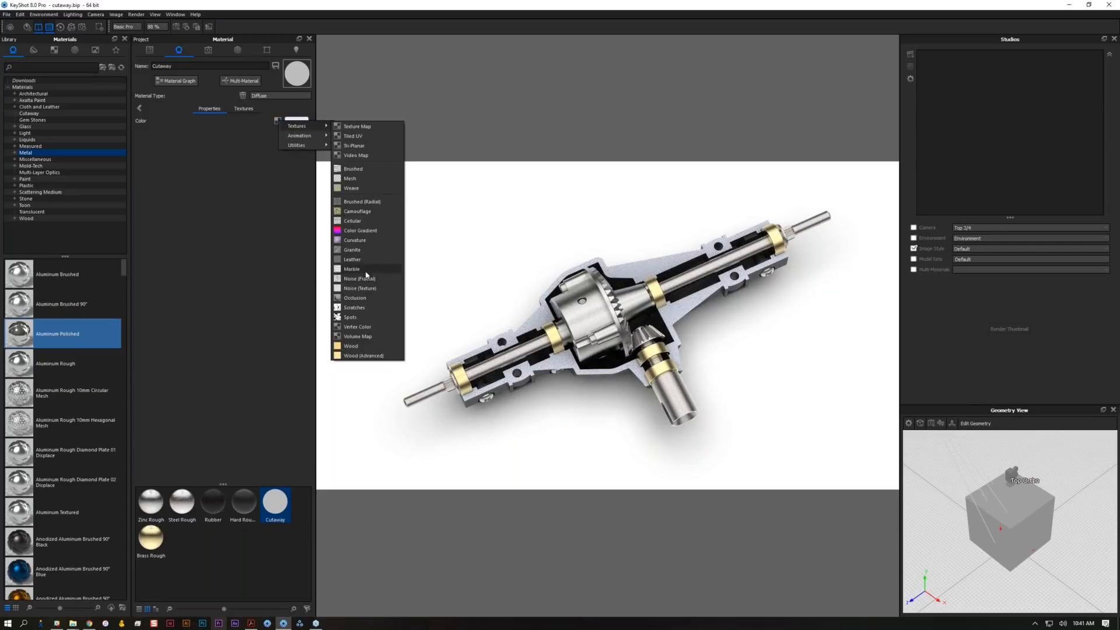
{"action": "left_click", "coordinate": [351, 178]}
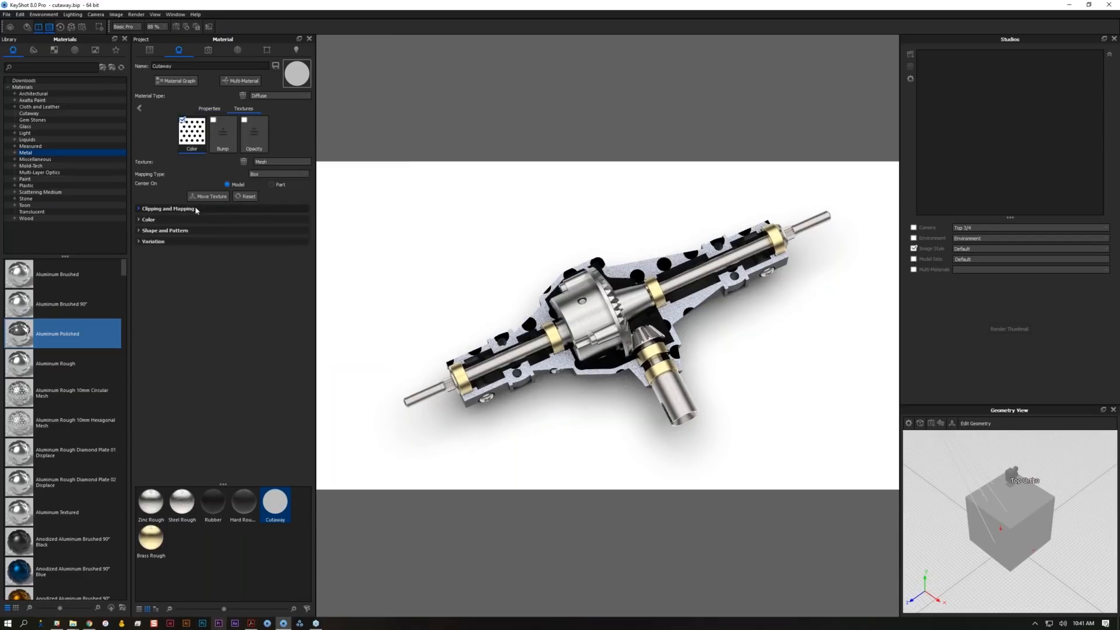
- Scale the mesh pattern to a 2.102 mm shape diameter and 4.204 mm spacing, and return to the Cutaway material's properties
{"action": "left_click", "coordinate": [175, 231]}
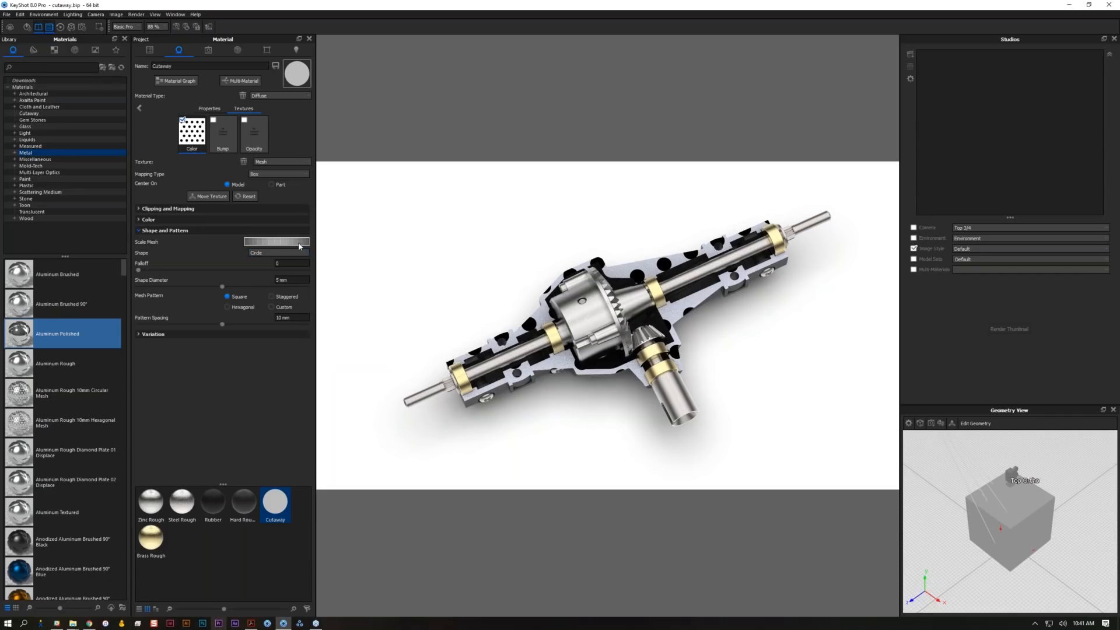
{"action": "left_click", "coordinate": [277, 244]}
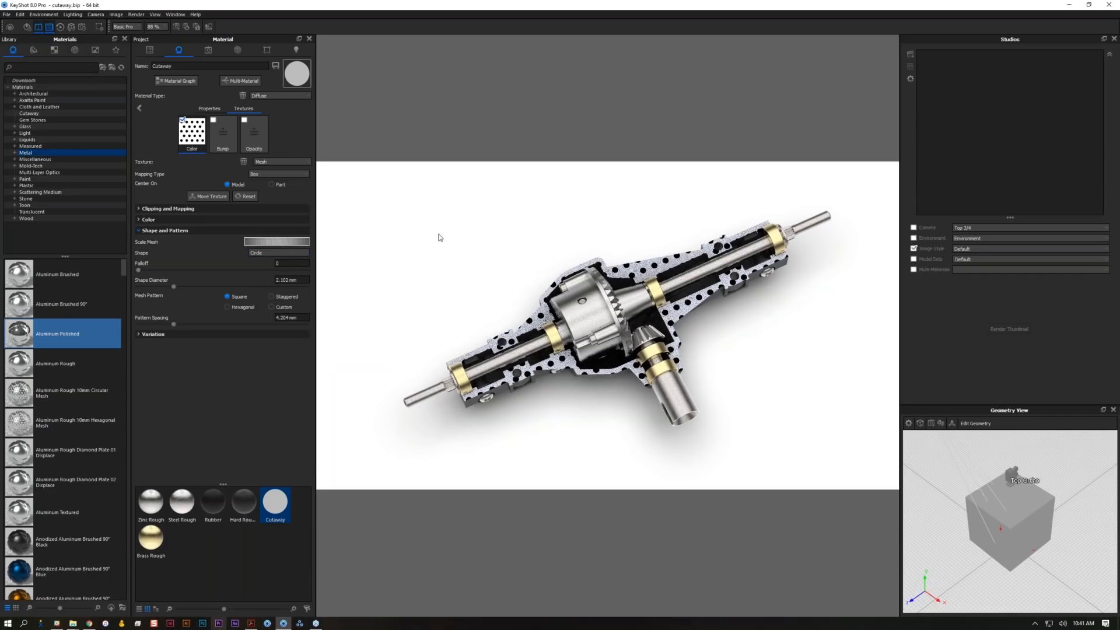
{"action": "left_click", "coordinate": [140, 108]}
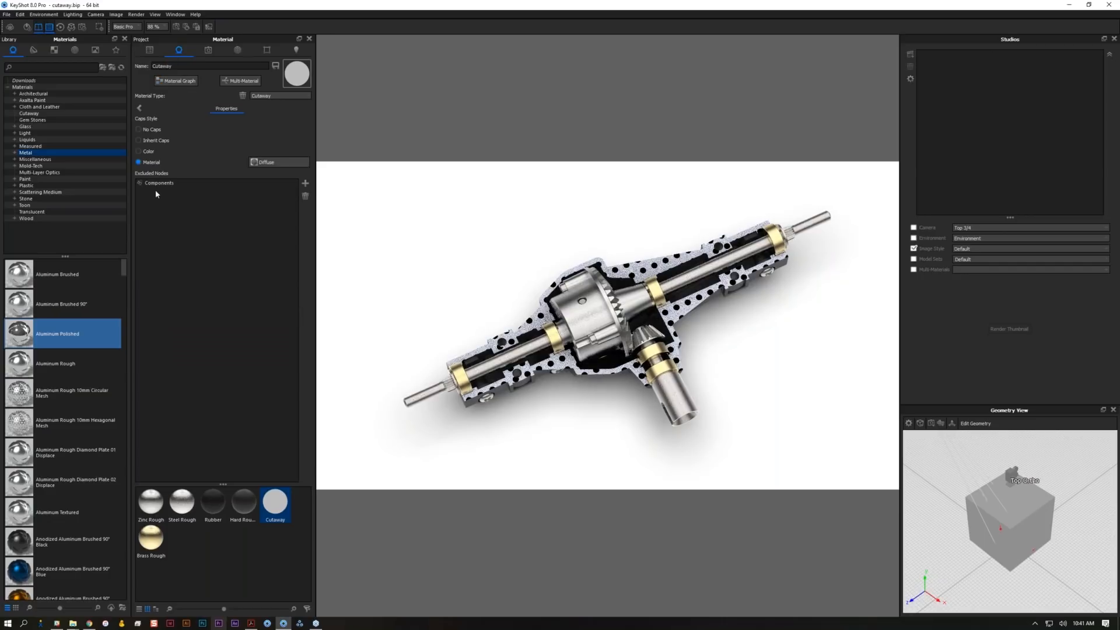
- Examine the excluded Components group and its parts in the scene tree, and return to the Cutaway material
{"action": "left_click", "coordinate": [169, 185]}
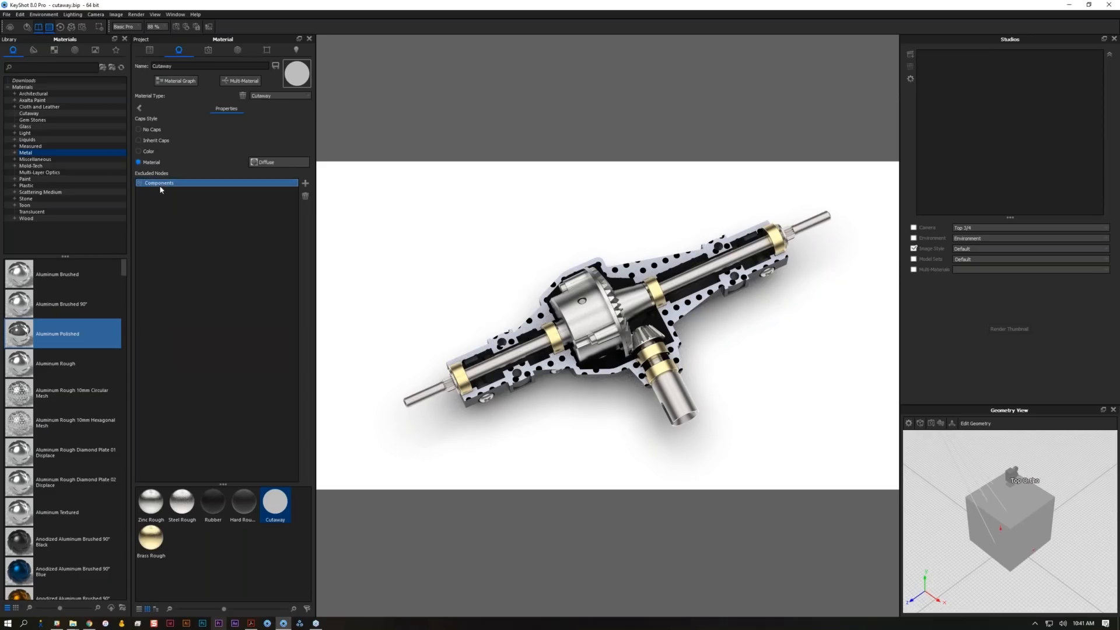
{"action": "left_click", "coordinate": [152, 53]}
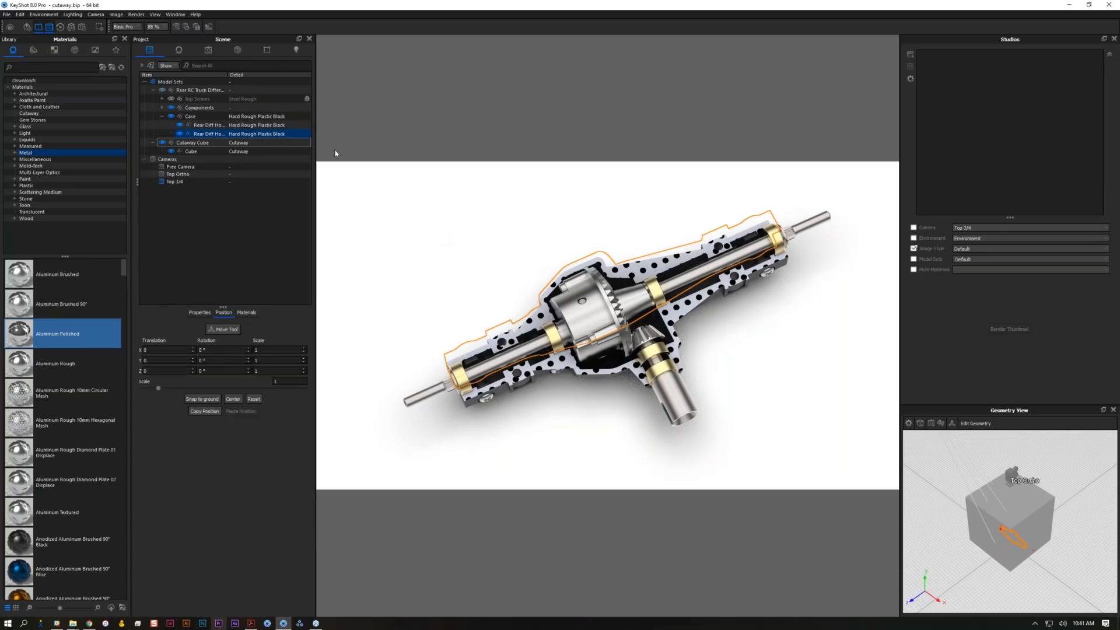
{"action": "left_click", "coordinate": [202, 119]}
{"action": "left_click", "coordinate": [161, 117]}
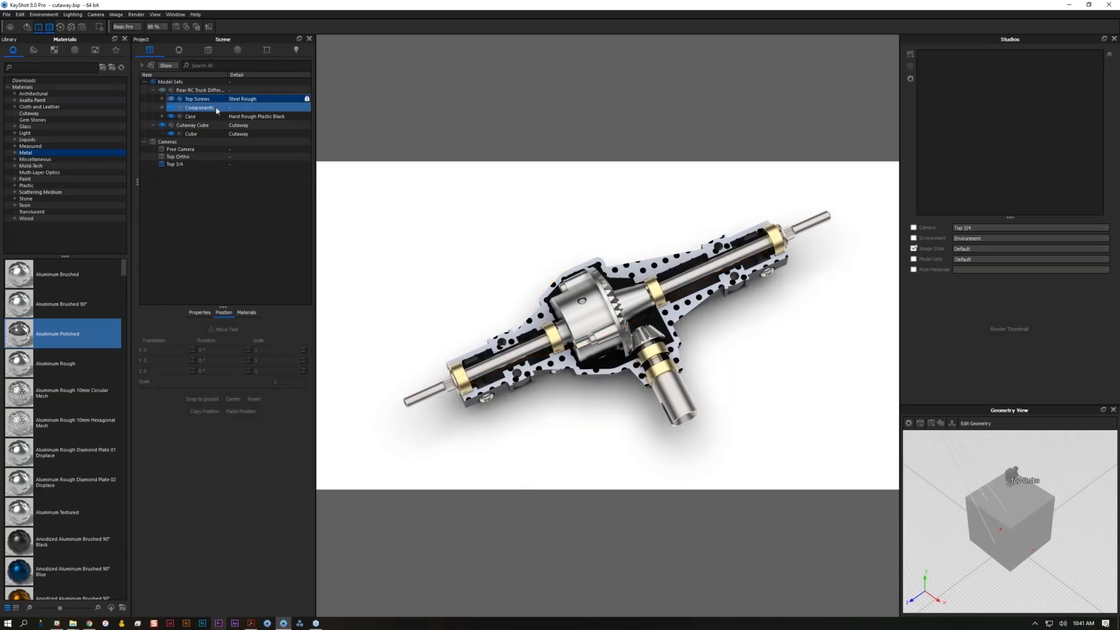
{"action": "left_click", "coordinate": [211, 108]}
{"action": "left_click", "coordinate": [162, 107]}
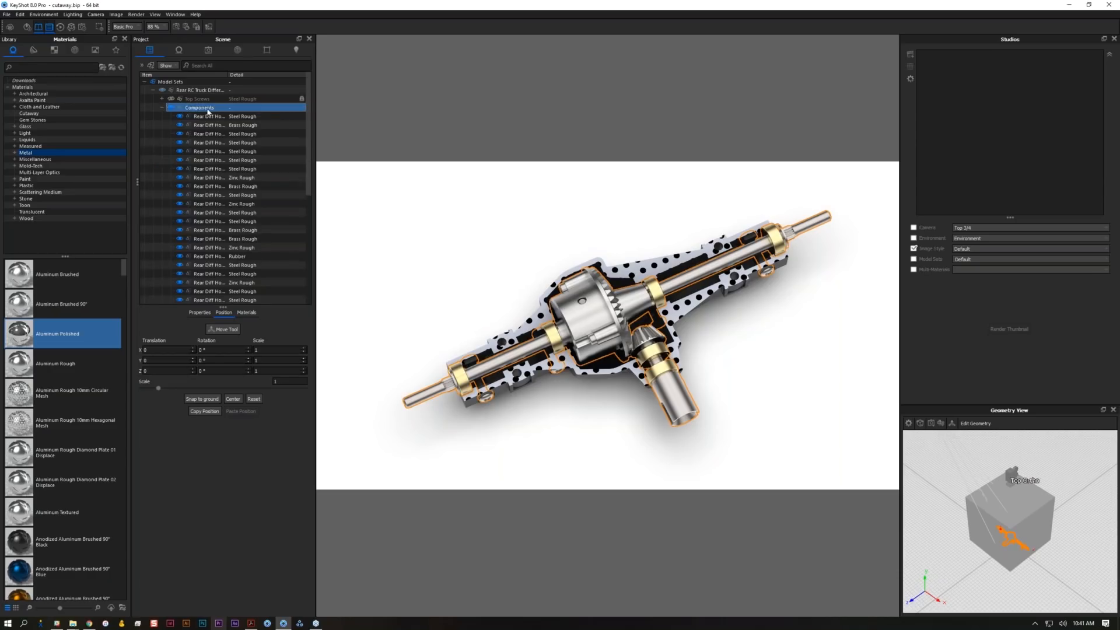
{"action": "left_click", "coordinate": [163, 108]}
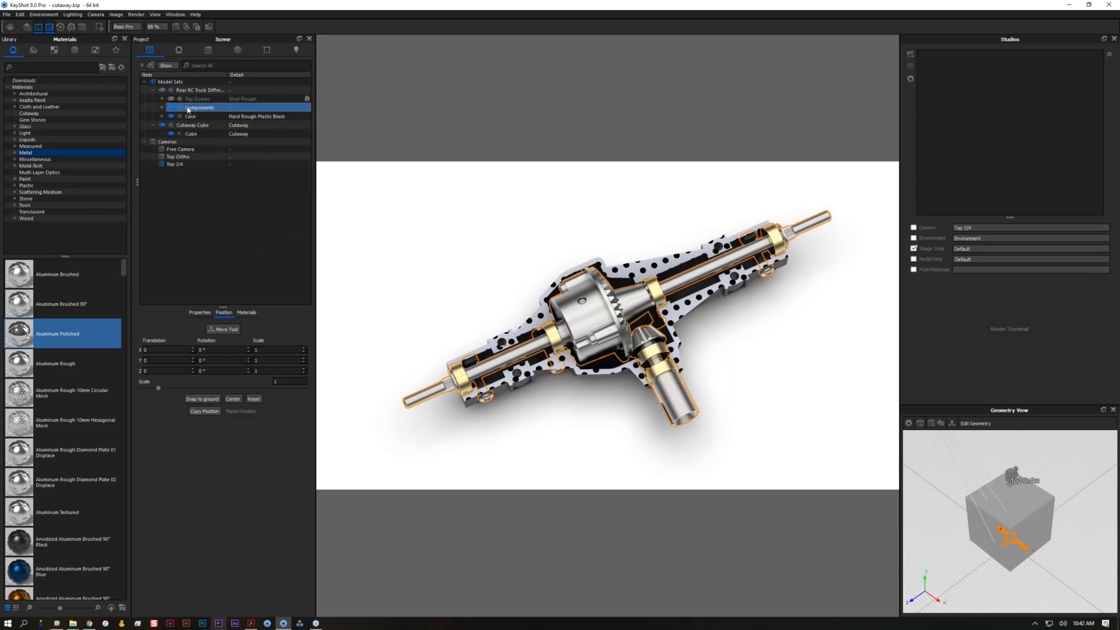
{"action": "left_click", "coordinate": [178, 50]}
{"action": "left_click", "coordinate": [306, 183]}
{"action": "left_click", "coordinate": [305, 184]}
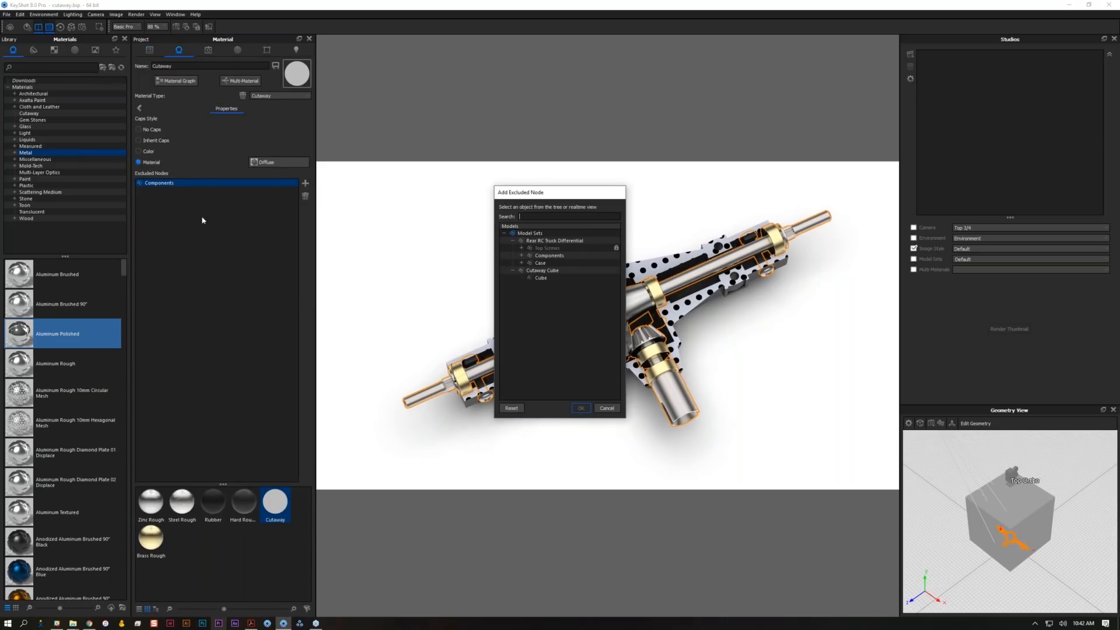
{"action": "left_click", "coordinate": [545, 256]}
{"action": "left_click", "coordinate": [551, 263], "text": "ctrl"}
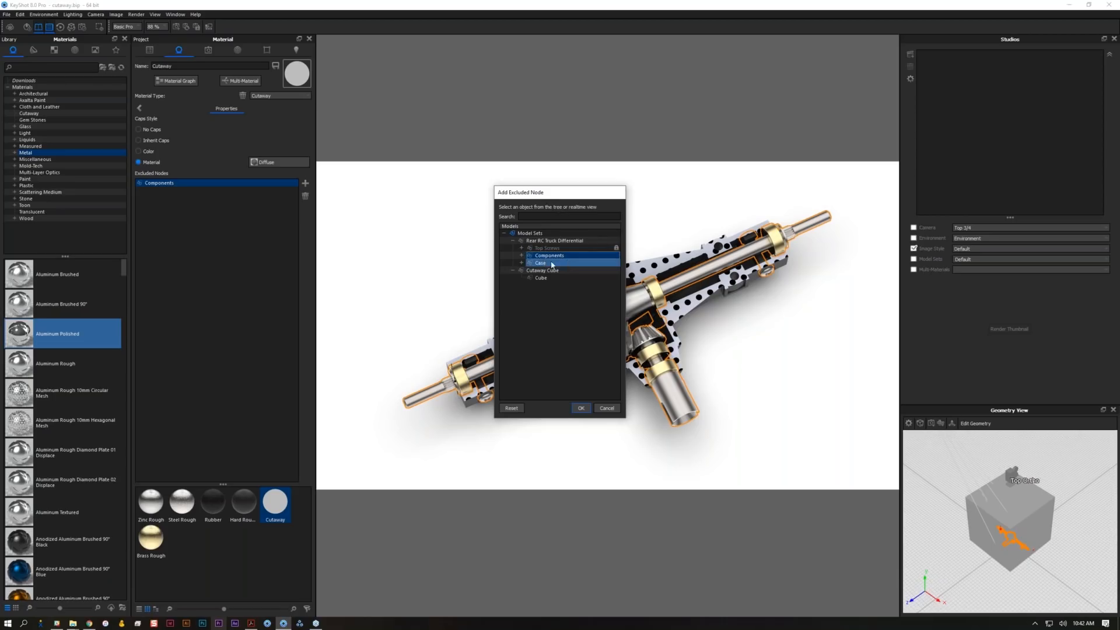
{"action": "left_click", "coordinate": [605, 408]}
- Remove Components from the Cutaway material's excluded nodes and set the caps style to Color
{"action": "left_click", "coordinate": [305, 196]}
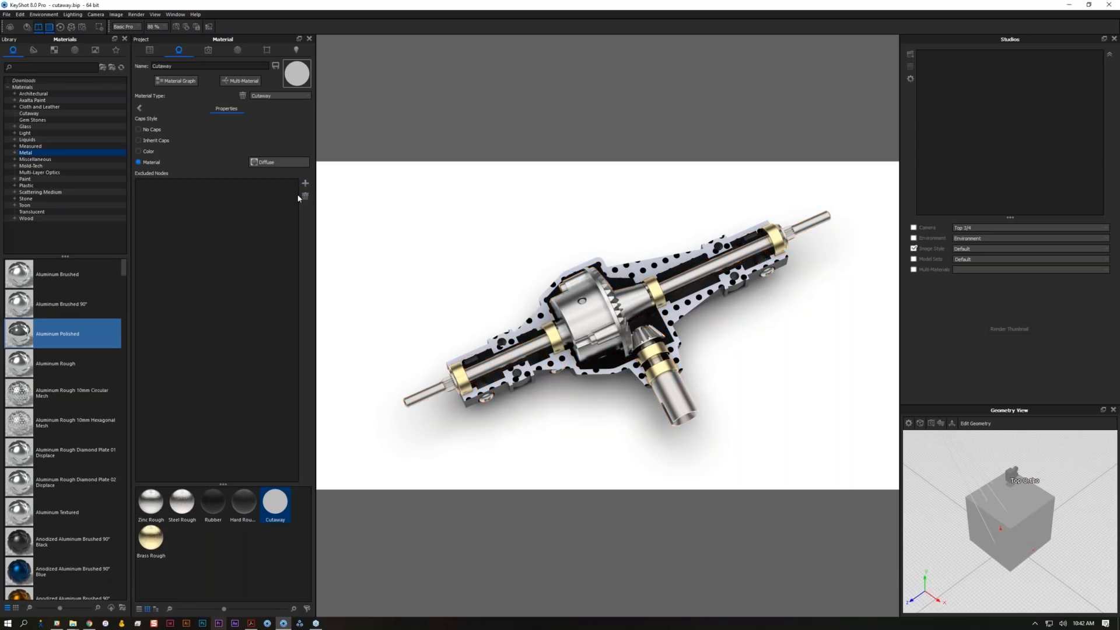
{"action": "left_click_drag", "start_coordinate": [630, 425], "coordinate": [642, 401]}
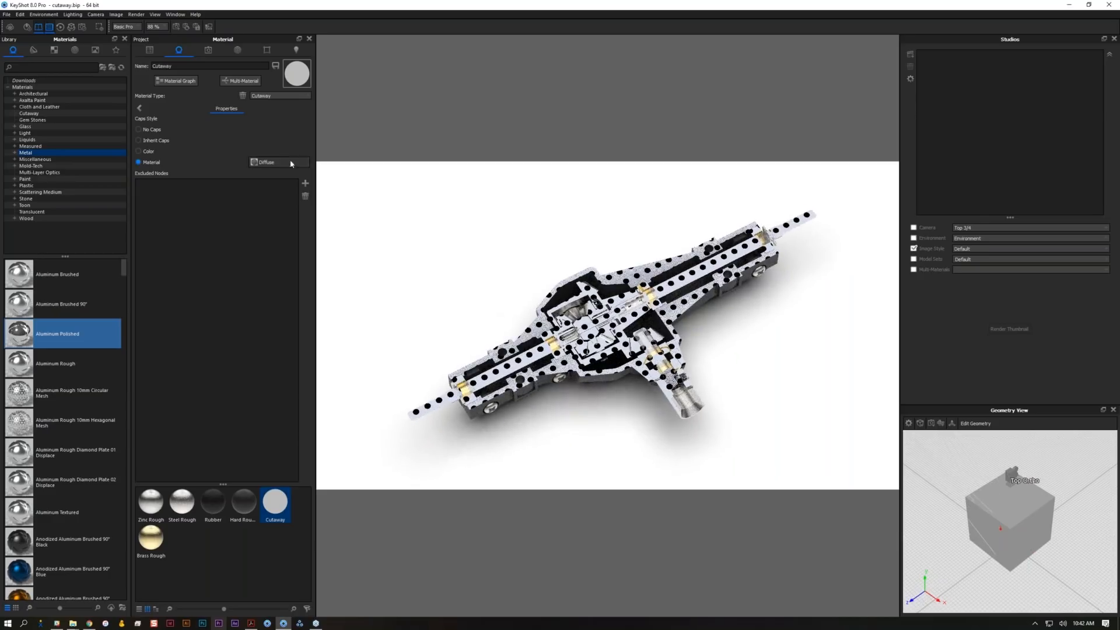
{"action": "left_click", "coordinate": [140, 151]}
- Add the Components group to the Cutaway material's excluded nodes
{"action": "left_click", "coordinate": [305, 184]}
{"action": "left_click", "coordinate": [562, 256]}
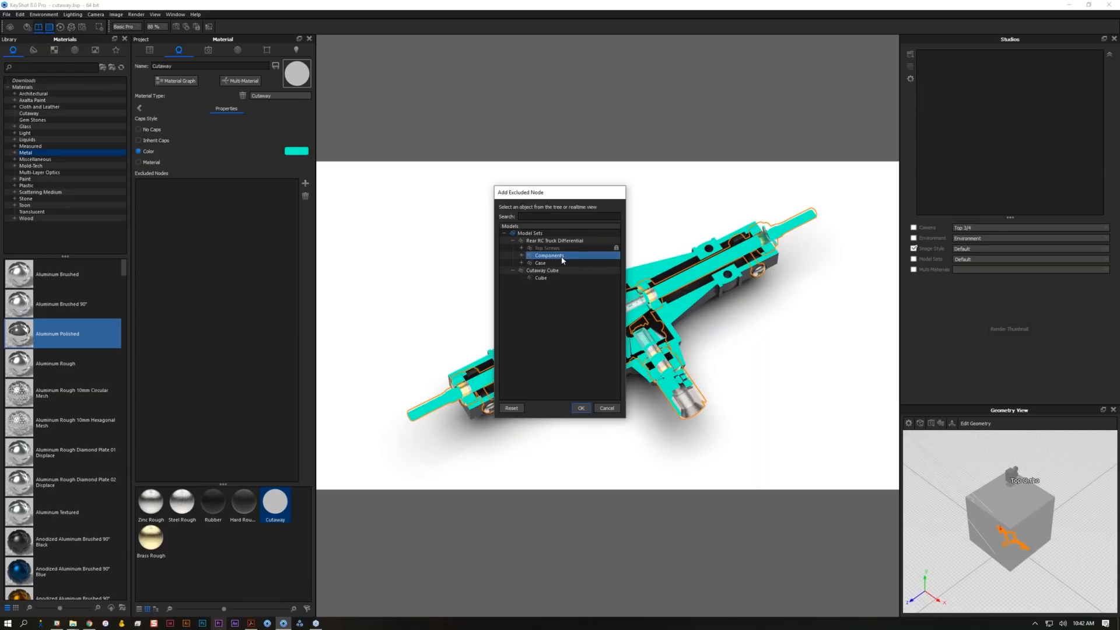
{"action": "left_click", "coordinate": [583, 408]}
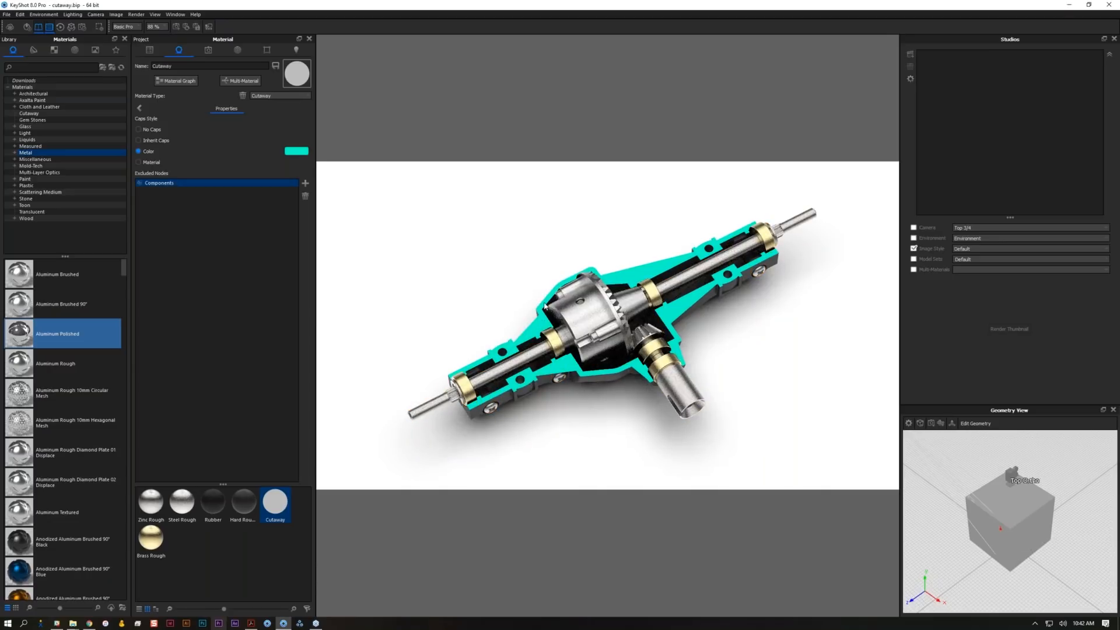
{"action": "middle_click_drag", "start_coordinate": [441, 305], "coordinate": [523, 260]}
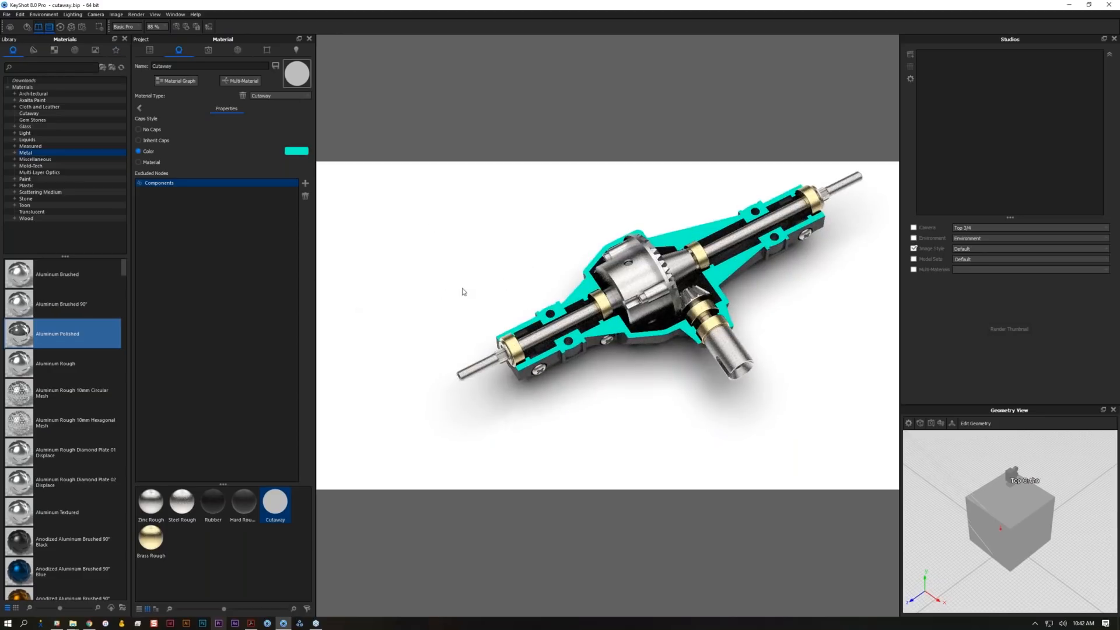
{"action": "left_click_drag", "start_coordinate": [473, 333], "coordinate": [463, 313]}
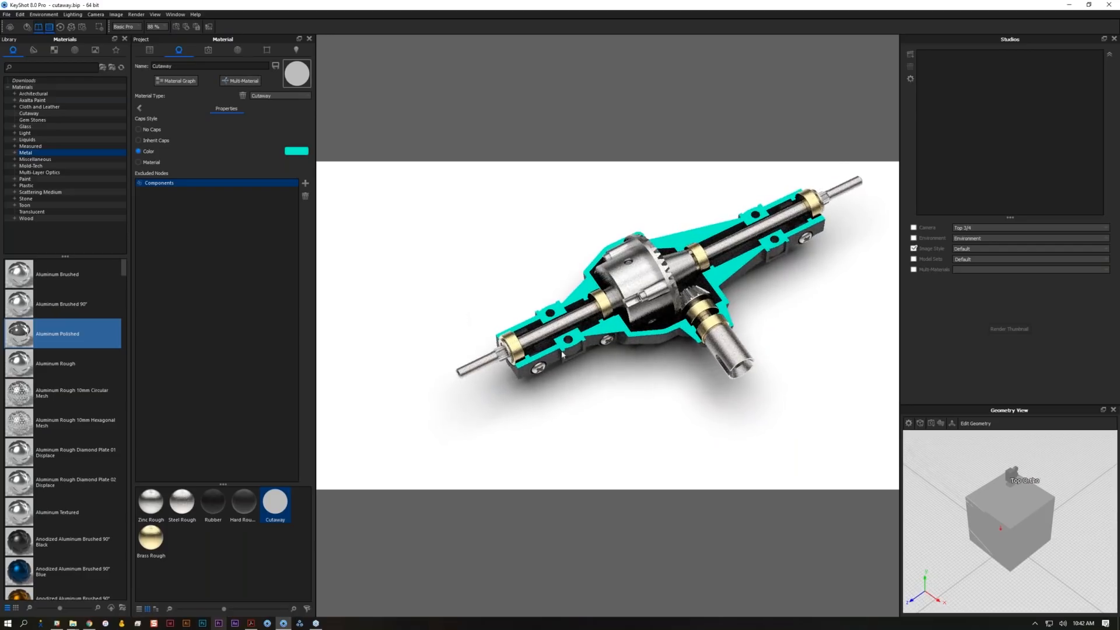
- Select the brass bearing at the near end of the left axle in the scene and inspect it up close
{"action": "left_click", "coordinate": [150, 49]}
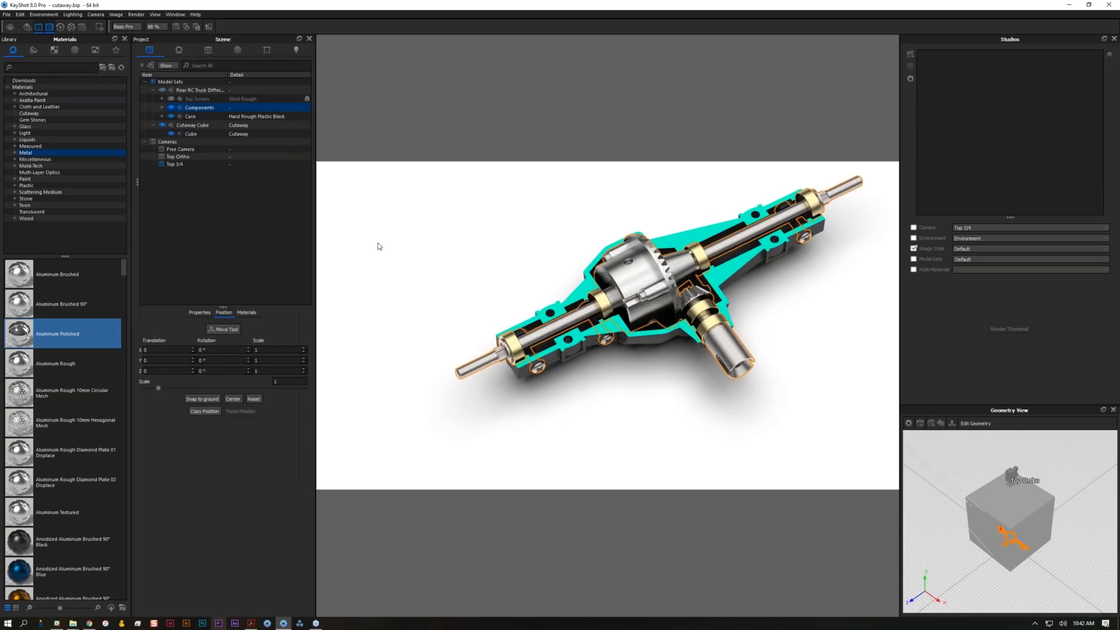
{"action": "left_click", "coordinate": [494, 289]}
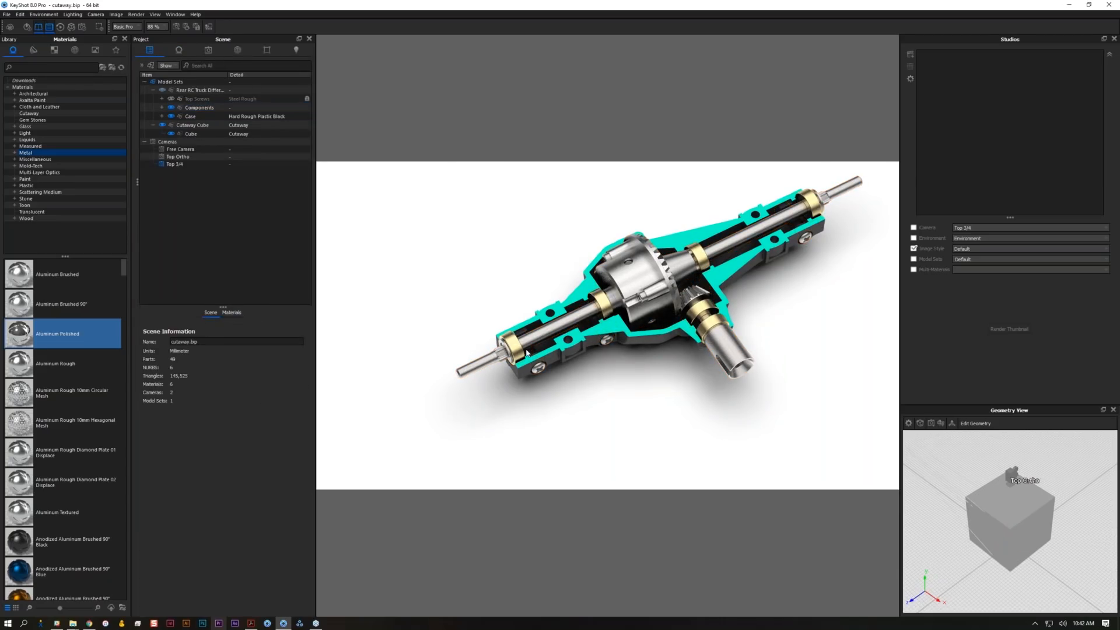
{"action": "left_click", "coordinate": [515, 349]}
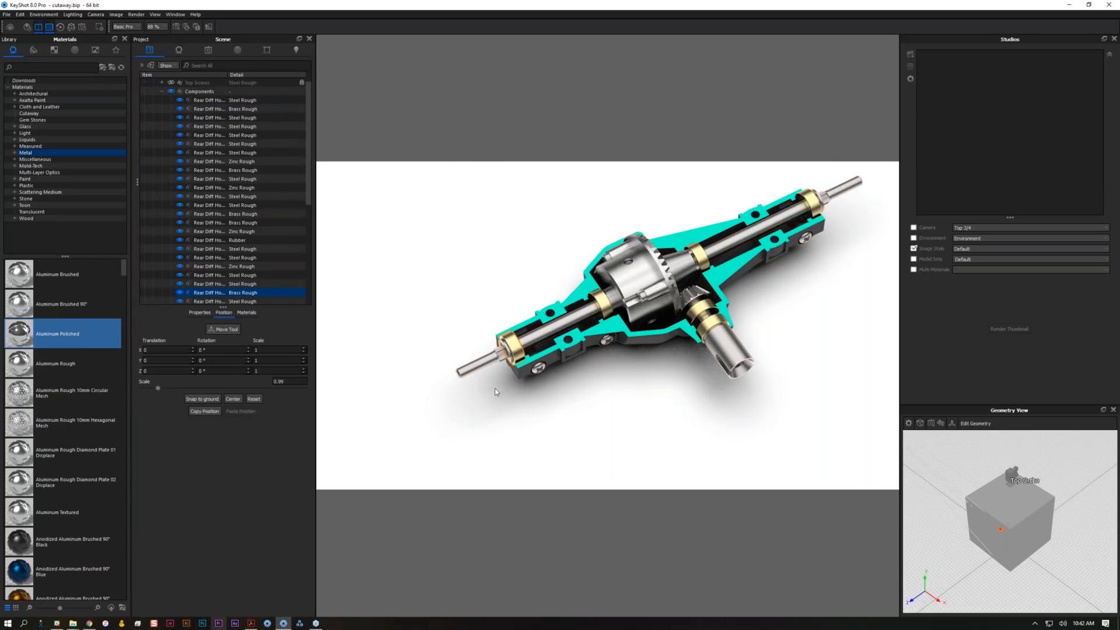
{"action": "scroll", "coordinate": [481, 451], "scroll_direction": "up", "scroll_amount": 5}
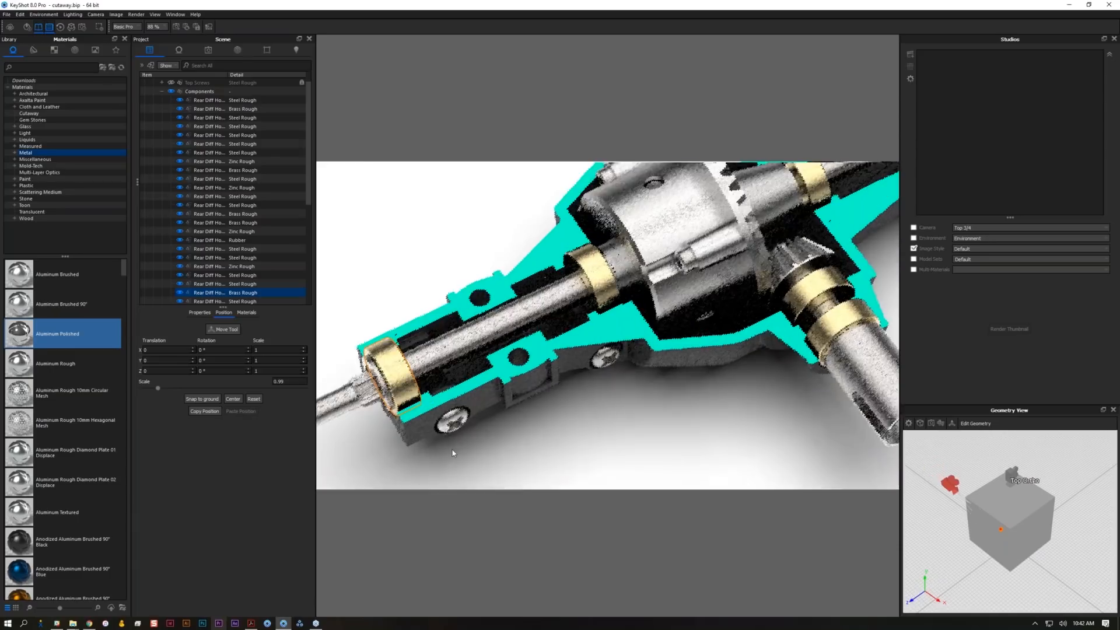
- Try the near-end brass bearing at scale 1, inspect it from several angles, and set its scale back to 0.99
{"action": "middle_click_drag", "start_coordinate": [453, 453], "coordinate": [690, 420]}
{"action": "middle_click_drag", "start_coordinate": [593, 415], "coordinate": [636, 377]}
{"action": "scroll", "coordinate": [594, 413], "scroll_direction": "up", "scroll_amount": 3}
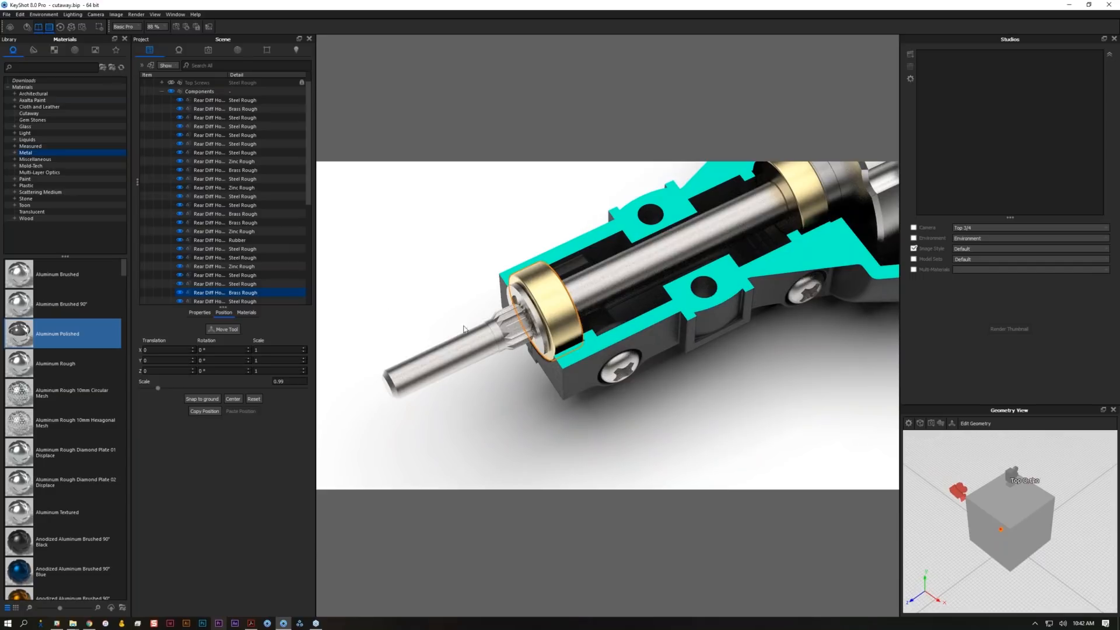
{"action": "left_click", "coordinate": [259, 301], "text": "shift"}
{"action": "left_click", "coordinate": [291, 382]}
{"action": "type", "text": "1"}
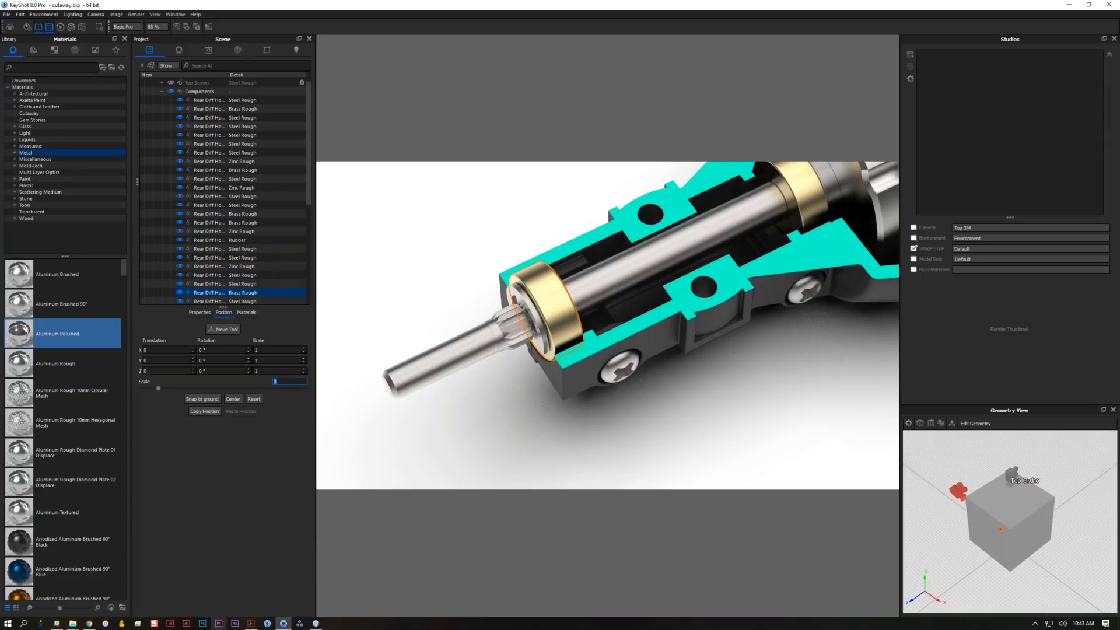
{"action": "left_click_drag", "start_coordinate": [518, 426], "coordinate": [587, 430]}
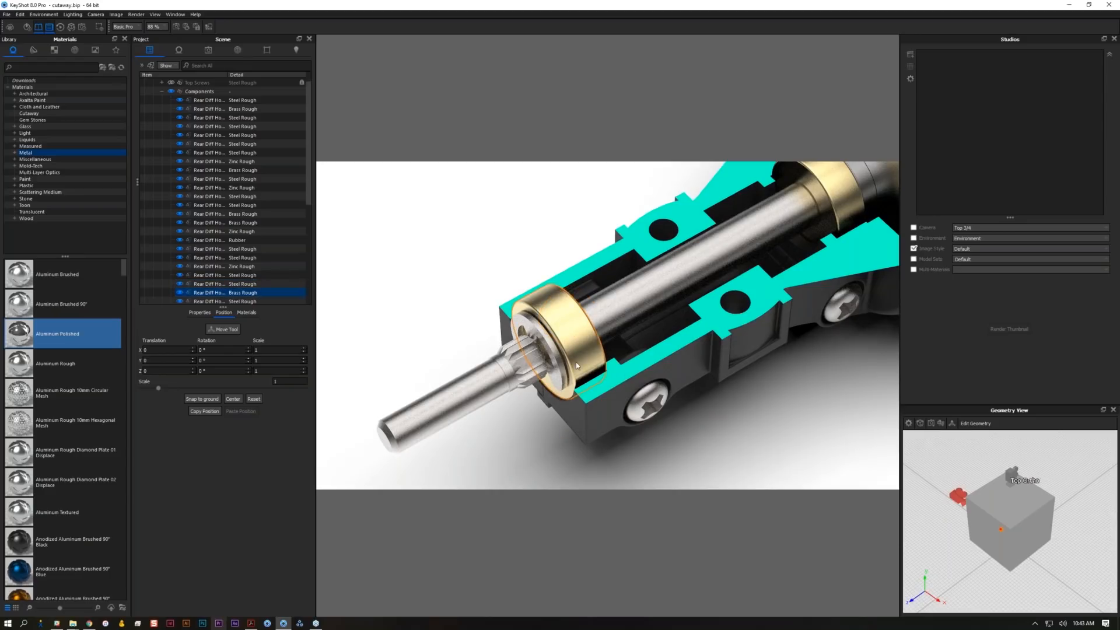
{"action": "left_click_drag", "start_coordinate": [589, 357], "coordinate": [601, 325]}
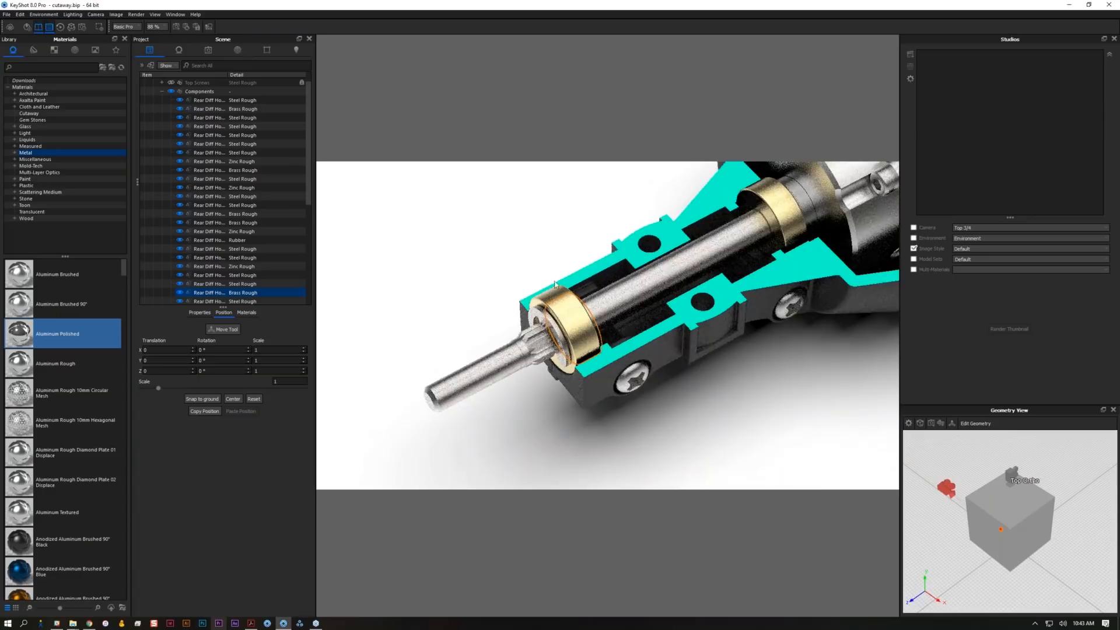
{"action": "double_click", "coordinate": [281, 383]}
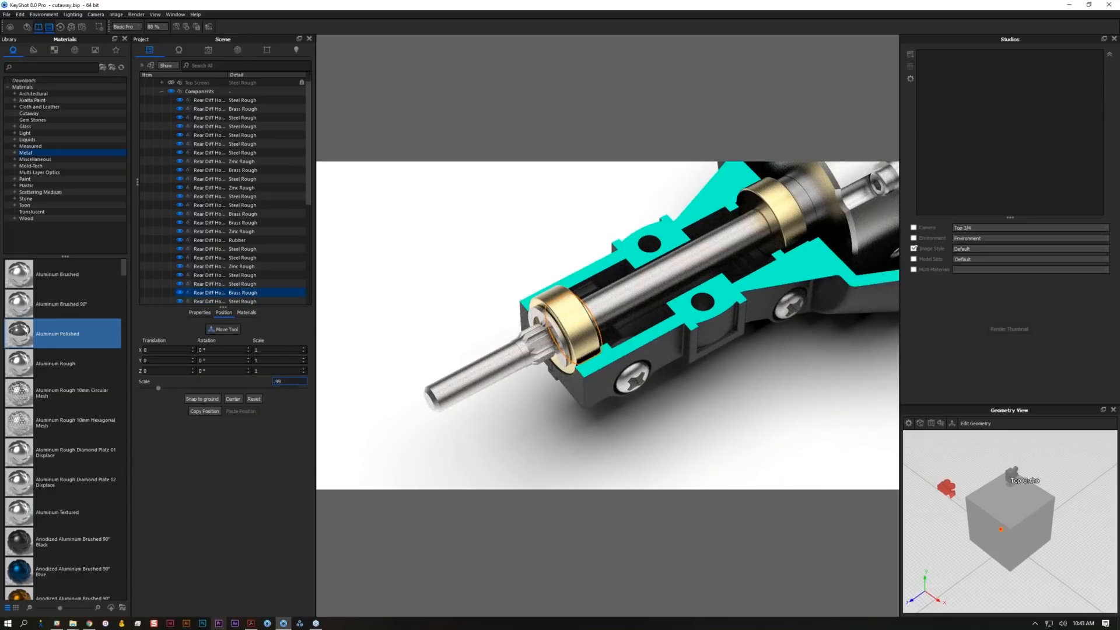
{"action": "key", "text": "Return"}
- Try the inner brass bearing on the left axle at scale 1 and set its scale back to 0.99
{"action": "left_click", "coordinate": [780, 208]}
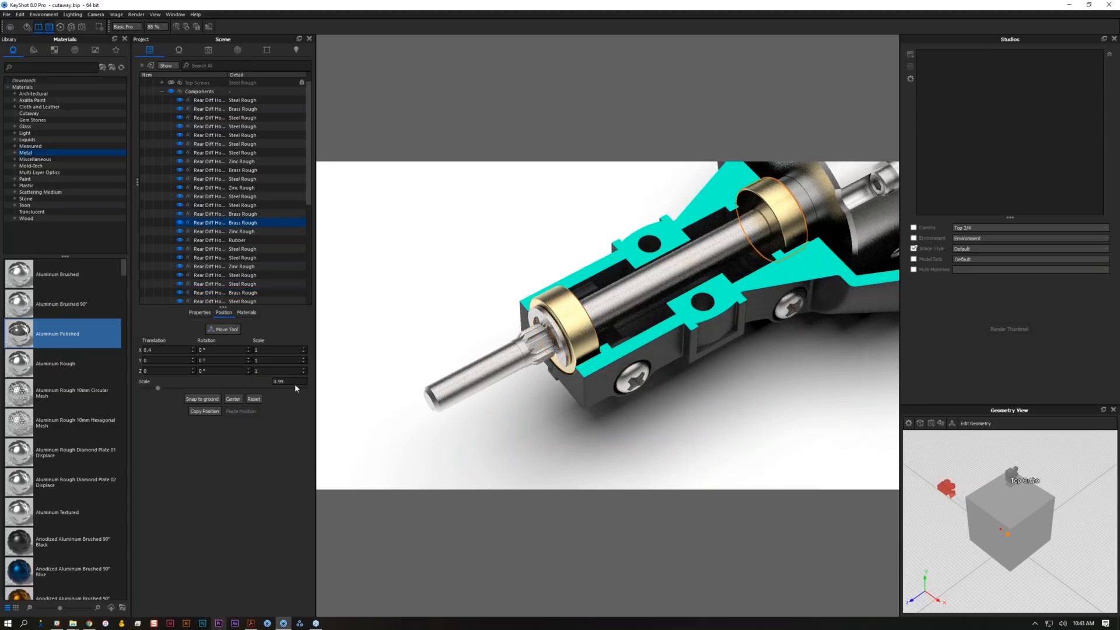
{"action": "left_click_drag", "start_coordinate": [296, 383], "coordinate": [149, 372]}
{"action": "type", "text": "1"}
{"action": "key", "text": "Return"}
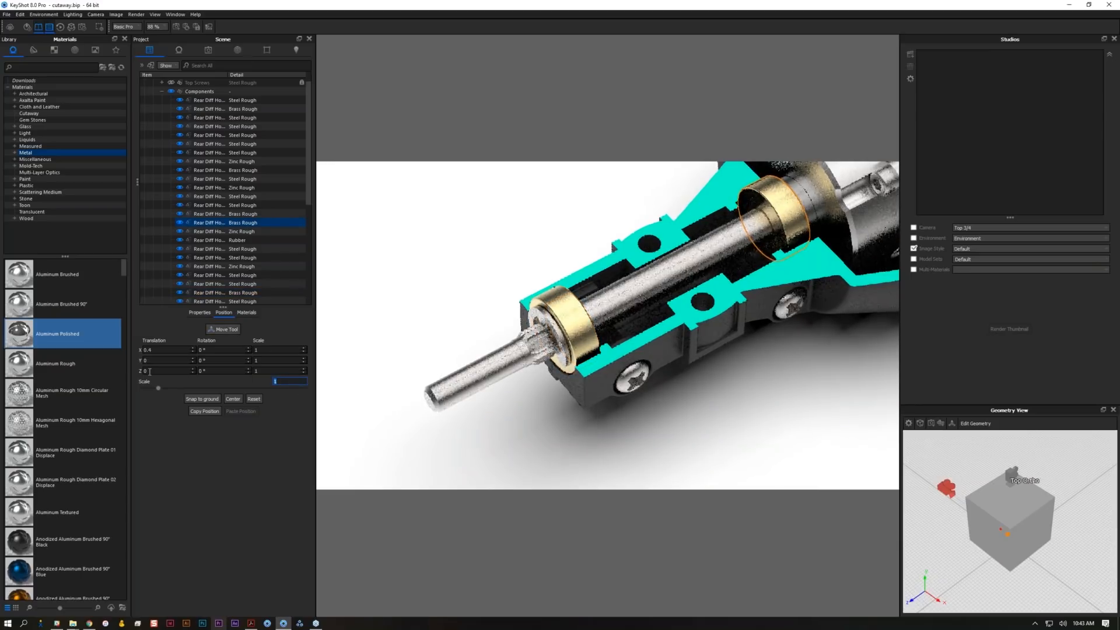
{"action": "type", "text": ".99"}
{"action": "key", "text": "Return"}
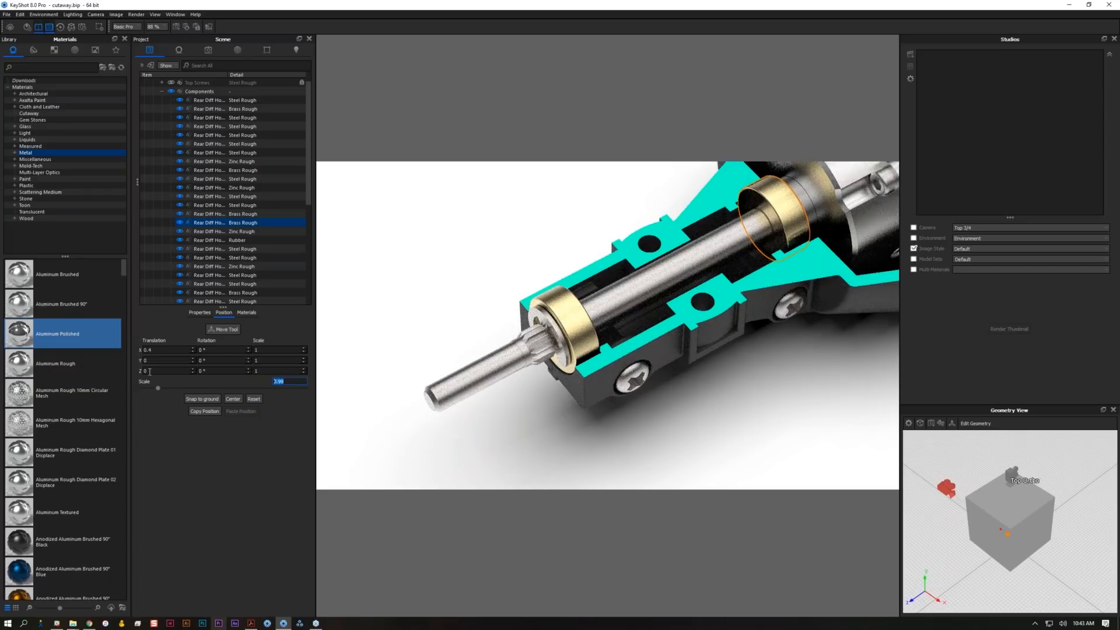
- Set the Cutaway material's caps style to Material
{"action": "left_click", "coordinate": [789, 271]}
{"action": "double_click", "coordinate": [790, 270]}
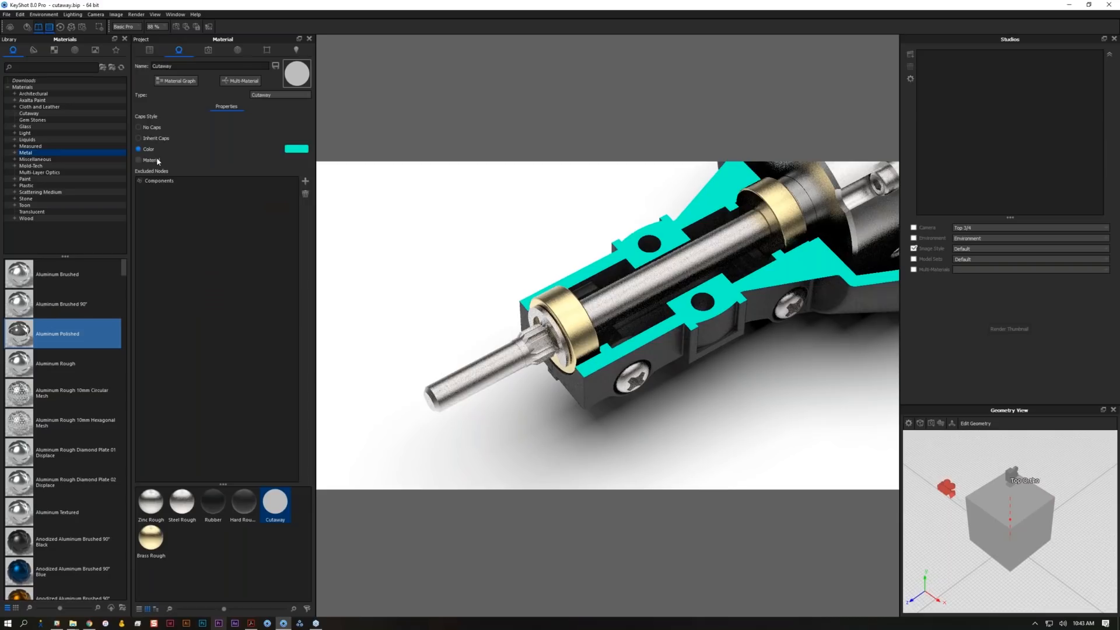
{"action": "left_click", "coordinate": [153, 160]}
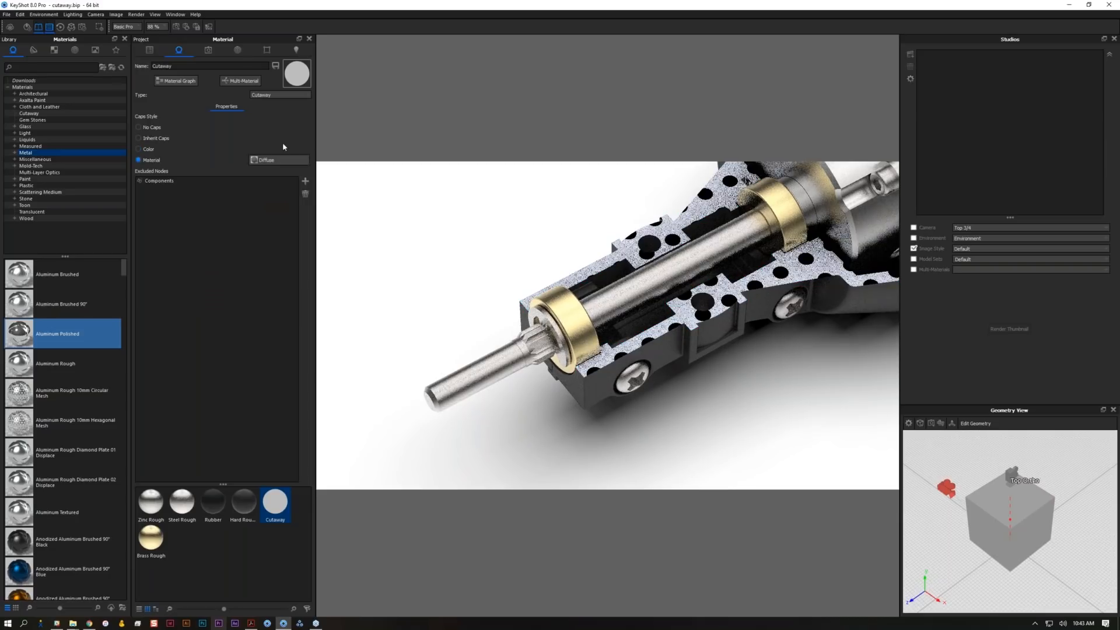
- Set the near-end brass bearing's scale to 1 and inspect where it meets the case with material caps
{"action": "left_click", "coordinate": [149, 50]}
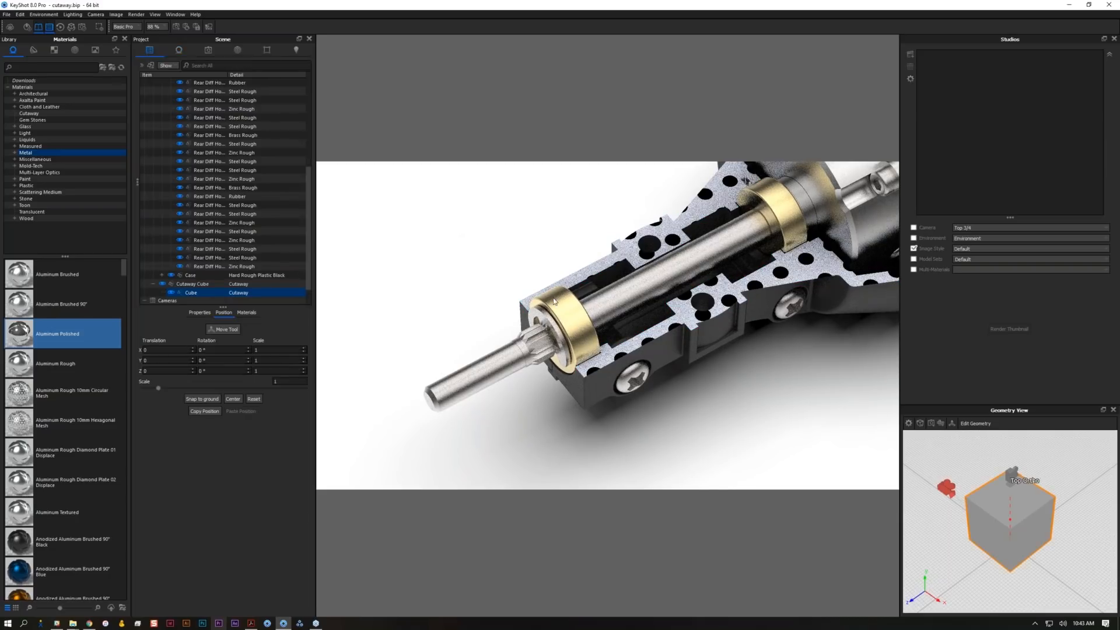
{"action": "left_click", "coordinate": [575, 323]}
{"action": "left_click_drag", "start_coordinate": [287, 382], "coordinate": [273, 382]}
{"action": "type", "text": "1"}
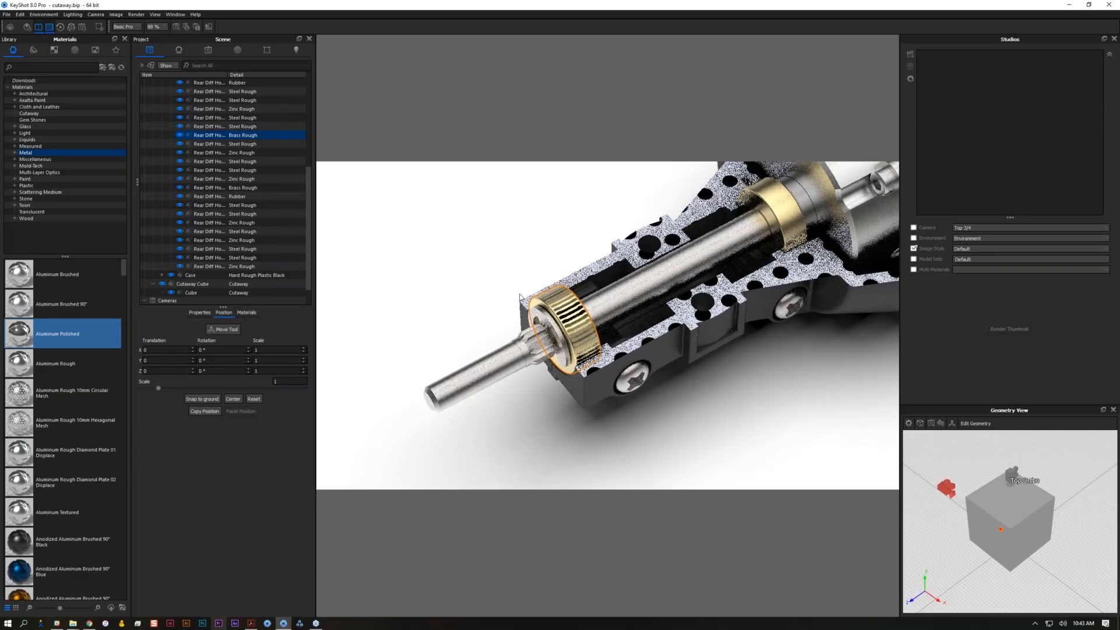
{"action": "left_click_drag", "start_coordinate": [520, 296], "coordinate": [525, 323]}
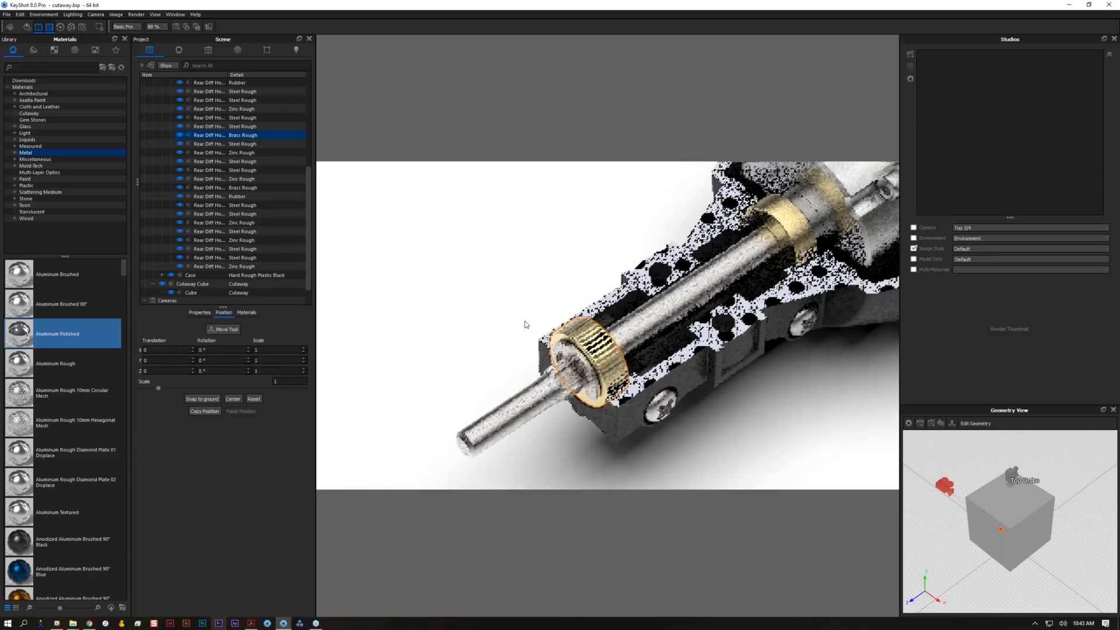
{"action": "left_click", "coordinate": [178, 51]}
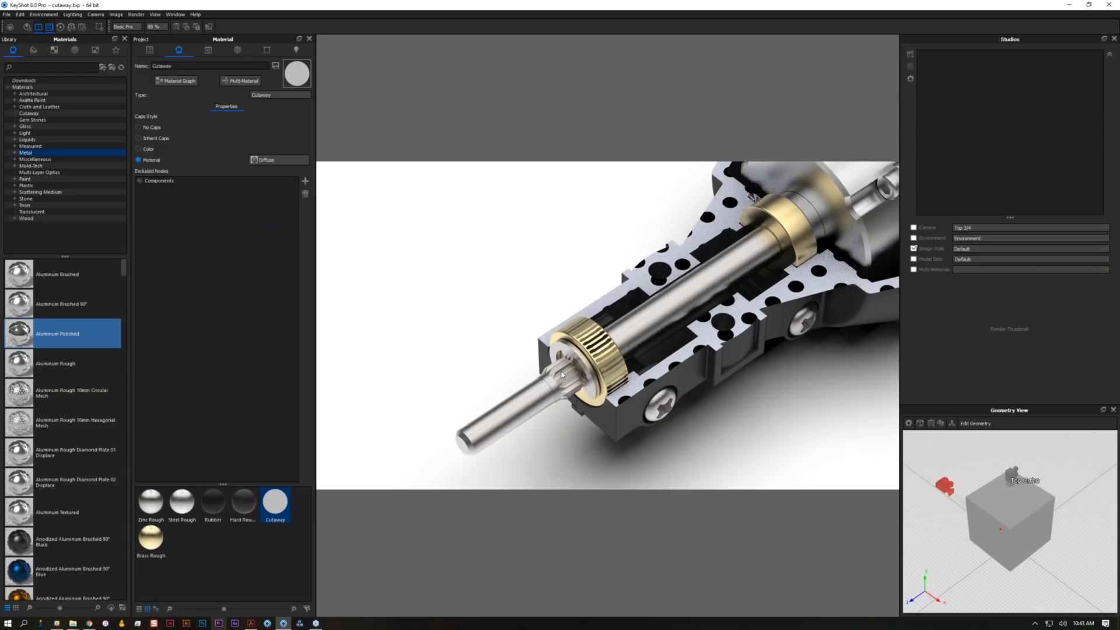
{"action": "scroll", "coordinate": [562, 373], "scroll_direction": "up", "scroll_amount": 3}
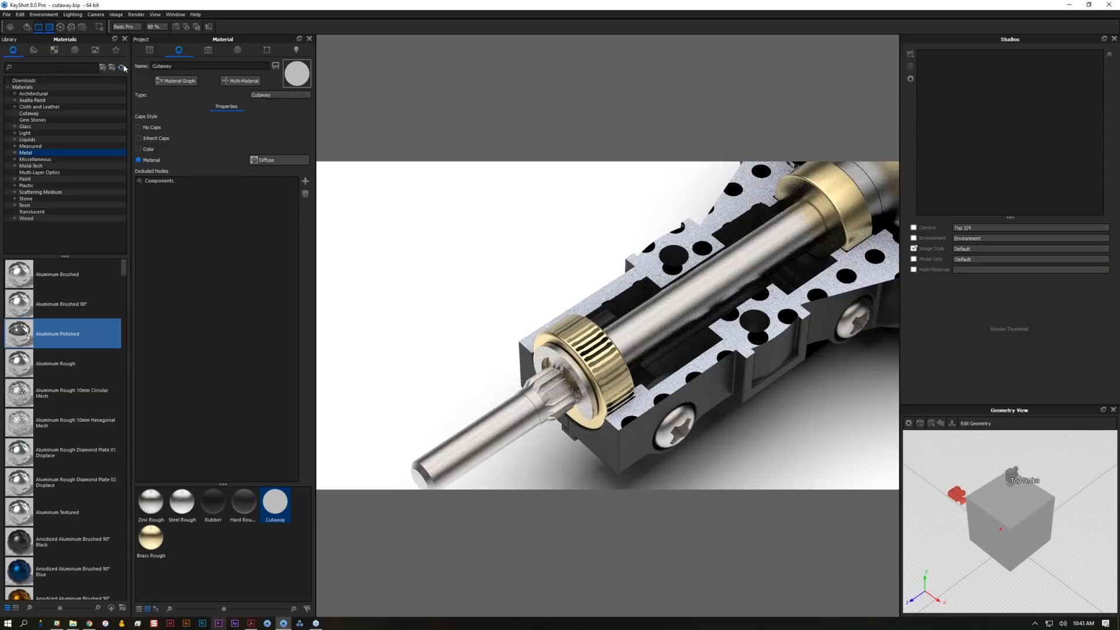
- Set the near-end brass bearing's scale to 0.99 and clear the selection
{"action": "left_click", "coordinate": [603, 338]}
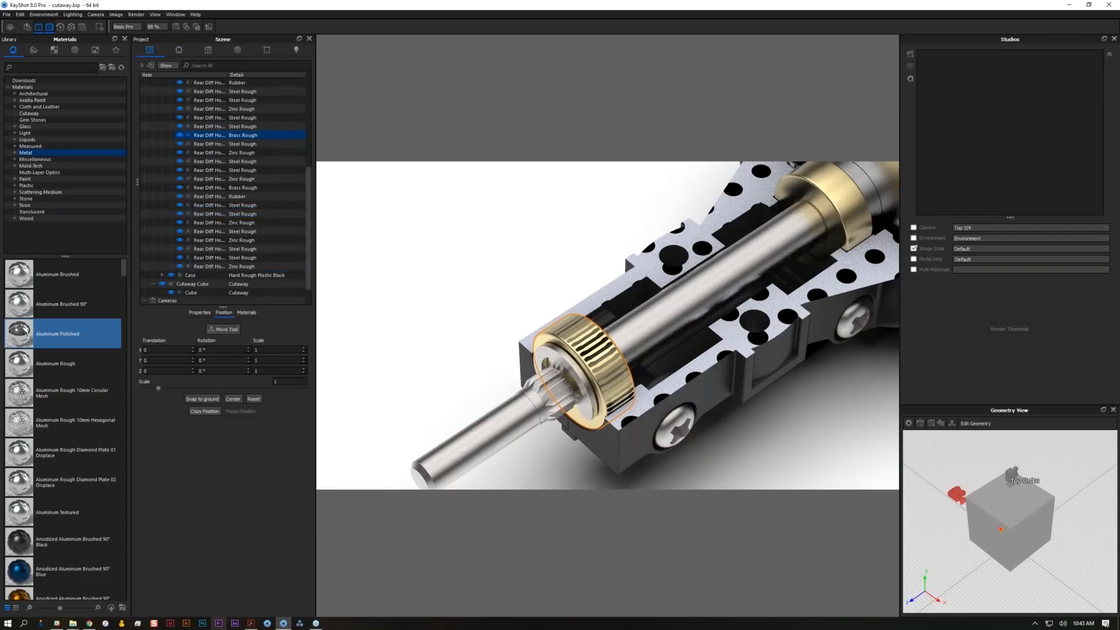
{"action": "left_click", "coordinate": [292, 380]}
{"action": "key", "text": "Return"}
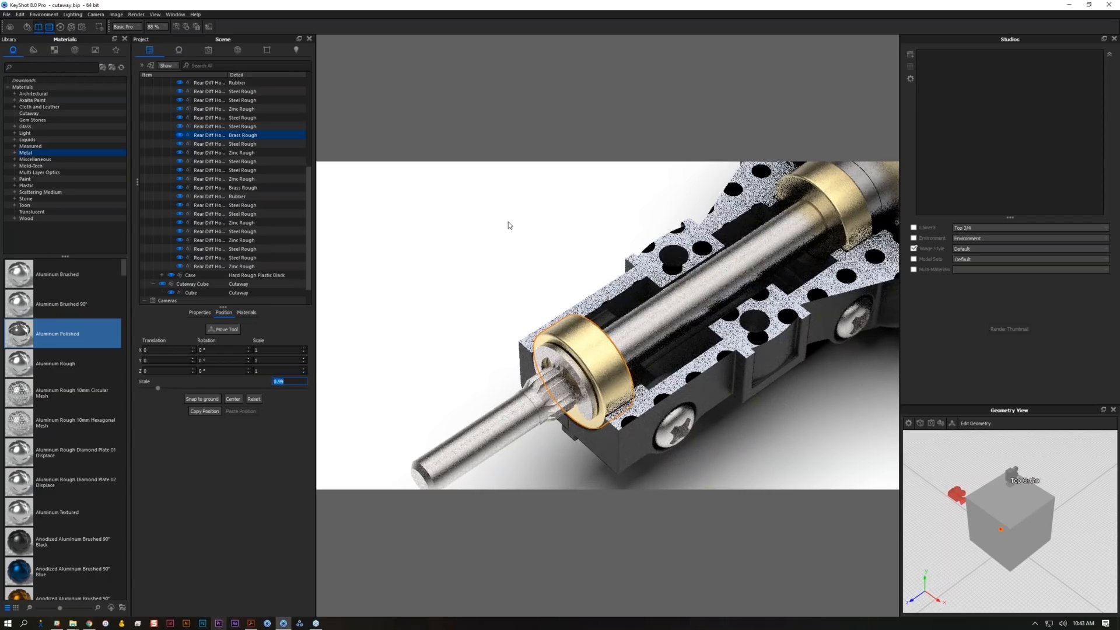
{"action": "left_click", "coordinate": [508, 224]}
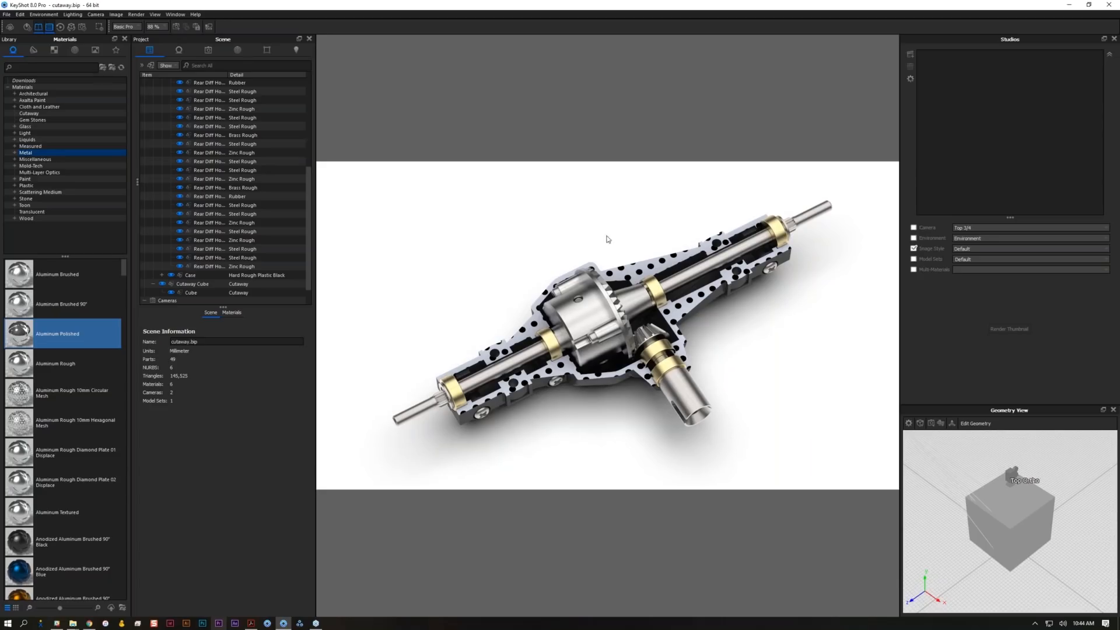
- Check the textures of the case's Hard Rough Plastic Black material and open the Diffuse caps material of the Cutaway material
{"action": "double_click", "coordinate": [626, 269]}
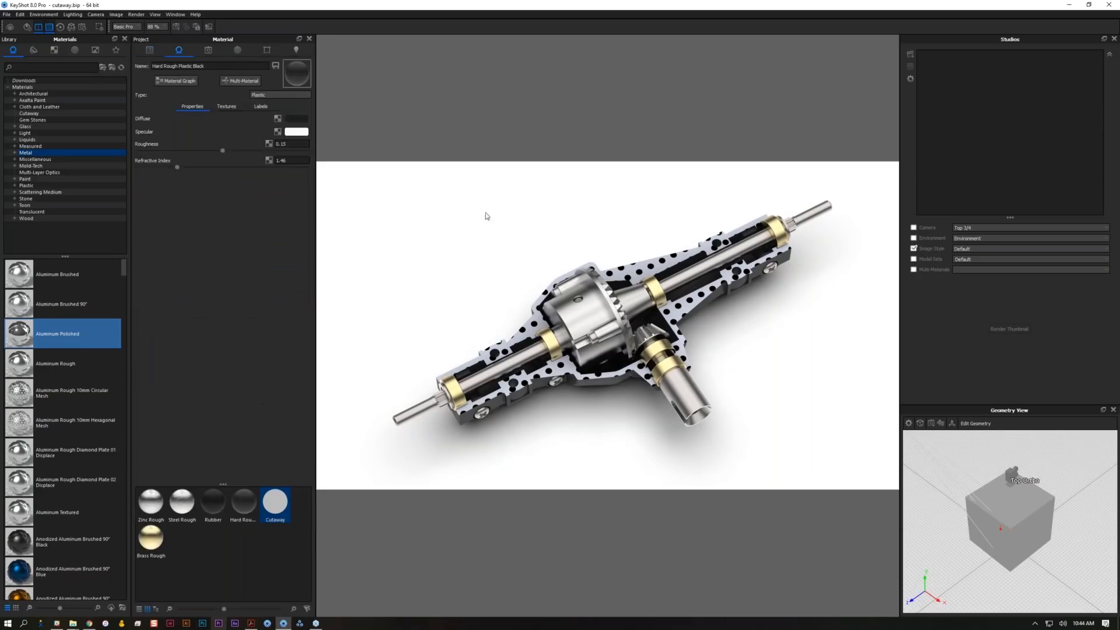
{"action": "left_click", "coordinate": [227, 107]}
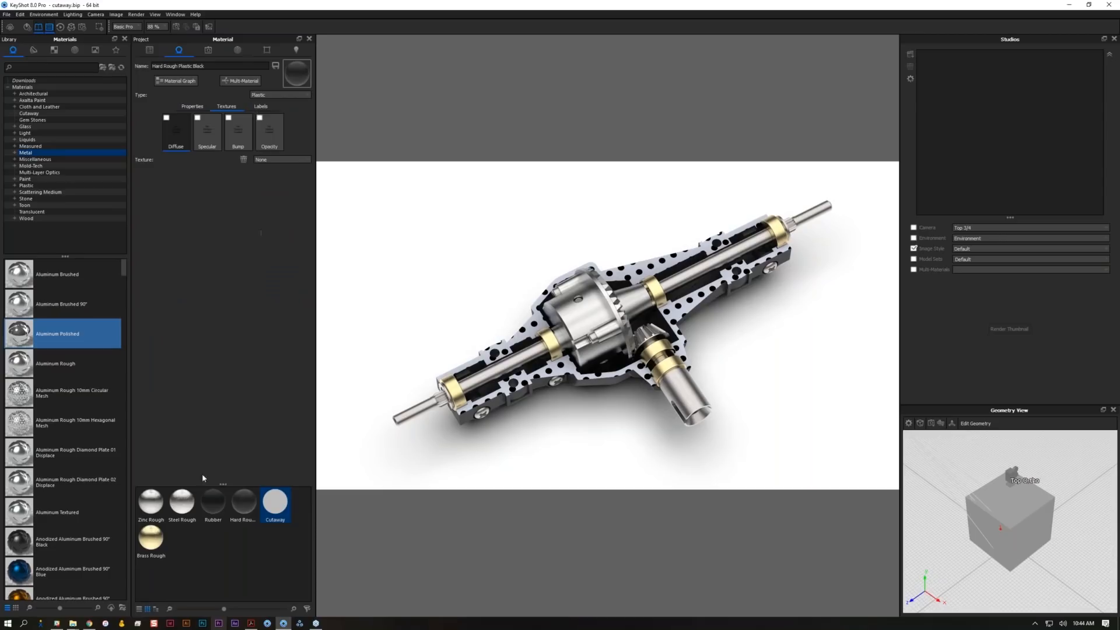
{"action": "double_click", "coordinate": [279, 520]}
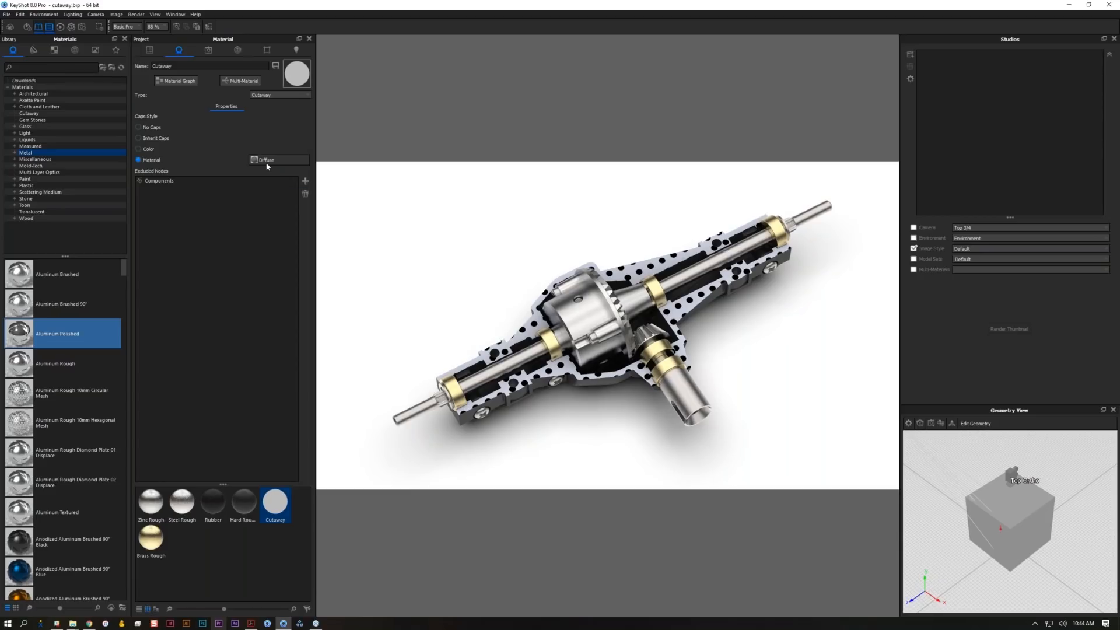
{"action": "left_click", "coordinate": [267, 163]}
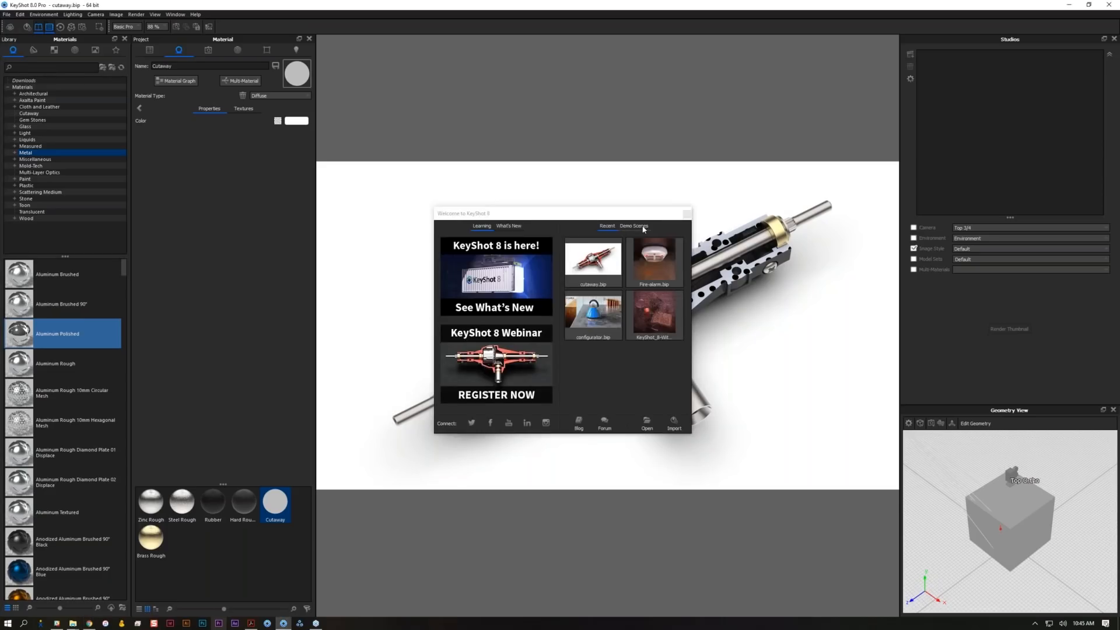
- Open the ice-water demo scene
{"action": "left_click", "coordinate": [634, 226]}
{"action": "left_click", "coordinate": [587, 324]}
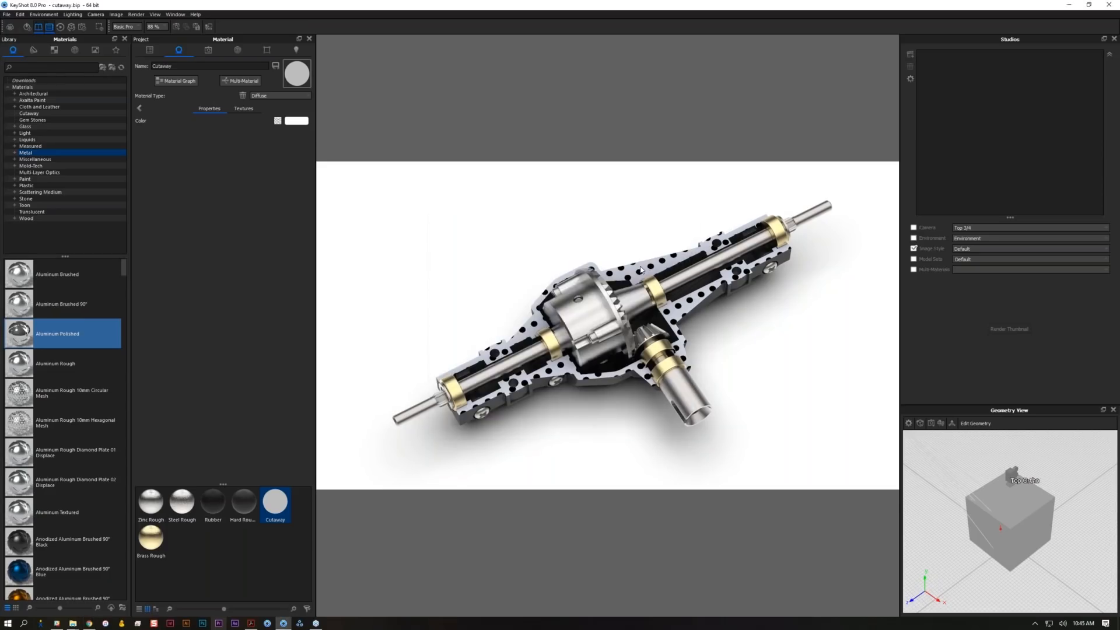
{"action": "left_click", "coordinate": [586, 322]}
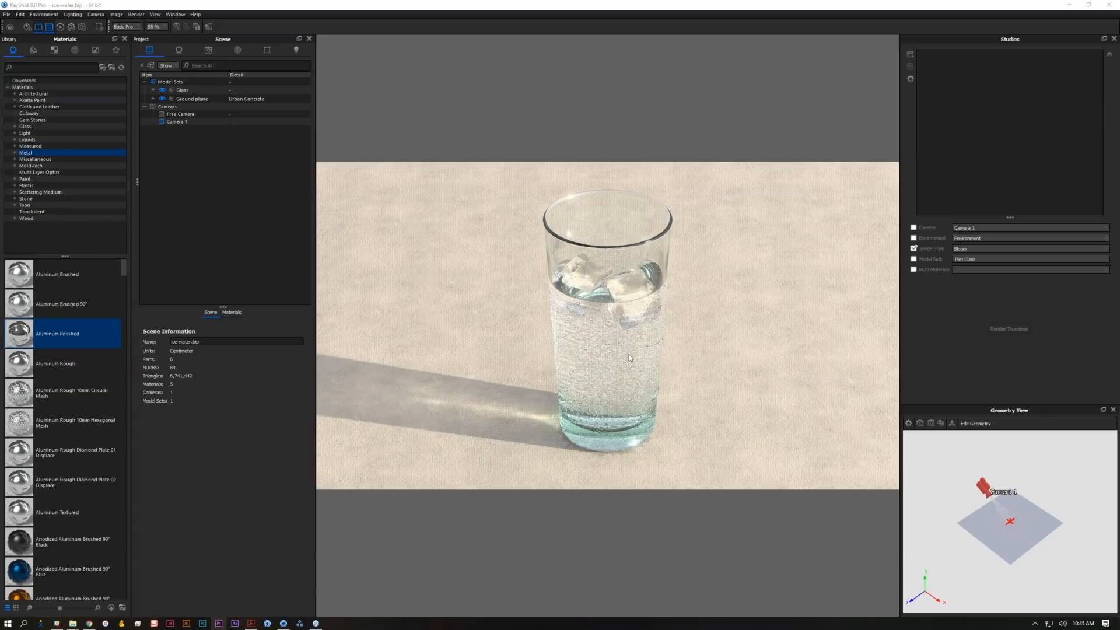
- Expand the Glass group and its nested Glass subgroup in the scene tree and show only the Liquid part
{"action": "left_click", "coordinate": [179, 100]}
{"action": "left_click", "coordinate": [152, 90]}
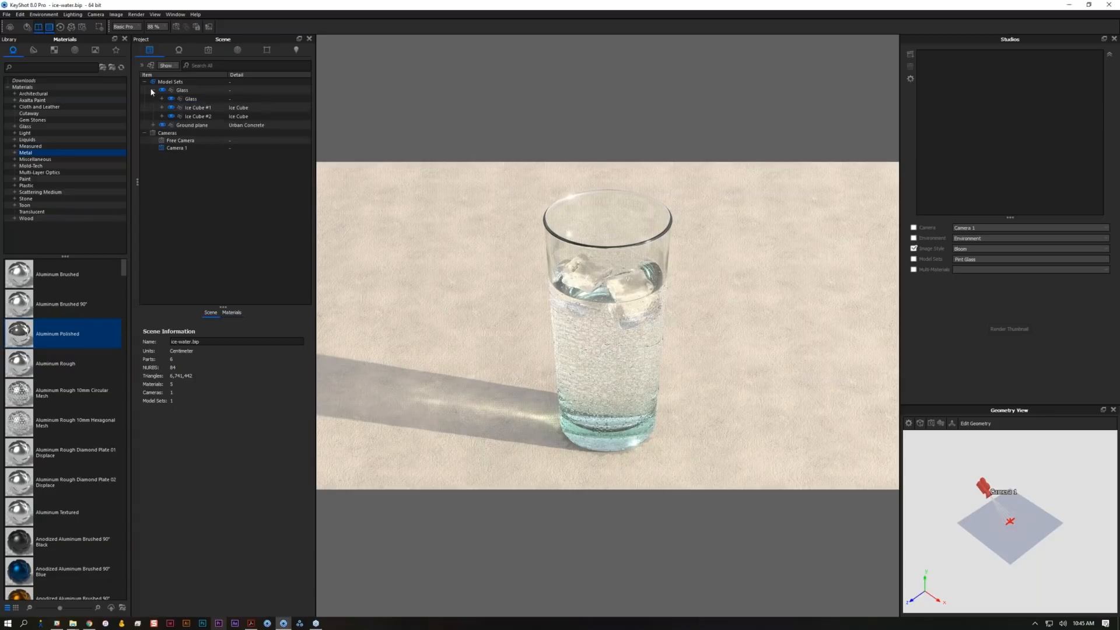
{"action": "left_click", "coordinate": [170, 102]}
{"action": "double_click", "coordinate": [177, 101]}
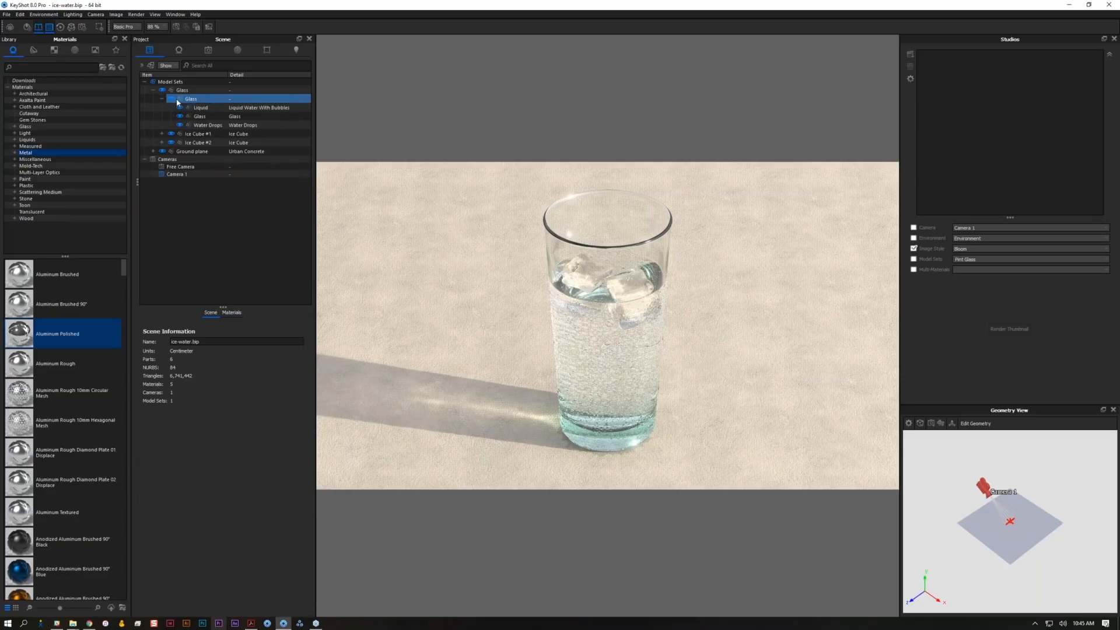
{"action": "left_click", "coordinate": [188, 109]}
{"action": "left_click", "coordinate": [197, 151]}
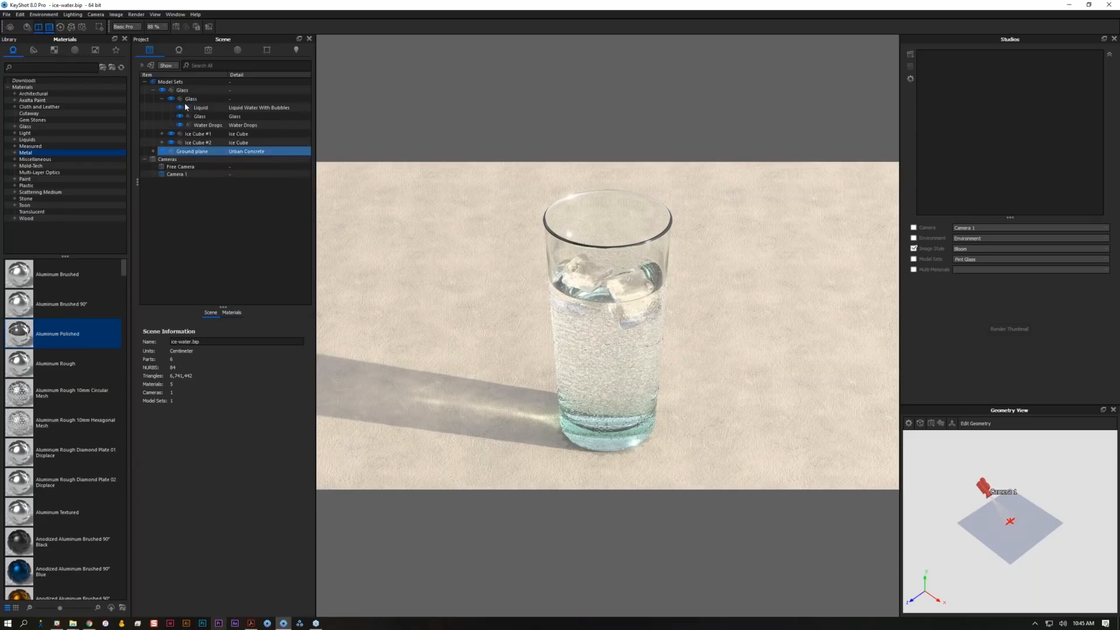
{"action": "left_click", "coordinate": [180, 108], "text": "alt"}
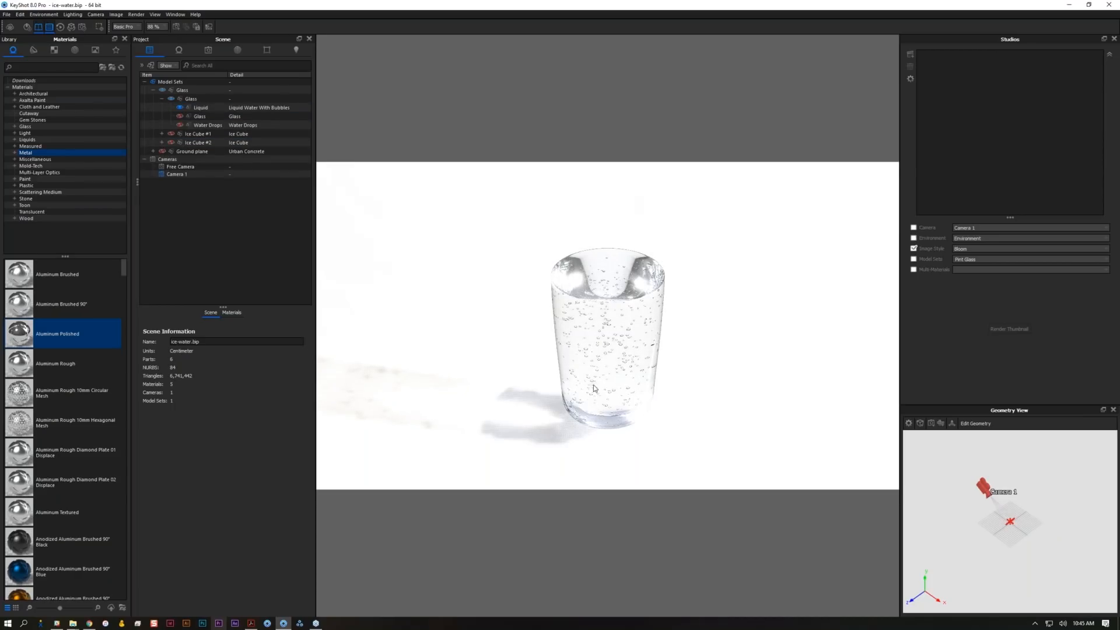
- Inspect the bubbles in the liquid up close and open its Liquid Water With Bubbles material
{"action": "left_click_drag", "start_coordinate": [601, 357], "coordinate": [634, 418]}
{"action": "middle_click_drag", "start_coordinate": [634, 418], "coordinate": [634, 374]}
{"action": "scroll", "coordinate": [631, 330], "scroll_direction": "up", "scroll_amount": 5}
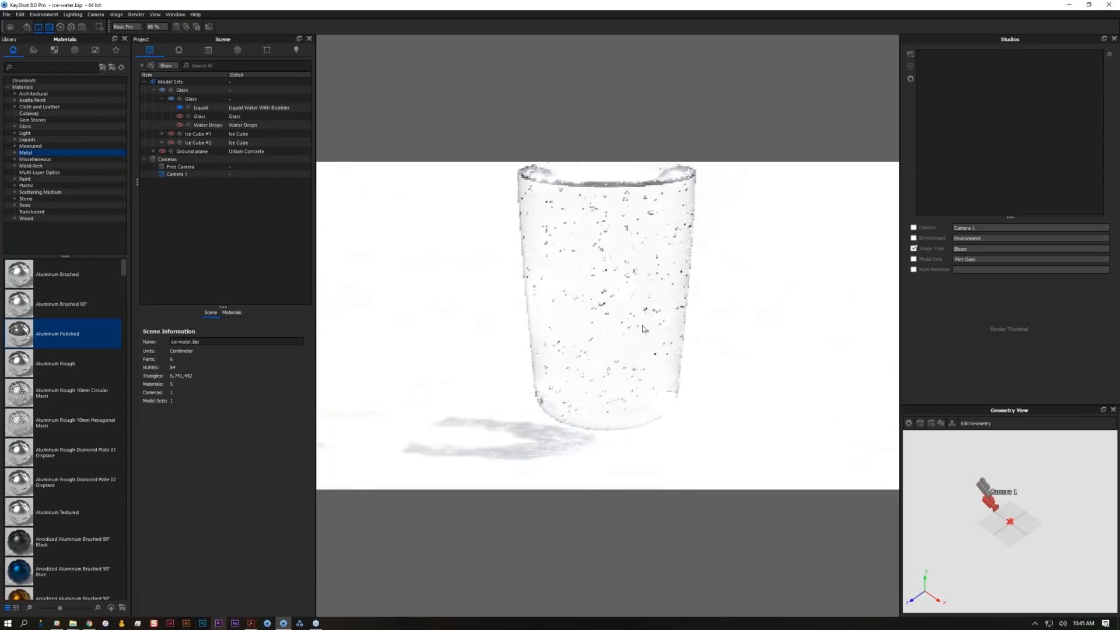
{"action": "double_click", "coordinate": [630, 332]}
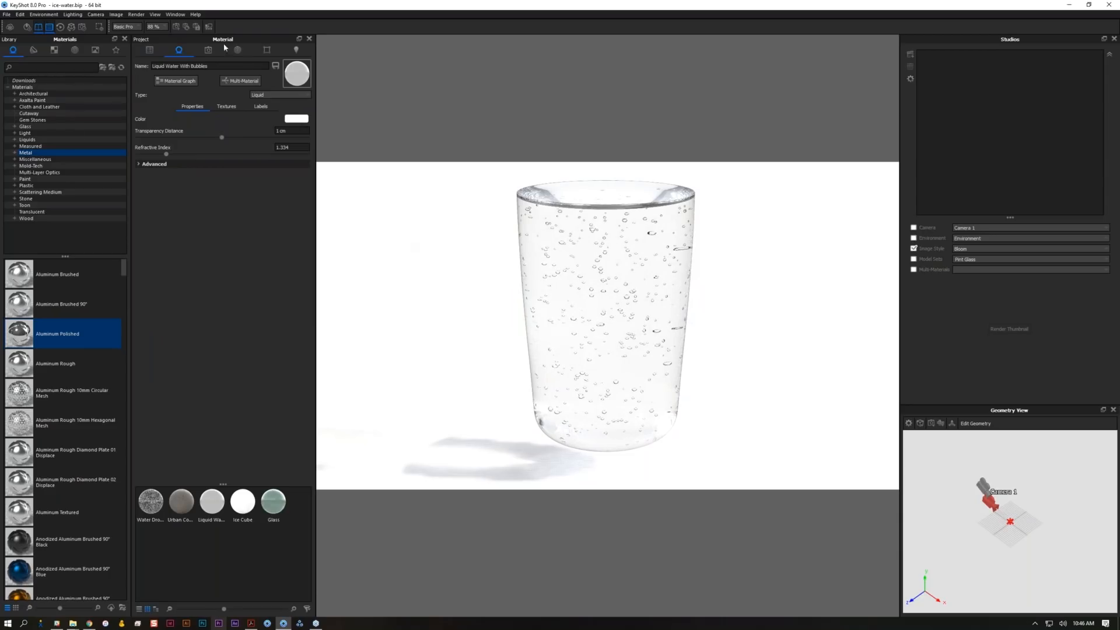
- Examine the Bubbles materials under Liquids and the Cutaway materials in the material library, and return to Bubbles
{"action": "left_click", "coordinate": [28, 140]}
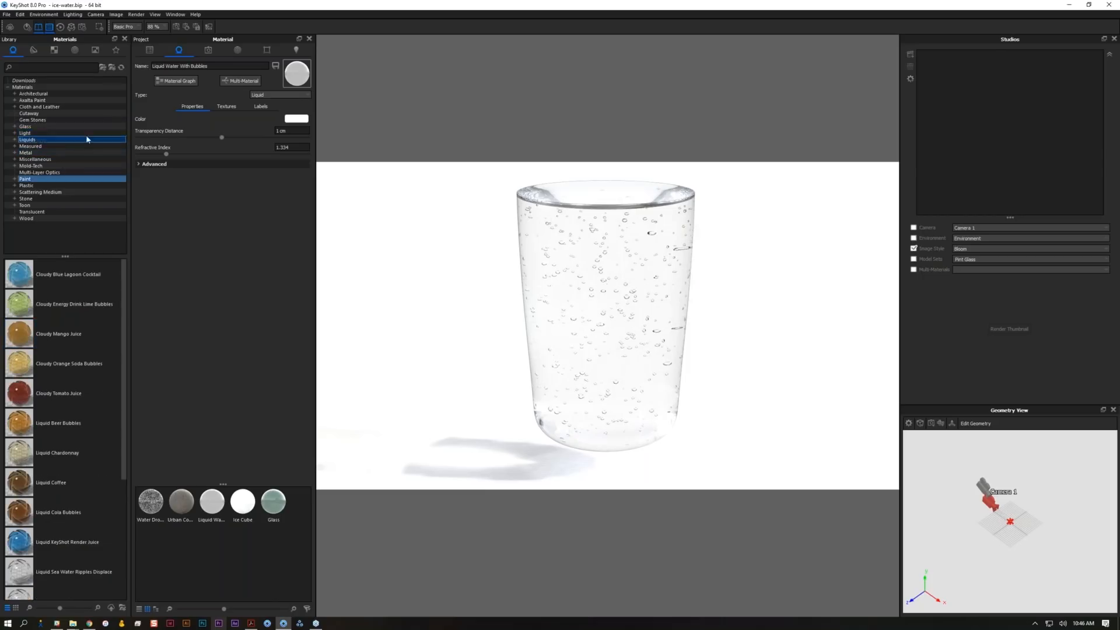
{"action": "double_click", "coordinate": [27, 140]}
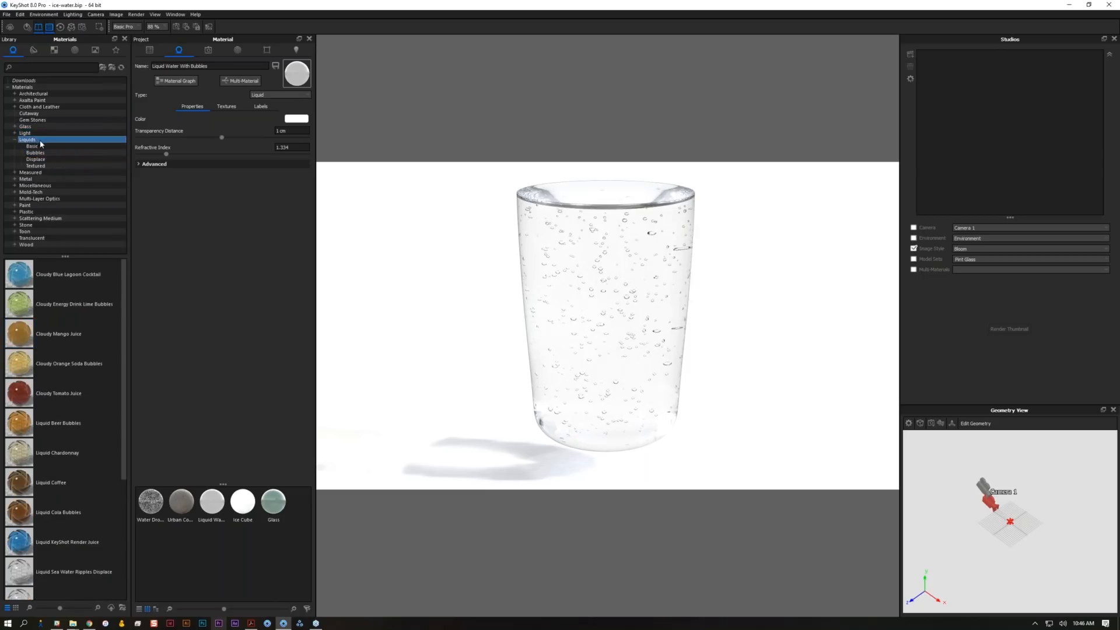
{"action": "left_click", "coordinate": [36, 154]}
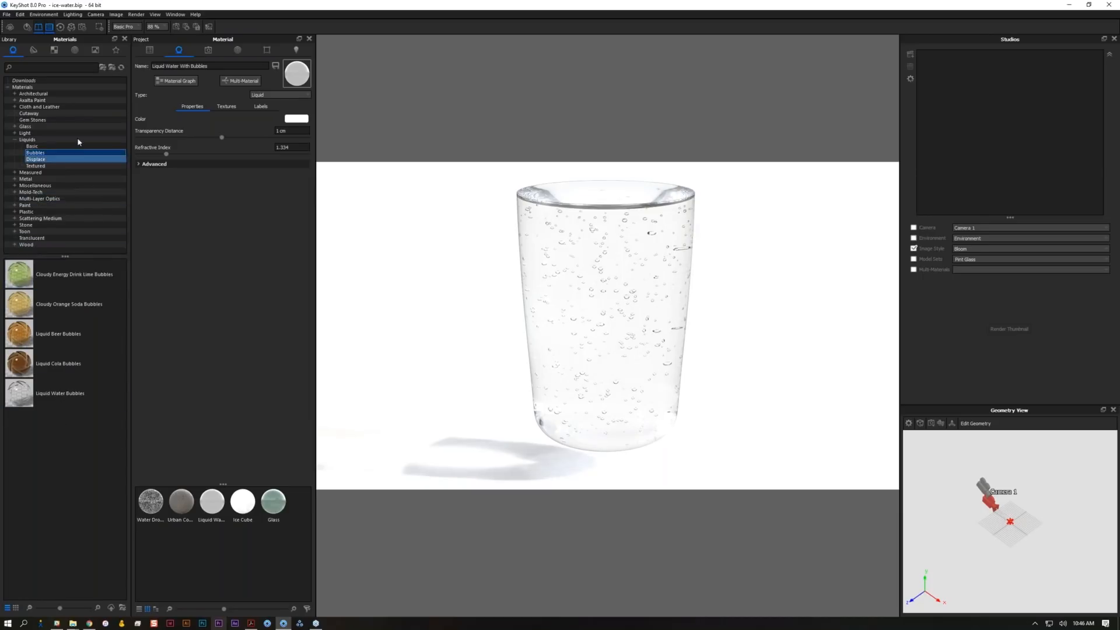
{"action": "left_click", "coordinate": [58, 114]}
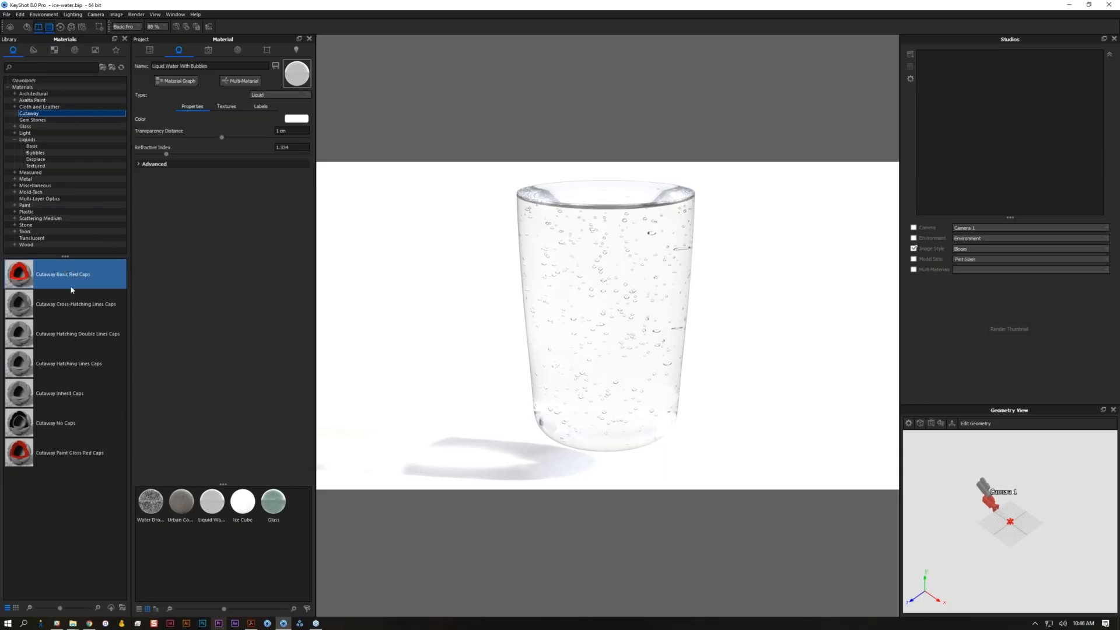
{"action": "left_click", "coordinate": [63, 153]}
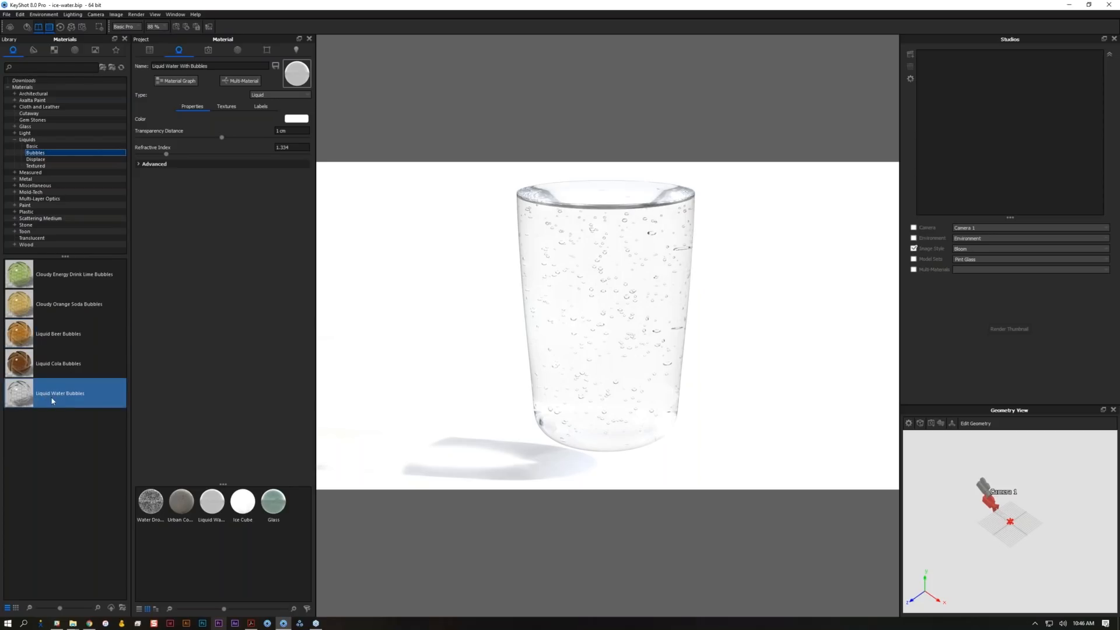
- Switch the project materials to the material graph tree view and delete the Bubbles geometry node from Liquid Water With Bubbles
{"action": "mouse_move", "coordinate": [53, 401]}
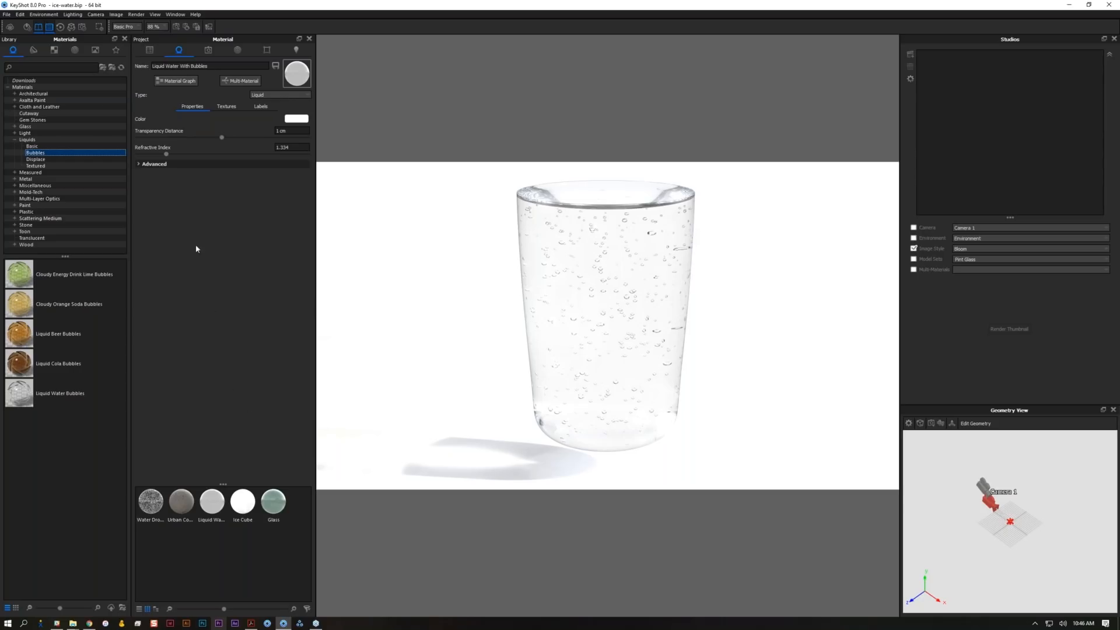
{"action": "left_click", "coordinate": [156, 609]}
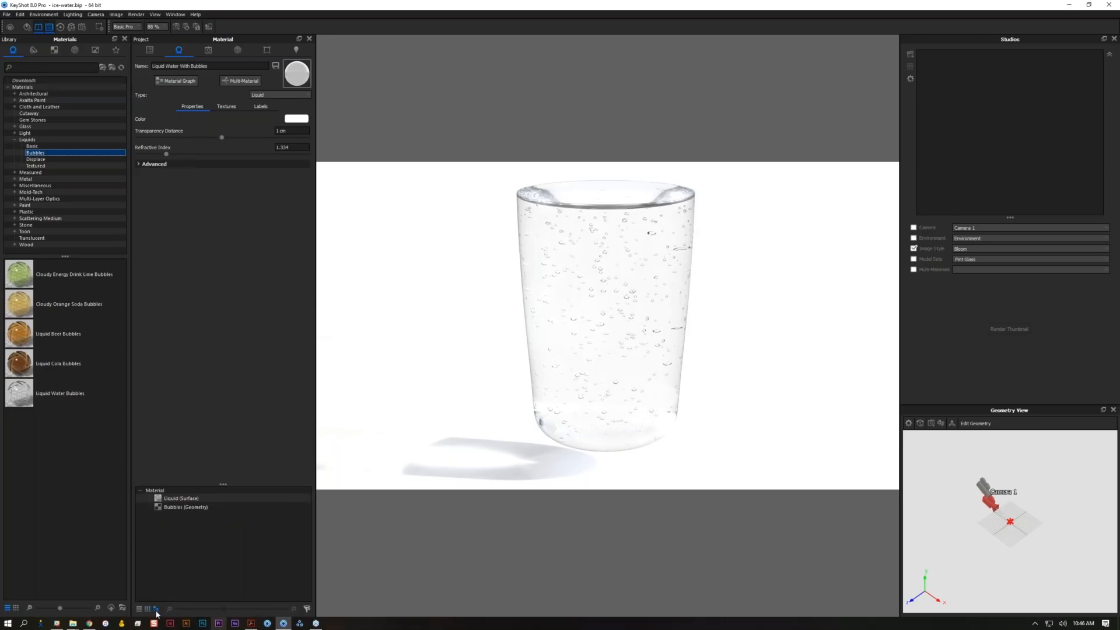
{"action": "left_click", "coordinate": [175, 508]}
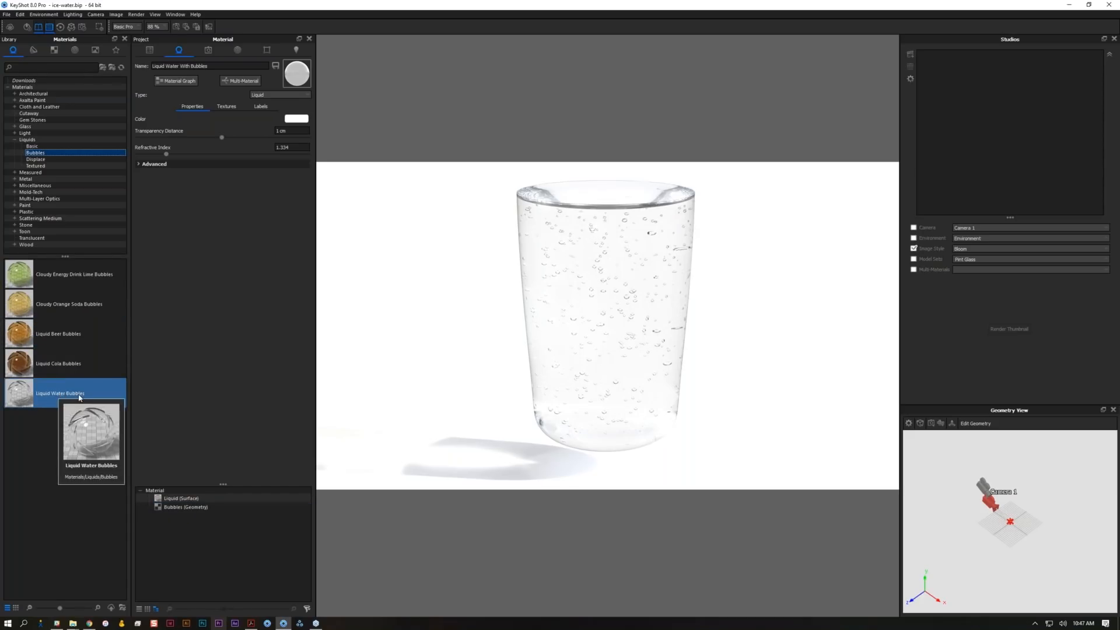
{"action": "right_click", "coordinate": [177, 508]}
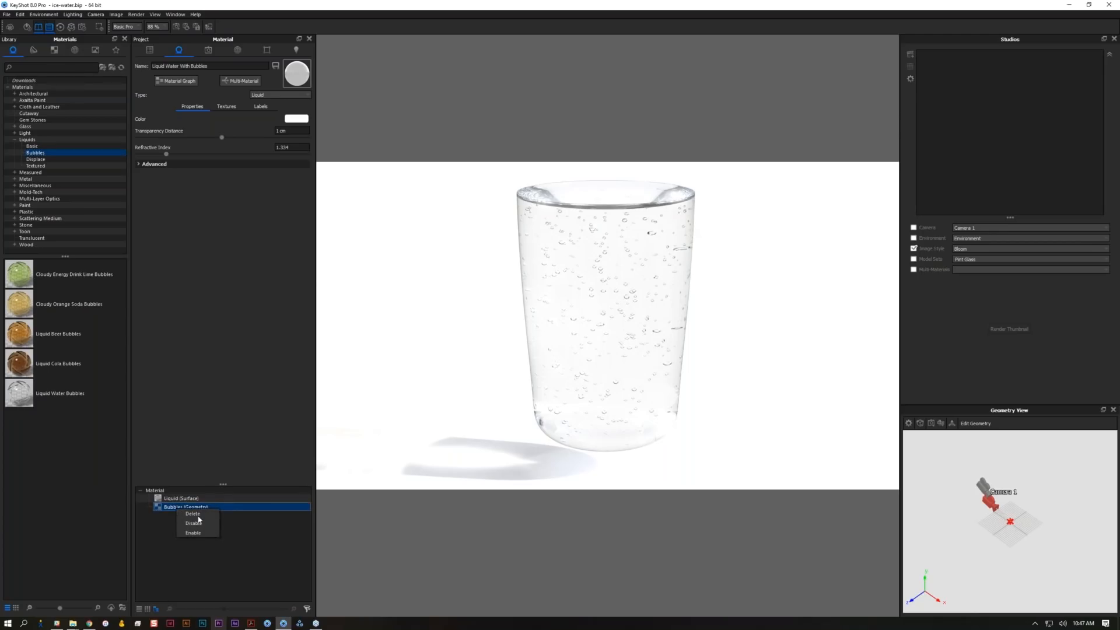
{"action": "left_click", "coordinate": [193, 514]}
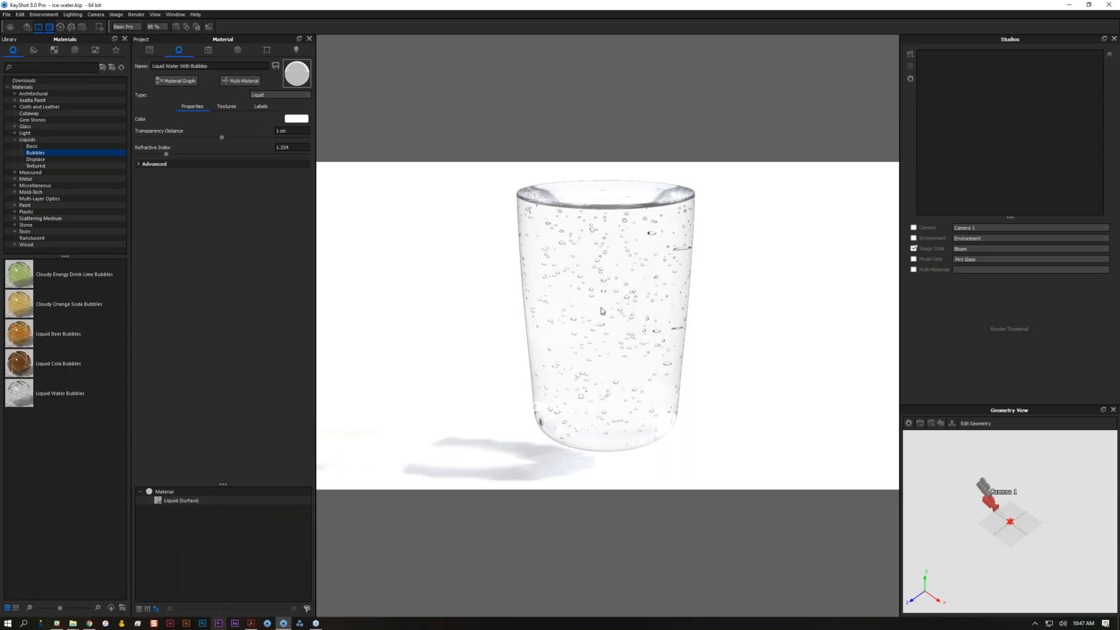
- Open the material graph of Liquid Water With Bubbles, execute its geometry nodes, and move and enlarge the graph window beside the glass
{"action": "left_click", "coordinate": [190, 81]}
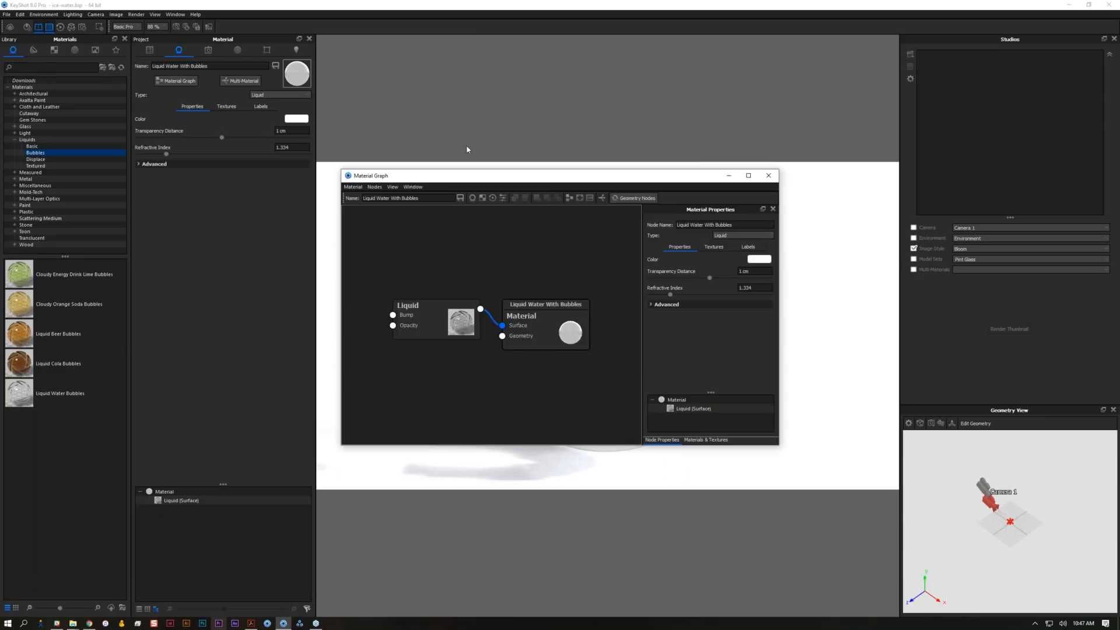
{"action": "left_click_drag", "start_coordinate": [467, 149], "coordinate": [137, 144]}
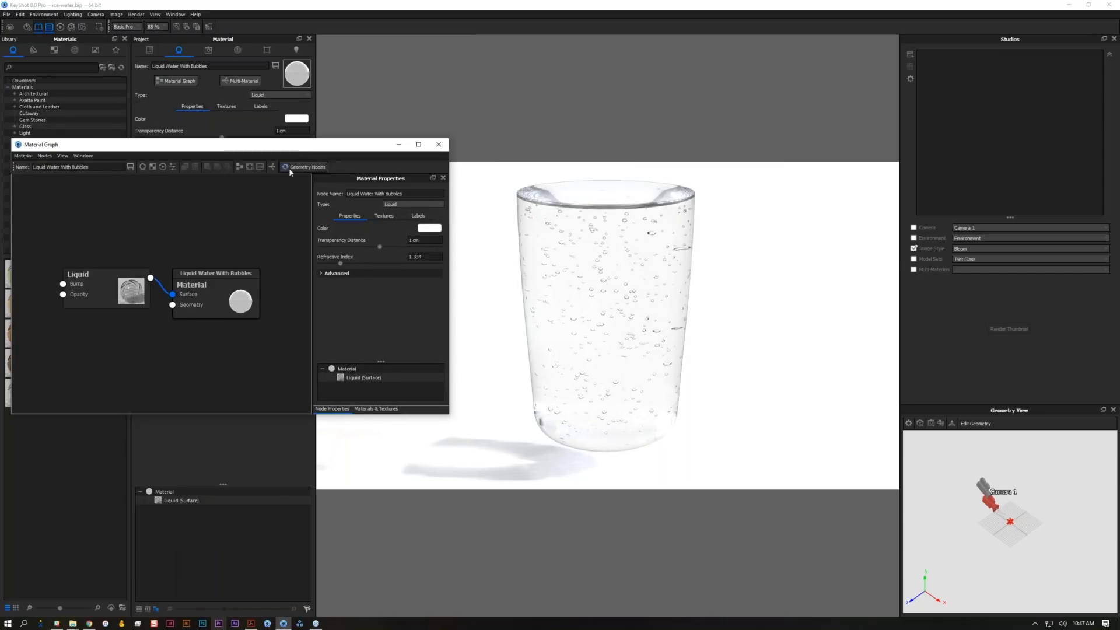
{"action": "left_click", "coordinate": [303, 167]}
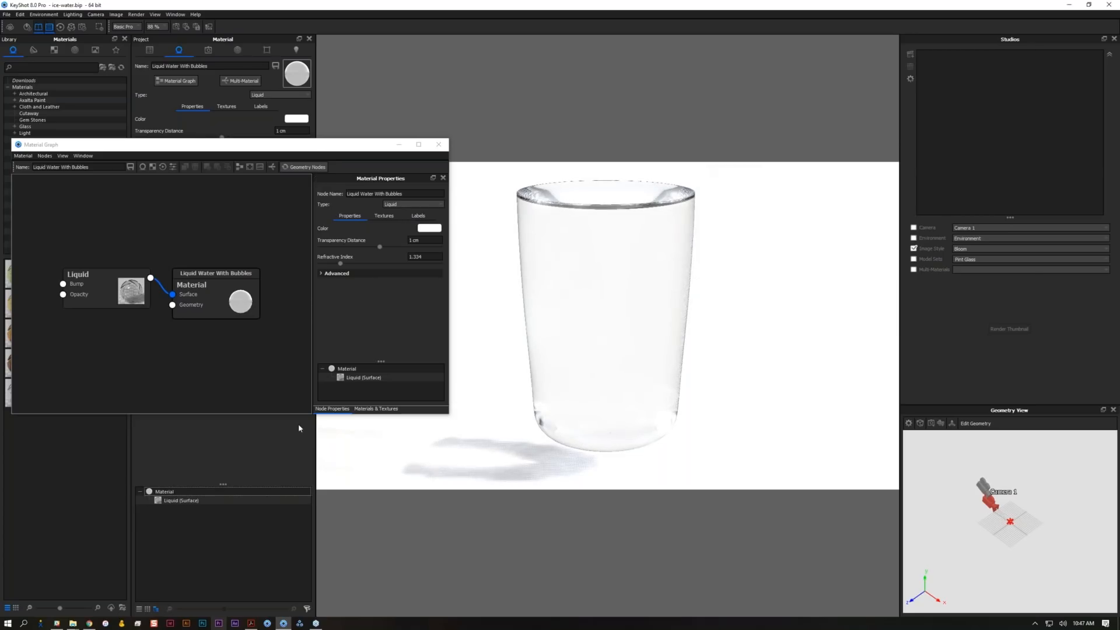
{"action": "left_click_drag", "start_coordinate": [294, 414], "coordinate": [295, 600]}
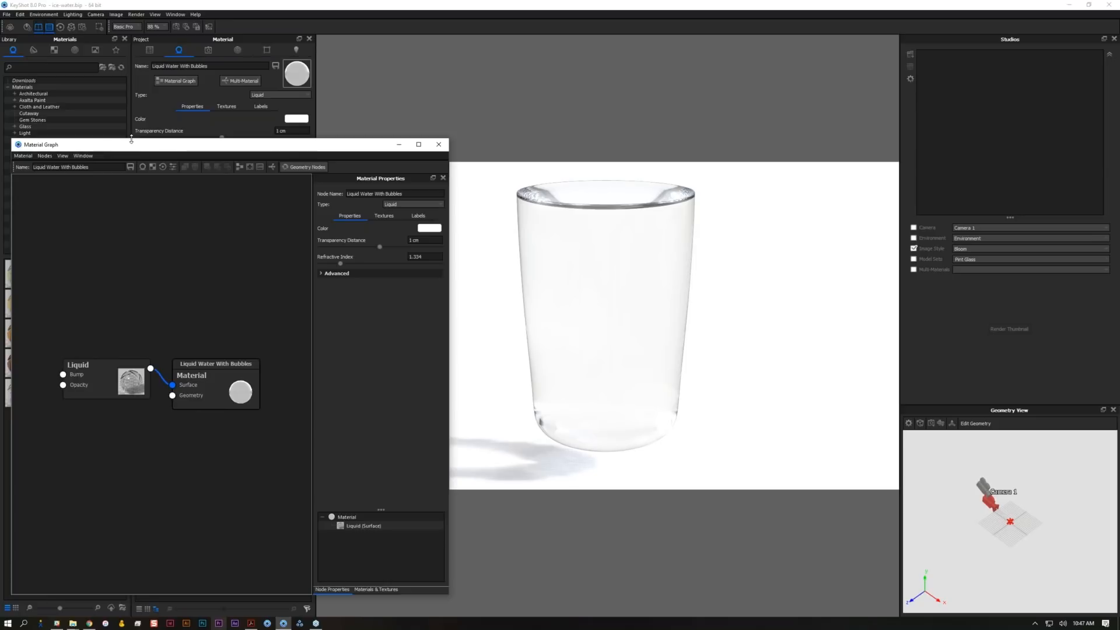
{"action": "left_click_drag", "start_coordinate": [132, 140], "coordinate": [132, 24]}
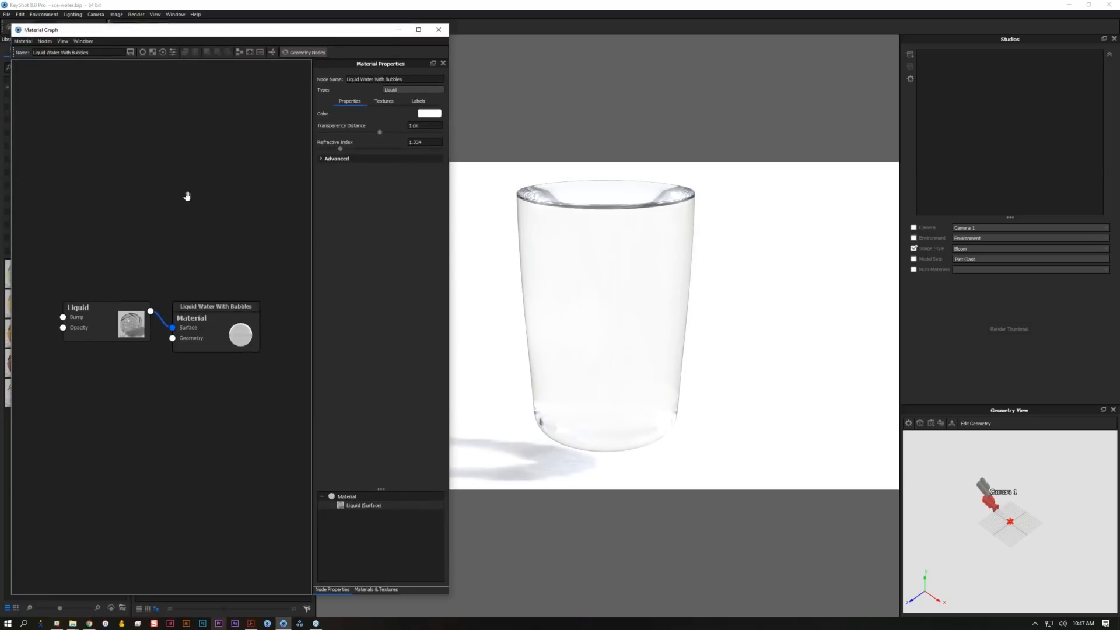
- Add a Bubbles geometry node to the graph and connect it to the material's Geometry input
{"action": "right_click", "coordinate": [120, 214]}
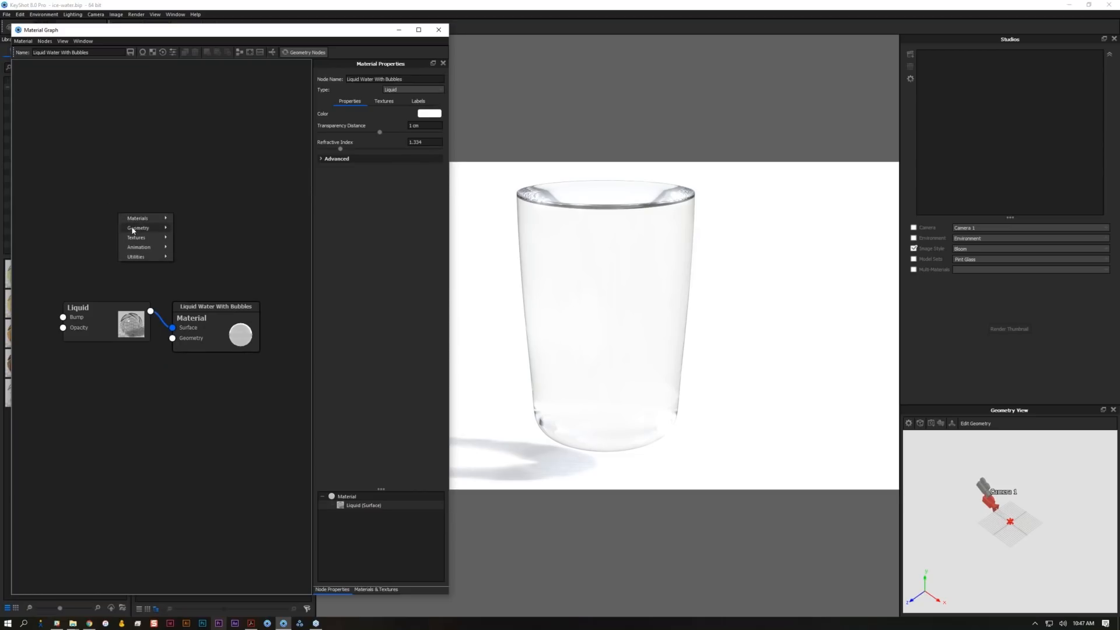
{"action": "mouse_move", "coordinate": [135, 230]}
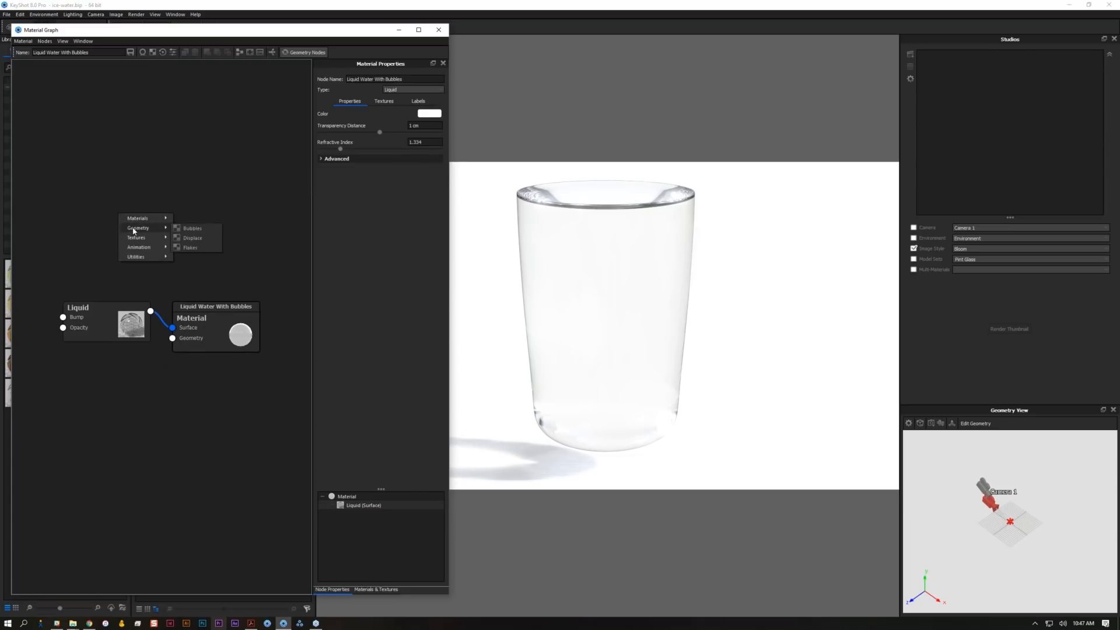
{"action": "left_click", "coordinate": [187, 232]}
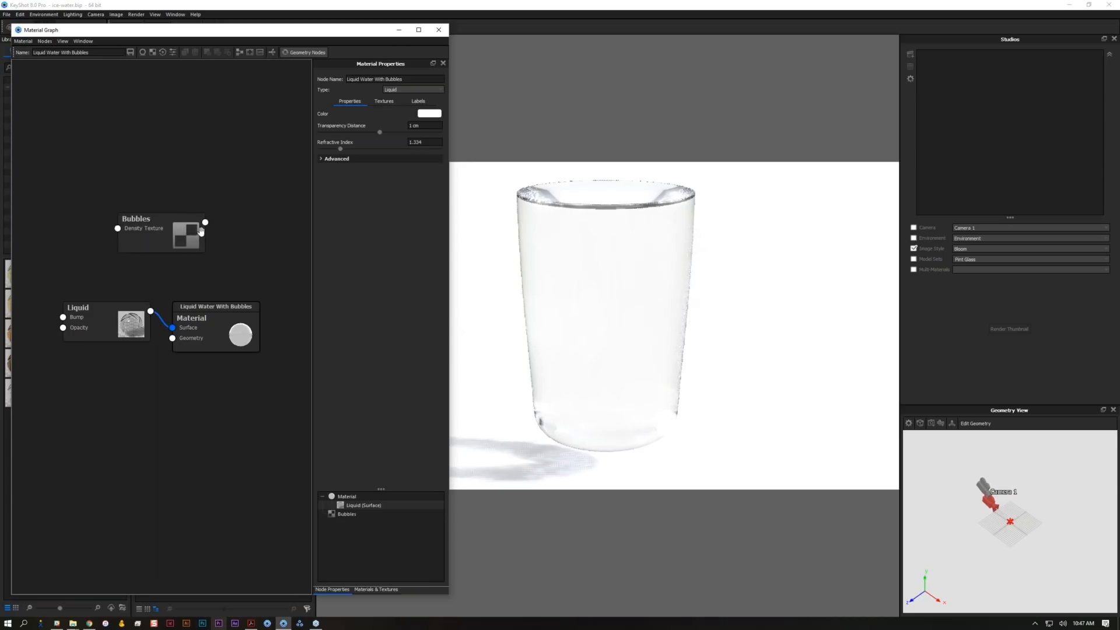
{"action": "left_click_drag", "start_coordinate": [205, 222], "coordinate": [173, 341]}
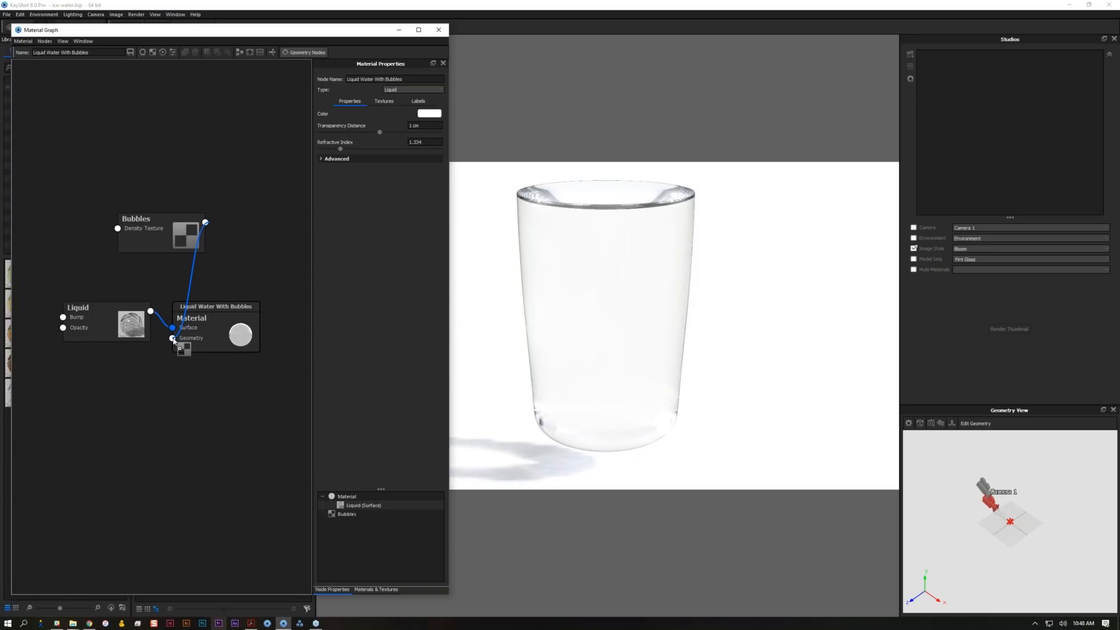
- Arrange the graph with the Liquid node above the Bubbles node and the material node beside them
{"action": "left_click_drag", "start_coordinate": [174, 341], "coordinate": [251, 312]}
{"action": "left_click_drag", "start_coordinate": [173, 236], "coordinate": [120, 266]}
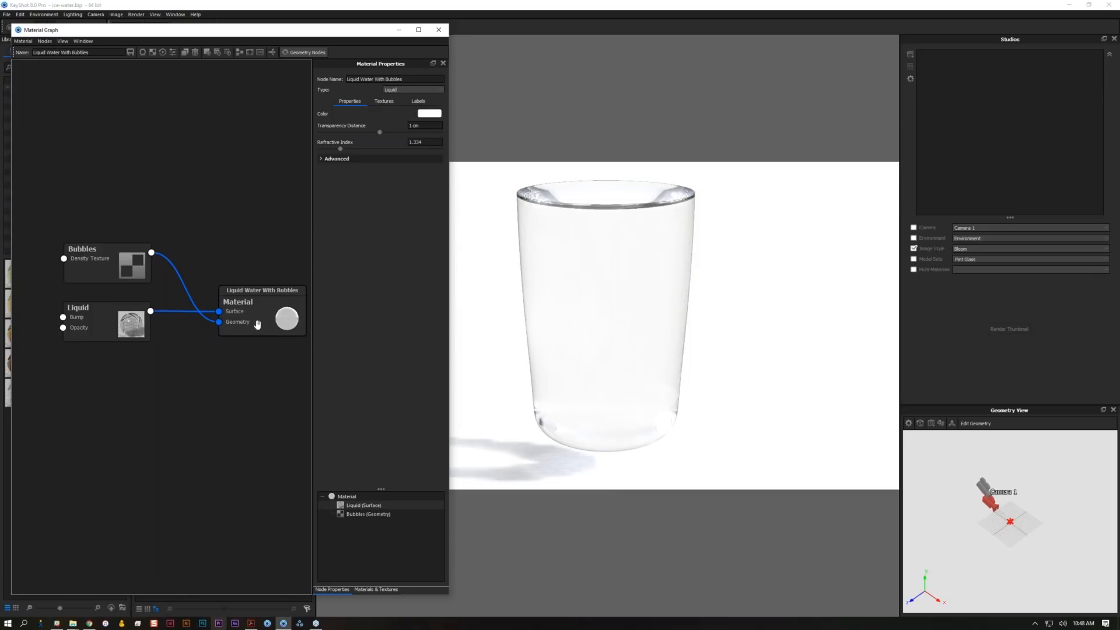
{"action": "left_click_drag", "start_coordinate": [257, 325], "coordinate": [242, 306]}
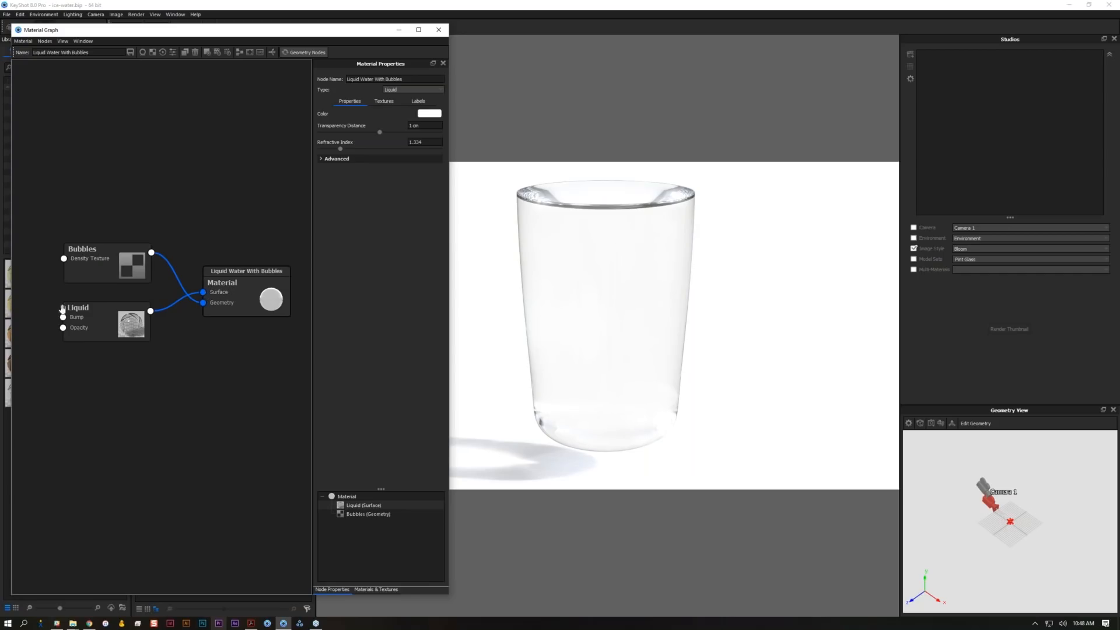
{"action": "left_click_drag", "start_coordinate": [98, 328], "coordinate": [105, 196]}
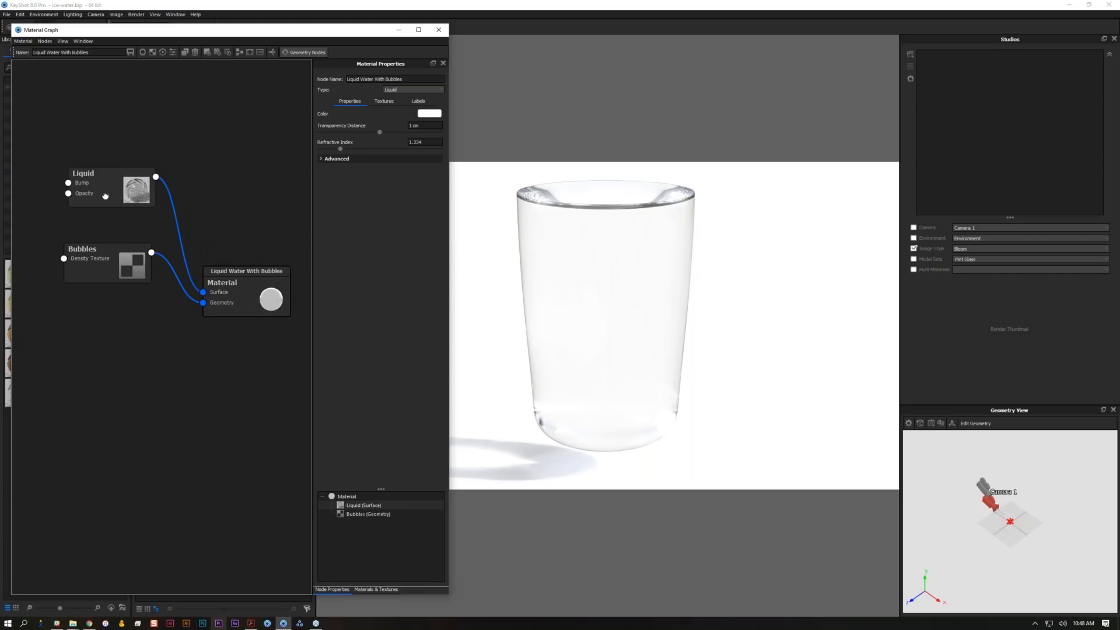
{"action": "left_click_drag", "start_coordinate": [88, 260], "coordinate": [95, 281]}
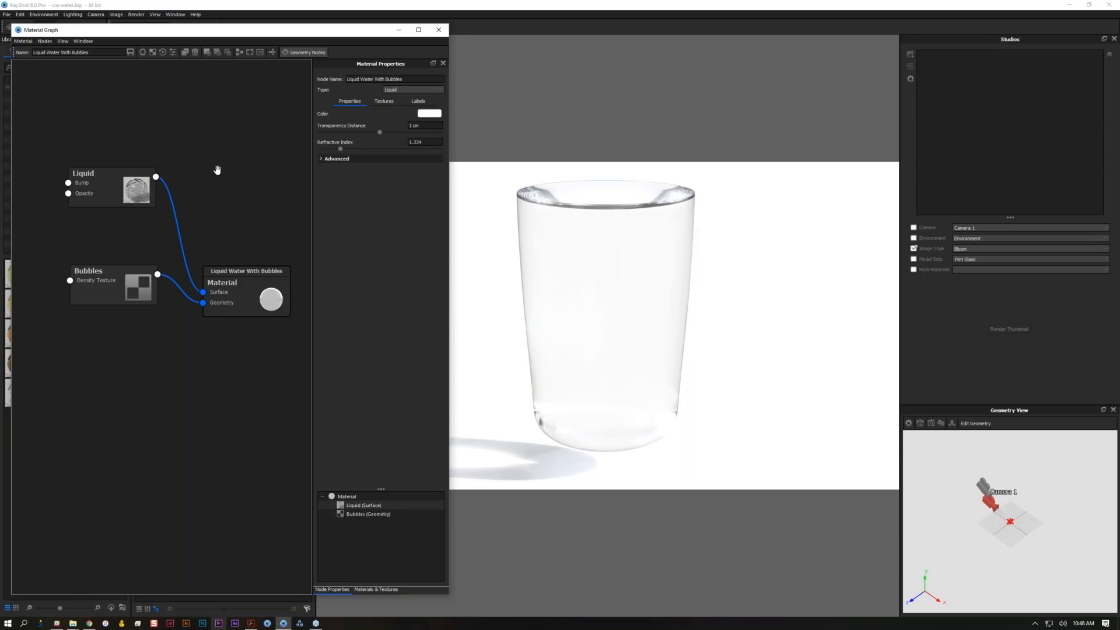
- Open the Bubbles node's properties and execute the geometry nodes to generate the bubbles
{"action": "left_click", "coordinate": [116, 290]}
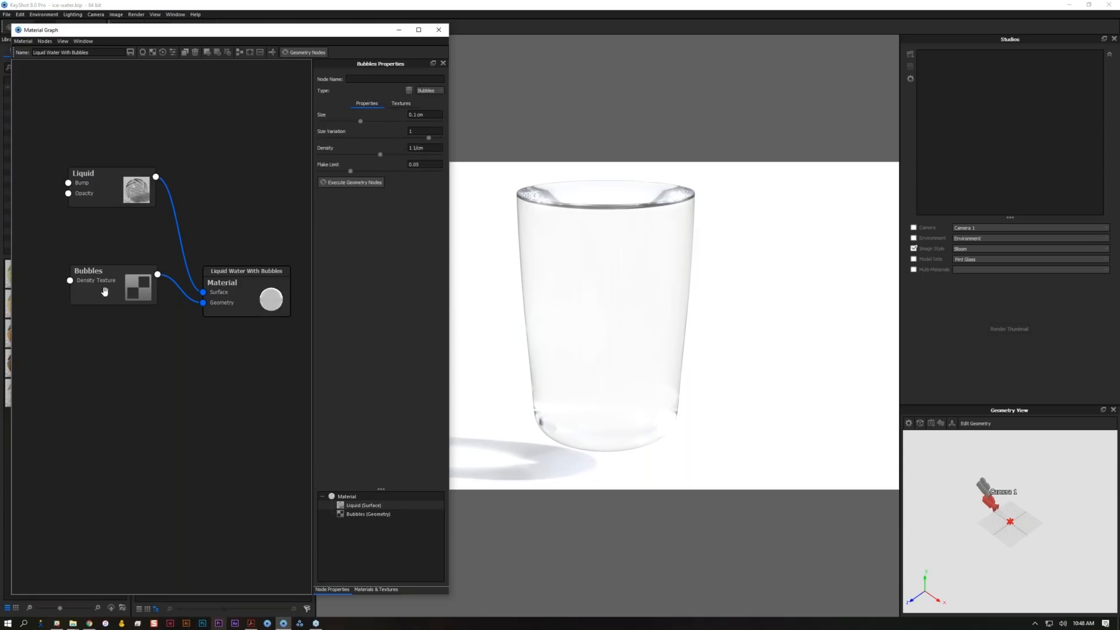
{"action": "left_click_drag", "start_coordinate": [105, 293], "coordinate": [101, 303]}
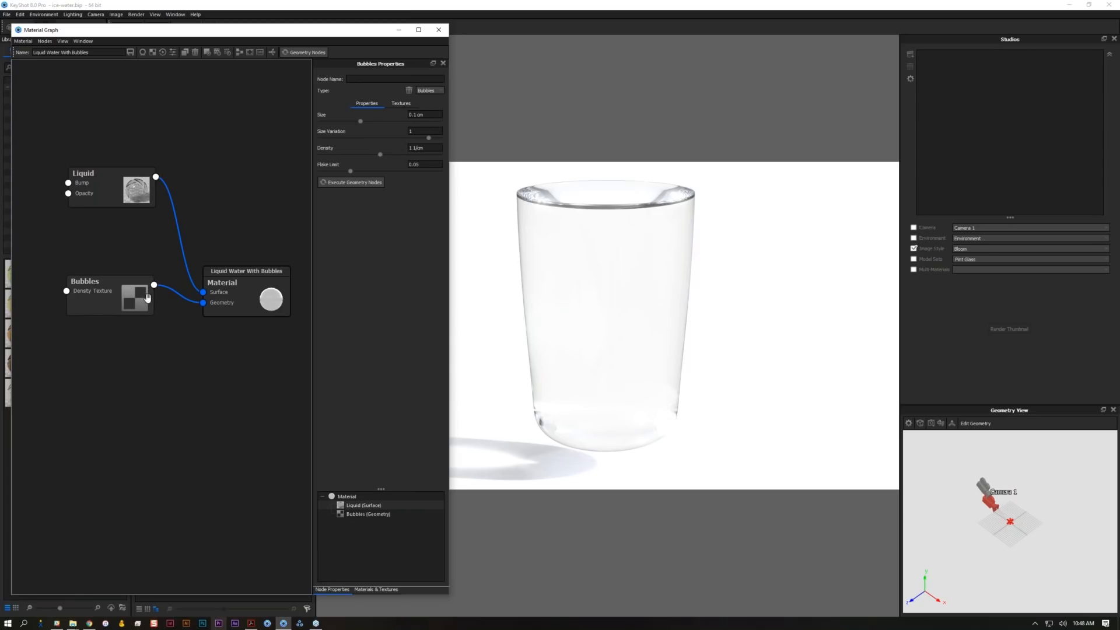
{"action": "left_click", "coordinate": [348, 183]}
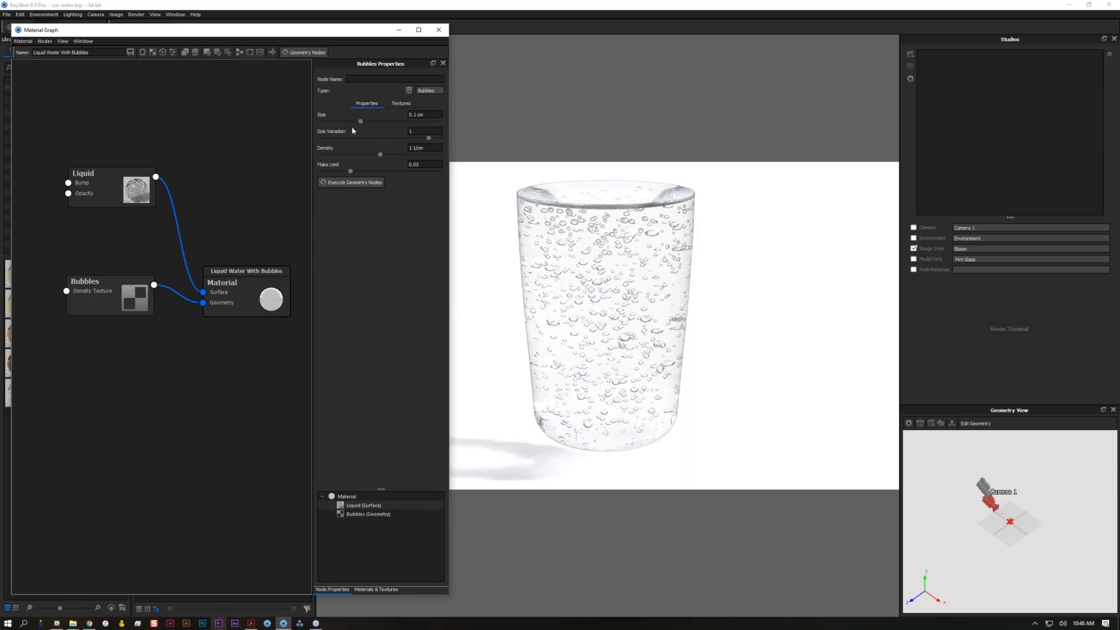
- Set the bubbles' size to 0.0762 cm, size variation to 0.765 and density to 0.824 1/cm, and execute the geometry nodes
{"action": "left_click_drag", "start_coordinate": [361, 120], "coordinate": [350, 121]}
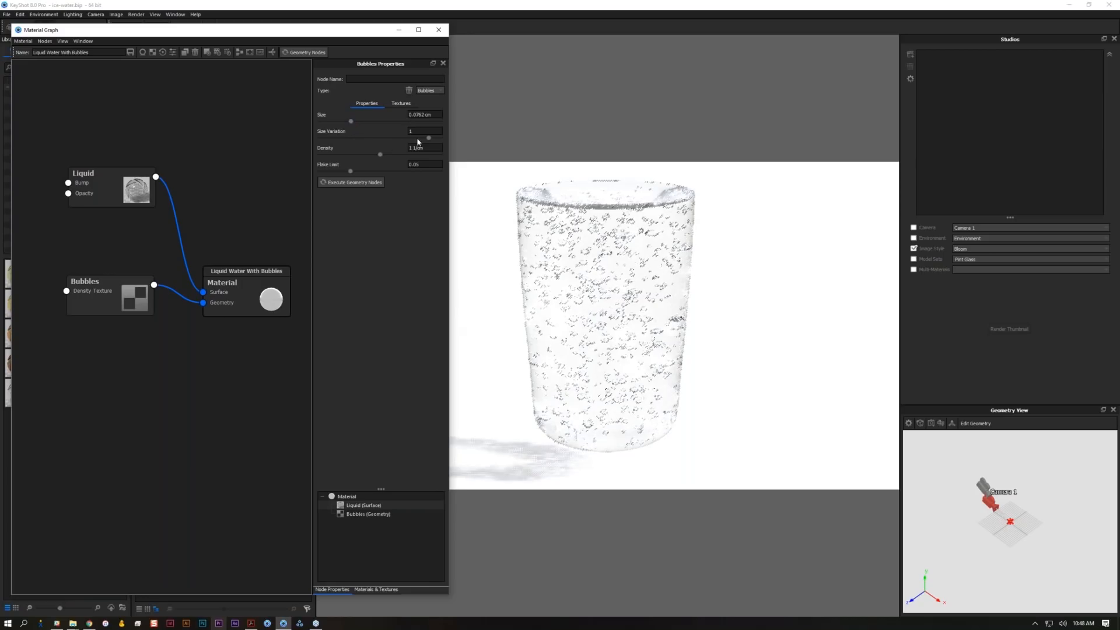
{"action": "left_click_drag", "start_coordinate": [421, 138], "coordinate": [371, 155]}
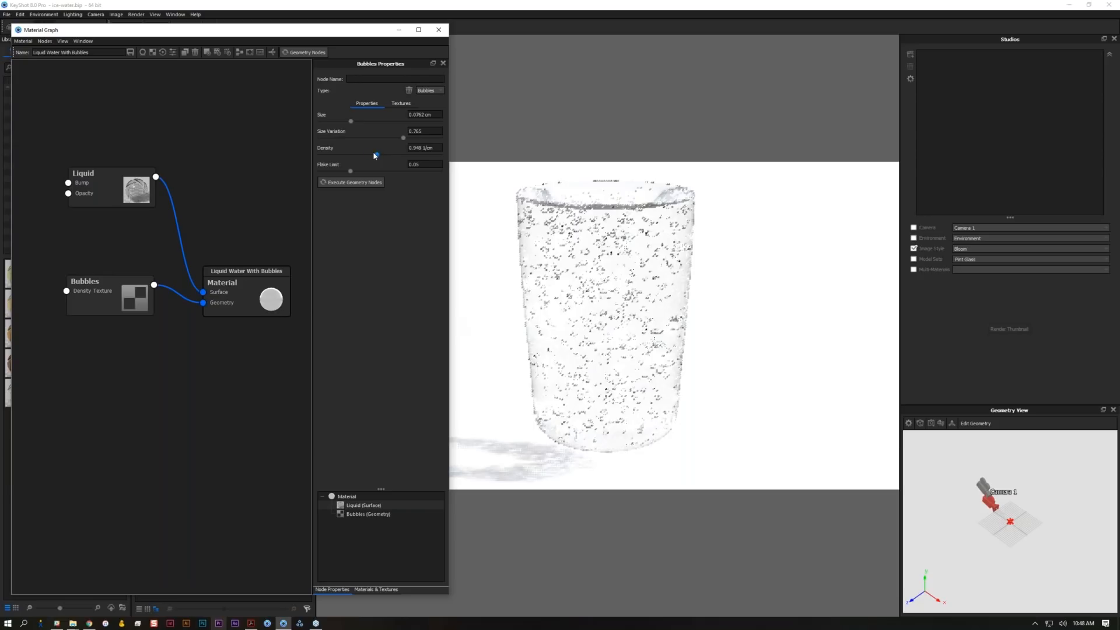
{"action": "left_click", "coordinate": [361, 183]}
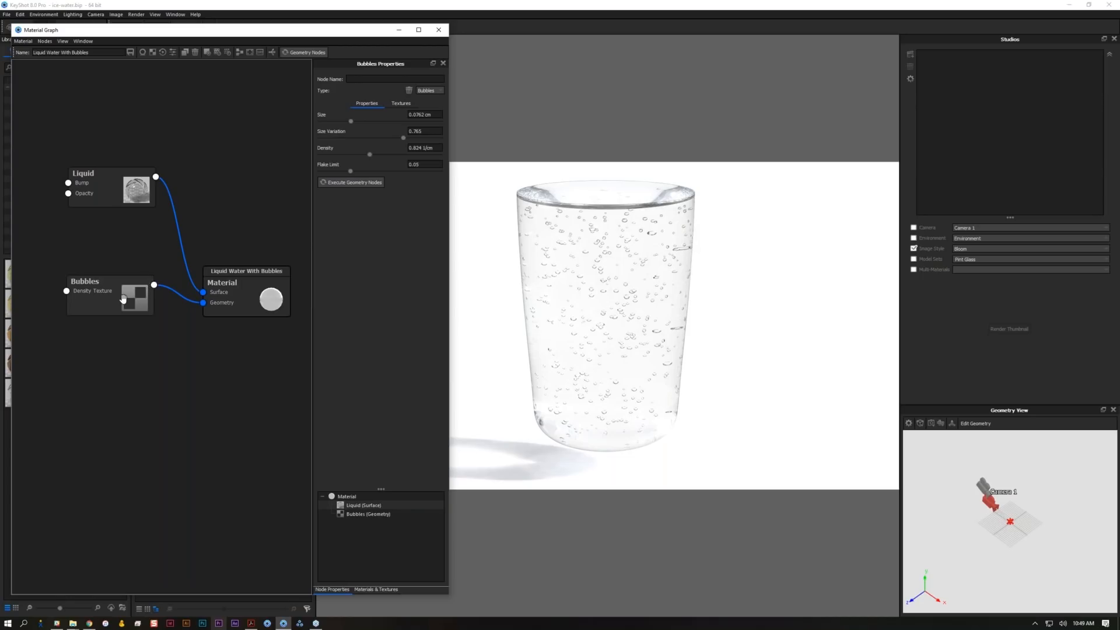
- Move the Bubbles node closer to the material node and close the material graph
{"action": "left_click_drag", "start_coordinate": [124, 299], "coordinate": [156, 282]}
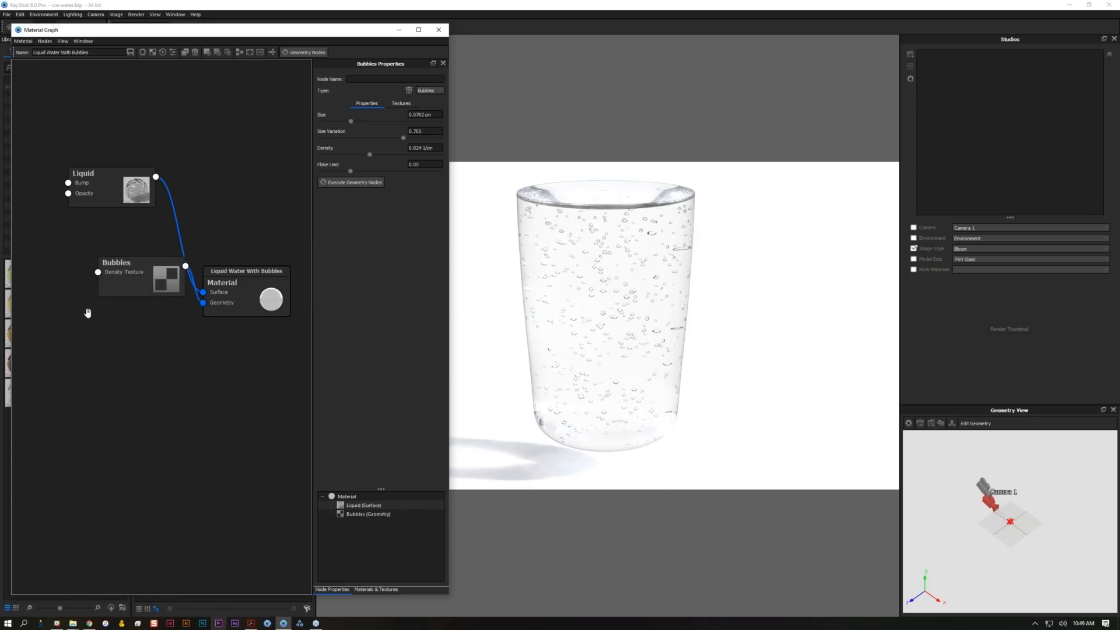
{"action": "left_click_drag", "start_coordinate": [124, 283], "coordinate": [111, 276]}
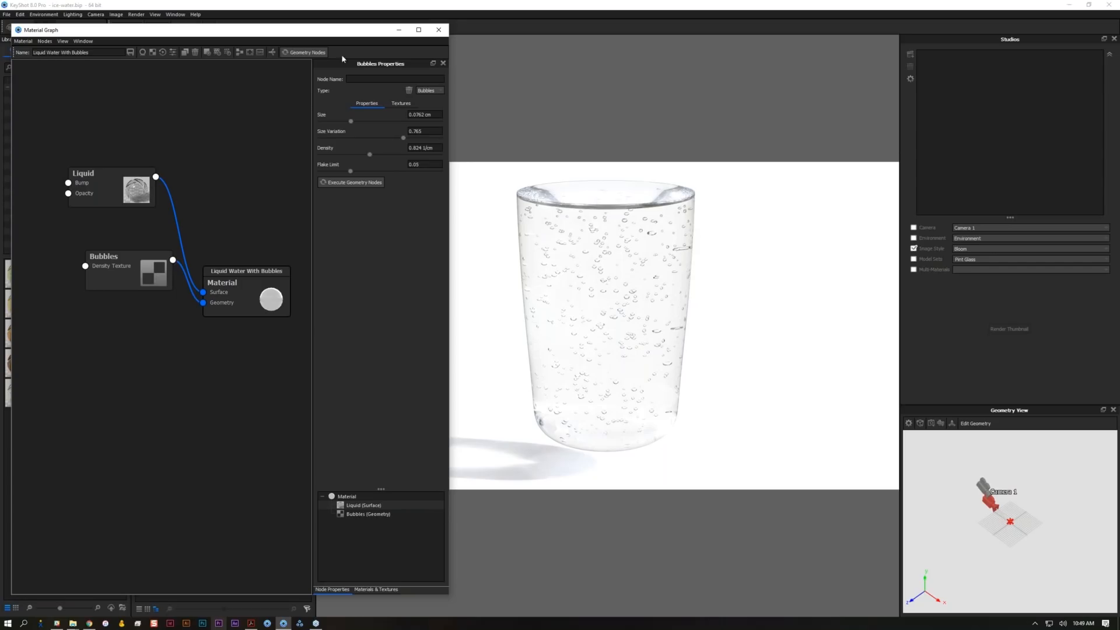
{"action": "left_click", "coordinate": [439, 30]}
- Show the hidden Glass part around the liquid in the scene tree
{"action": "scroll", "coordinate": [619, 333], "scroll_direction": "down", "scroll_amount": 5}
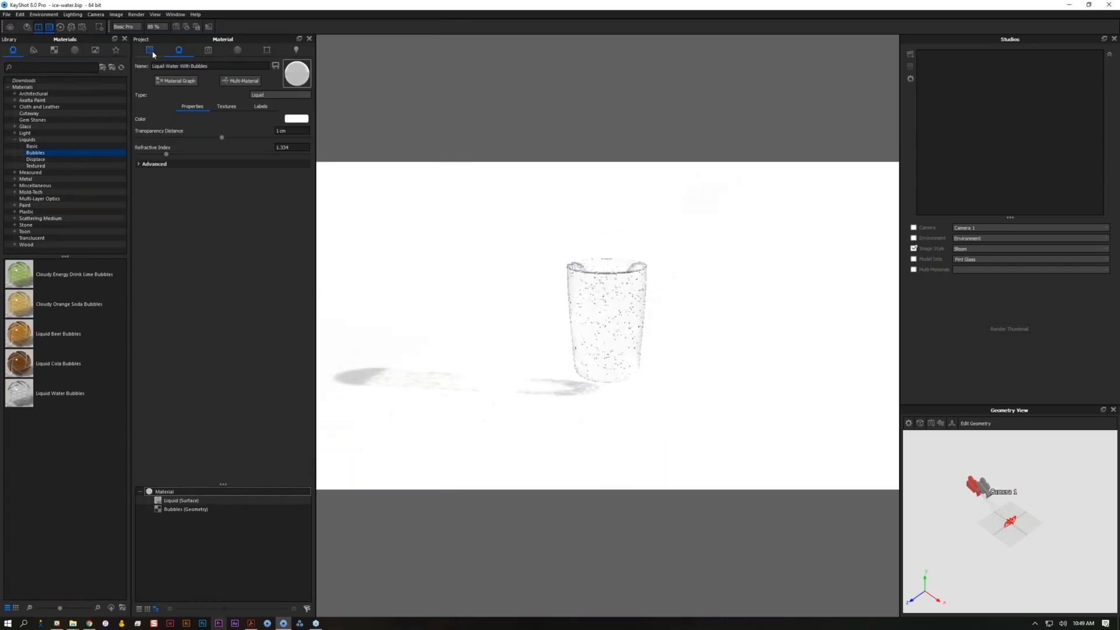
{"action": "left_click", "coordinate": [153, 53]}
{"action": "left_click", "coordinate": [180, 117]}
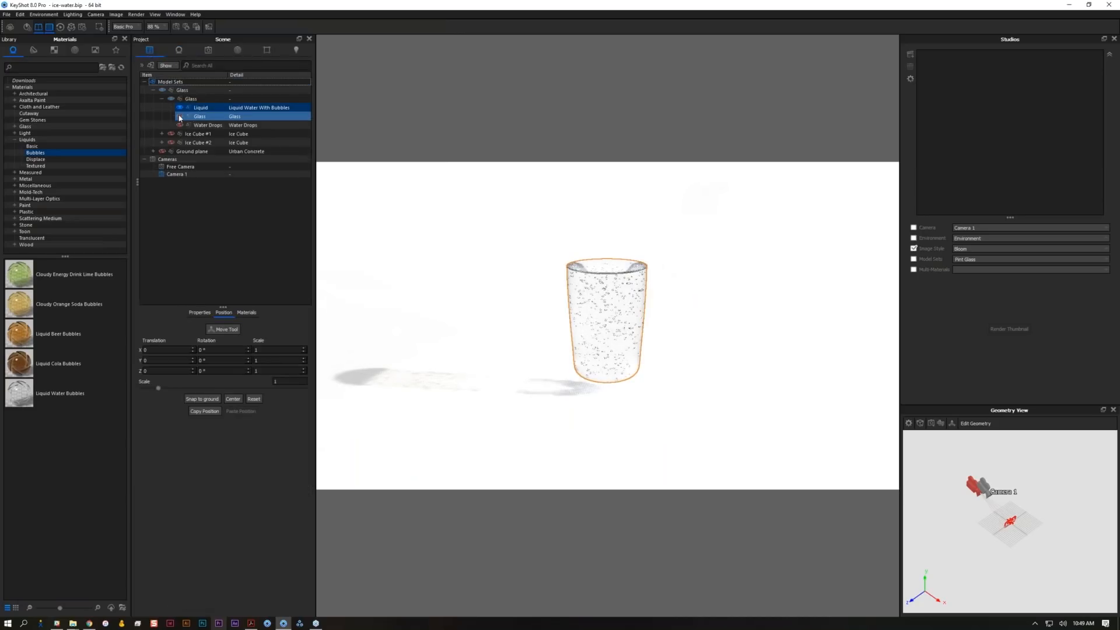
{"action": "left_click", "coordinate": [179, 116]}
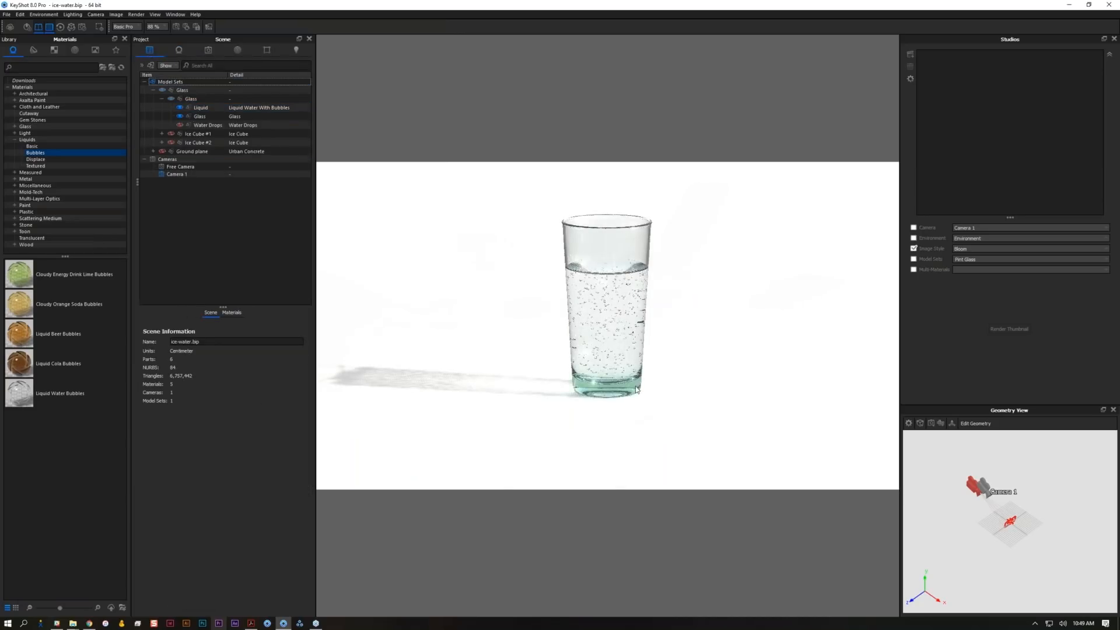
- View the filled glass up close and open the Glass part's material properties
{"action": "scroll", "coordinate": [772, 334], "scroll_direction": "up", "scroll_amount": 2}
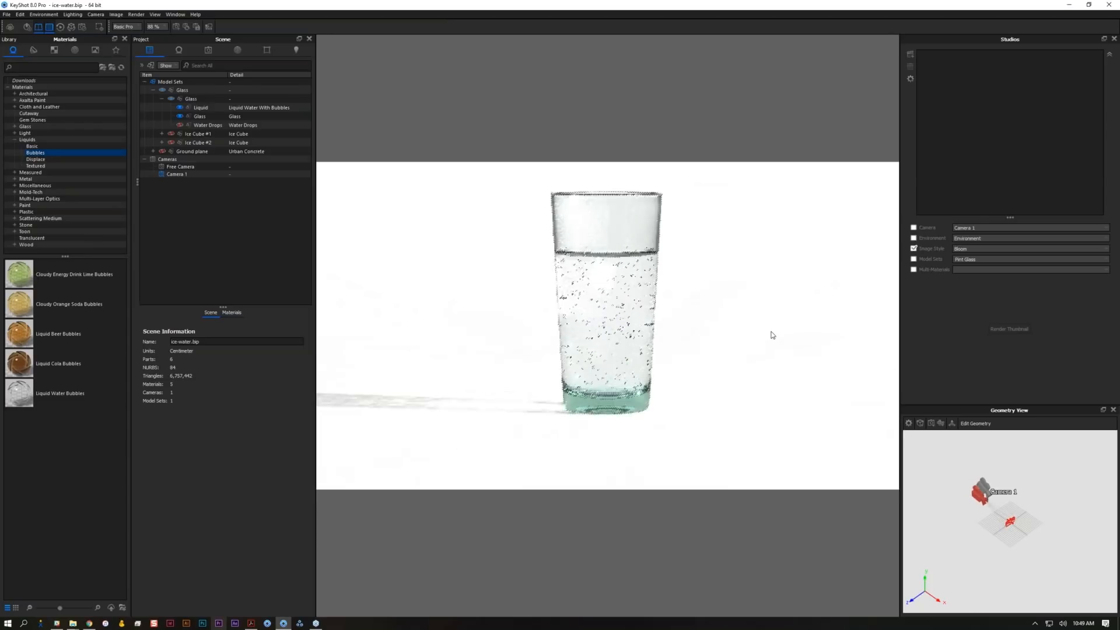
{"action": "scroll", "coordinate": [776, 328], "scroll_direction": "up", "scroll_amount": 1}
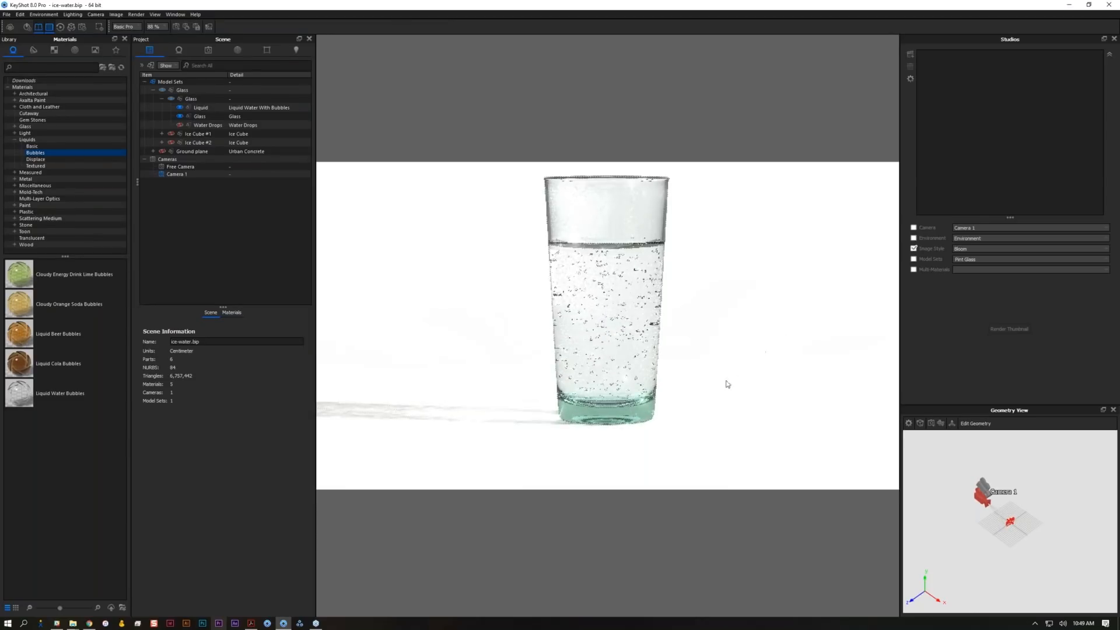
{"action": "double_click", "coordinate": [607, 419]}
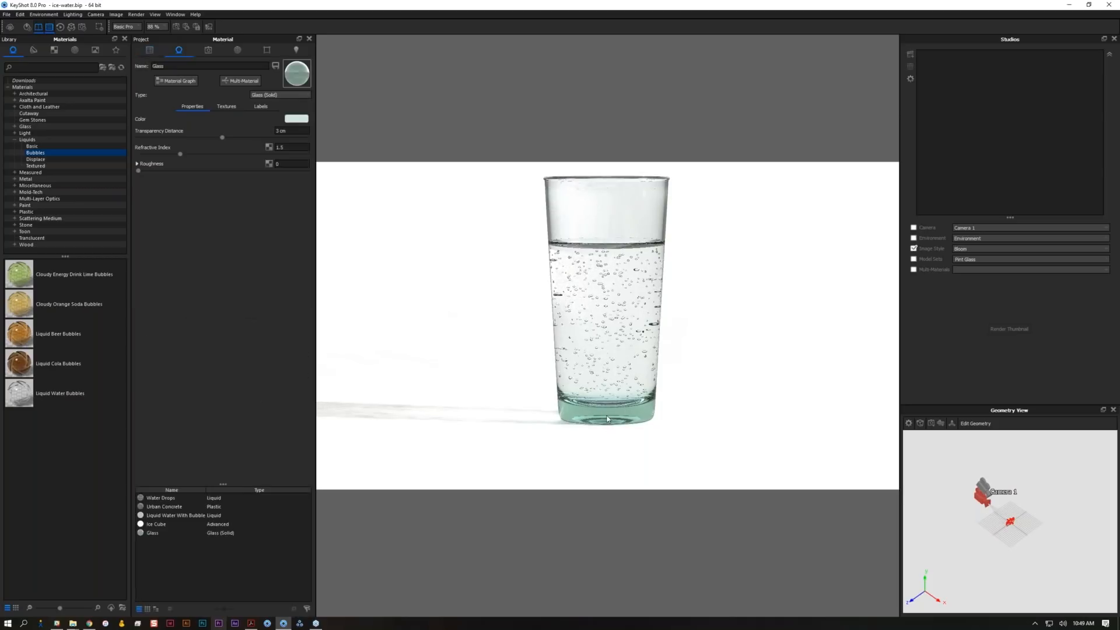
- Duplicate the Glass part in the scene tree's nested Glass group
{"action": "left_click", "coordinate": [149, 50]}
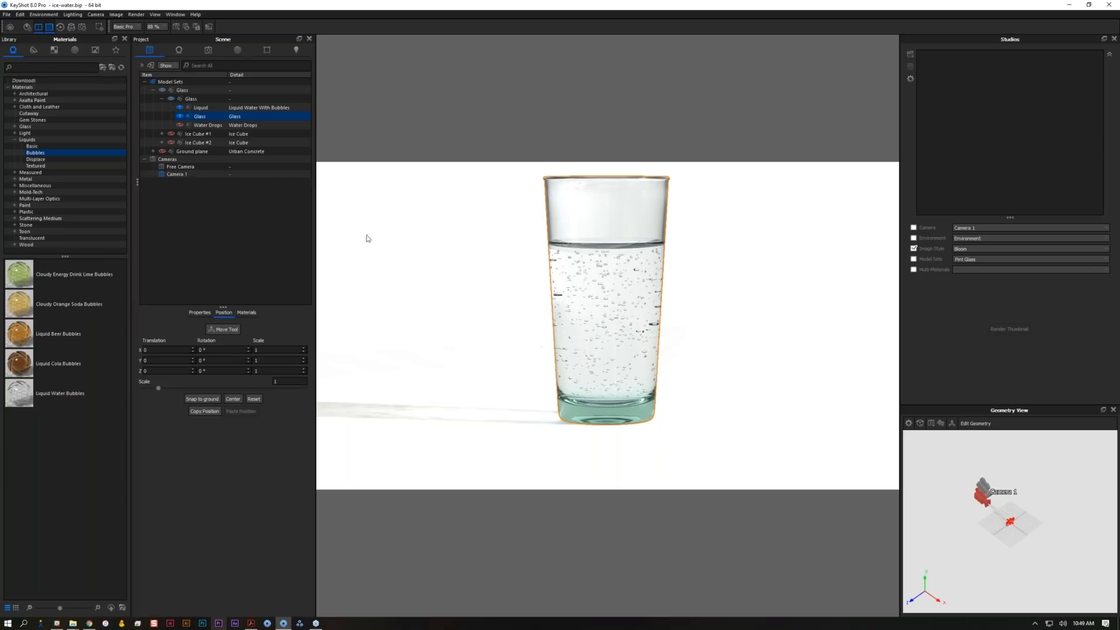
{"action": "right_click", "coordinate": [234, 119]}
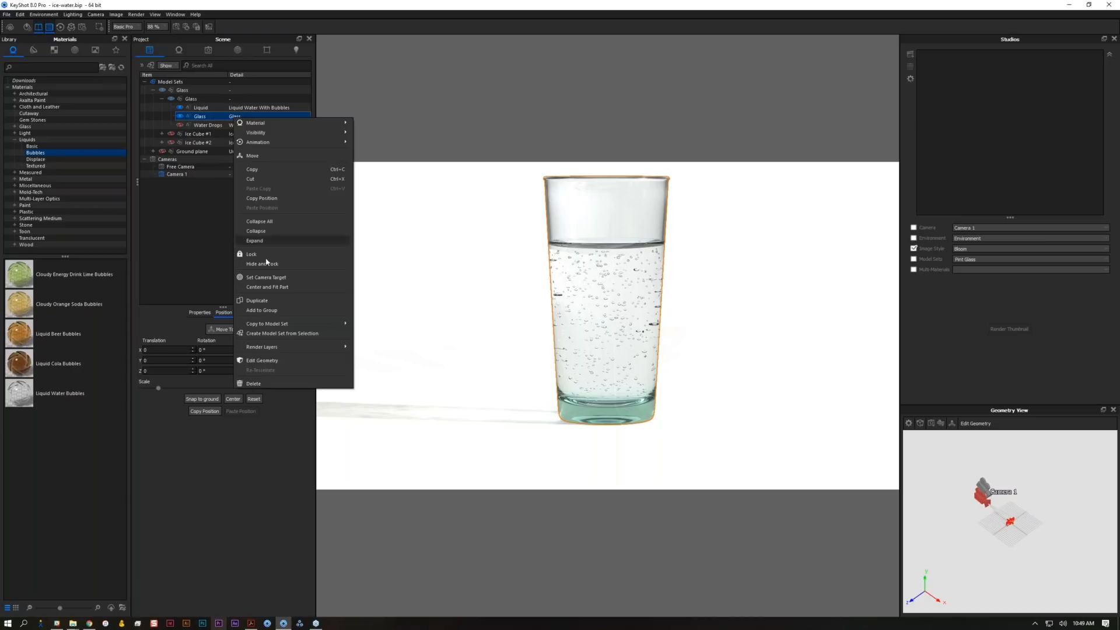
{"action": "left_click", "coordinate": [257, 302]}
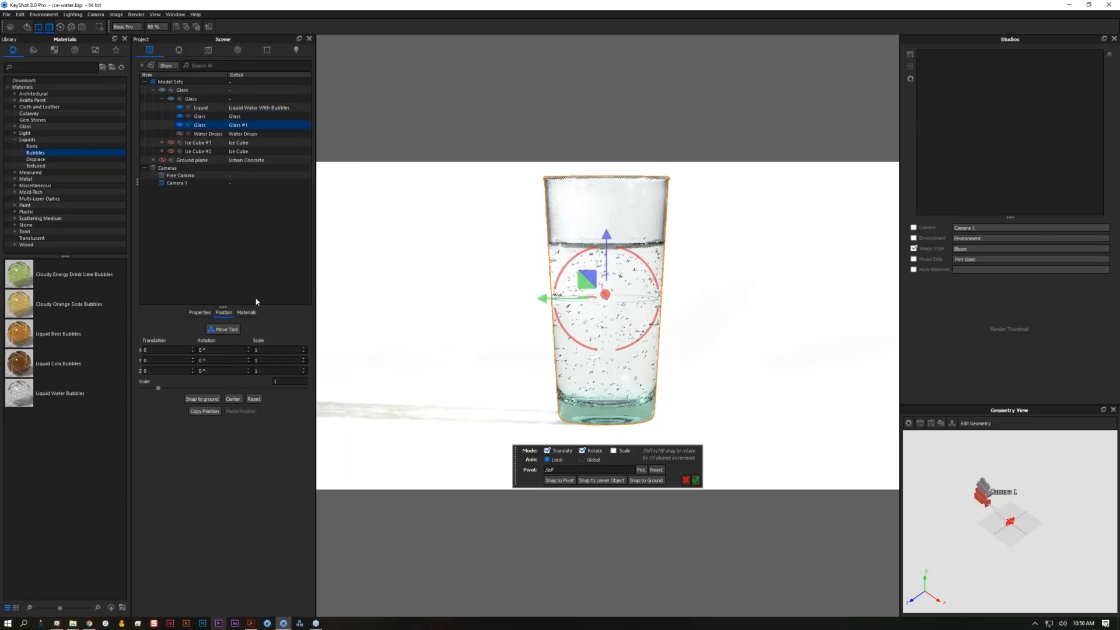
- Accept the duplicated Glass part's placement and show only this copy, hiding the liquid and the original Glass
{"action": "left_click", "coordinate": [696, 480]}
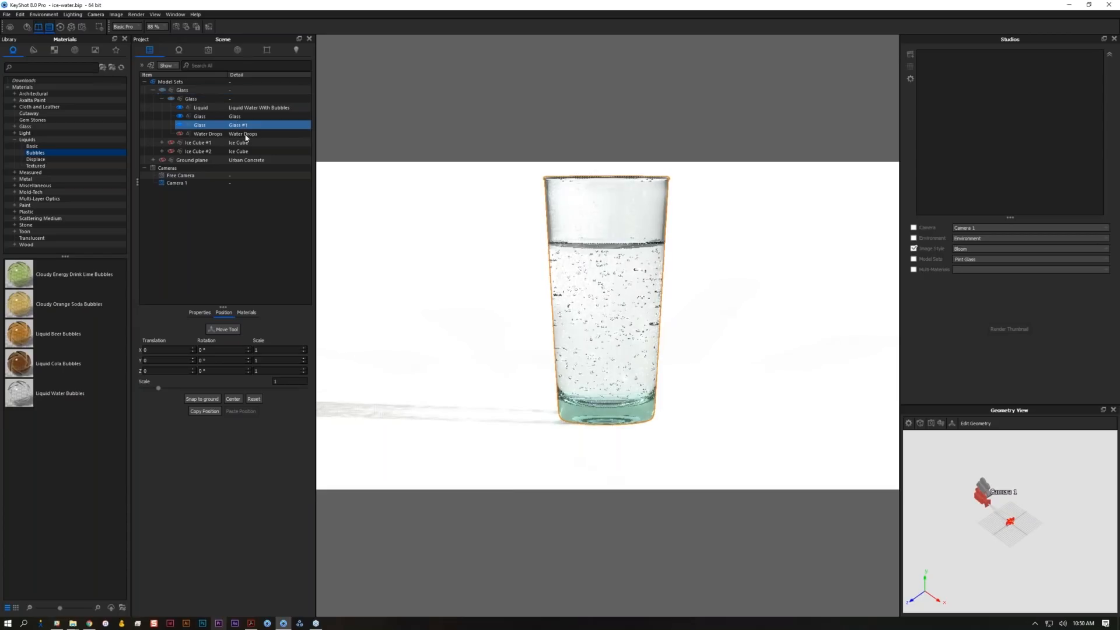
{"action": "mouse_move", "coordinate": [241, 129]}
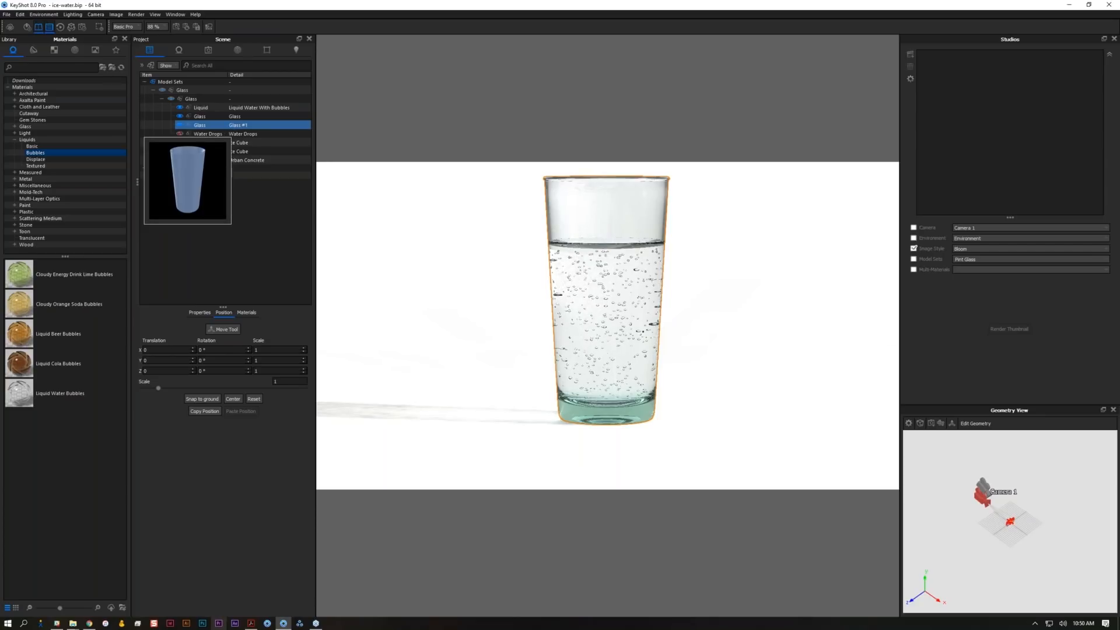
{"action": "left_click", "coordinate": [180, 126], "text": "alt"}
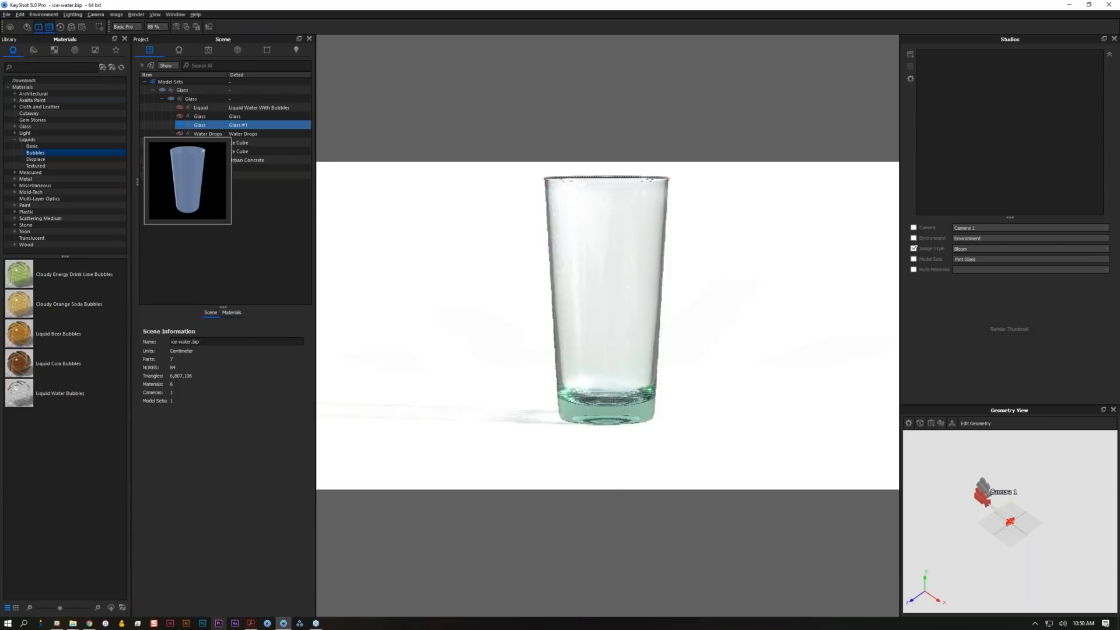
{"action": "left_click", "coordinate": [506, 258]}
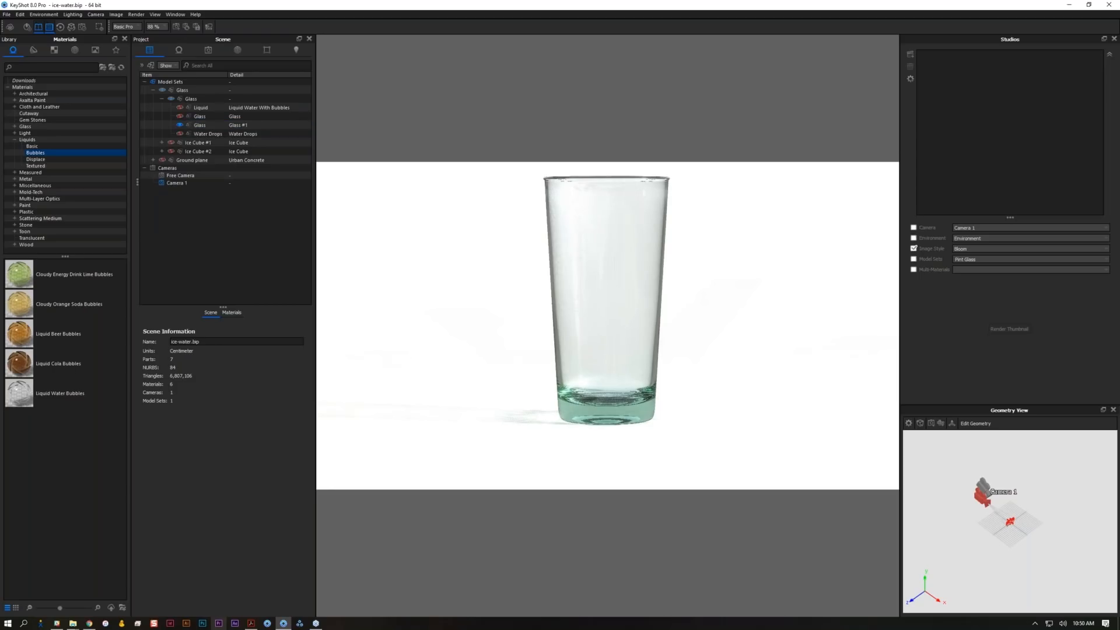
- Change the duplicated Glass part's material type to Metal
{"action": "double_click", "coordinate": [199, 125]}
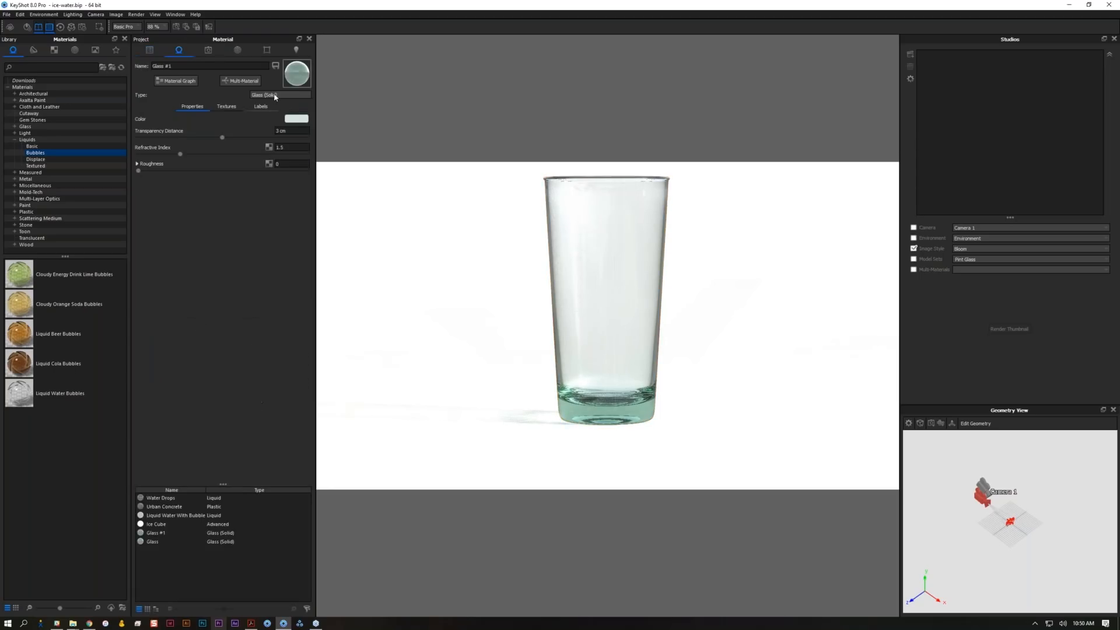
{"action": "left_click", "coordinate": [275, 94]}
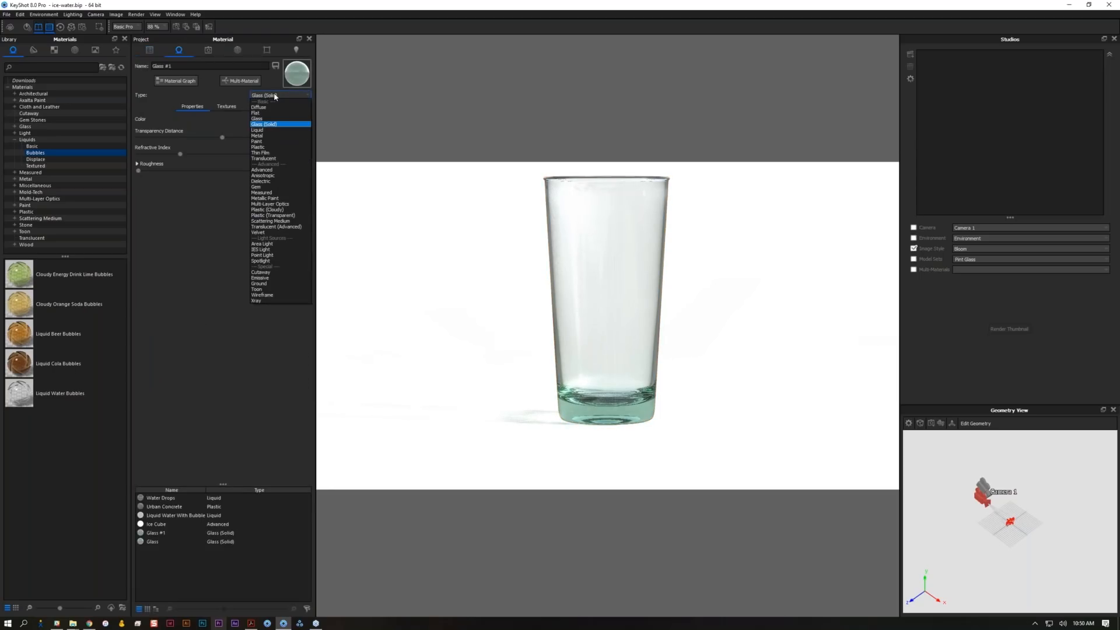
{"action": "left_click", "coordinate": [274, 135]}
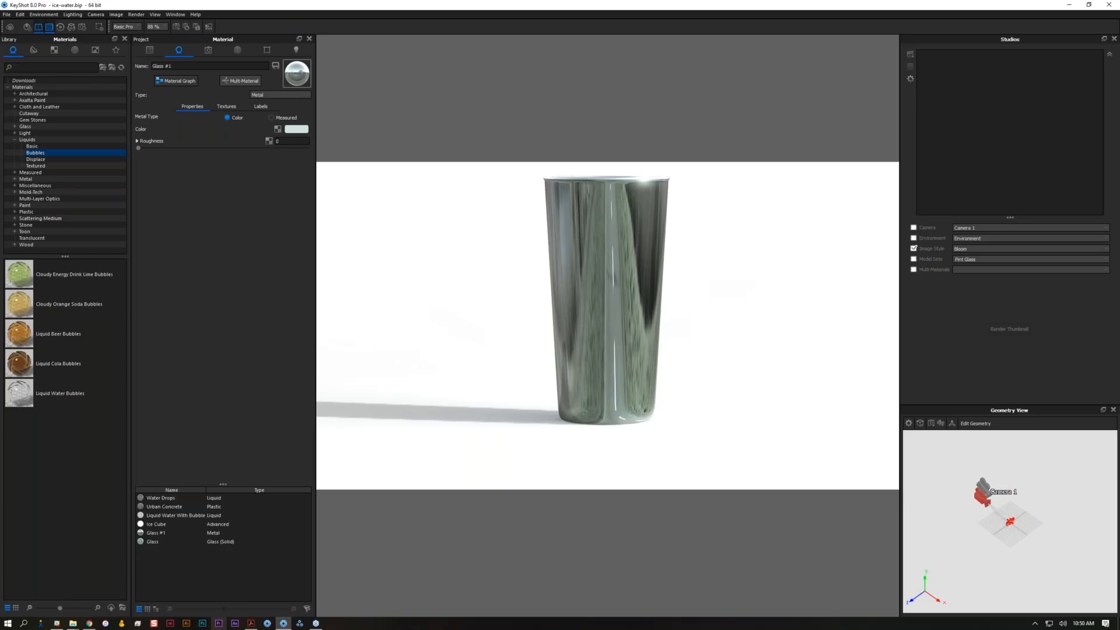
- Add a Flakes geometry node in the copy's material graph and connect it to the material's Geometry input
{"action": "left_click", "coordinate": [176, 80]}
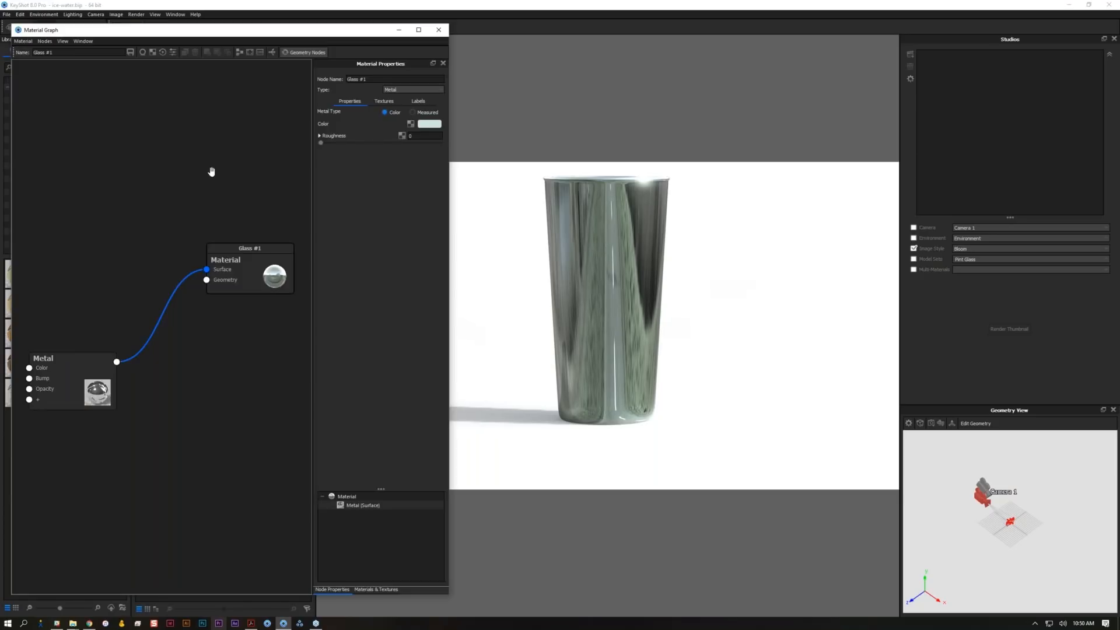
{"action": "right_click", "coordinate": [178, 364]}
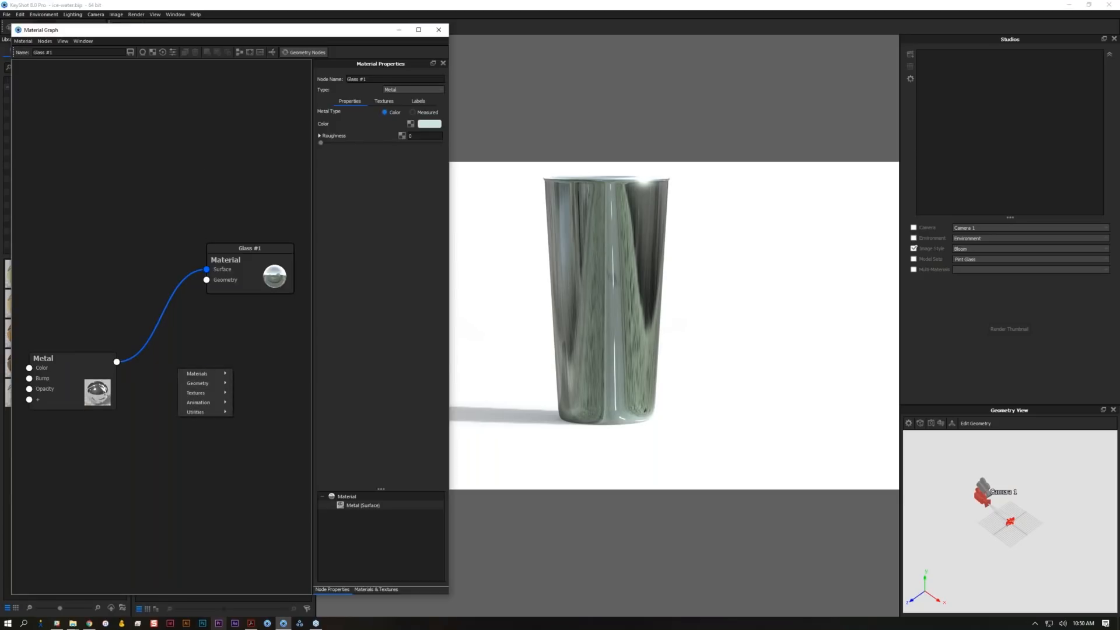
{"action": "mouse_move", "coordinate": [199, 383]}
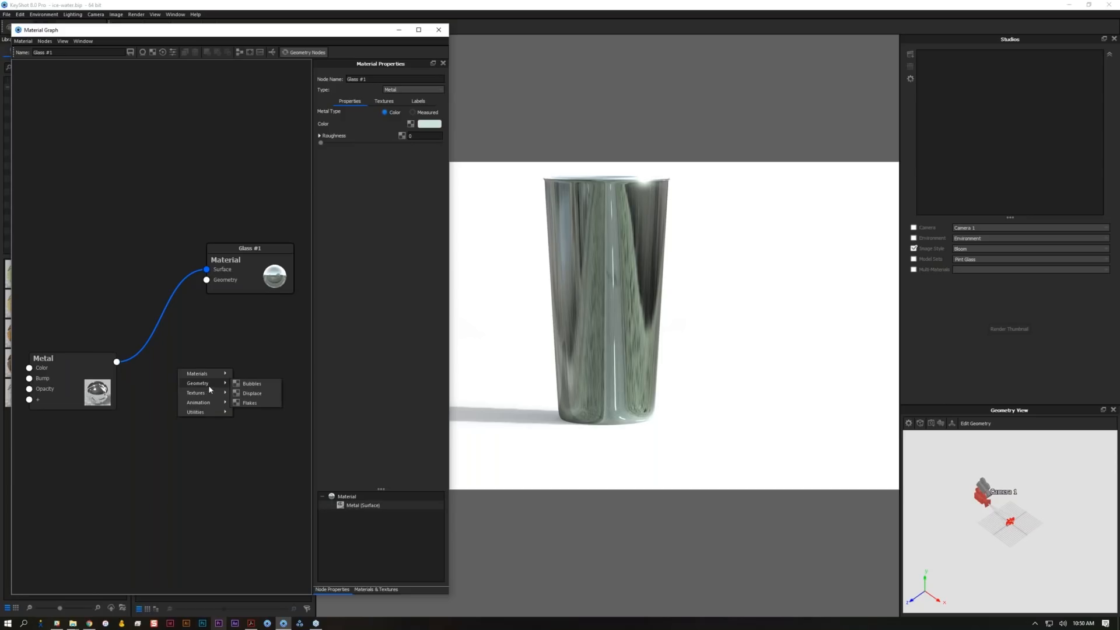
{"action": "left_click", "coordinate": [251, 403]}
{"action": "left_click_drag", "start_coordinate": [265, 378], "coordinate": [230, 278]}
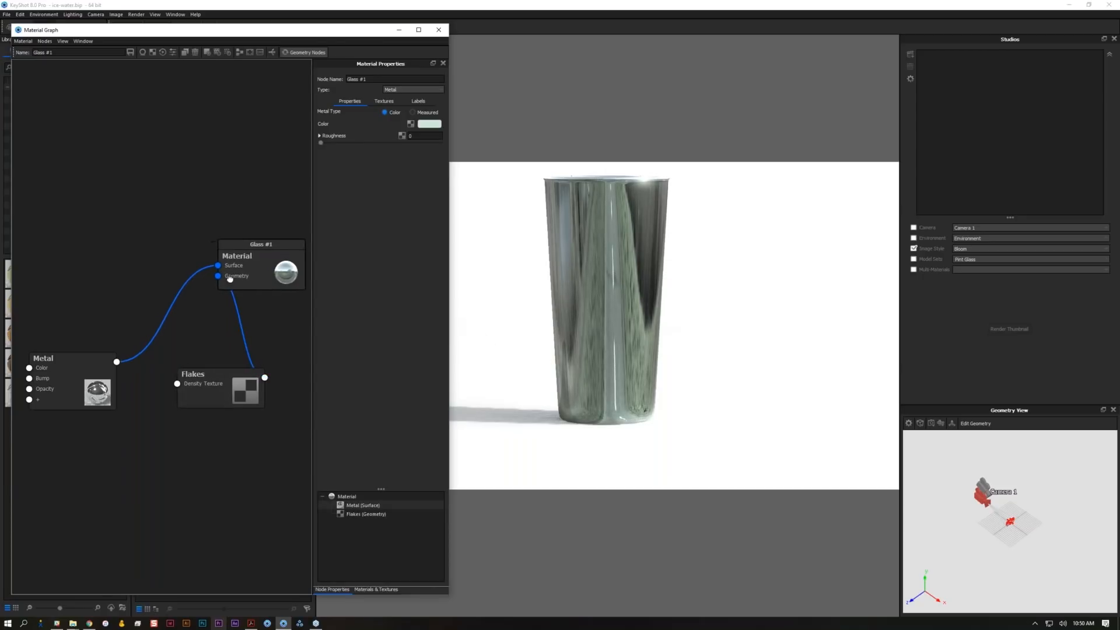
- Execute the Flakes geometry node with its default settings and view the flakes in the scene
{"action": "left_click", "coordinate": [211, 386]}
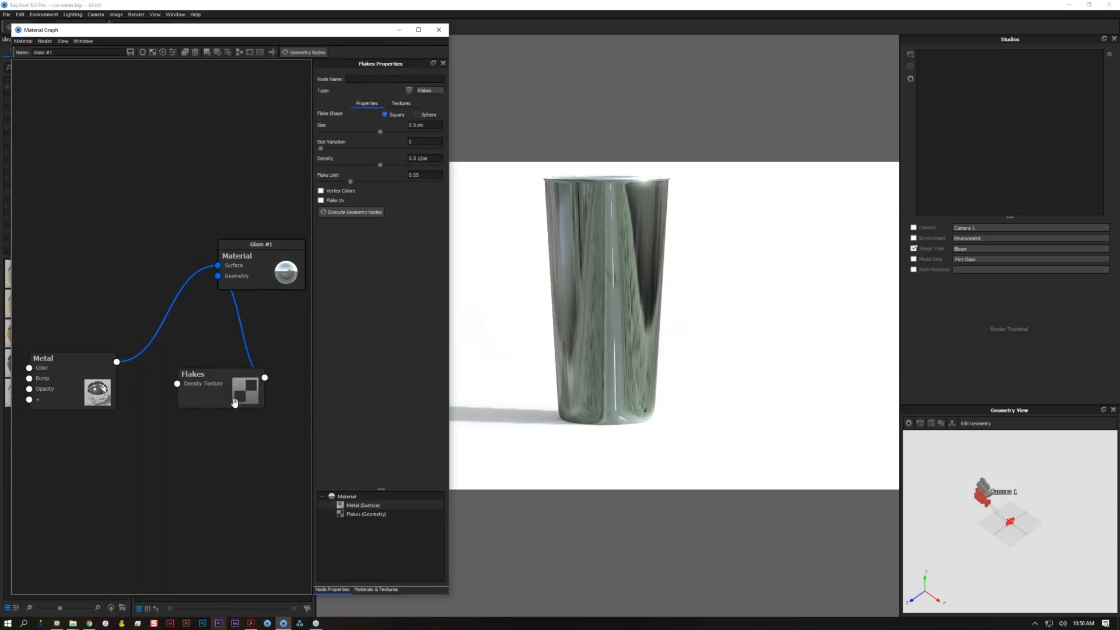
{"action": "left_click", "coordinate": [373, 213]}
{"action": "left_click", "coordinate": [358, 214]}
{"action": "left_click", "coordinate": [374, 214]}
{"action": "left_click", "coordinate": [301, 53]}
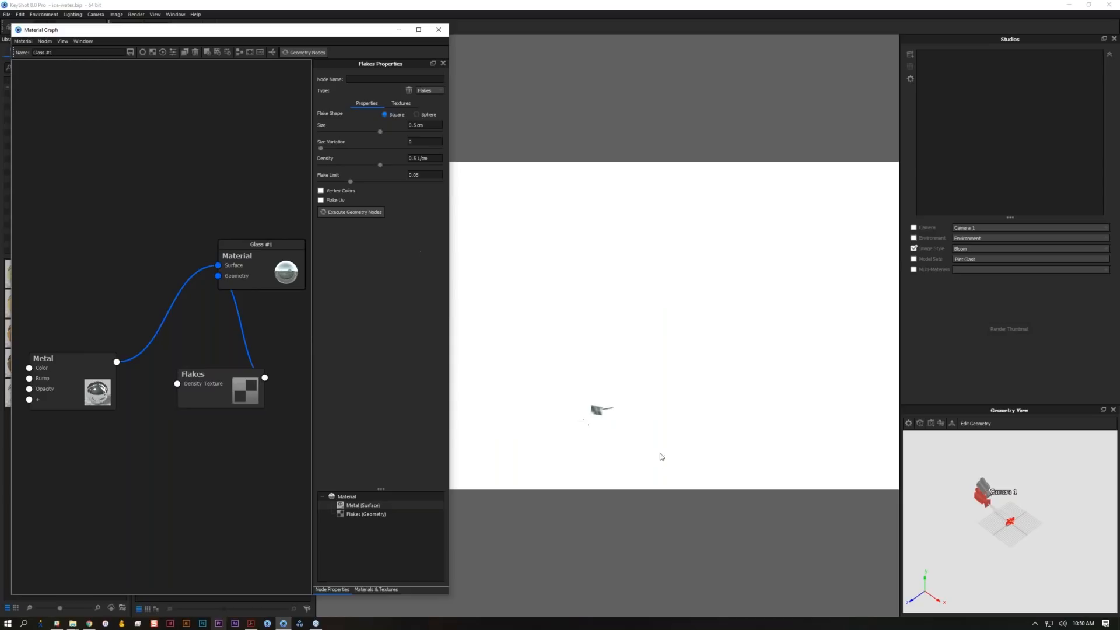
{"action": "mouse_move", "coordinate": [606, 424]}
{"action": "left_mouse_down"}
{"action": "mouse_move", "coordinate": [605, 443]}
{"action": "mouse_move", "coordinate": [604, 407]}
{"action": "left_mouse_up"}
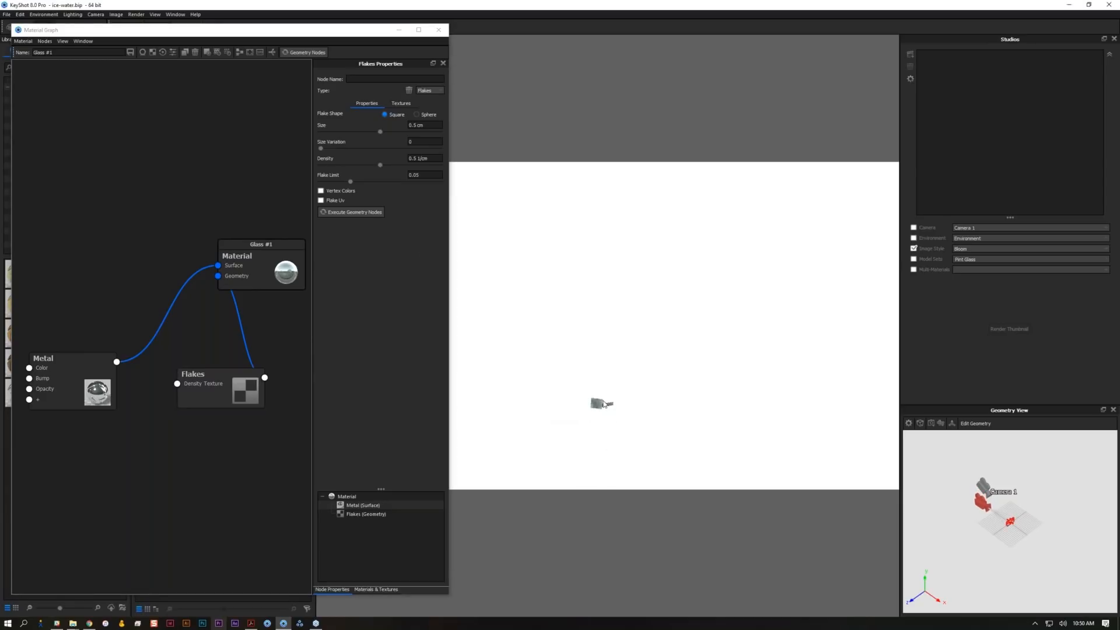
- Set the flake size to 0.1 cm and the density to 1 1/cm, and execute the geometry nodes again
{"action": "left_click", "coordinate": [434, 126]}
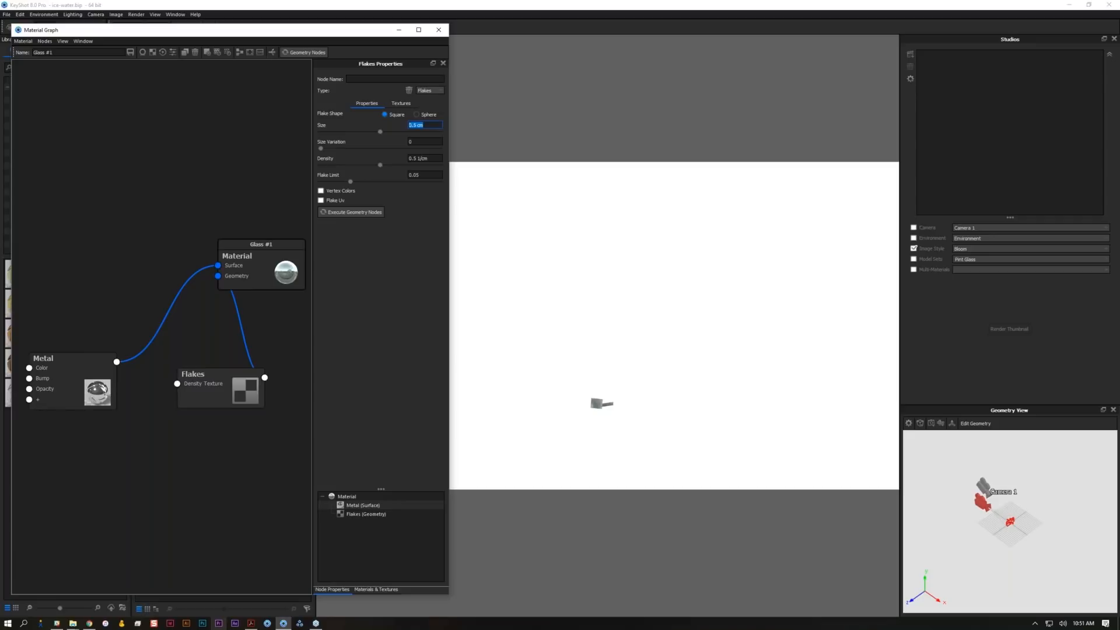
{"action": "type", "text": ".1"}
{"action": "left_click", "coordinate": [432, 159]}
{"action": "type", "text": "1"}
{"action": "key", "text": "Return"}
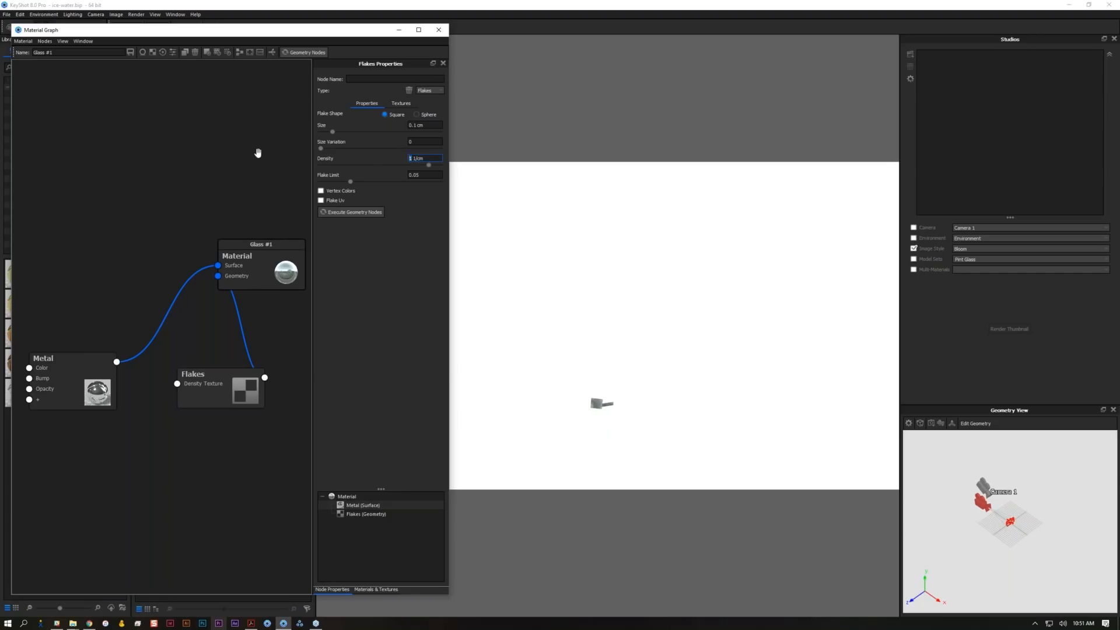
{"action": "left_click", "coordinate": [374, 213]}
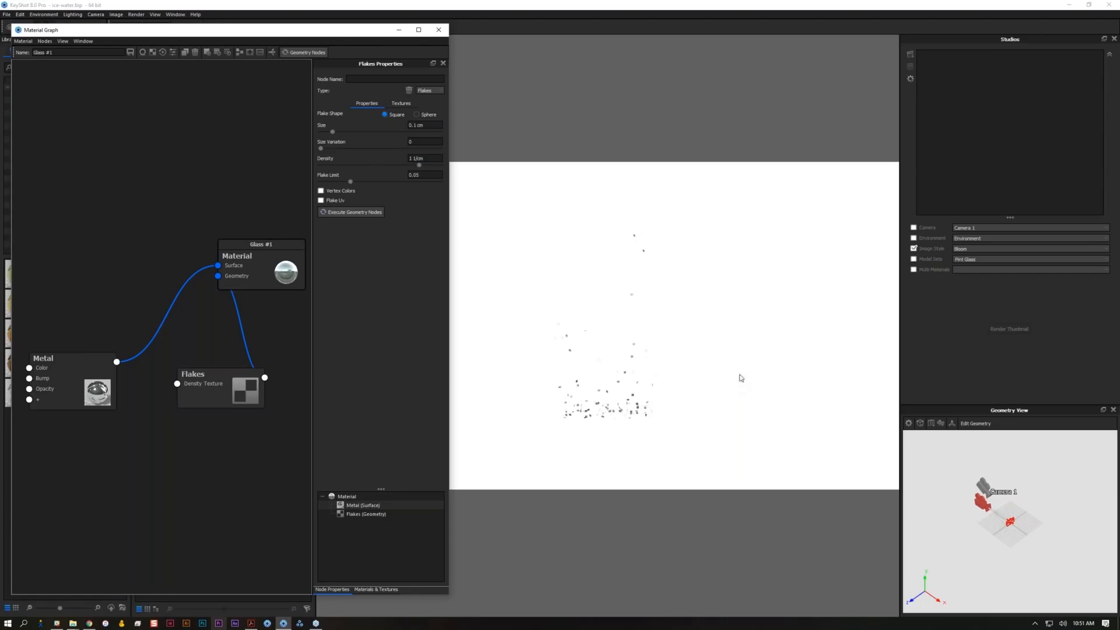
{"action": "left_click", "coordinate": [748, 337]}
{"action": "right_click", "coordinate": [748, 336]}
{"action": "left_click", "coordinate": [743, 260]}
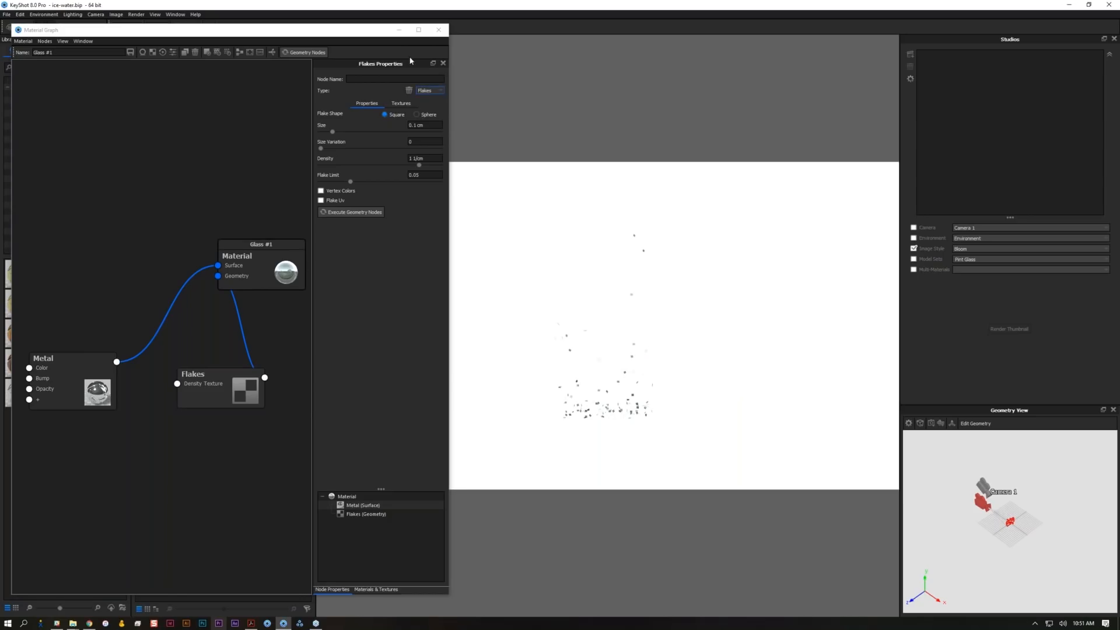
- Minimize the material graph and show the original Glass part around the flakes
{"action": "left_click", "coordinate": [399, 35]}
{"action": "left_click", "coordinate": [150, 50]}
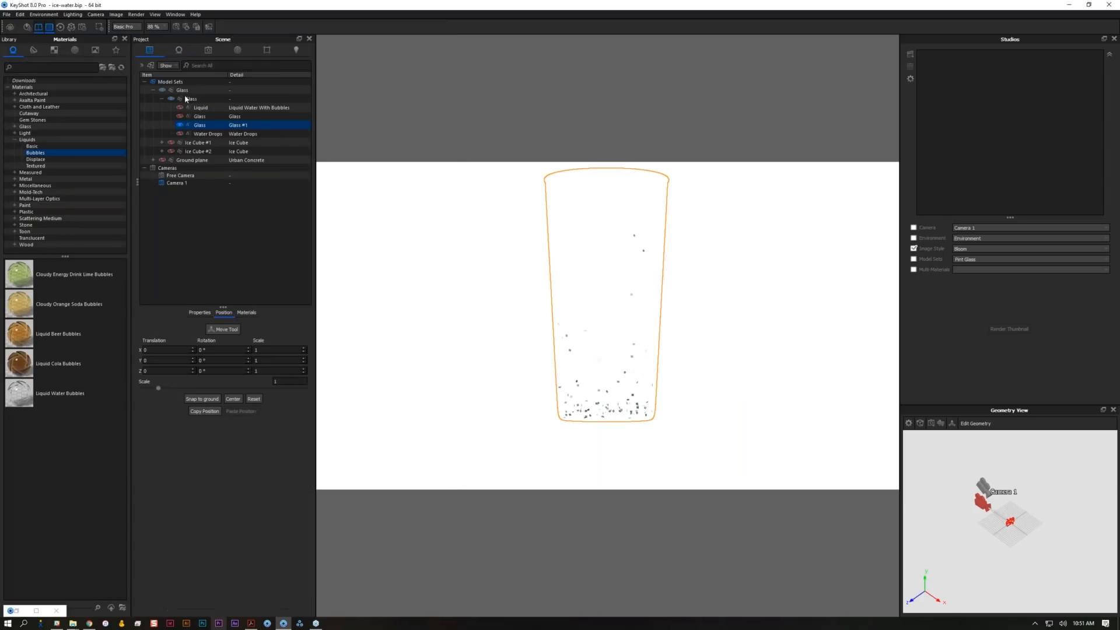
{"action": "left_click", "coordinate": [180, 118]}
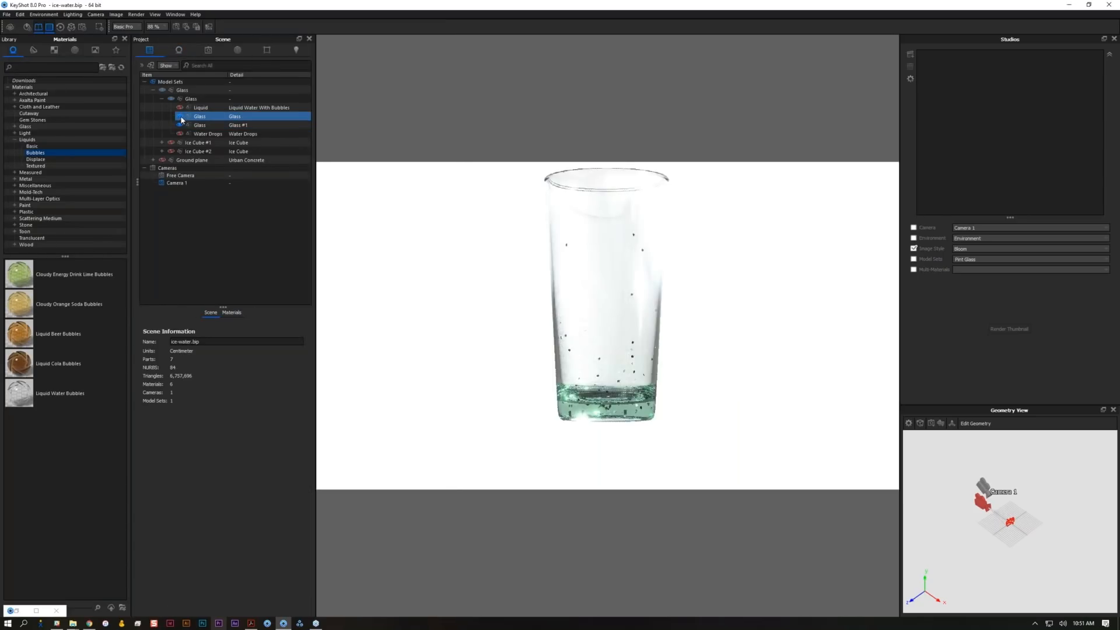
{"action": "left_click_drag", "start_coordinate": [768, 316], "coordinate": [769, 326]}
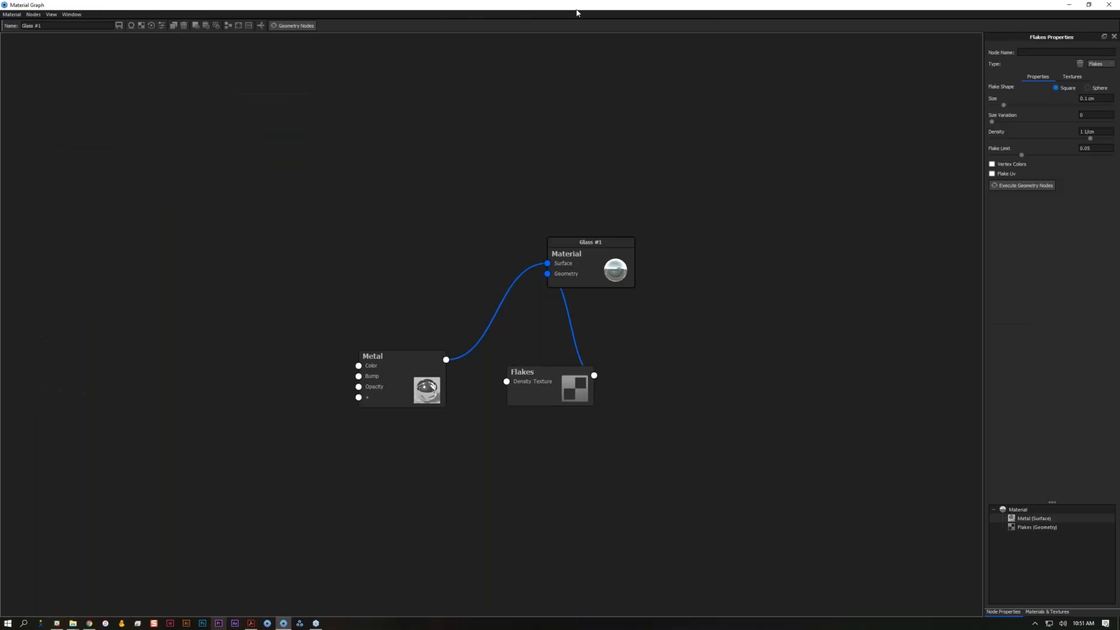
- Restore the material graph as a smaller window and rearrange the Metal and Flakes nodes around the material node
{"action": "left_click_drag", "start_coordinate": [576, 9], "coordinate": [257, 31]}
{"action": "left_click_drag", "start_coordinate": [94, 397], "coordinate": [128, 221]}
{"action": "left_click_drag", "start_coordinate": [274, 396], "coordinate": [256, 342]}
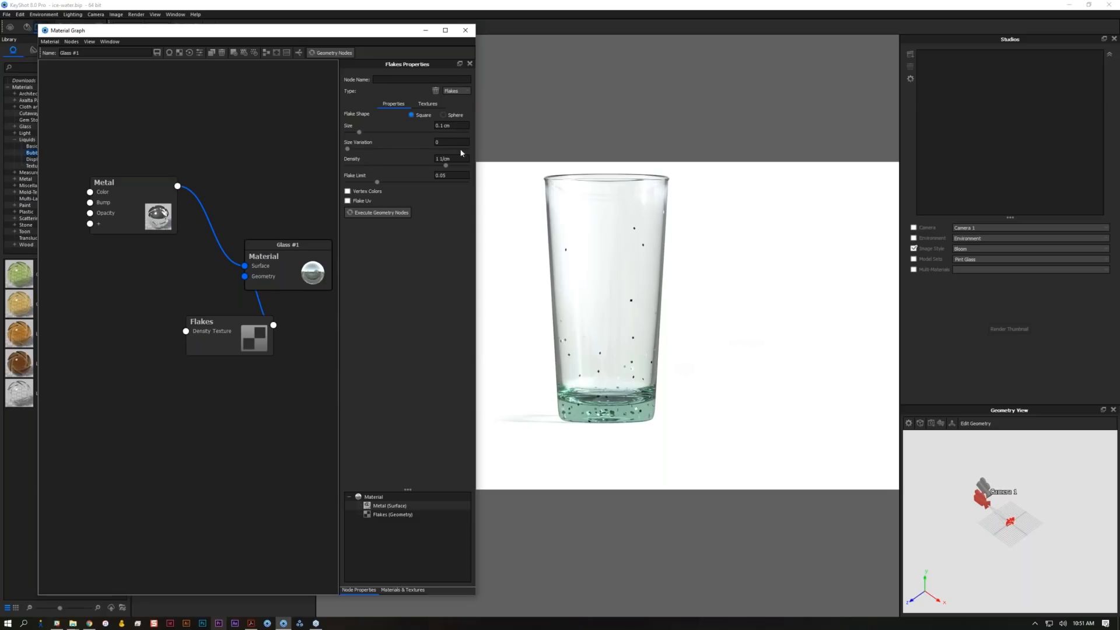
- Add a Color Gradient texture node and connect it to the Flakes node's Density Texture input
{"action": "right_click", "coordinate": [90, 333]}
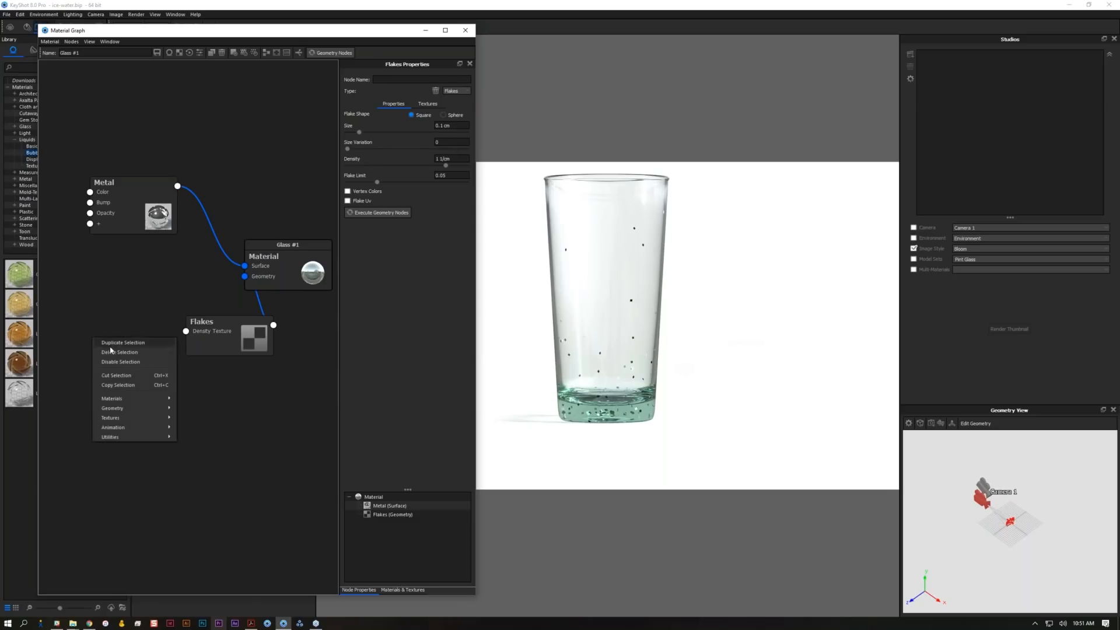
{"action": "mouse_move", "coordinate": [119, 418]}
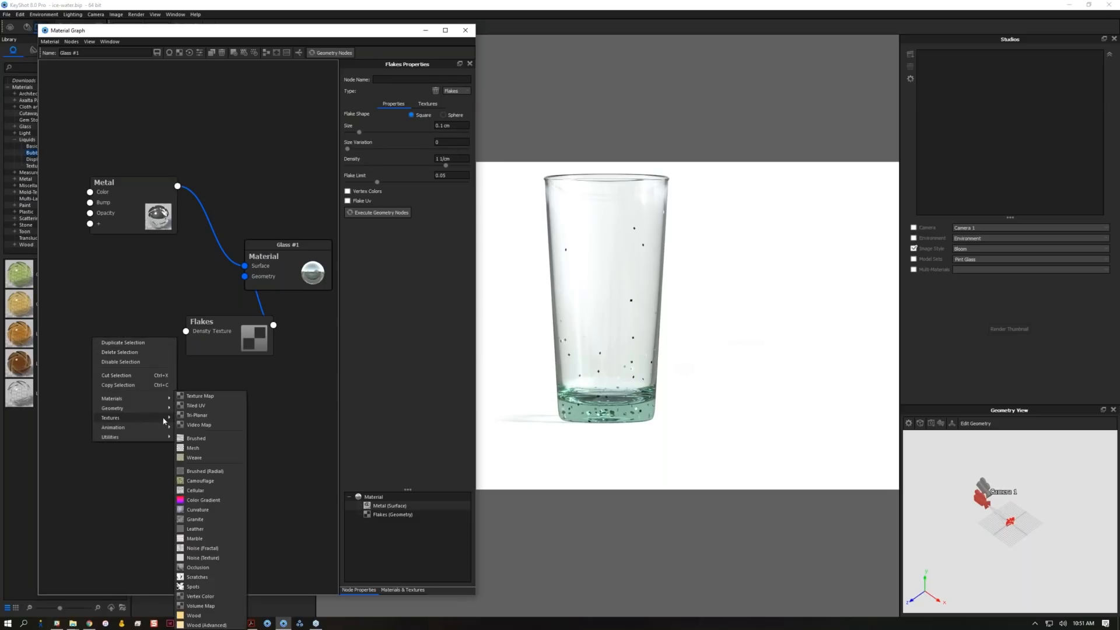
{"action": "left_click", "coordinate": [199, 498]}
{"action": "left_click_drag", "start_coordinate": [138, 373], "coordinate": [186, 332]}
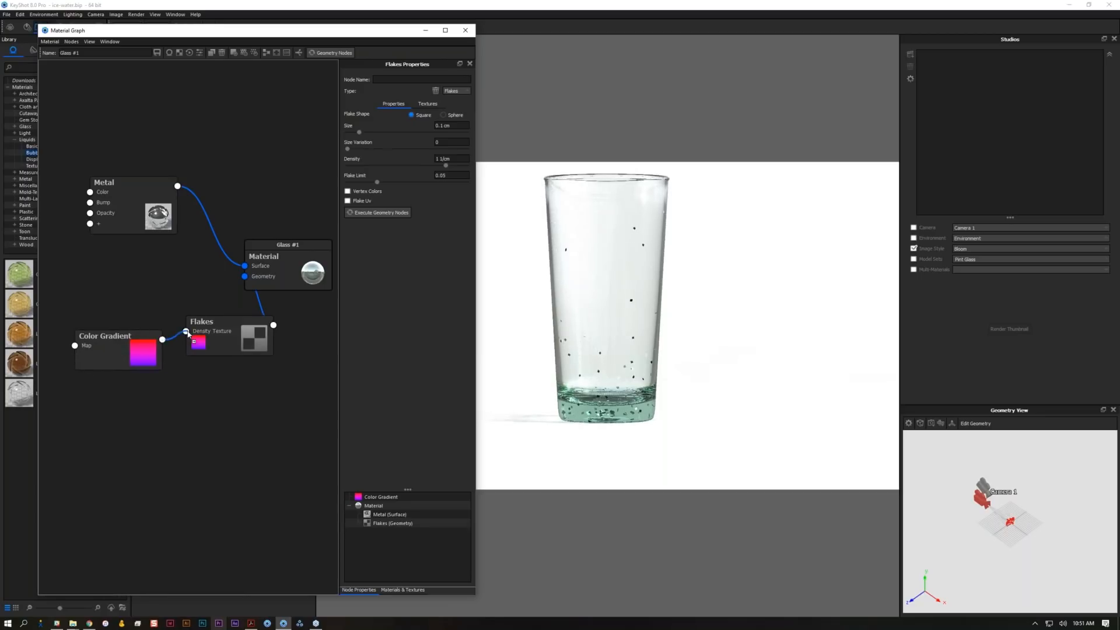
- Preview the Color Gradient node's color on the model and examine the flakes in the glass from another angle
{"action": "left_click", "coordinate": [127, 355]}
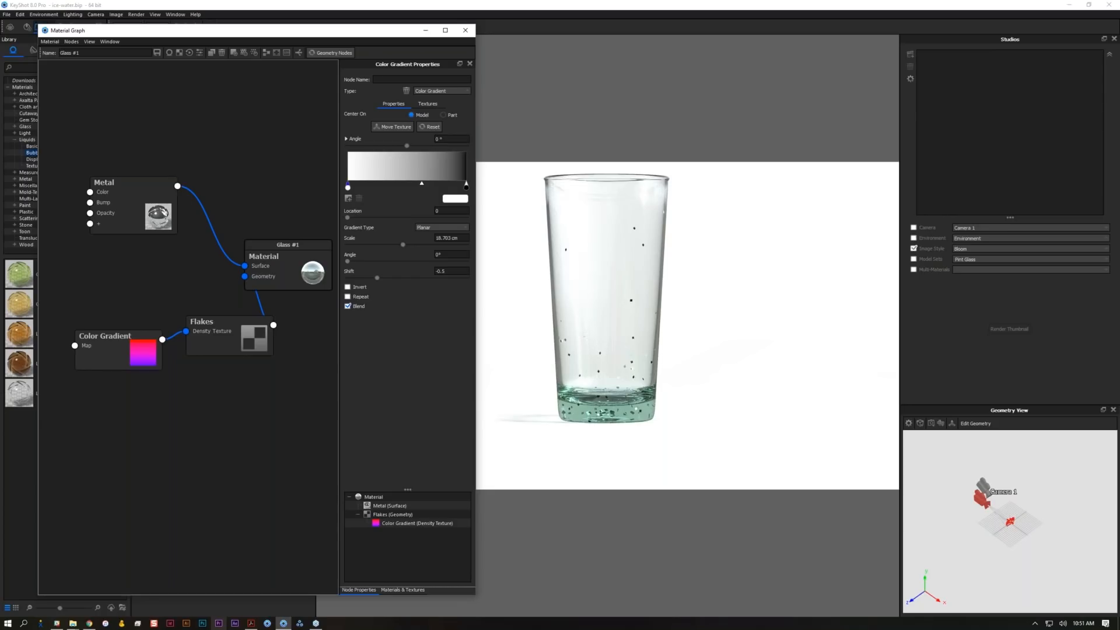
{"action": "key", "text": "c"}
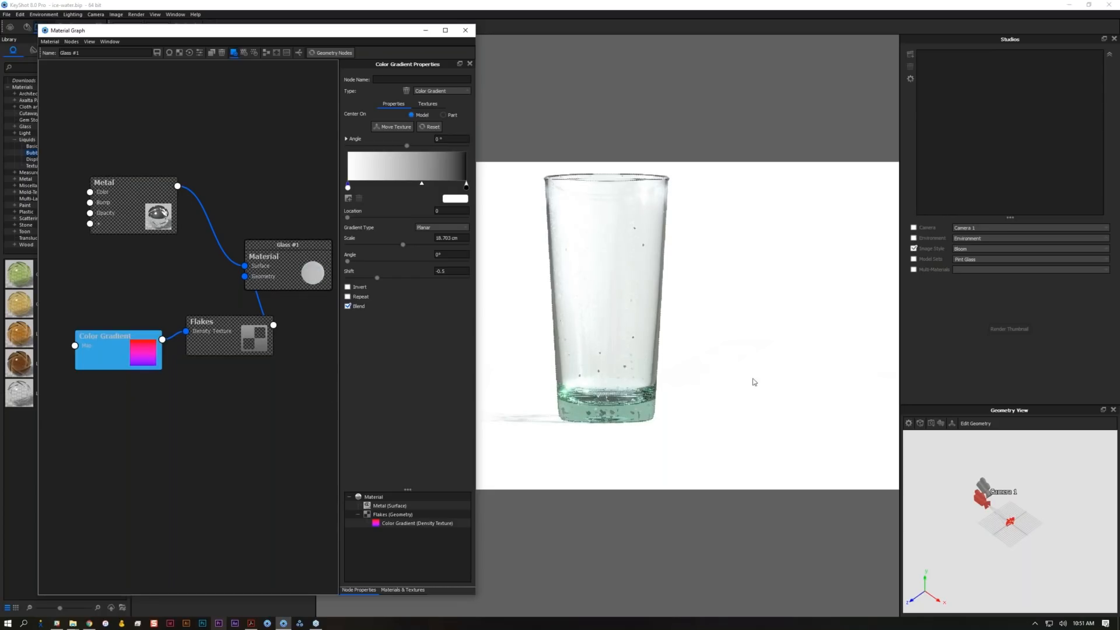
{"action": "left_click_drag", "start_coordinate": [767, 389], "coordinate": [702, 422]}
{"action": "scroll", "coordinate": [702, 413], "scroll_direction": "up", "scroll_amount": 2}
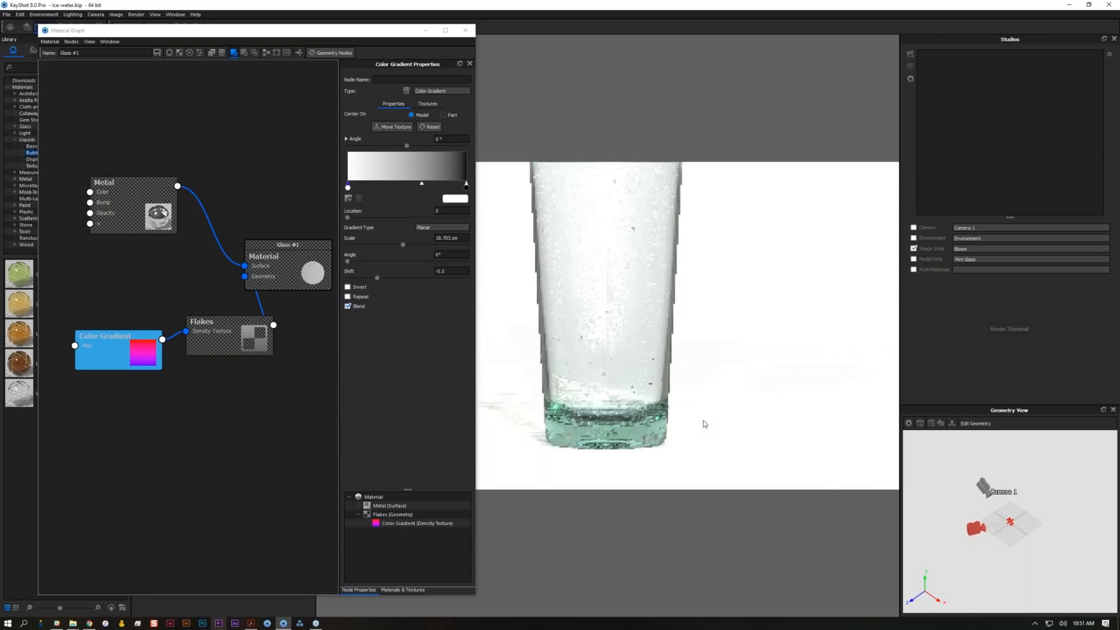
{"action": "scroll", "coordinate": [674, 454], "scroll_direction": "down", "scroll_amount": 1}
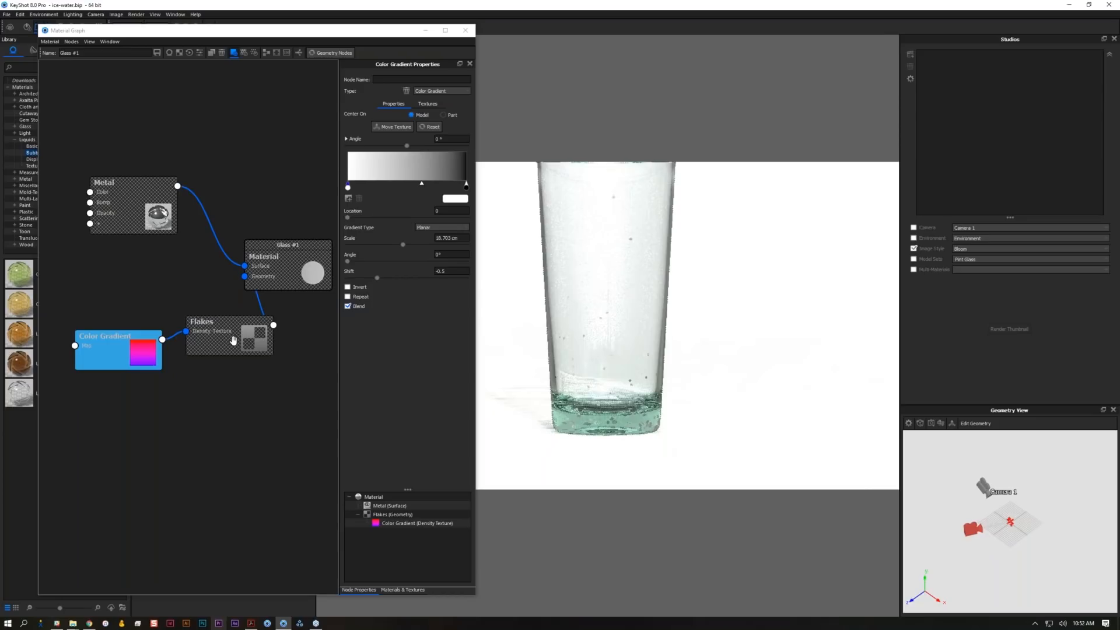
- Disconnect the Flakes node from the material and from the Color Gradient, and re-execute the geometry nodes
{"action": "left_click_drag", "start_coordinate": [236, 337], "coordinate": [251, 373]}
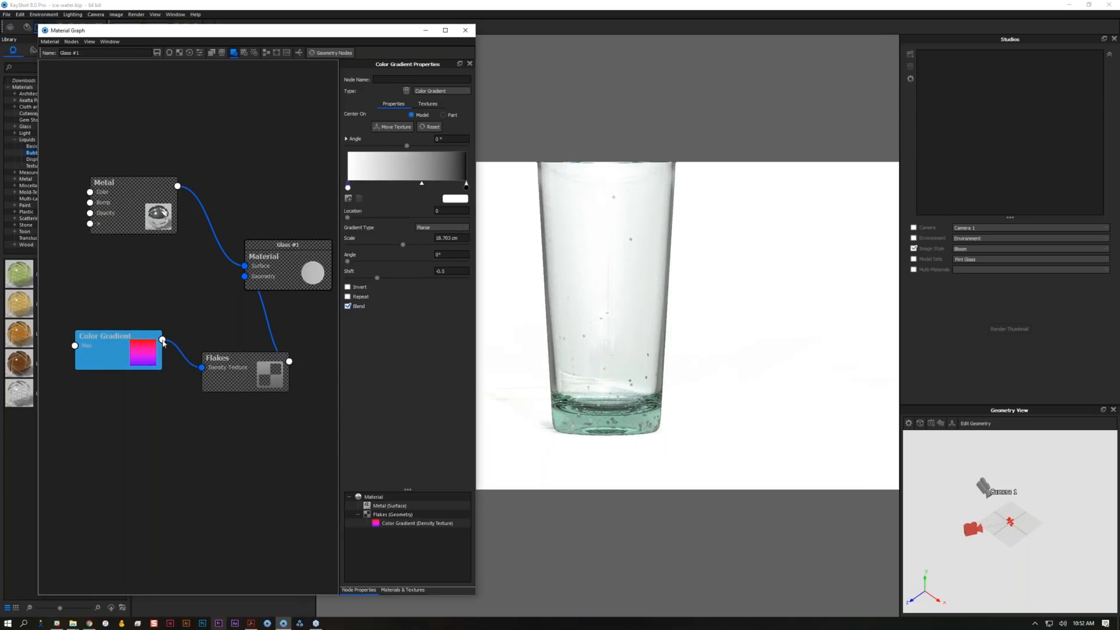
{"action": "left_click_drag", "start_coordinate": [245, 277], "coordinate": [227, 329]}
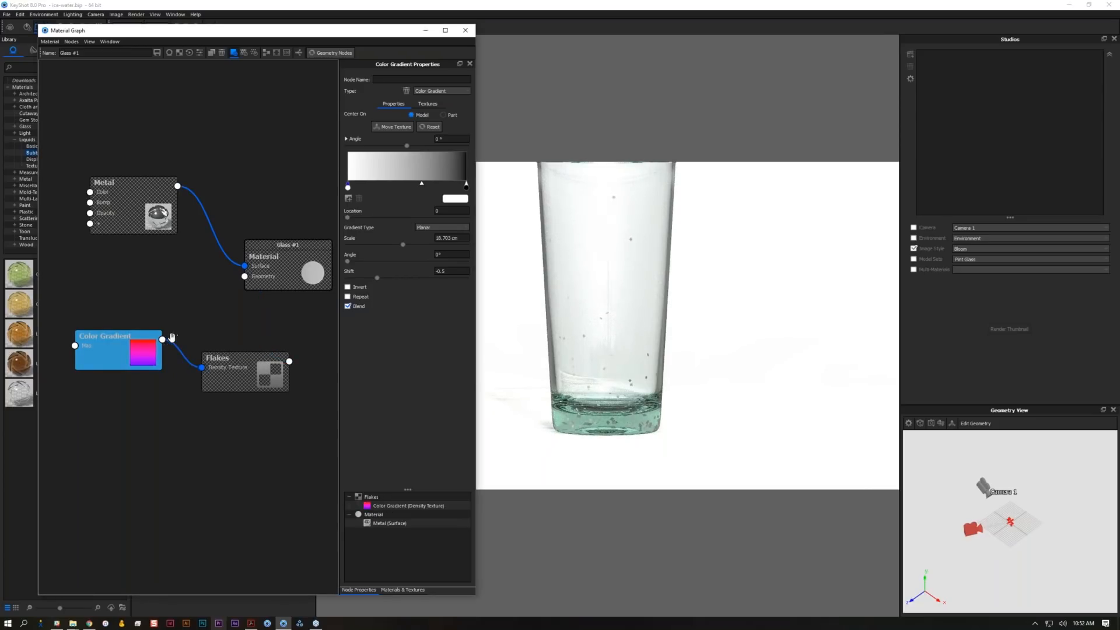
{"action": "left_click_drag", "start_coordinate": [202, 367], "coordinate": [234, 371]}
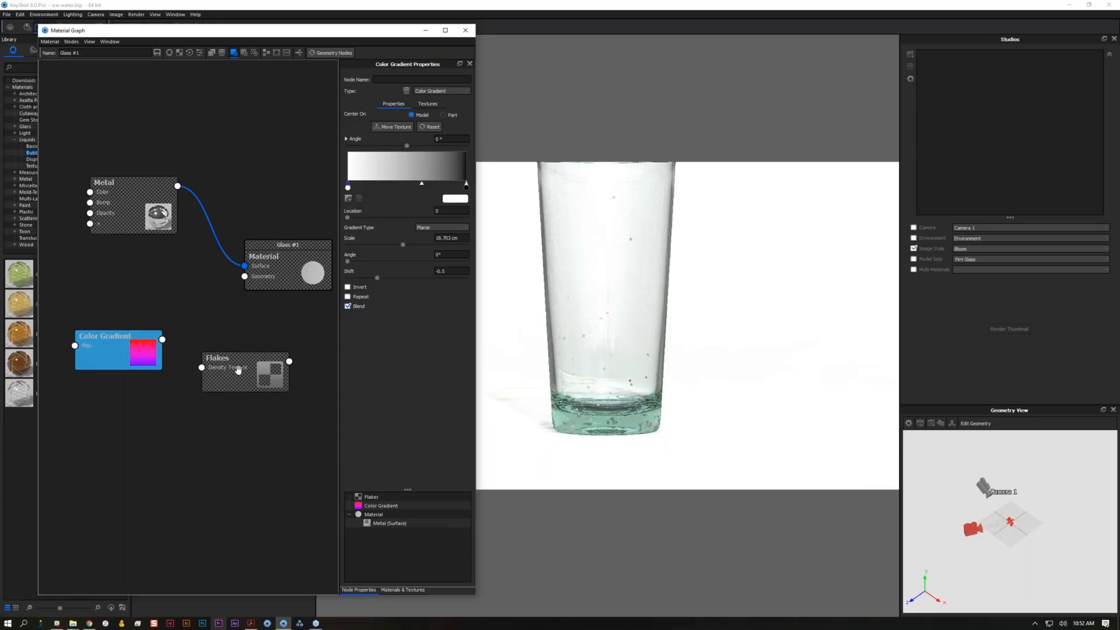
{"action": "left_click", "coordinate": [330, 53]}
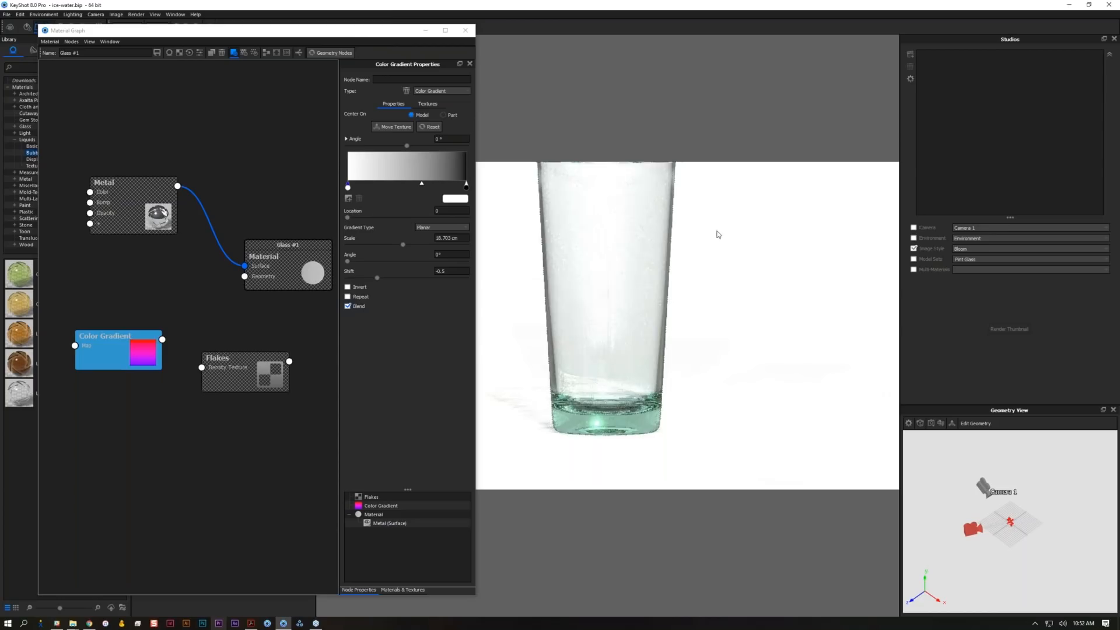
- Minimize the material graph, hide the original Glass part and open the duplicated part's material properties
{"action": "left_click", "coordinate": [425, 31]}
{"action": "left_click", "coordinate": [178, 117]}
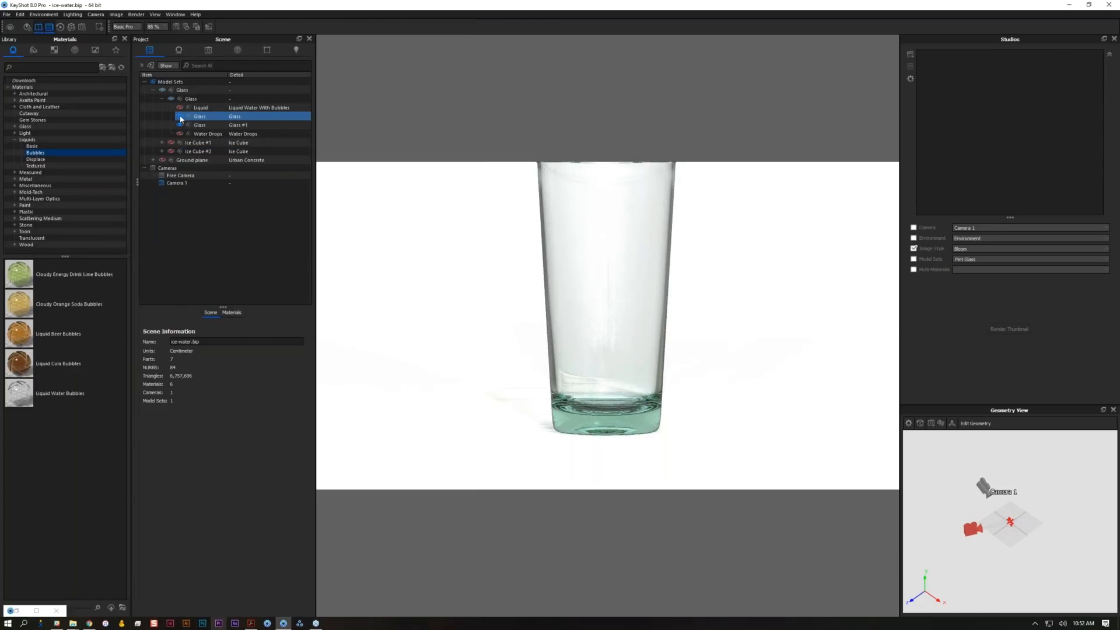
{"action": "left_click", "coordinate": [180, 116]}
{"action": "double_click", "coordinate": [629, 318]}
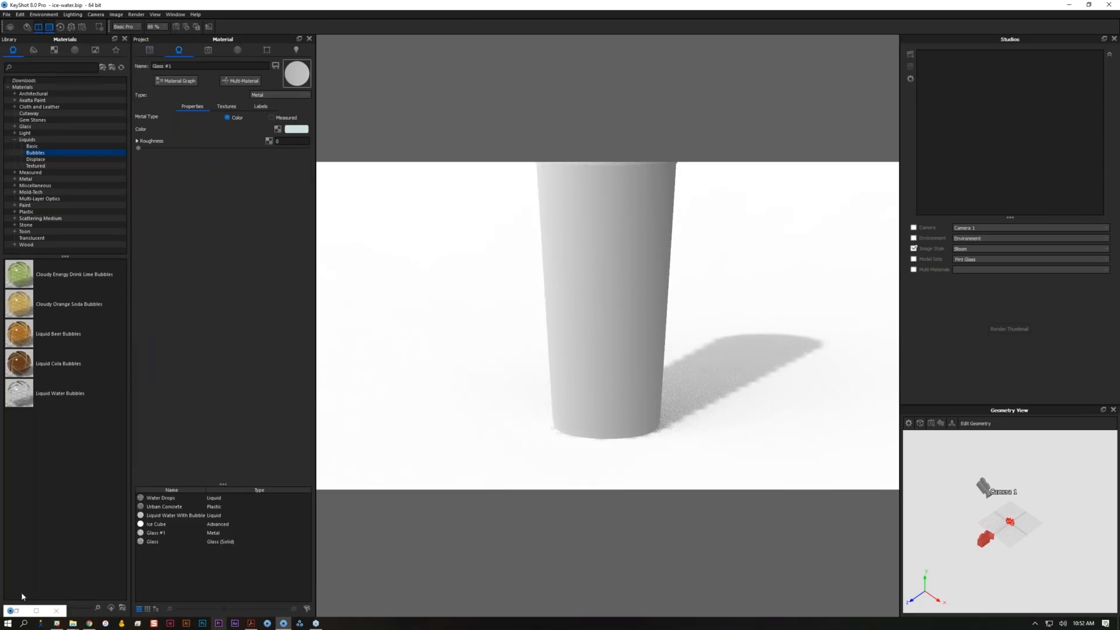
- Restore the material graph and connect the Color Gradient node to the Metal node's Color input
{"action": "left_click", "coordinate": [10, 612]}
{"action": "left_click", "coordinate": [26, 543]}
{"action": "scroll", "coordinate": [736, 347], "scroll_direction": "down", "scroll_amount": 4}
{"action": "left_click_drag", "start_coordinate": [628, 330], "coordinate": [595, 366]}
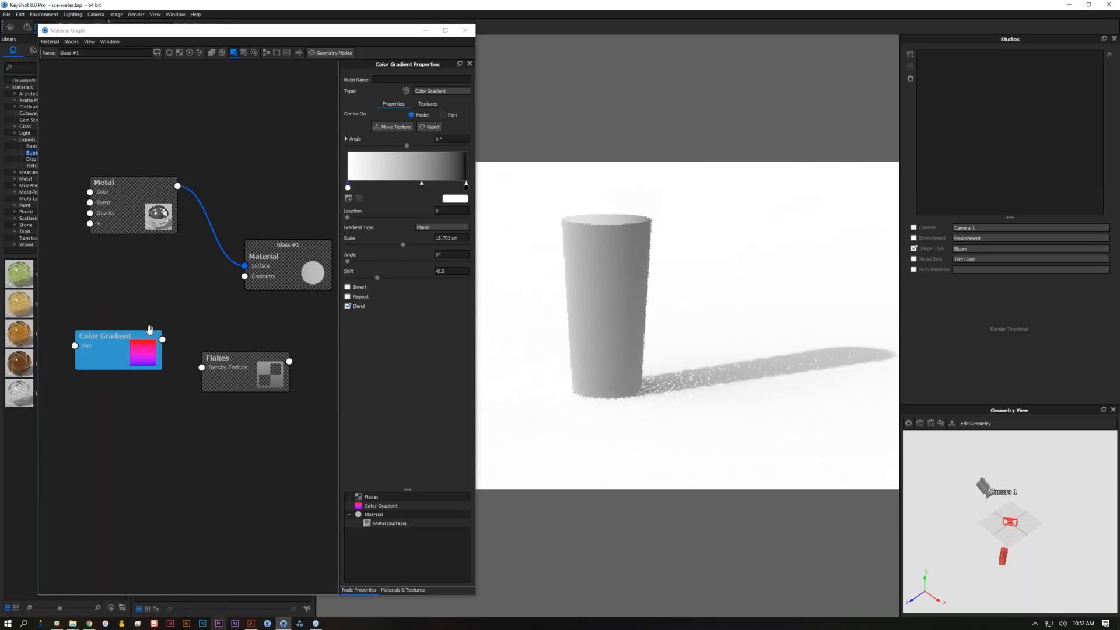
{"action": "left_click", "coordinate": [162, 339]}
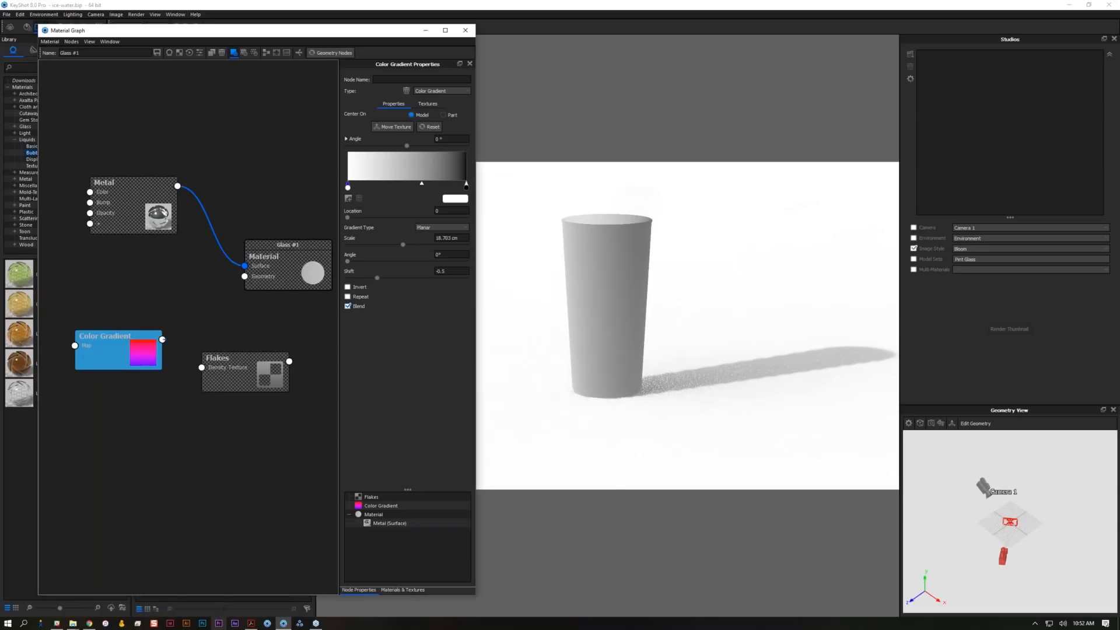
{"action": "left_click_drag", "start_coordinate": [159, 340], "coordinate": [159, 184]}
- Center the color gradient on the part and rotate the texture 90° with the Move Texture tool
{"action": "left_click", "coordinate": [401, 127]}
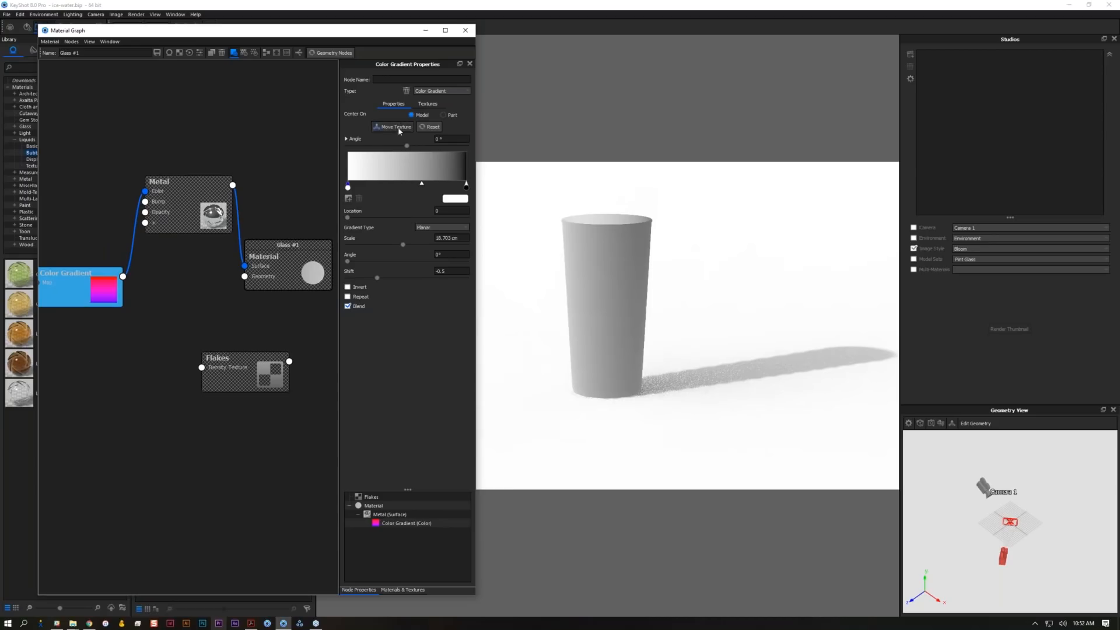
{"action": "left_click", "coordinate": [448, 116]}
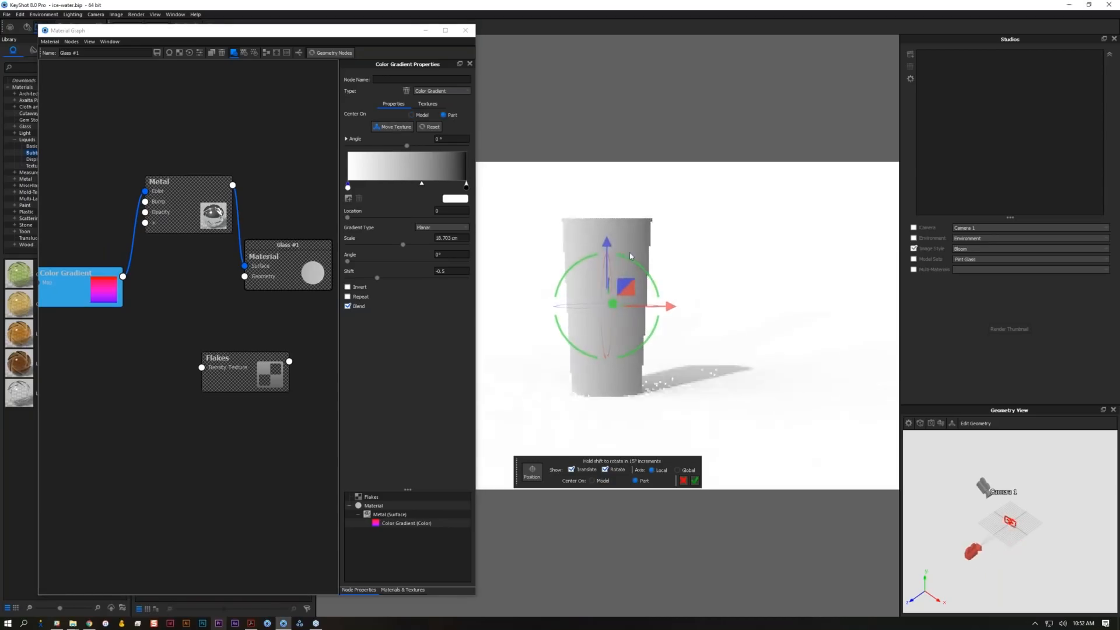
{"action": "left_click_drag", "start_coordinate": [642, 270], "coordinate": [633, 375]}
{"action": "left_click", "coordinate": [695, 480]}
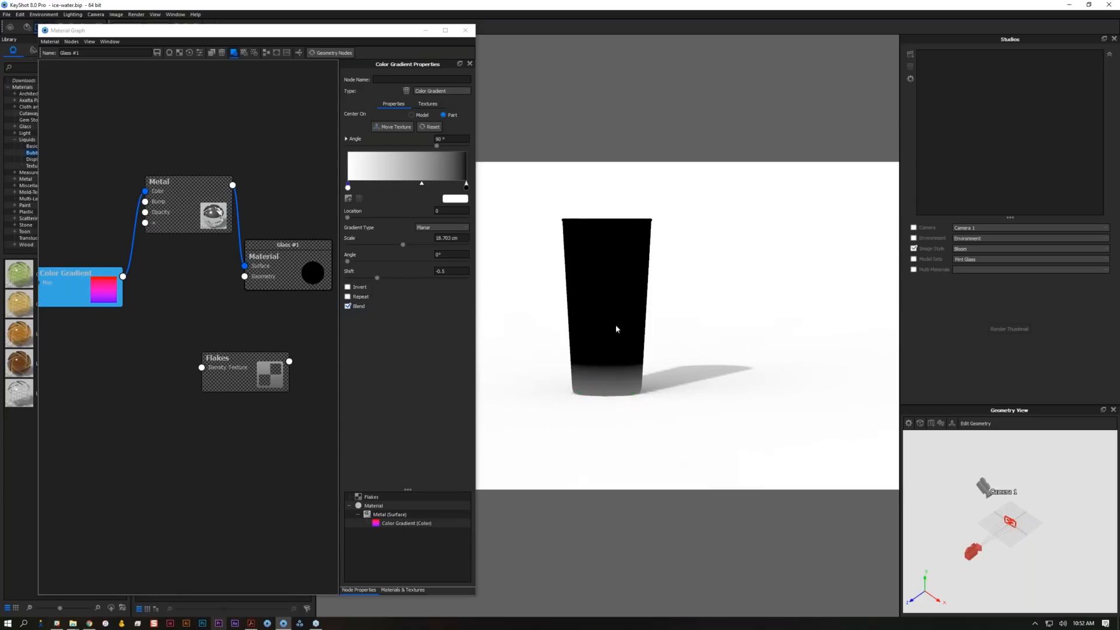
- Connect the Flakes node to the material's Geometry input, execute the geometry nodes and close the material graph
{"action": "left_click", "coordinate": [128, 347]}
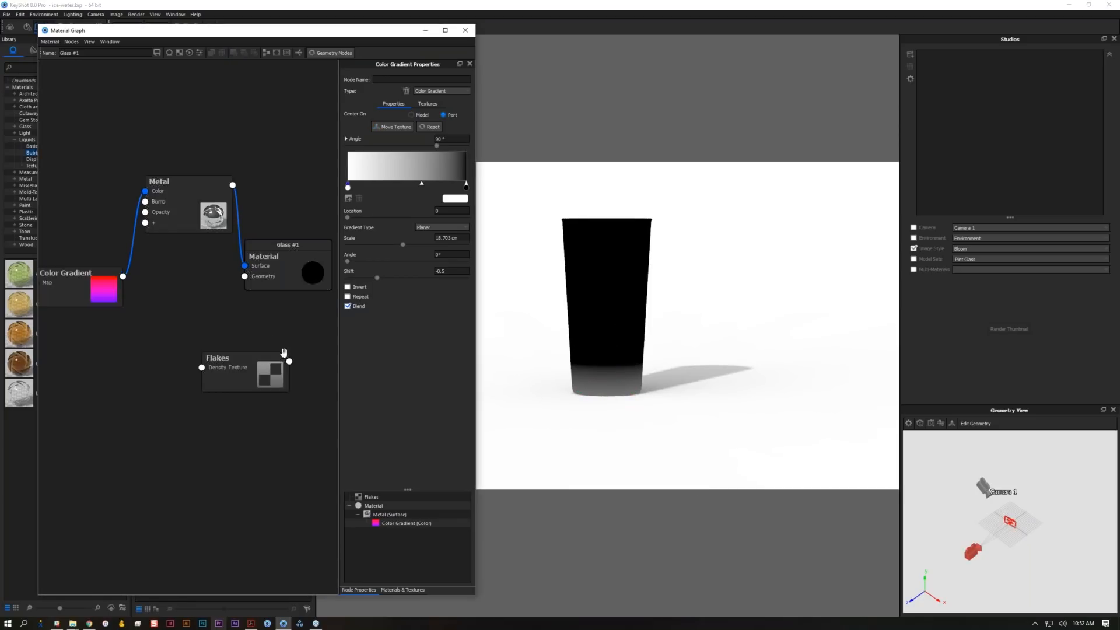
{"action": "left_click_drag", "start_coordinate": [289, 362], "coordinate": [245, 277]}
{"action": "left_click_drag", "start_coordinate": [217, 358], "coordinate": [147, 309]}
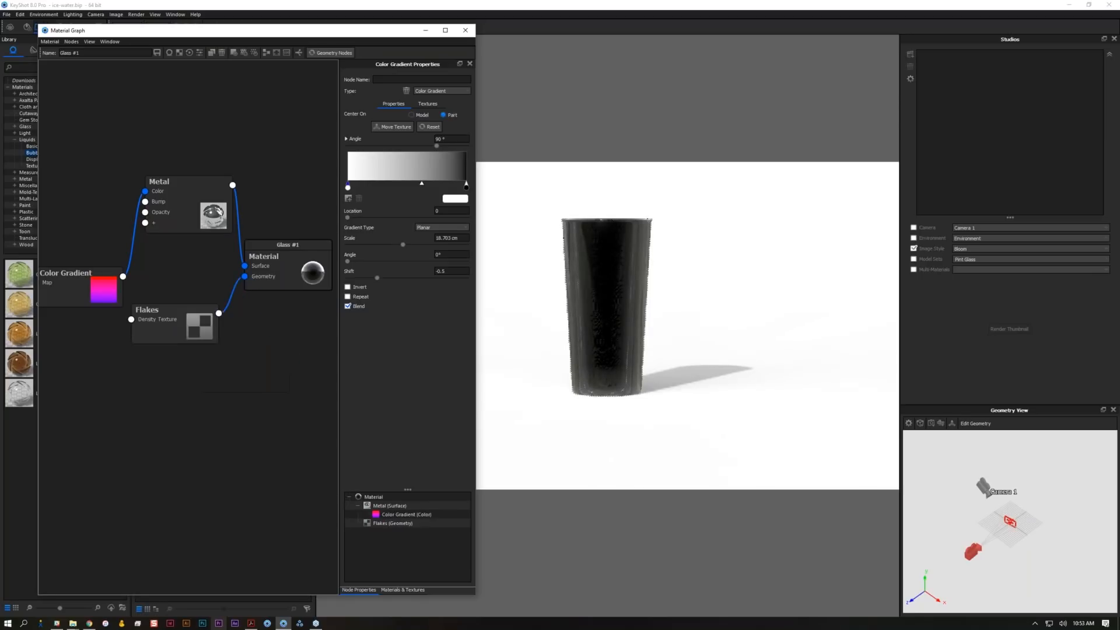
{"action": "left_click", "coordinate": [327, 56]}
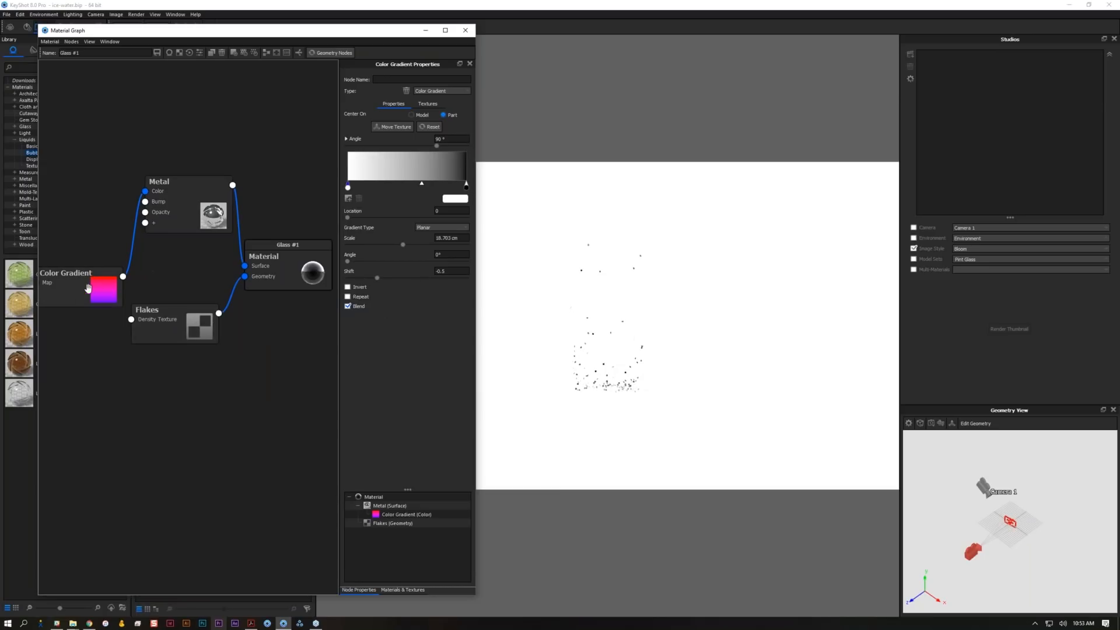
{"action": "left_click_drag", "start_coordinate": [91, 290], "coordinate": [107, 249]}
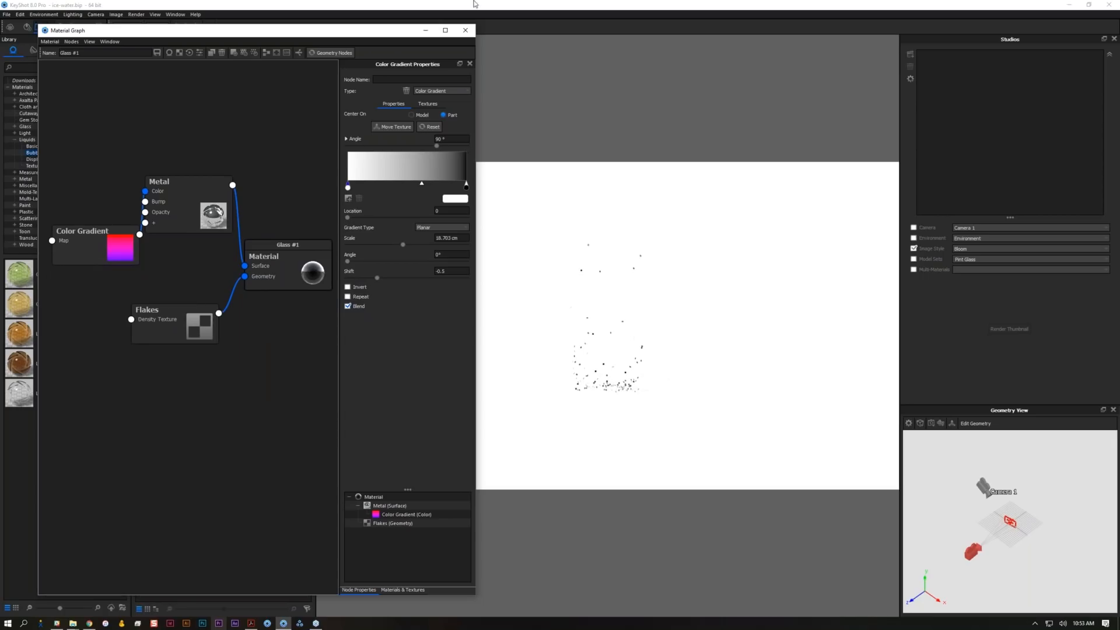
{"action": "left_click", "coordinate": [465, 31]}
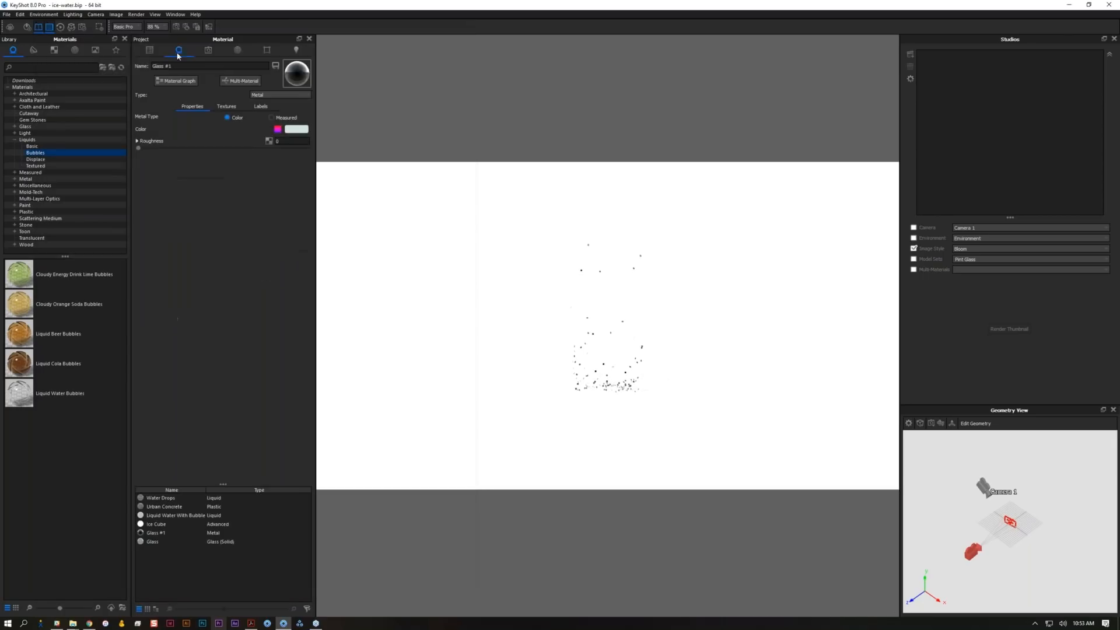
- Show the original Glass and Liquid parts together with the flakes and look at the glass from above
{"action": "left_click", "coordinate": [150, 50]}
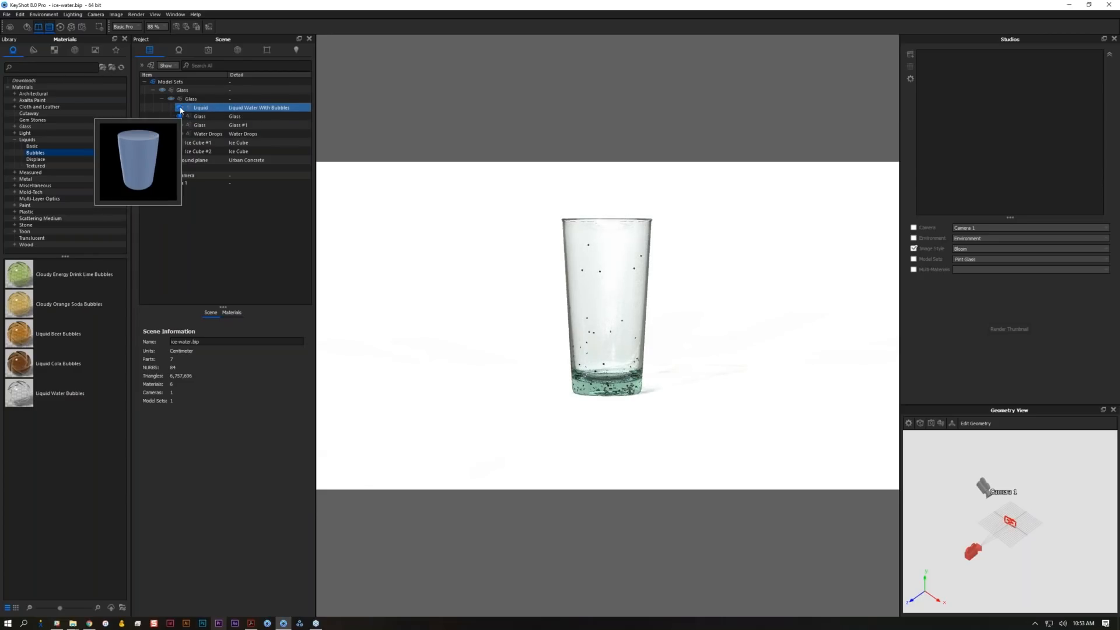
{"action": "left_click", "coordinate": [180, 109]}
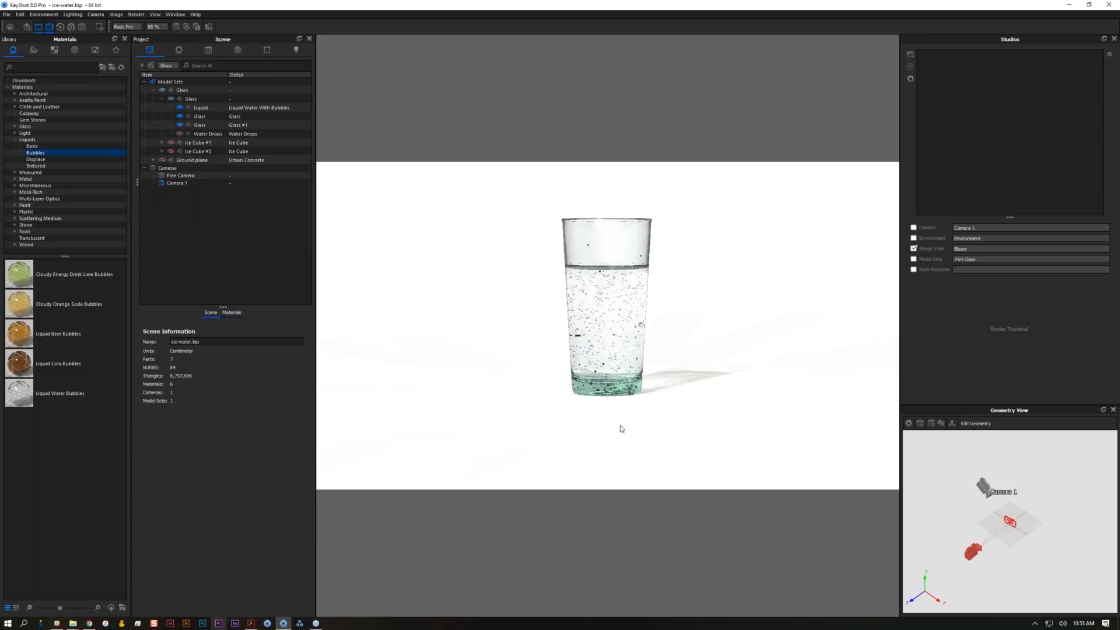
{"action": "left_click_drag", "start_coordinate": [689, 384], "coordinate": [675, 405]}
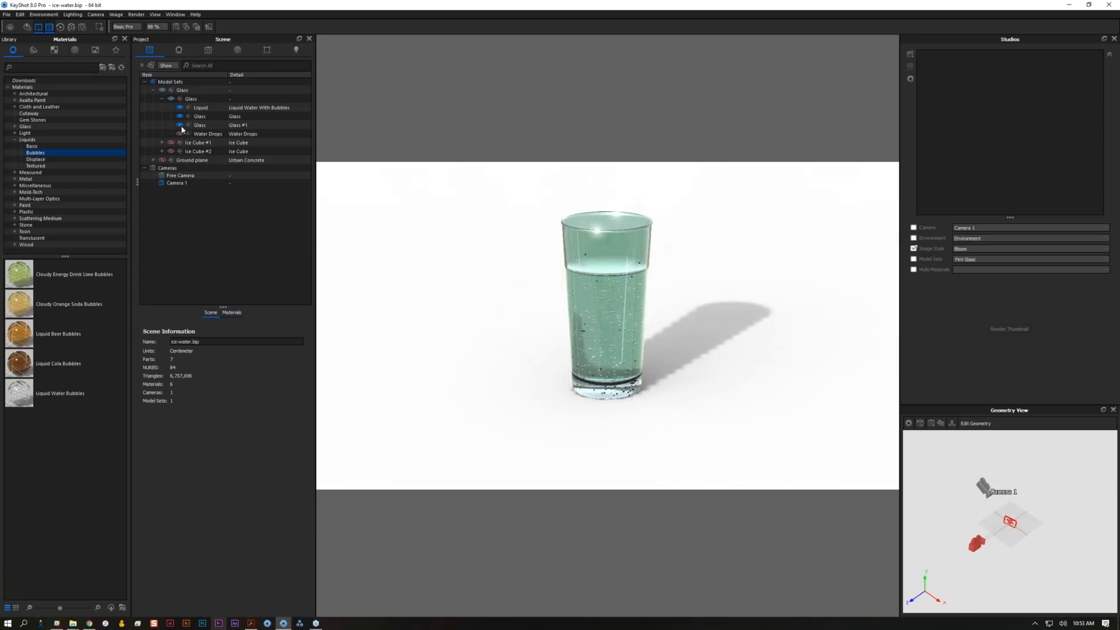
- Show only Ice Cube #1 and the Ground plane in the scene
{"action": "left_click", "coordinate": [195, 143]}
{"action": "left_click", "coordinate": [219, 151], "text": "shift"}
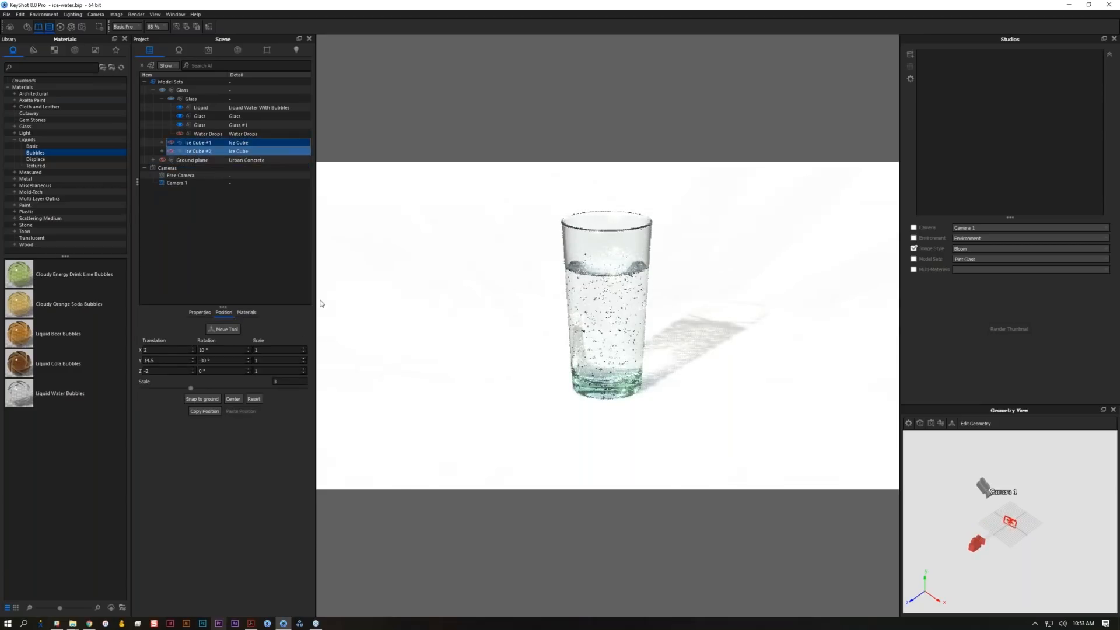
{"action": "left_click", "coordinate": [171, 143]}
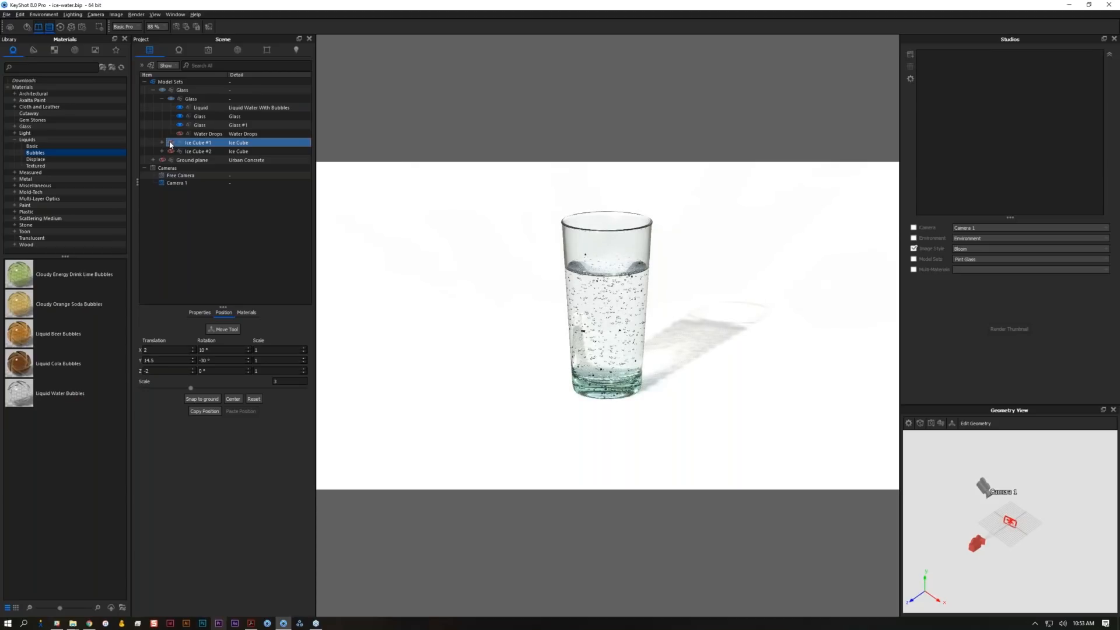
{"action": "double_click", "coordinate": [170, 144]}
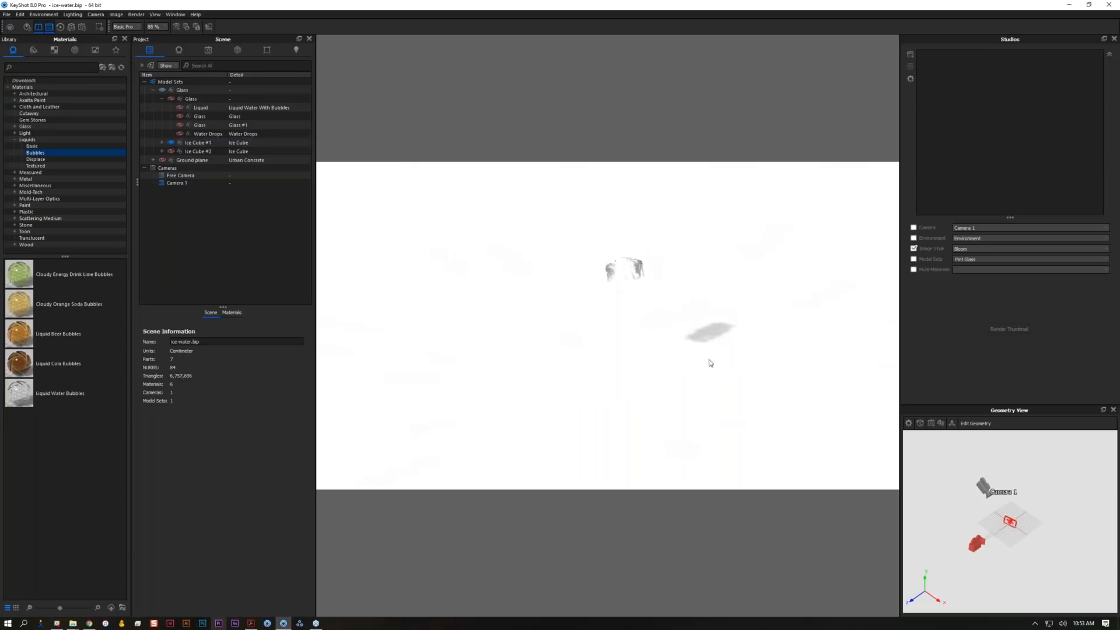
{"action": "left_click", "coordinate": [162, 163]}
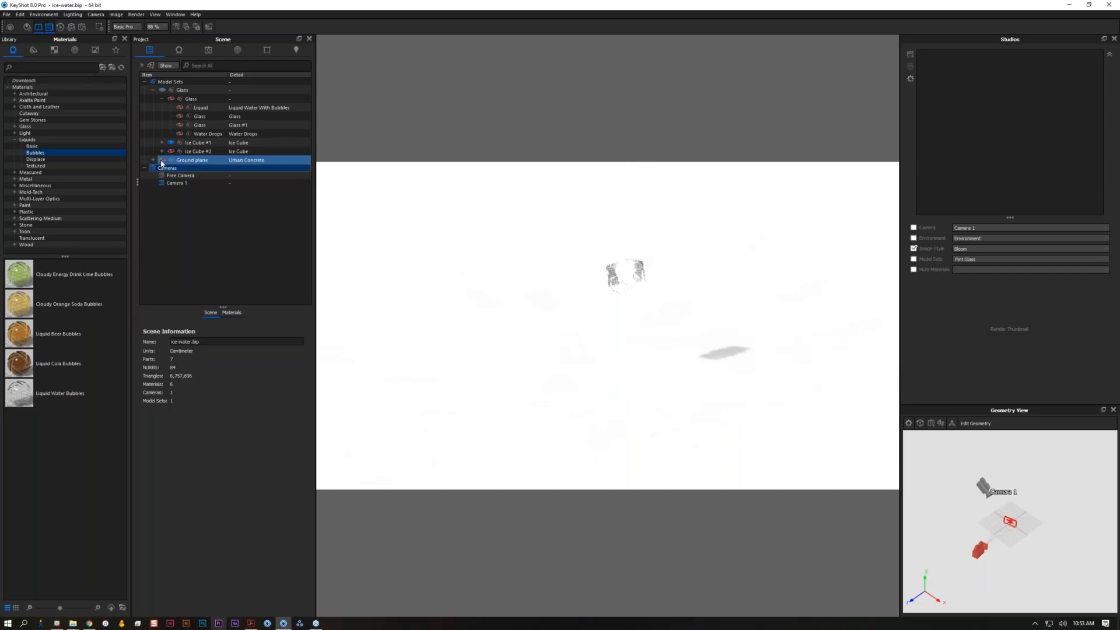
{"action": "left_click", "coordinate": [162, 160]}
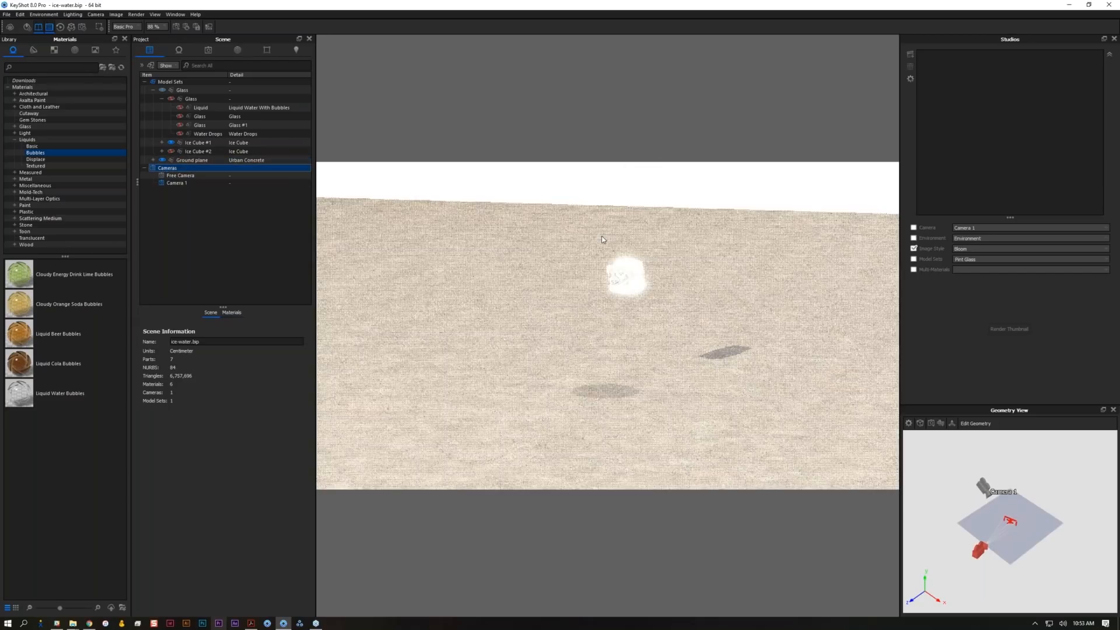
{"action": "left_click_drag", "start_coordinate": [733, 295], "coordinate": [723, 293]}
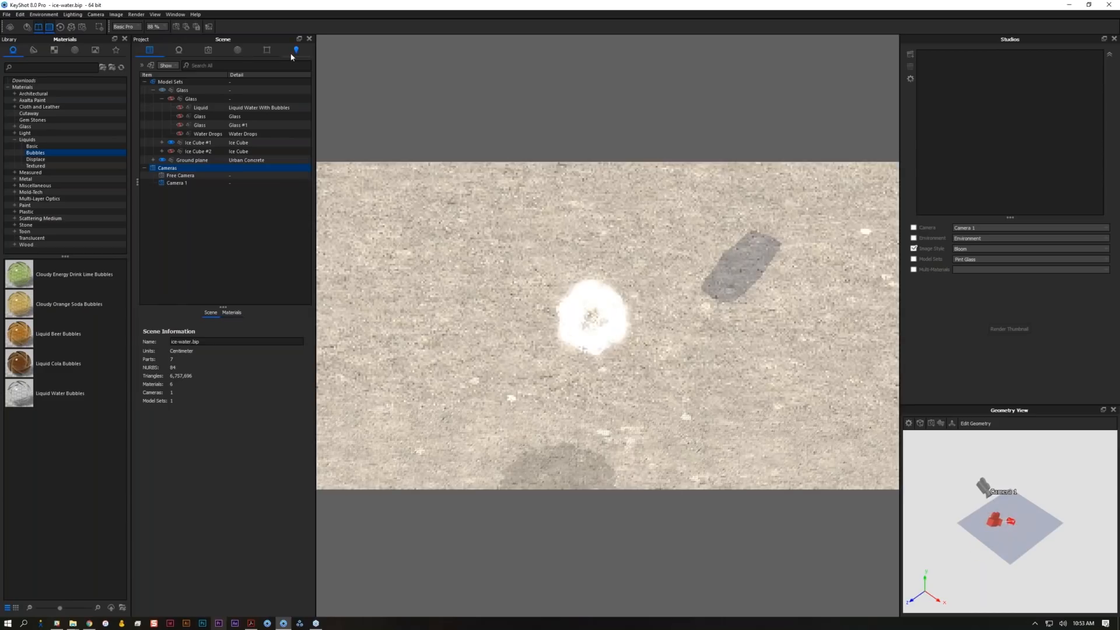
- Switch the image style to No Bloom for a close view of the ice cube
{"action": "left_click", "coordinate": [293, 52]}
{"action": "left_click", "coordinate": [270, 53]}
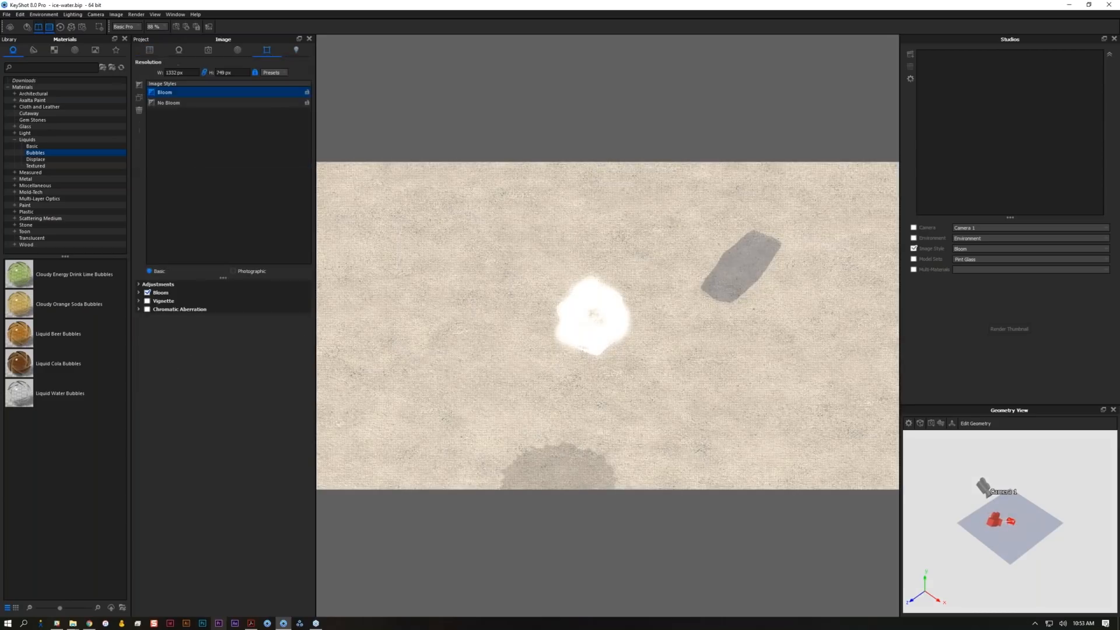
{"action": "left_click", "coordinate": [194, 103]}
{"action": "left_click_drag", "start_coordinate": [605, 378], "coordinate": [609, 329]}
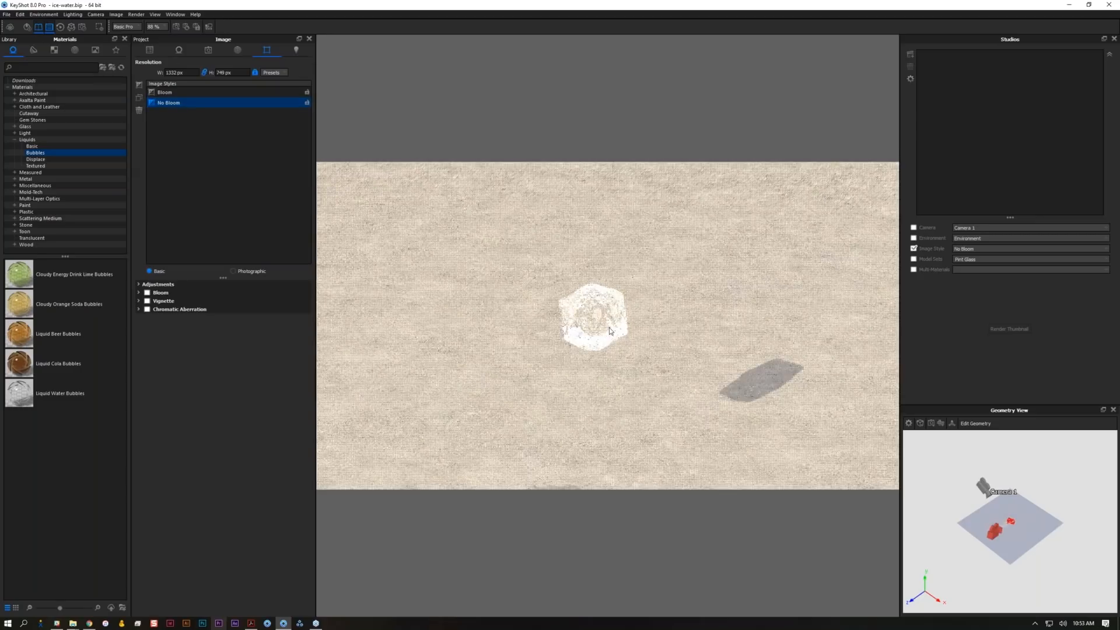
{"action": "scroll", "coordinate": [609, 329], "scroll_direction": "up", "scroll_amount": 4}
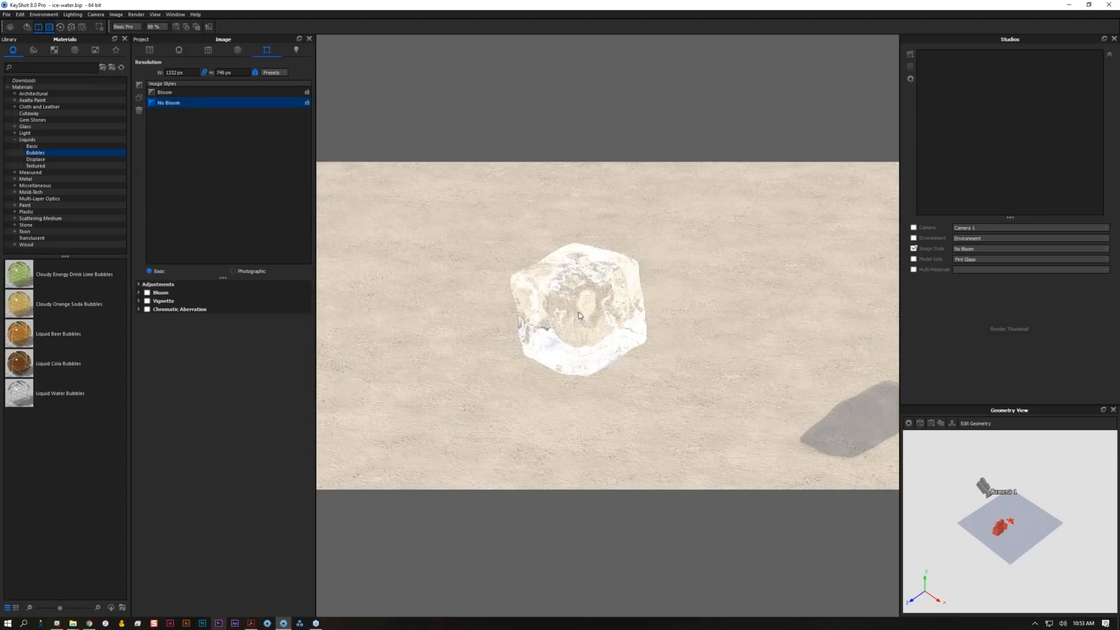
- Select the ice cube and open its material in the material graph
{"action": "middle_click_drag", "start_coordinate": [579, 315], "coordinate": [626, 337]}
{"action": "double_click", "coordinate": [626, 336]}
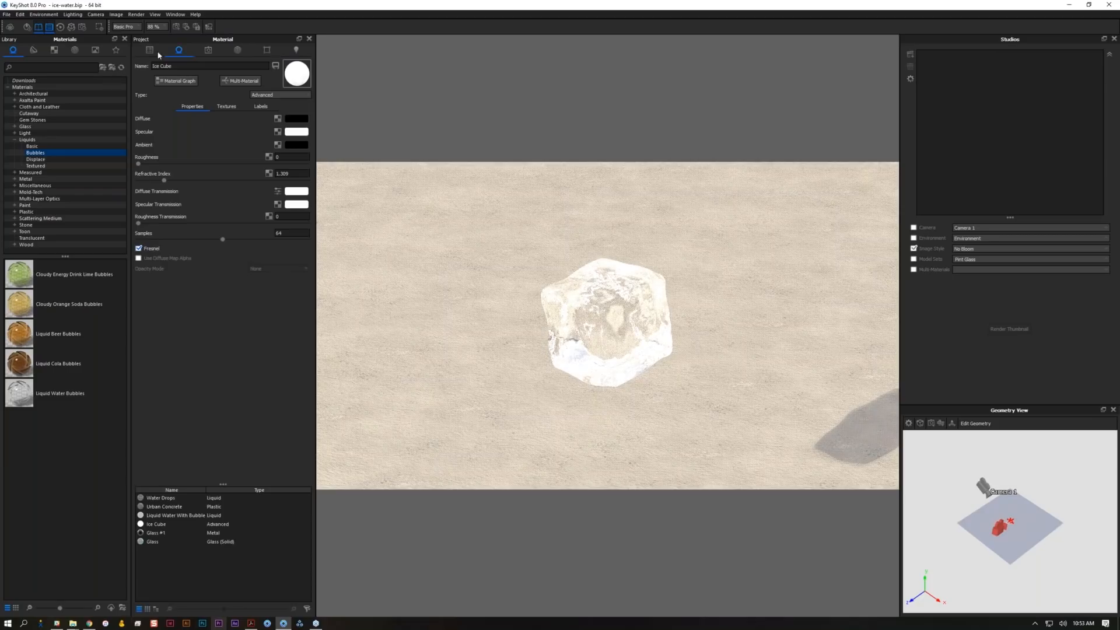
{"action": "left_click", "coordinate": [33, 24]}
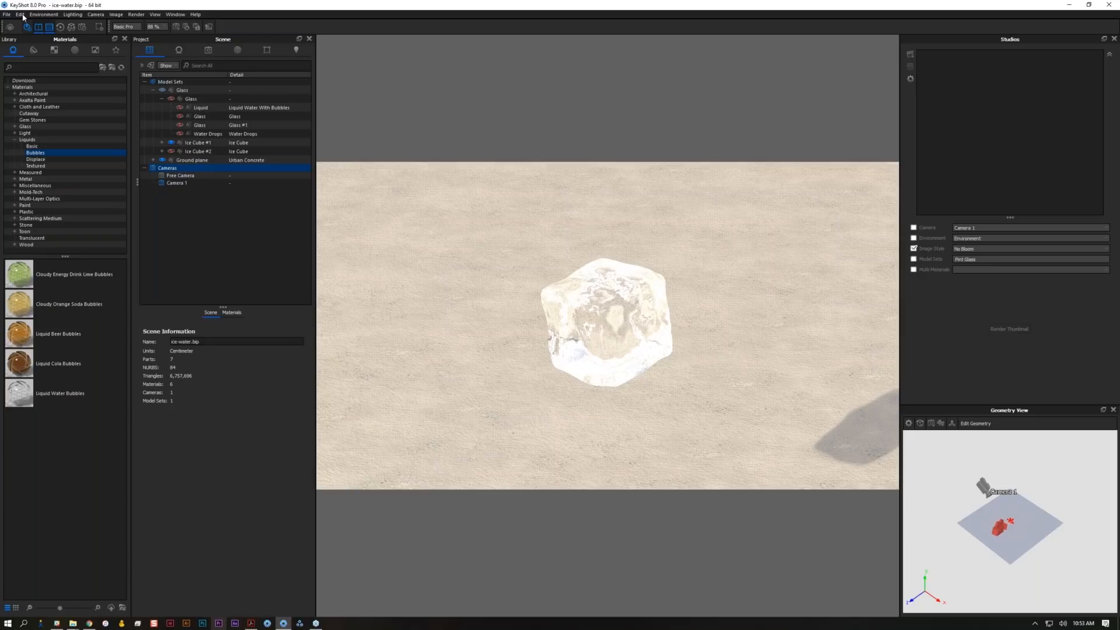
{"action": "left_click", "coordinate": [621, 335]}
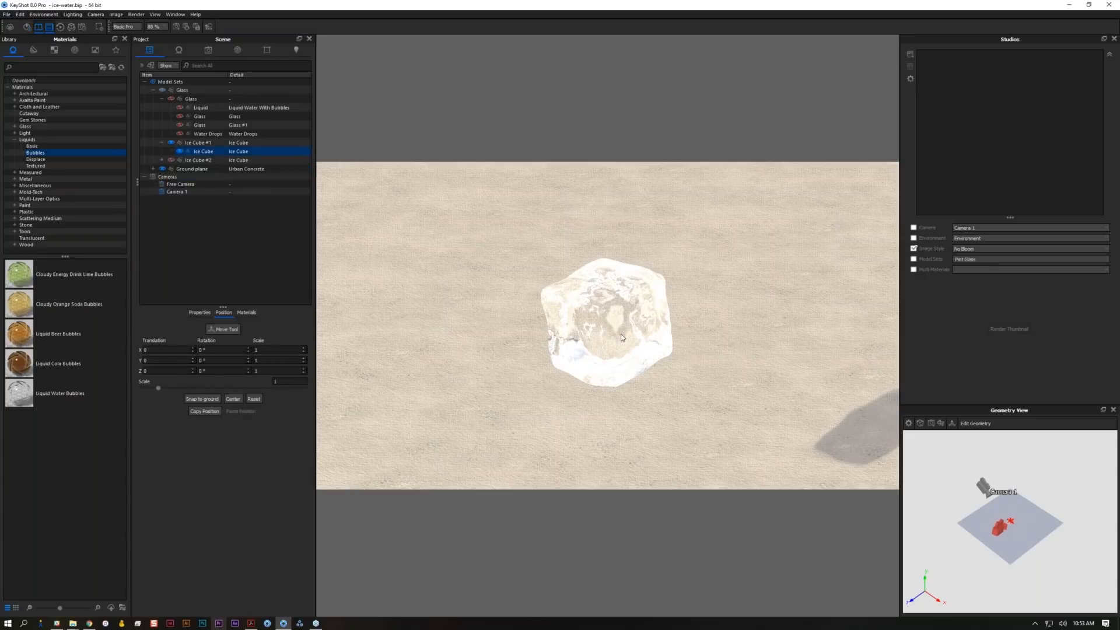
{"action": "double_click", "coordinate": [621, 336]}
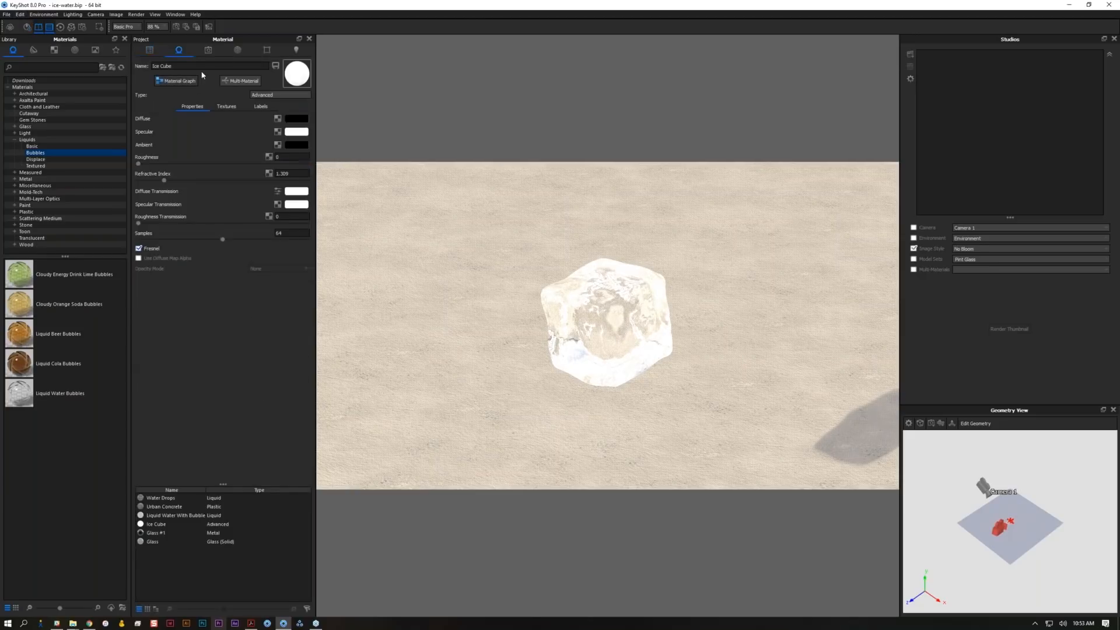
{"action": "left_click_drag", "start_coordinate": [76, 335], "coordinate": [79, 343]}
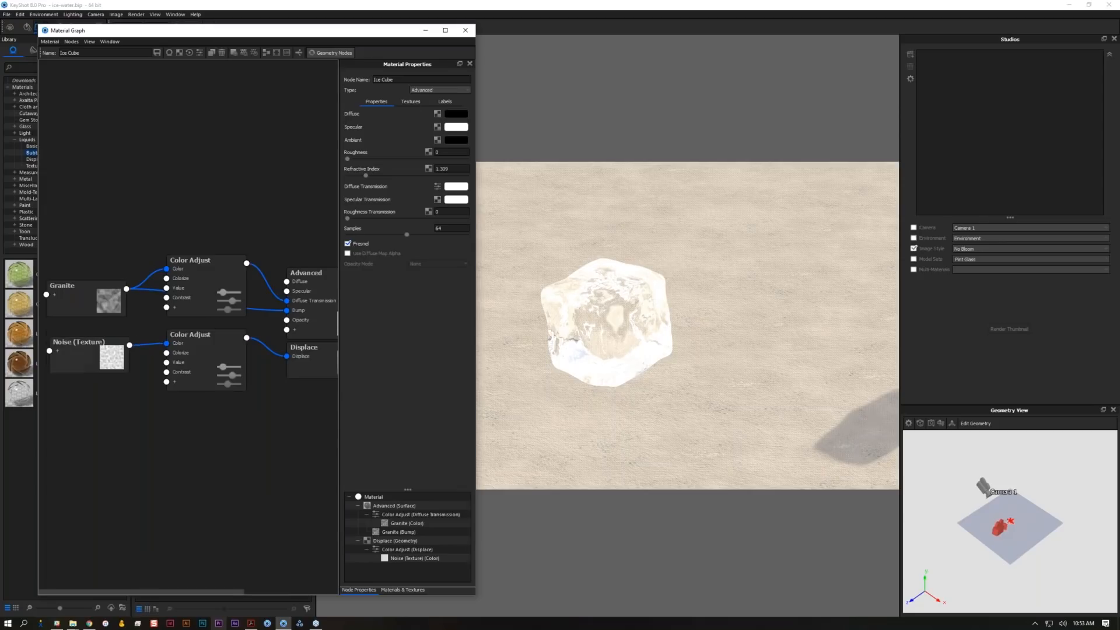
- Disconnect the Displace node from the Ice Cube material's Geometry input and execute the geometry nodes
{"action": "scroll", "coordinate": [225, 430], "scroll_direction": "down", "scroll_amount": 1}
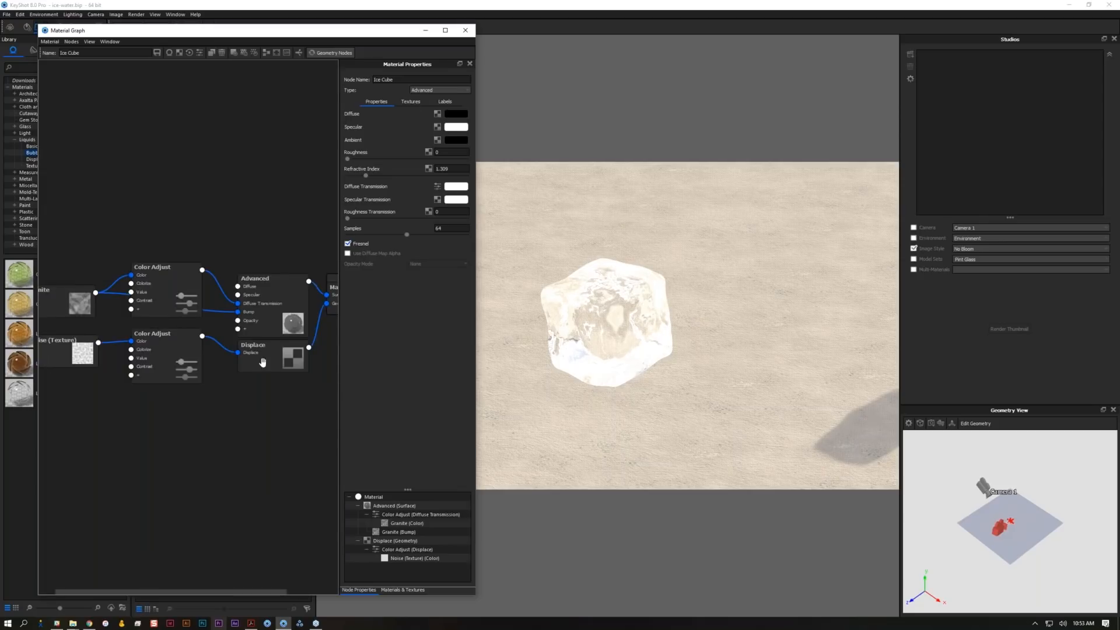
{"action": "scroll", "coordinate": [270, 318], "scroll_direction": "right", "scroll_amount": 2}
{"action": "left_click_drag", "start_coordinate": [259, 303], "coordinate": [251, 330]}
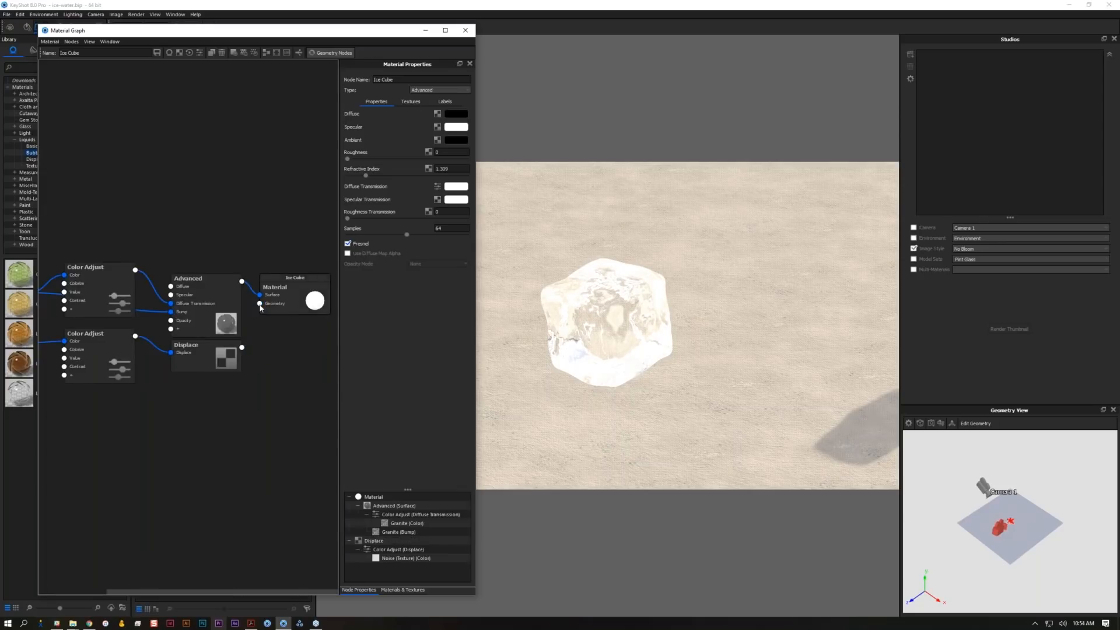
{"action": "left_click", "coordinate": [266, 52]}
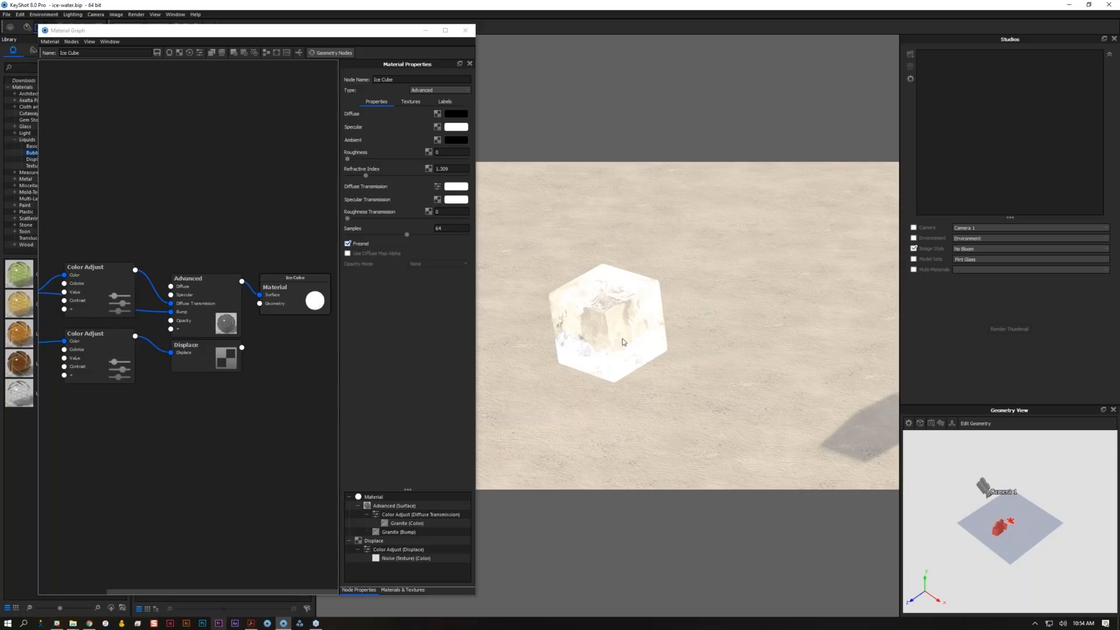
- Move the Displace node slightly away from the Advanced node and review the available geometry node types
{"action": "left_click", "coordinate": [203, 431]}
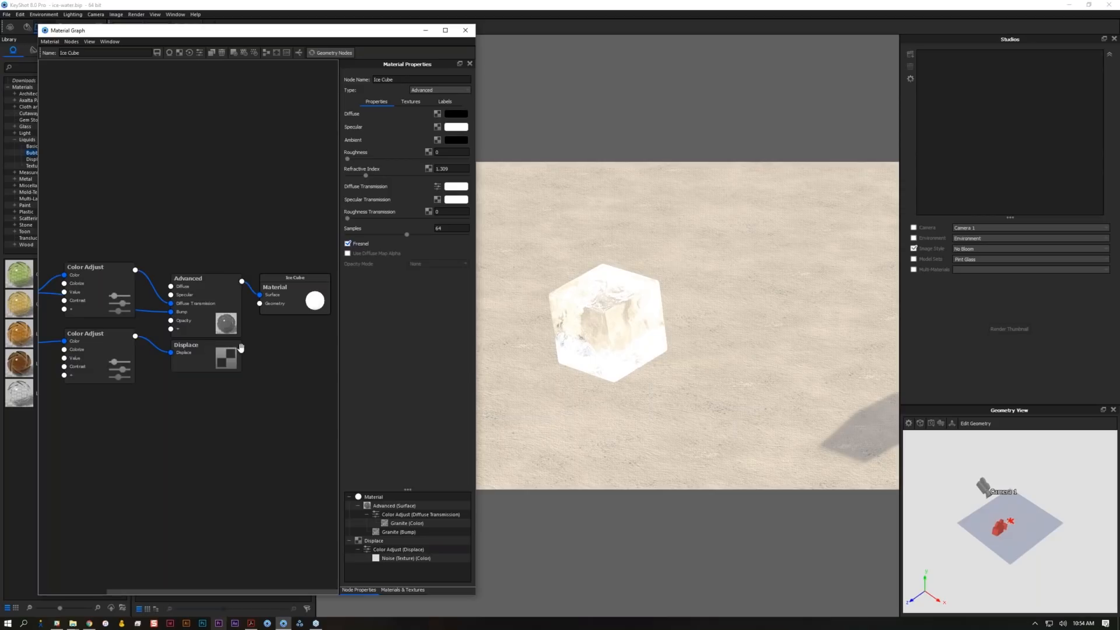
{"action": "left_click_drag", "start_coordinate": [243, 365], "coordinate": [248, 381]}
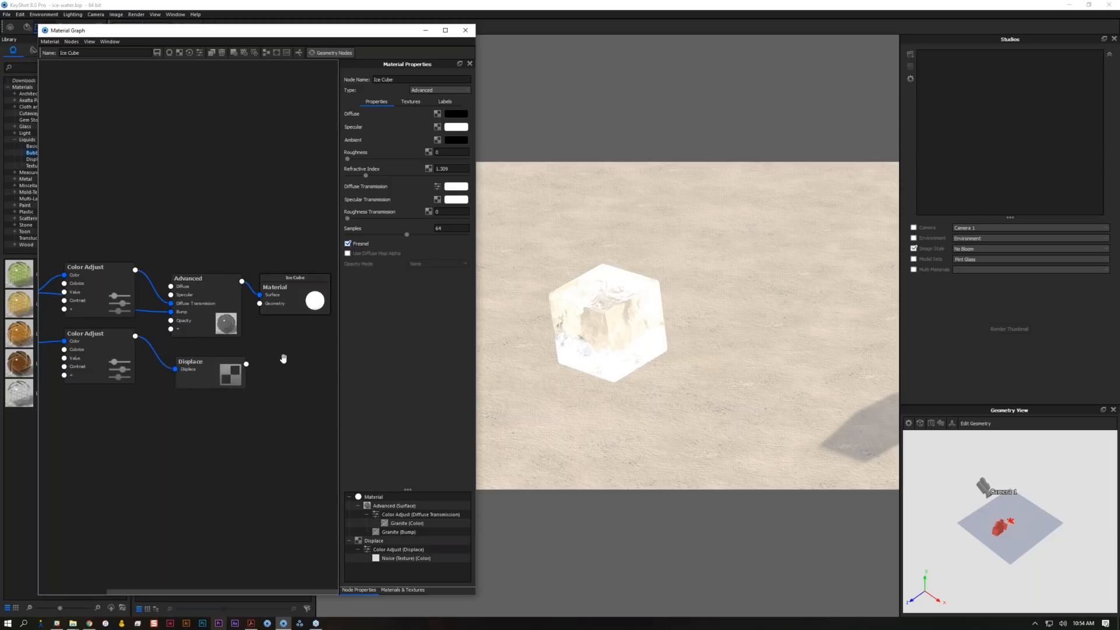
{"action": "right_click", "coordinate": [264, 357]}
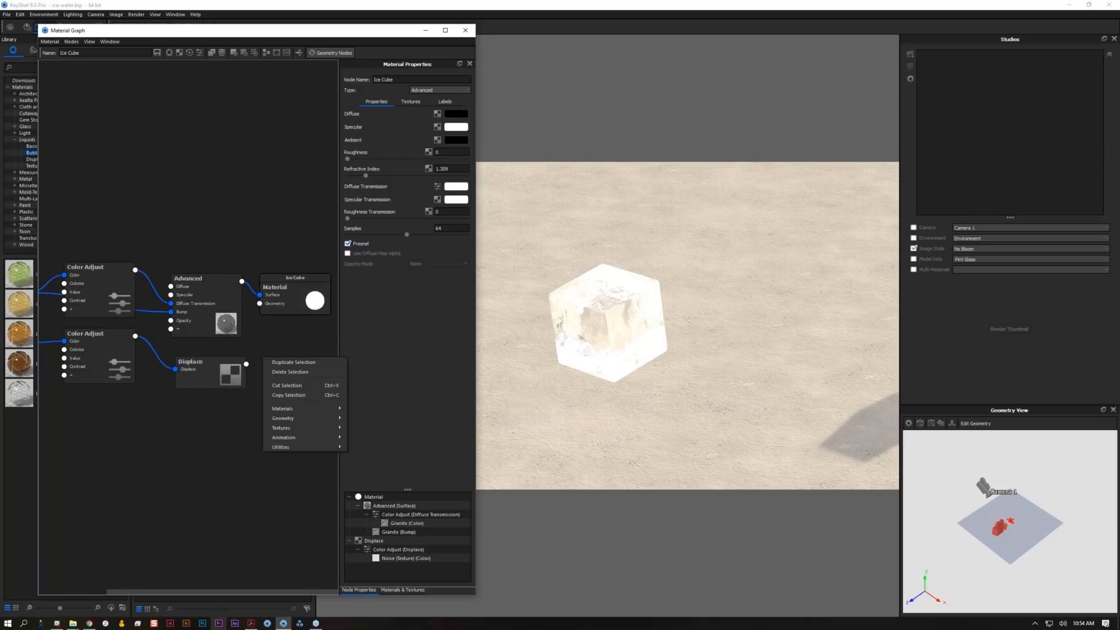
{"action": "mouse_move", "coordinate": [291, 420]}
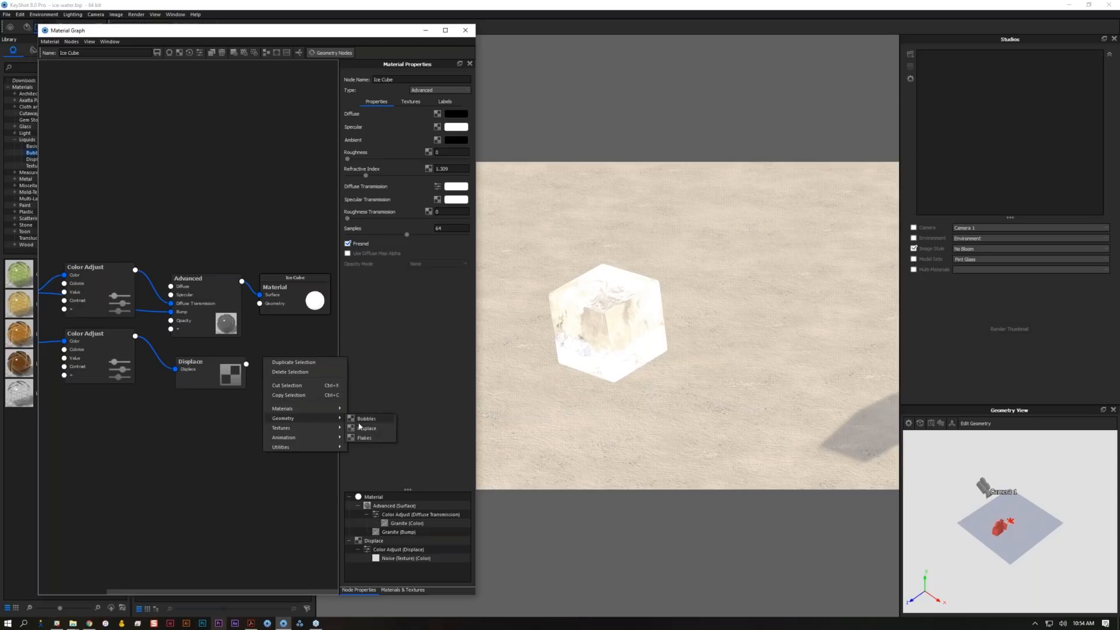
{"action": "left_click", "coordinate": [169, 414]}
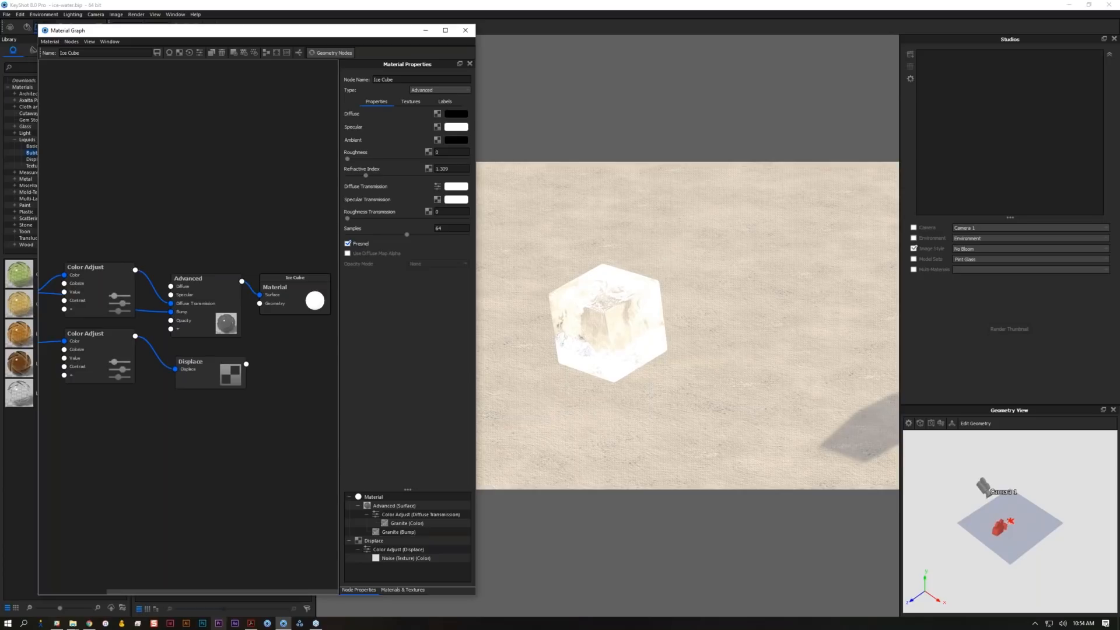
- Connect Displace to the Ice Cube's Geometry input, feed Noise (Texture) directly into Displace, and execute the geometry nodes
{"action": "left_click_drag", "start_coordinate": [190, 362], "coordinate": [260, 304]}
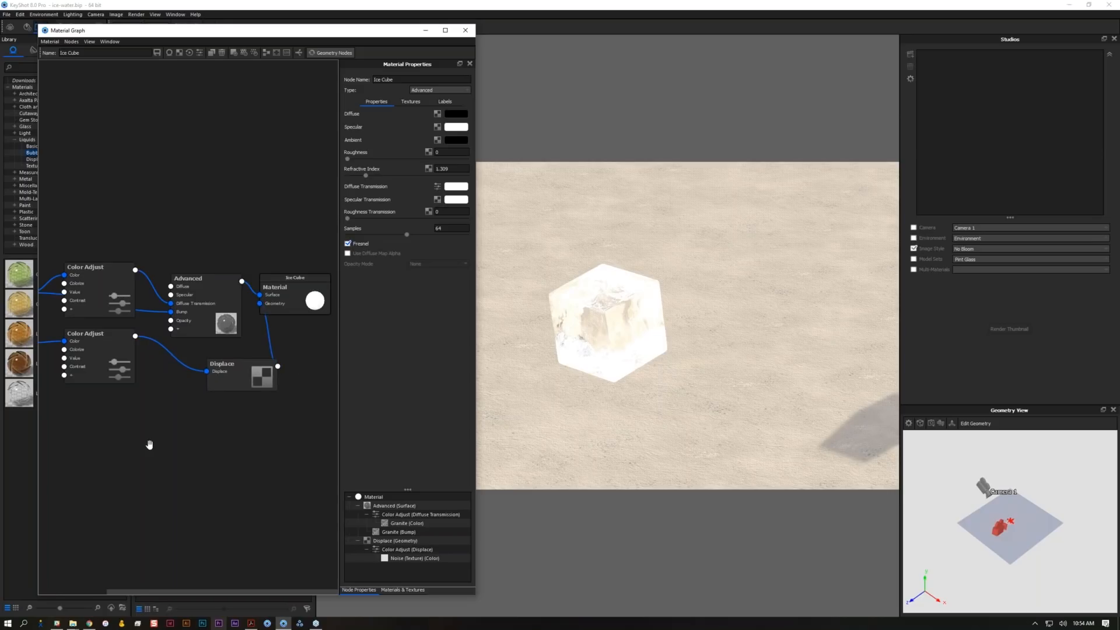
{"action": "middle_click_drag", "start_coordinate": [147, 440], "coordinate": [234, 440]}
{"action": "left_click_drag", "start_coordinate": [67, 351], "coordinate": [284, 371]}
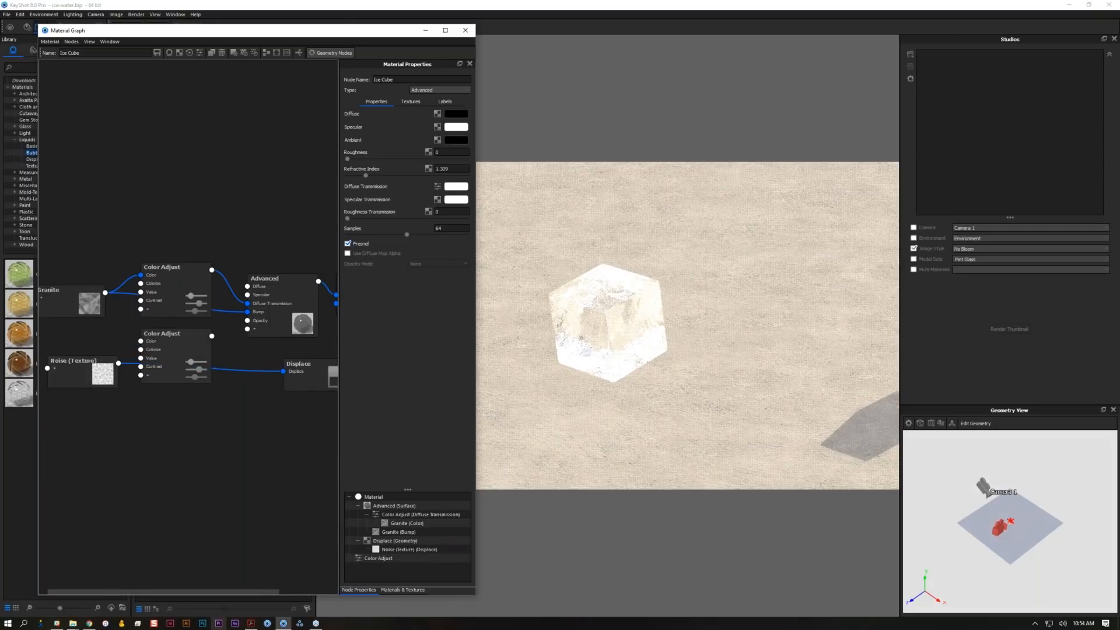
{"action": "left_click", "coordinate": [339, 54]}
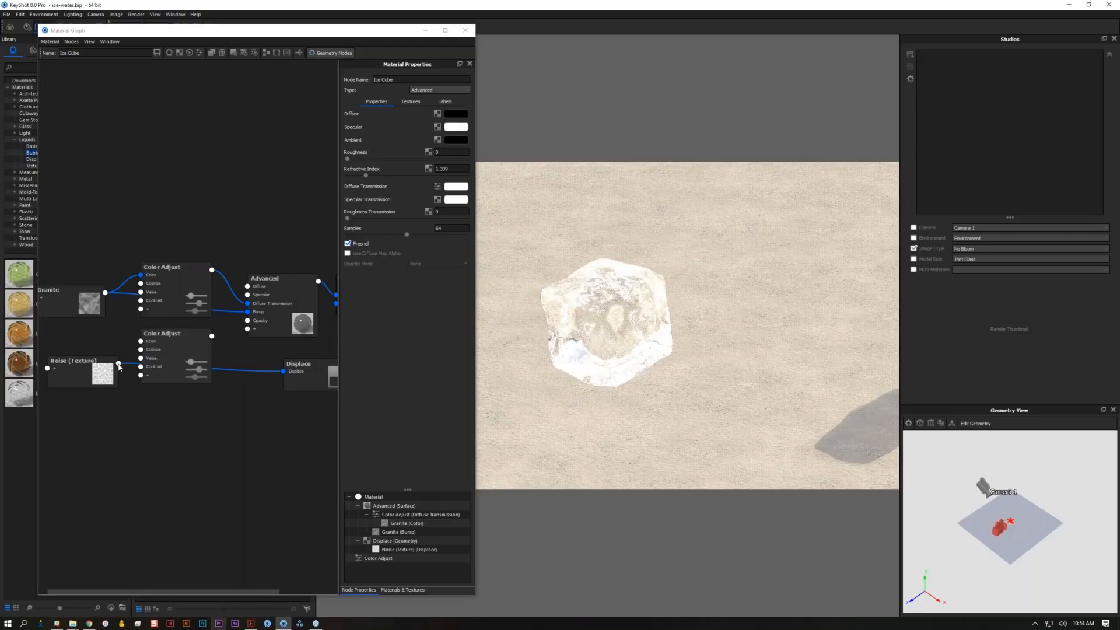
- Route Noise (Texture) through the lower Color Adjust node's Color input into Displace, execute the geometry nodes, and close the material graph
{"action": "left_click_drag", "start_coordinate": [118, 362], "coordinate": [150, 345]}
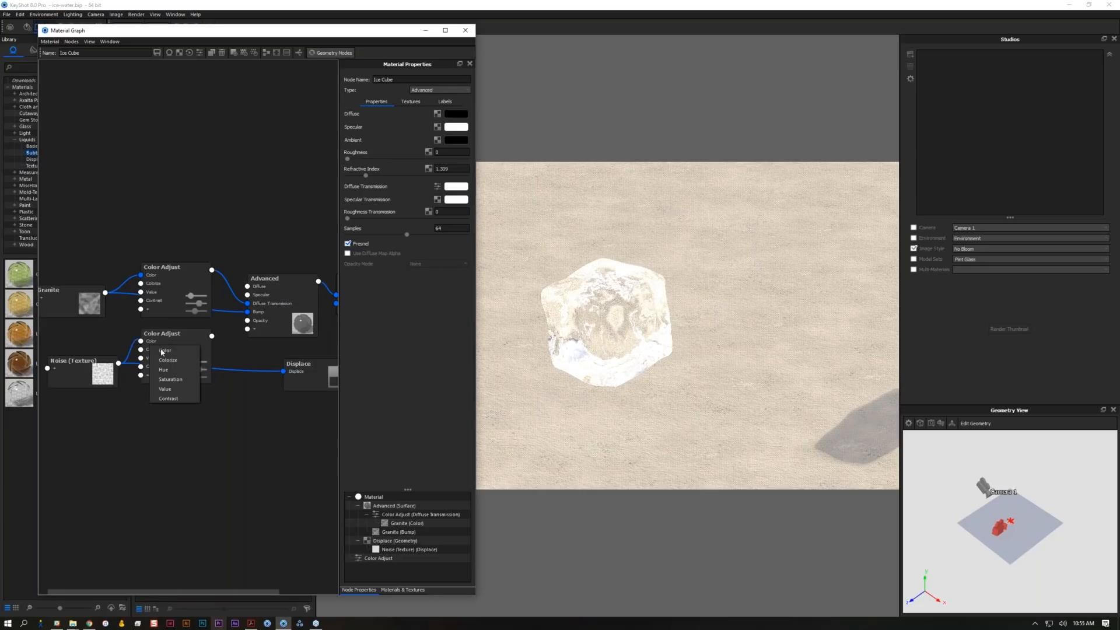
{"action": "left_click", "coordinate": [162, 351]}
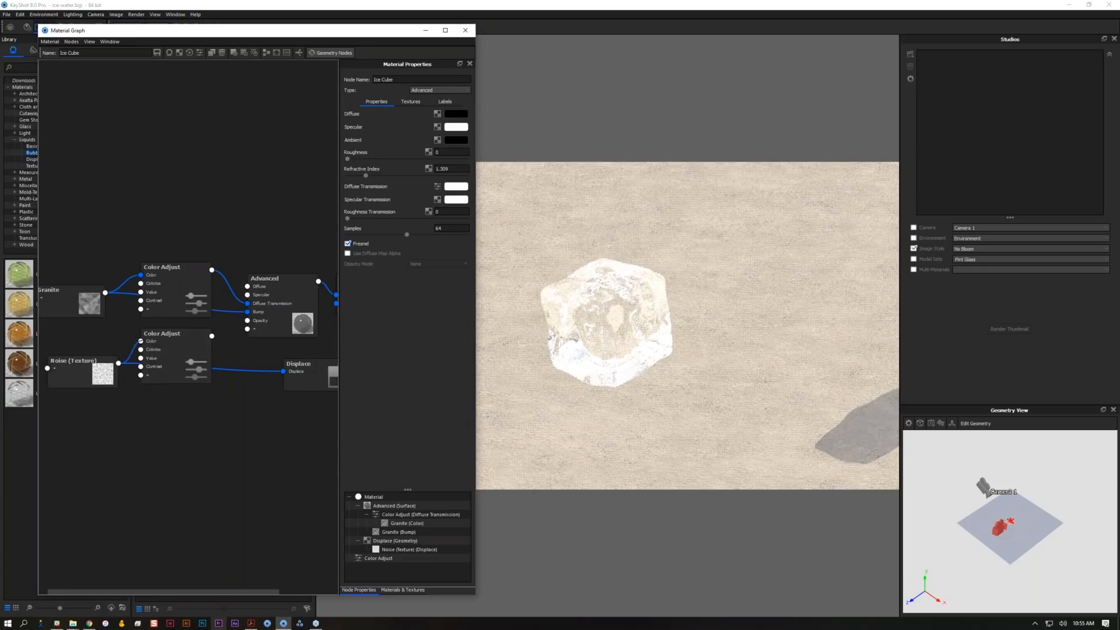
{"action": "left_click_drag", "start_coordinate": [213, 336], "coordinate": [283, 371]}
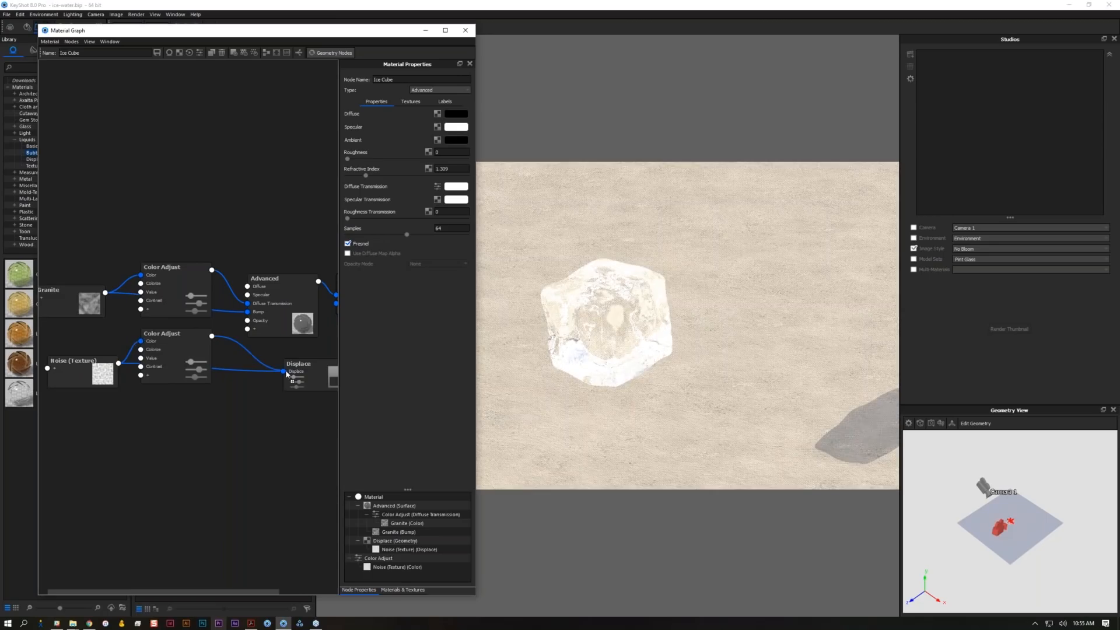
{"action": "left_click", "coordinate": [333, 53]}
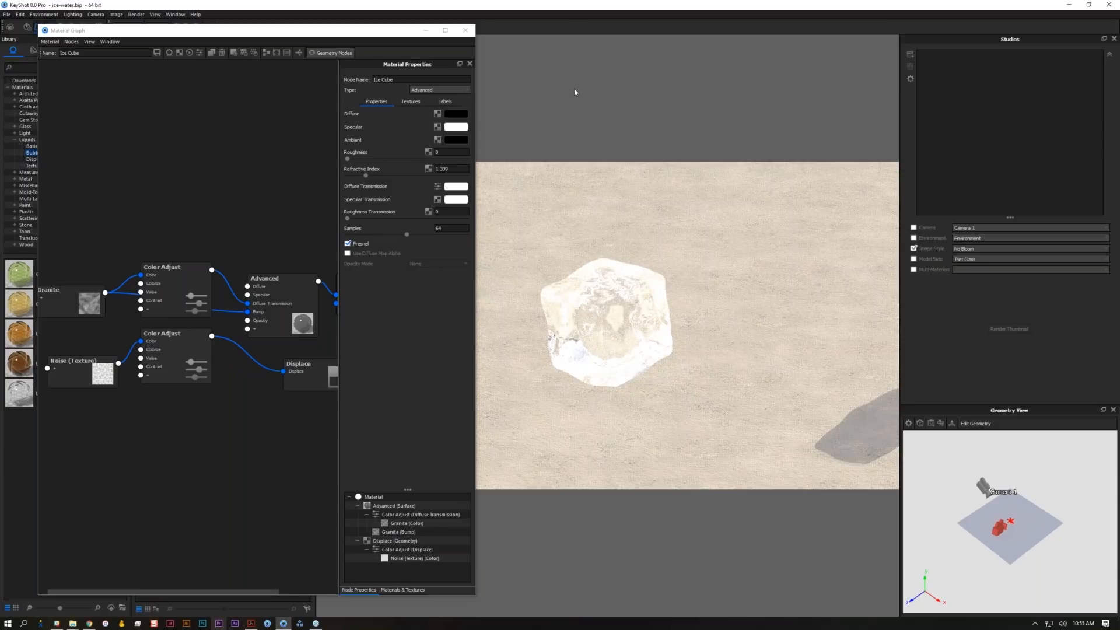
{"action": "left_click", "coordinate": [465, 32]}
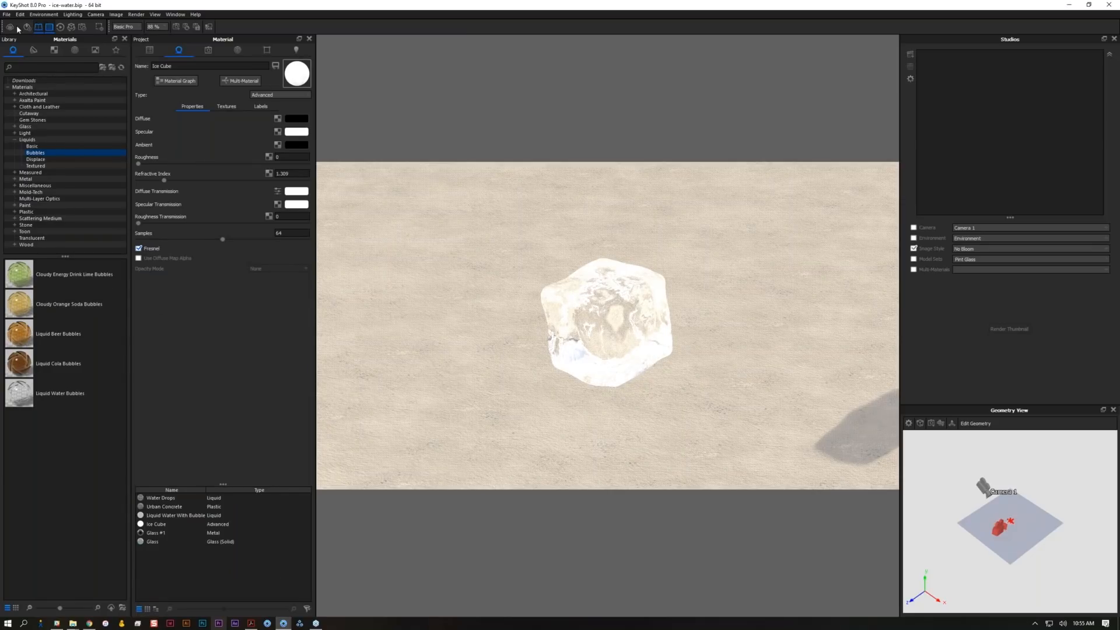
- Discard the changes to the ice-water scene and open spotlights.bip
{"action": "key", "text": "ctrl+o"}
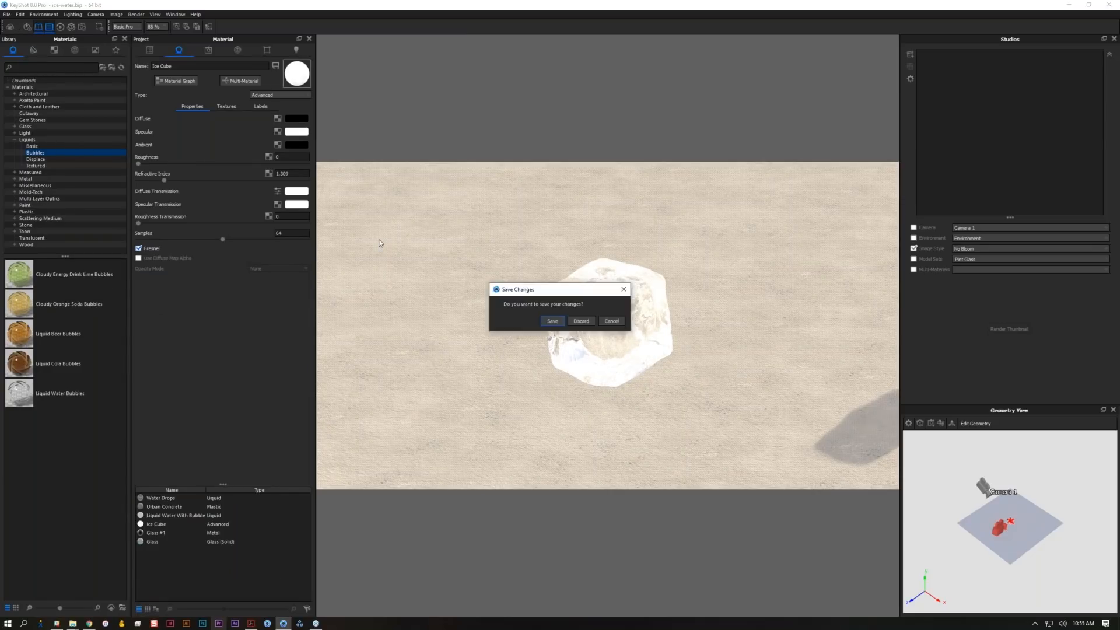
{"action": "left_click", "coordinate": [581, 322]}
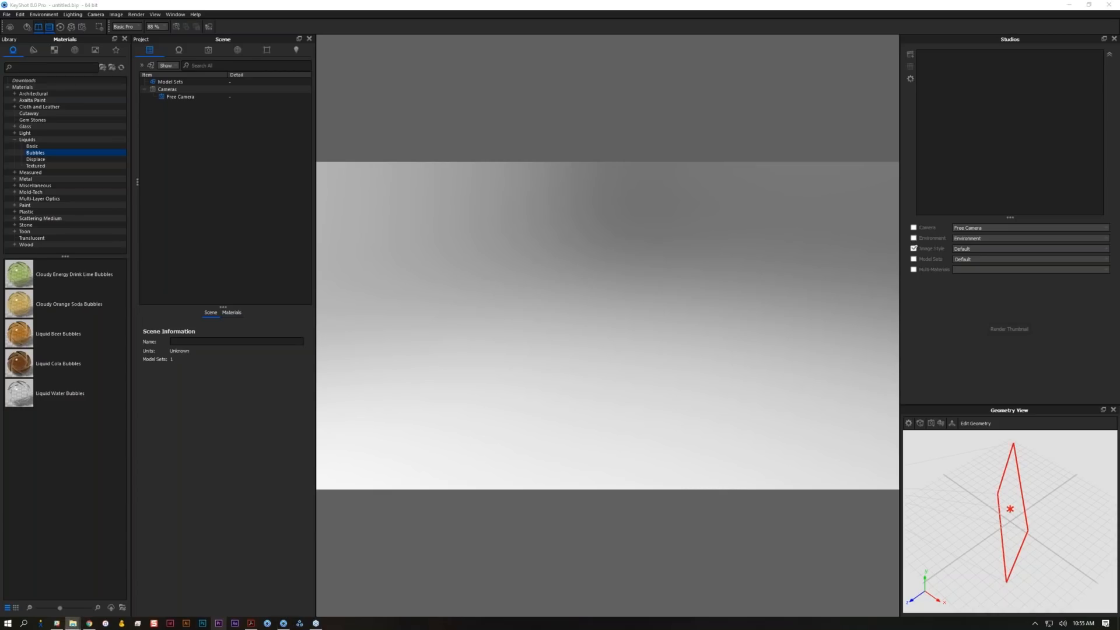
{"action": "left_click_drag", "start_coordinate": [204, 141], "coordinate": [781, 298]}
{"action": "left_click", "coordinate": [557, 336]}
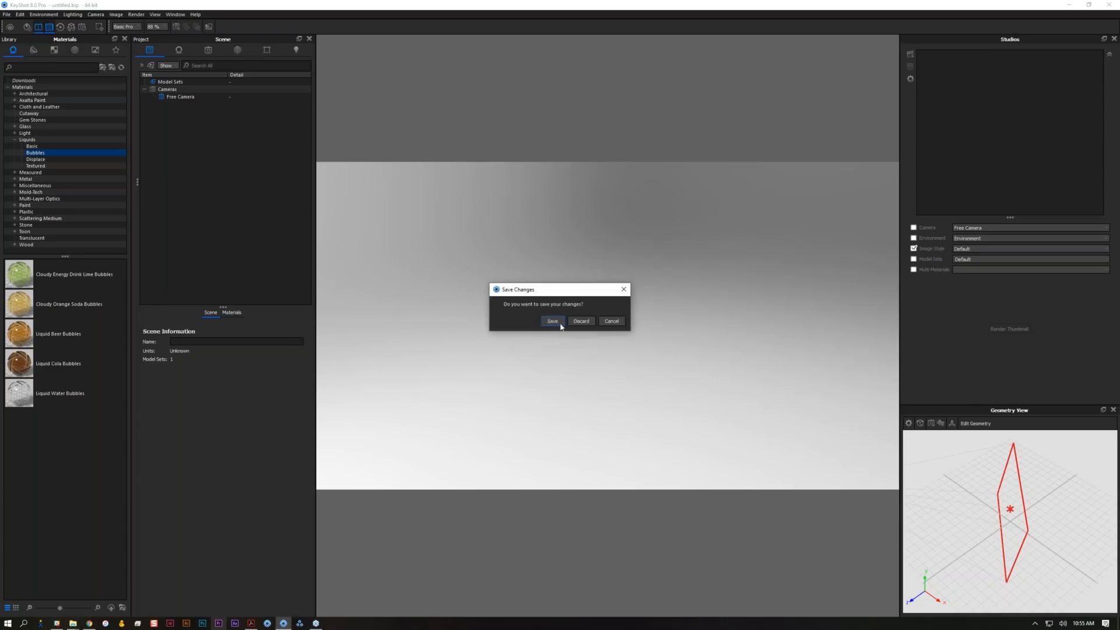
{"action": "left_click", "coordinate": [582, 321]}
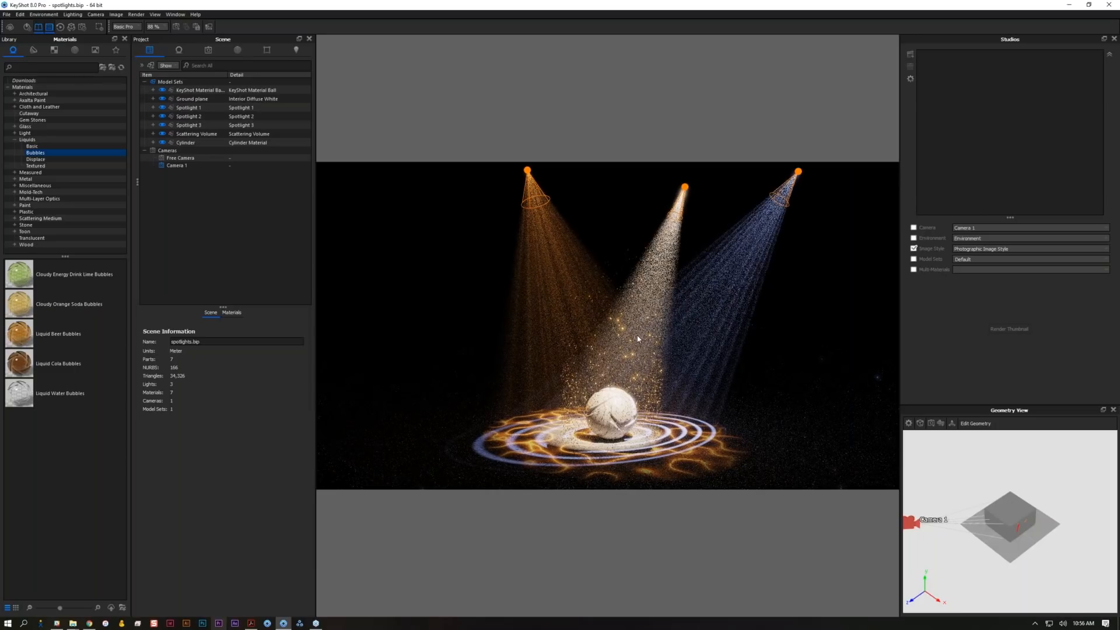
- Hide Spotlight 1, Spotlight 2 and Spotlight 3, and check the environment's background settings
{"action": "left_click", "coordinate": [185, 116]}
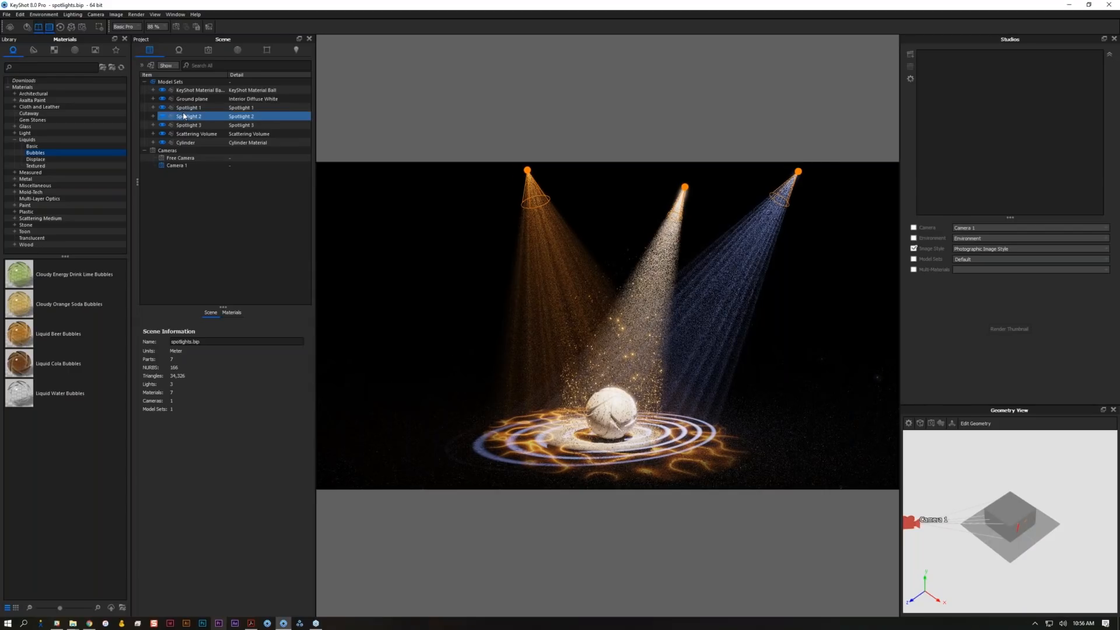
{"action": "left_click", "coordinate": [182, 108]}
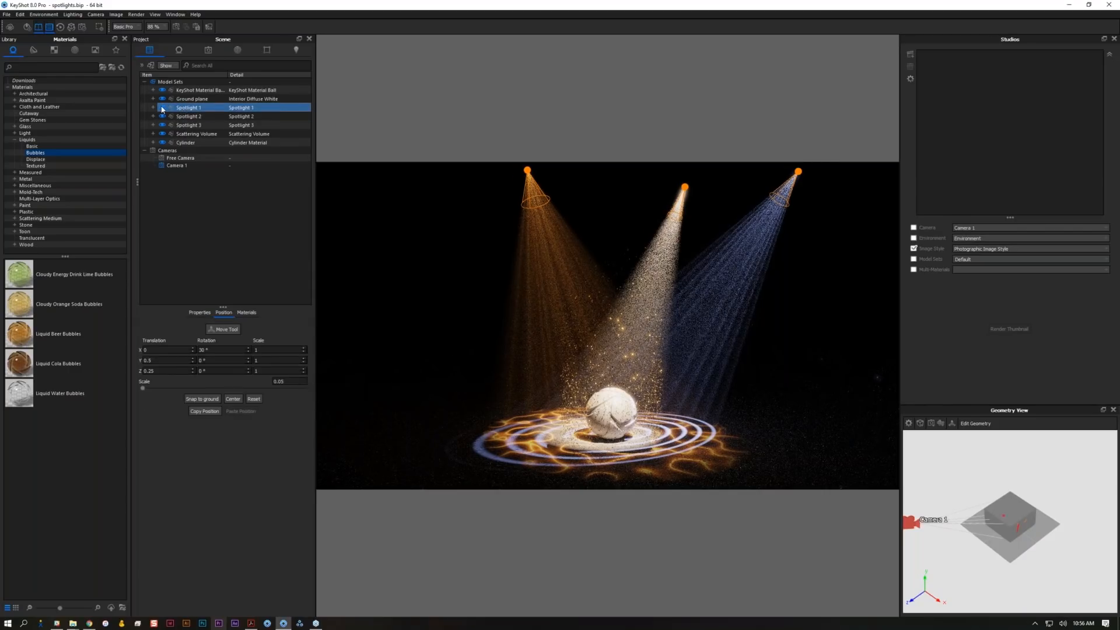
{"action": "left_click", "coordinate": [162, 108]}
{"action": "left_click", "coordinate": [162, 117]}
{"action": "left_click", "coordinate": [164, 126]}
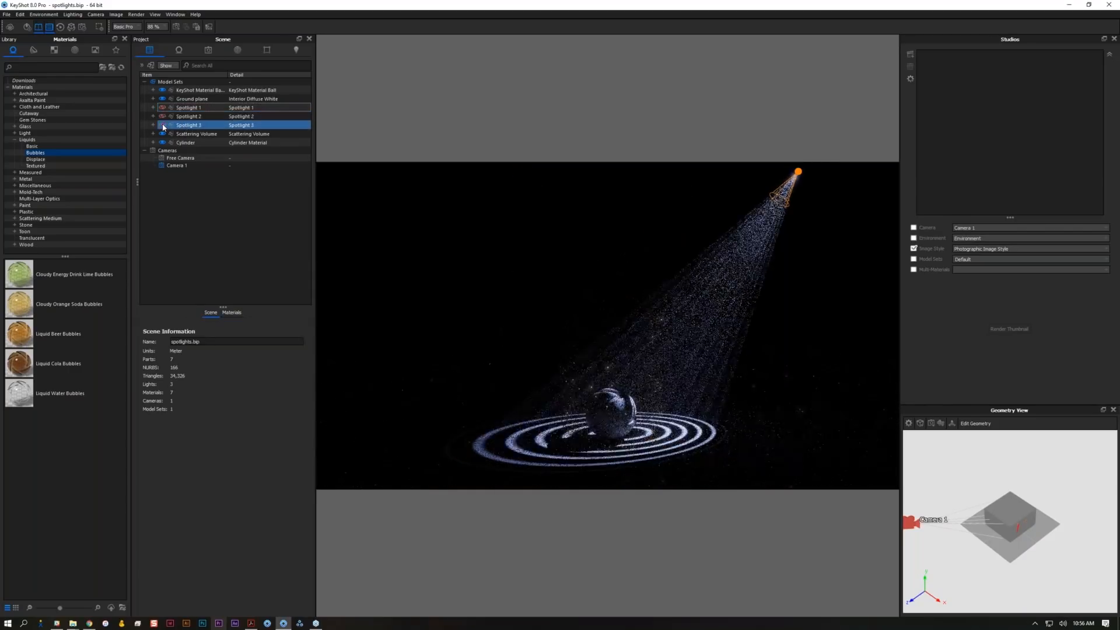
{"action": "left_click", "coordinate": [237, 55]}
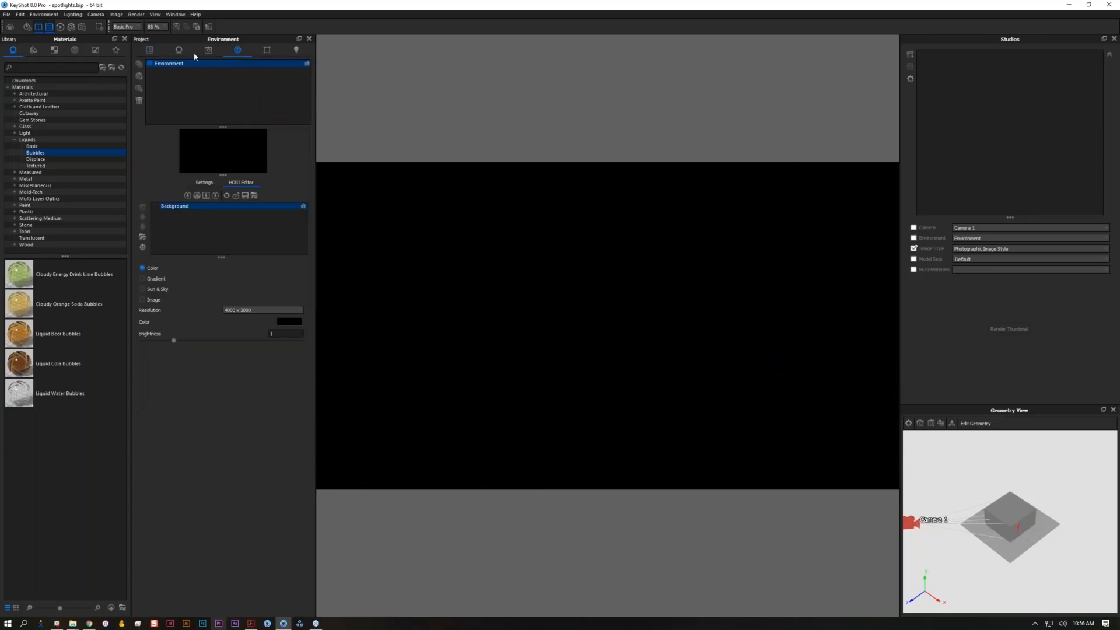
{"action": "left_click", "coordinate": [150, 50]}
- Show only Spotlight 1 again and hide the Cylinder surrounding the material ball
{"action": "left_click", "coordinate": [163, 109]}
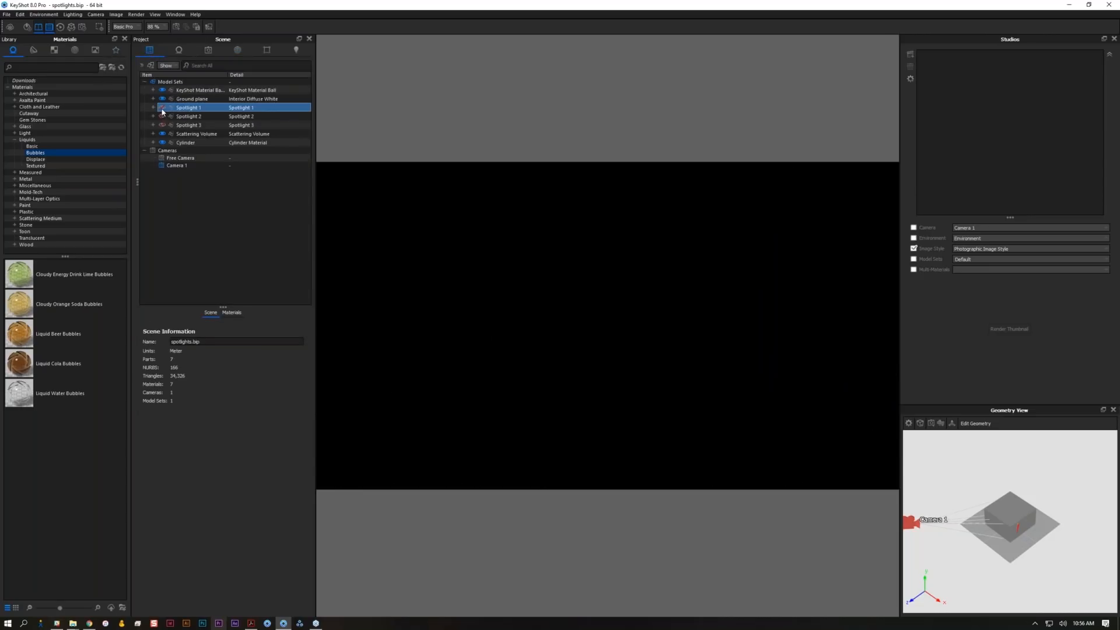
{"action": "left_click", "coordinate": [164, 117]}
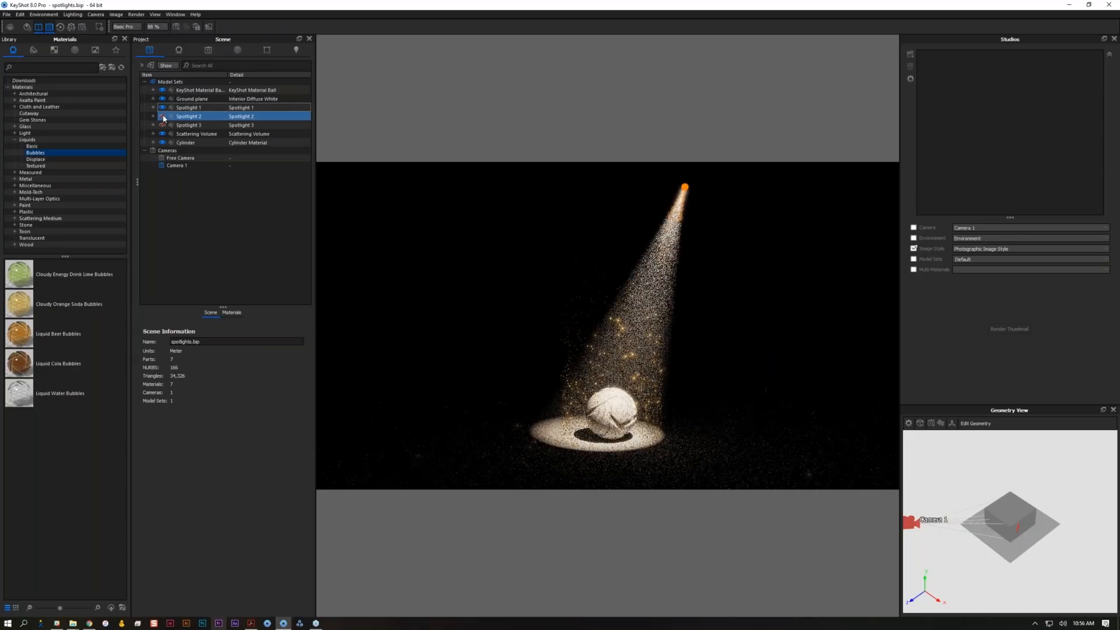
{"action": "left_click", "coordinate": [163, 116]}
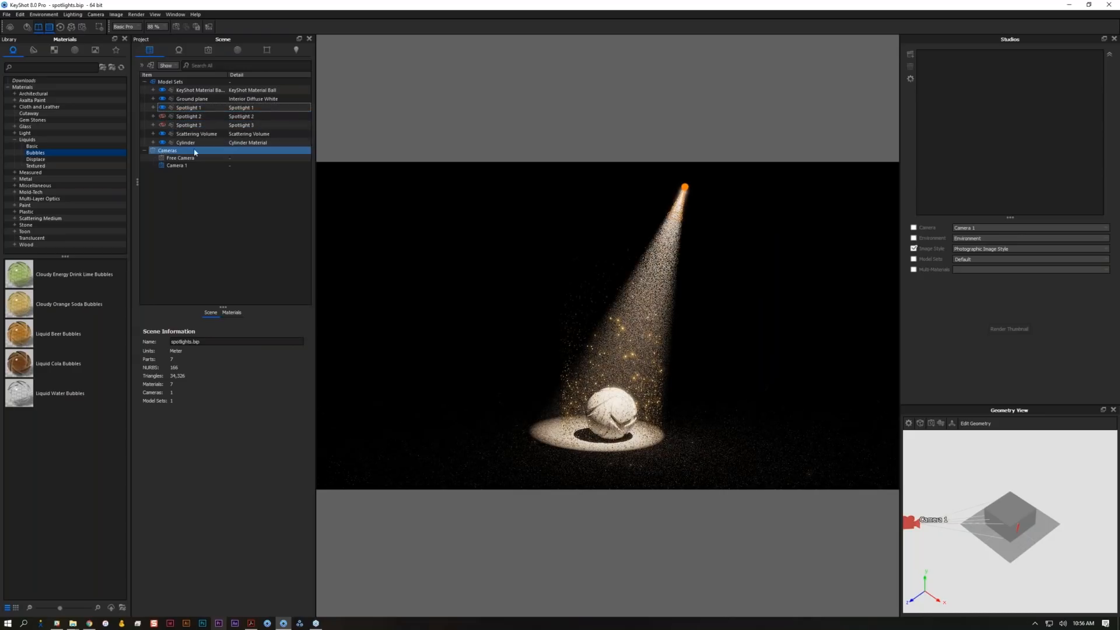
{"action": "left_click", "coordinate": [190, 144]}
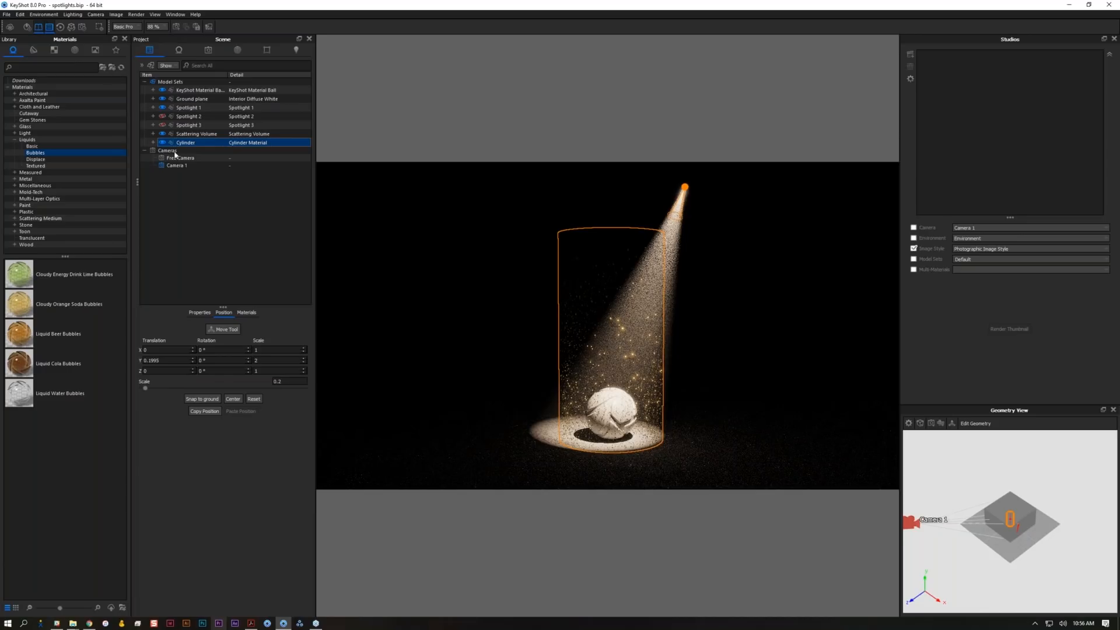
{"action": "left_click", "coordinate": [163, 142]}
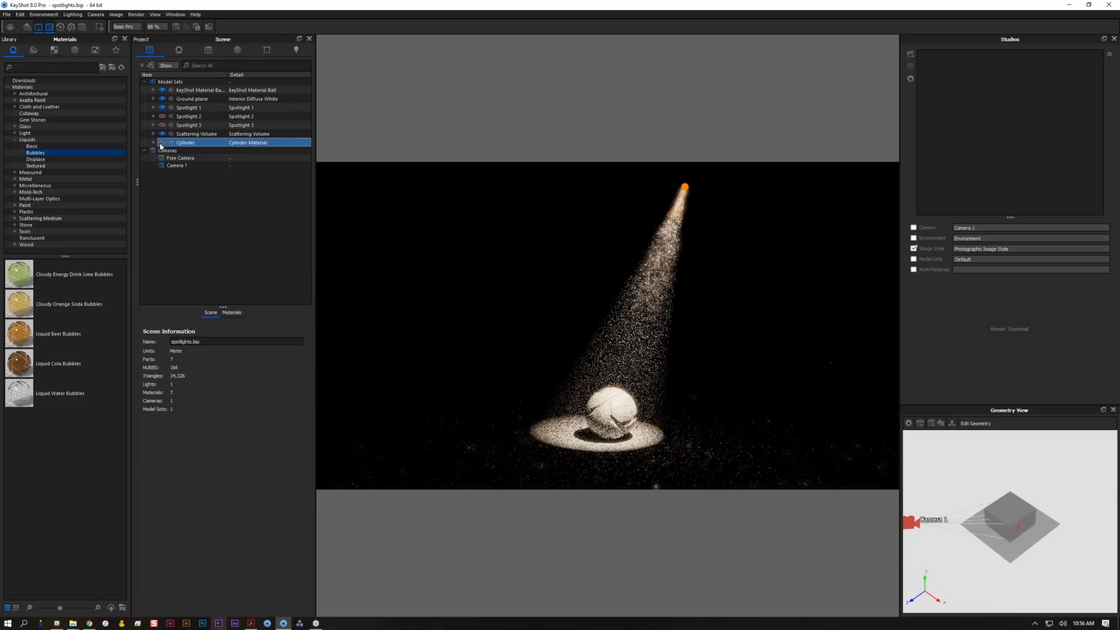
- Select the Scattering Volume, examine its extent around the material ball, and compare the scene with it hidden and shown
{"action": "left_click", "coordinate": [207, 135]}
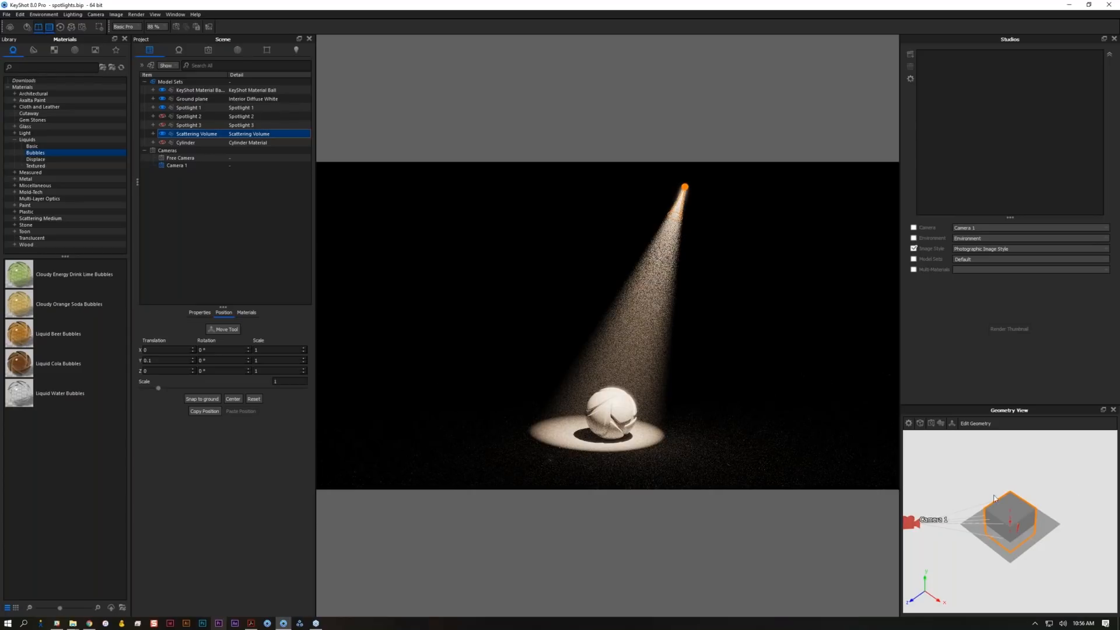
{"action": "left_click_drag", "start_coordinate": [1026, 540], "coordinate": [1001, 573]}
{"action": "scroll", "coordinate": [710, 393], "scroll_direction": "down", "scroll_amount": 1}
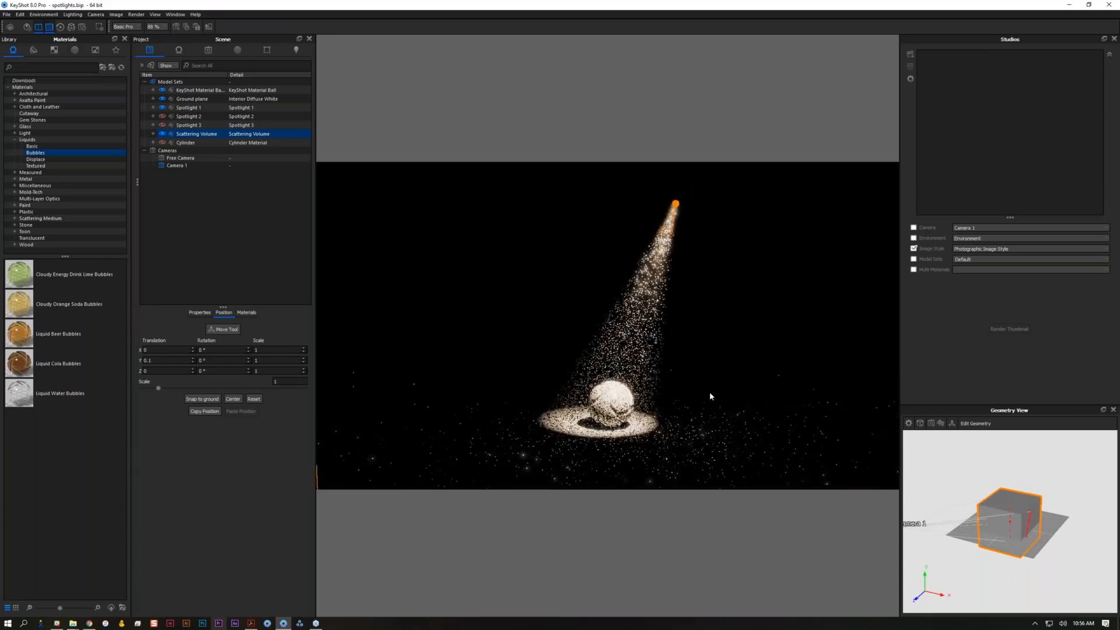
{"action": "scroll", "coordinate": [710, 393], "scroll_direction": "down", "scroll_amount": 5}
{"action": "scroll", "coordinate": [710, 393], "scroll_direction": "up", "scroll_amount": 3}
{"action": "left_click_drag", "start_coordinate": [537, 414], "coordinate": [725, 358]}
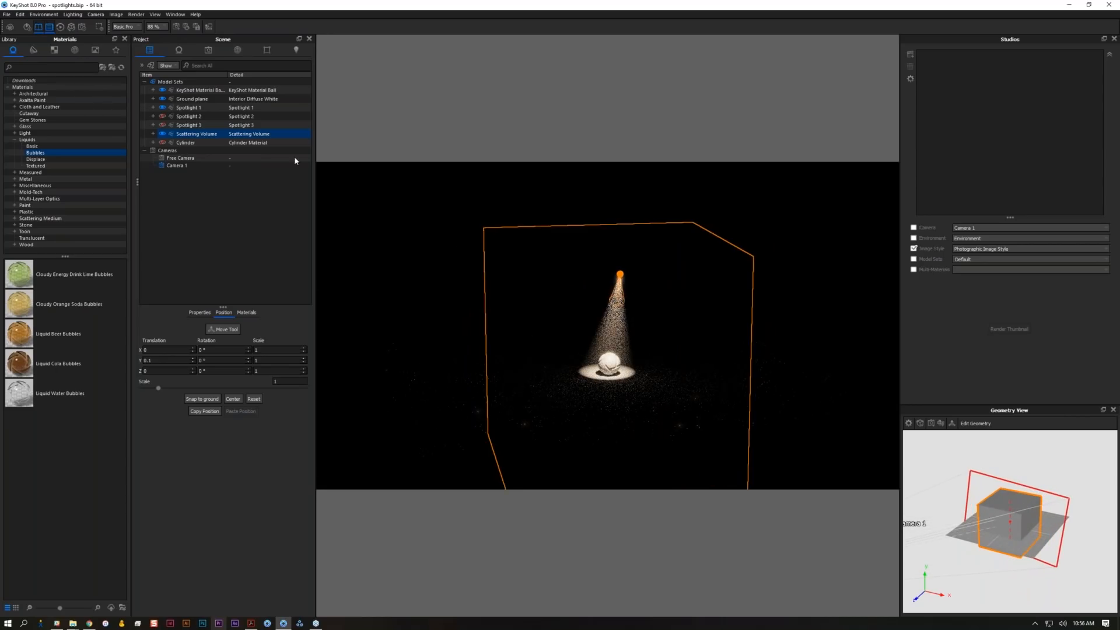
{"action": "left_click", "coordinate": [162, 134]}
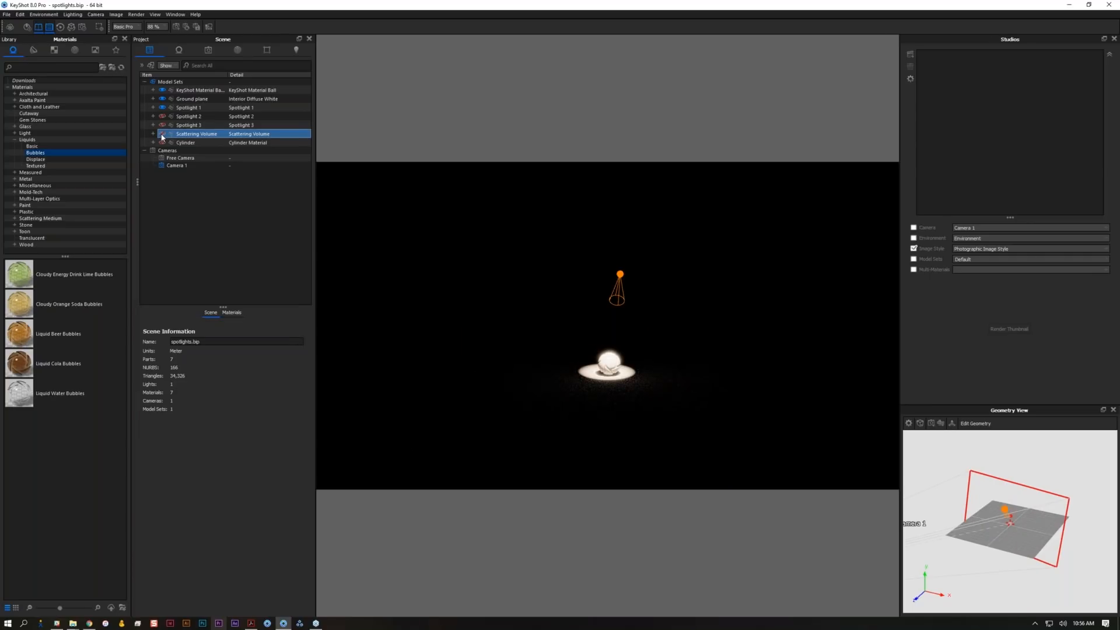
{"action": "left_click", "coordinate": [162, 135]}
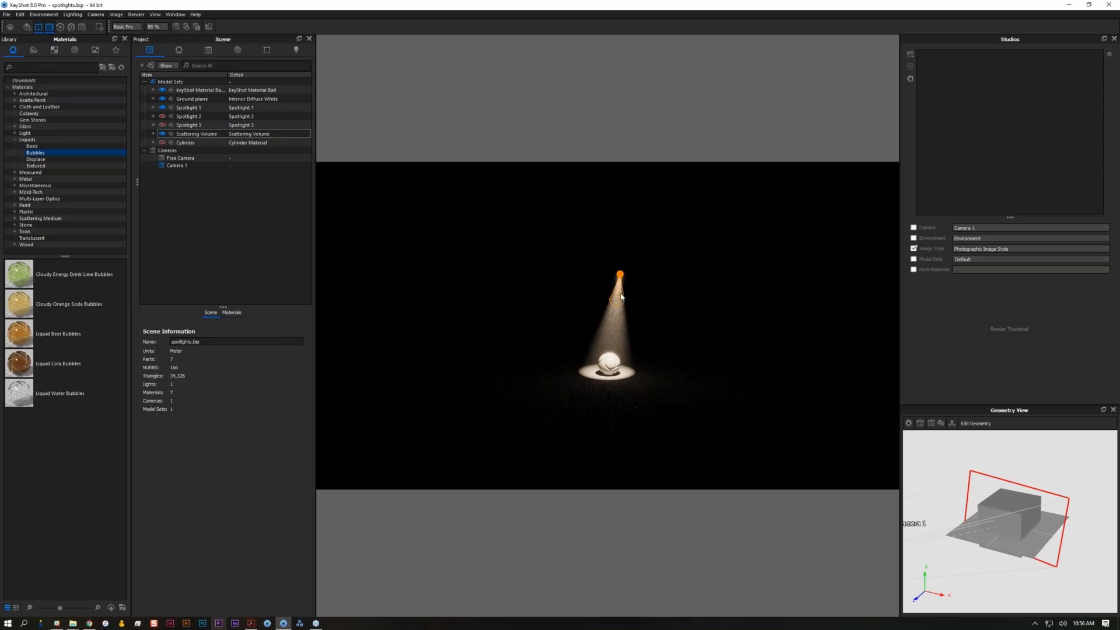
- Reposition Spotlight 1 with the Move Tool to about X 0.14, Y 0.48, rotated to about 29°, 7° and -12°
{"action": "scroll", "coordinate": [621, 309], "scroll_direction": "up", "scroll_amount": 5}
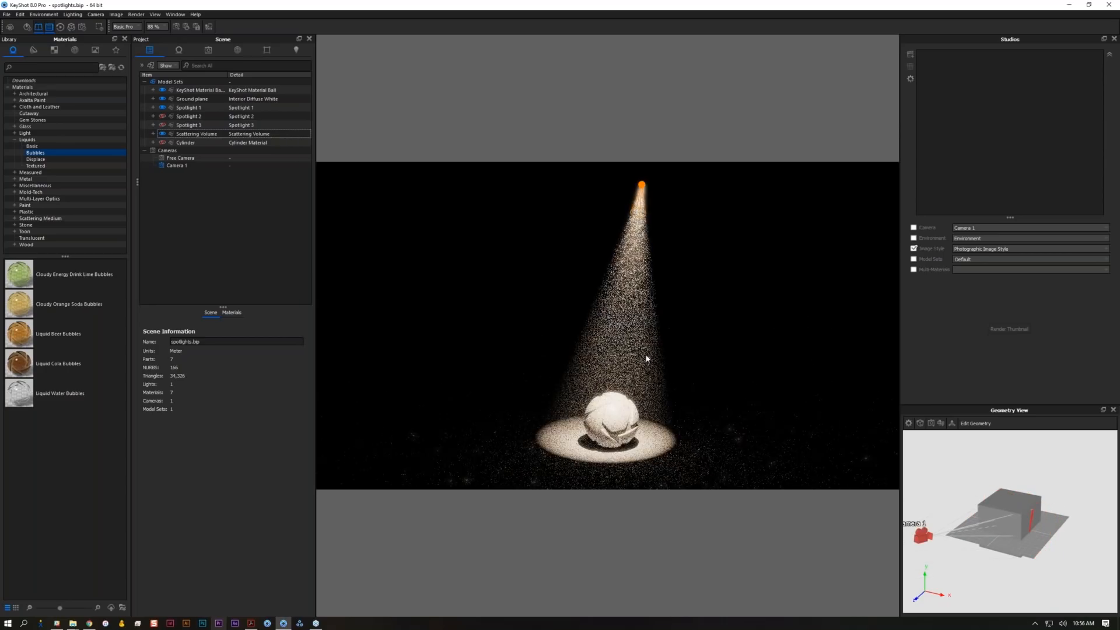
{"action": "left_click", "coordinate": [222, 109]}
{"action": "left_click", "coordinate": [195, 115]}
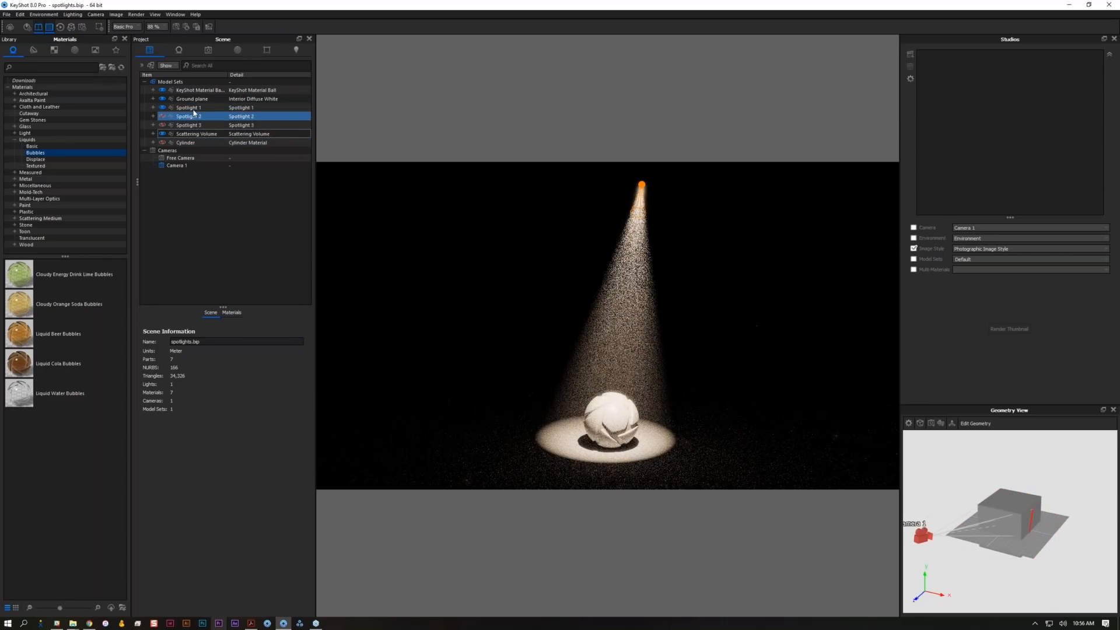
{"action": "left_click", "coordinate": [192, 108]}
{"action": "left_click", "coordinate": [224, 329]}
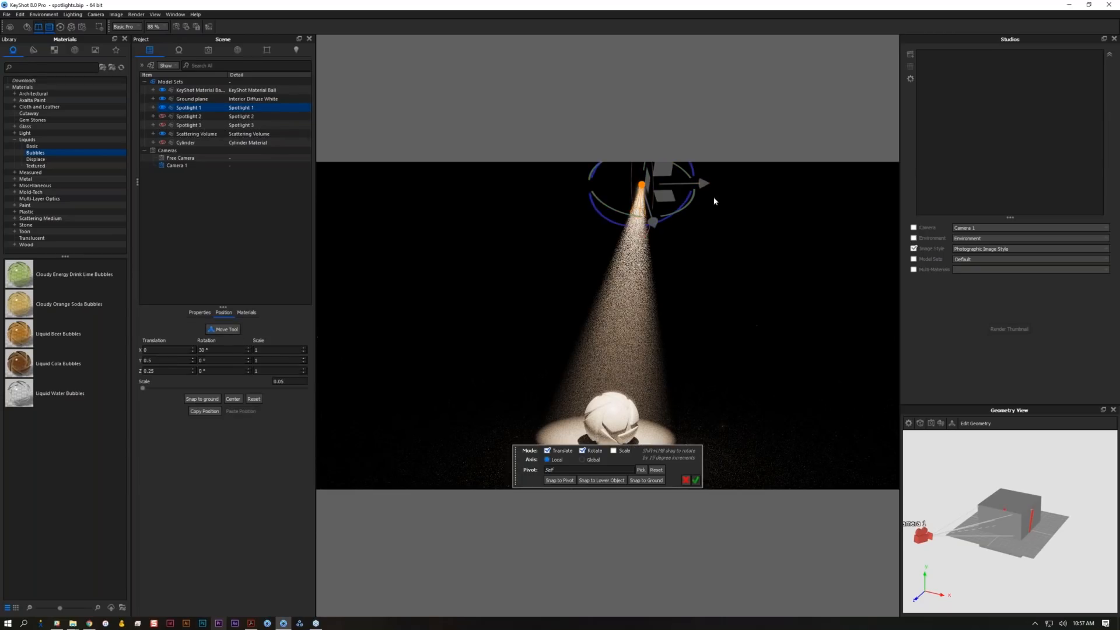
{"action": "left_click_drag", "start_coordinate": [667, 198], "coordinate": [690, 205]}
{"action": "left_click_drag", "start_coordinate": [765, 208], "coordinate": [773, 201]}
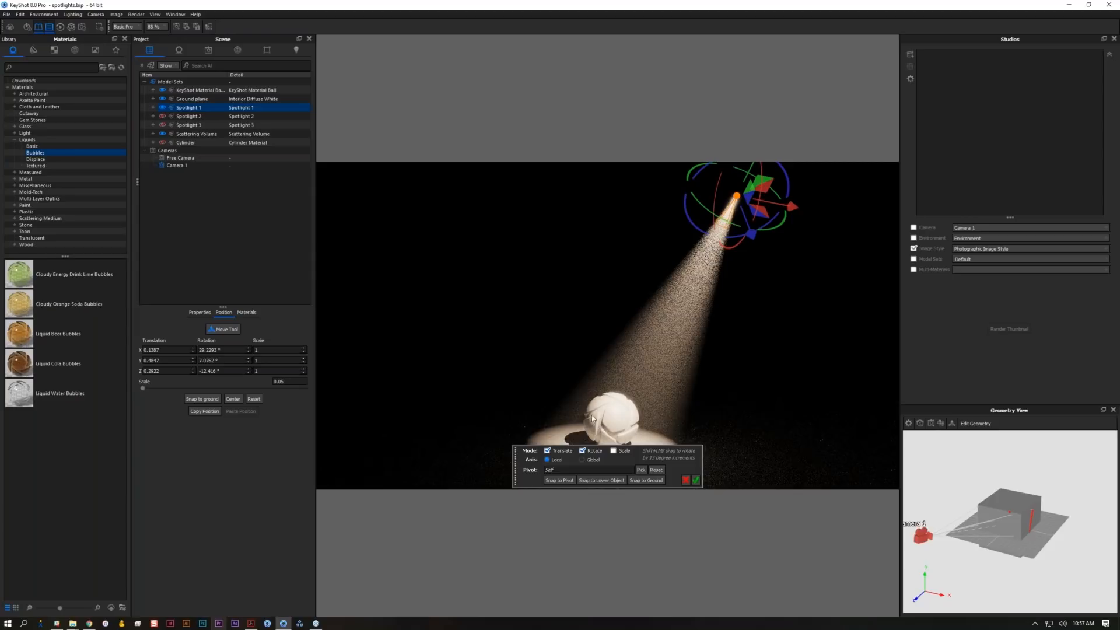
- Set the pivot to KeyShot Material Ball 100mm, rotate Spotlight 1 around it to about 31°, 2° and -26°, and apply the move
{"action": "left_click", "coordinate": [641, 470]}
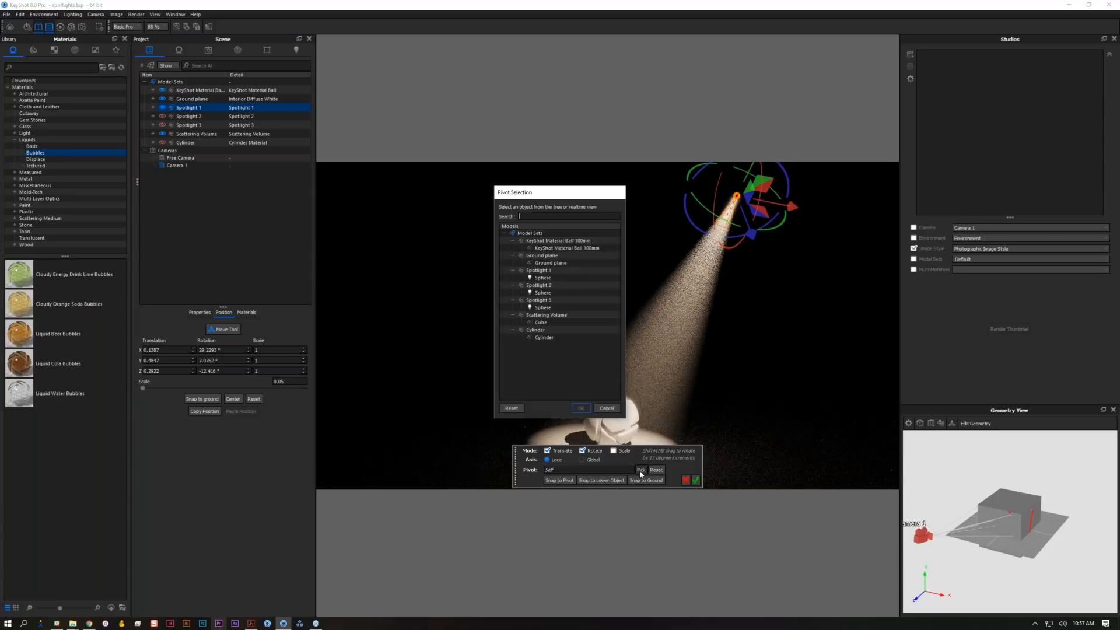
{"action": "left_click", "coordinate": [553, 241]}
{"action": "left_click", "coordinate": [581, 409]}
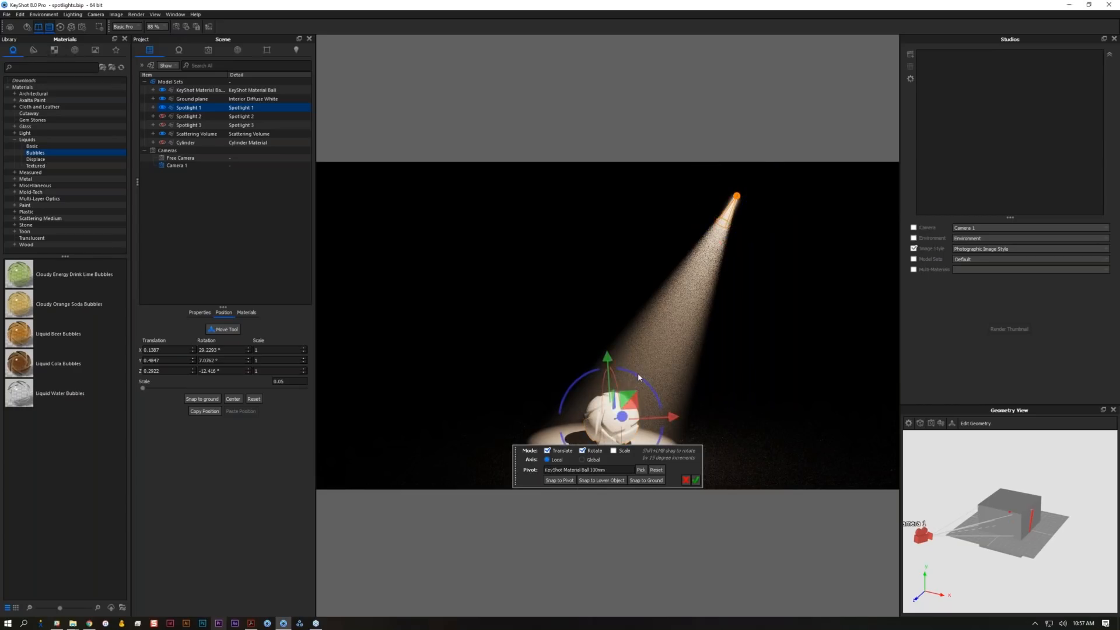
{"action": "left_click_drag", "start_coordinate": [638, 373], "coordinate": [651, 333]}
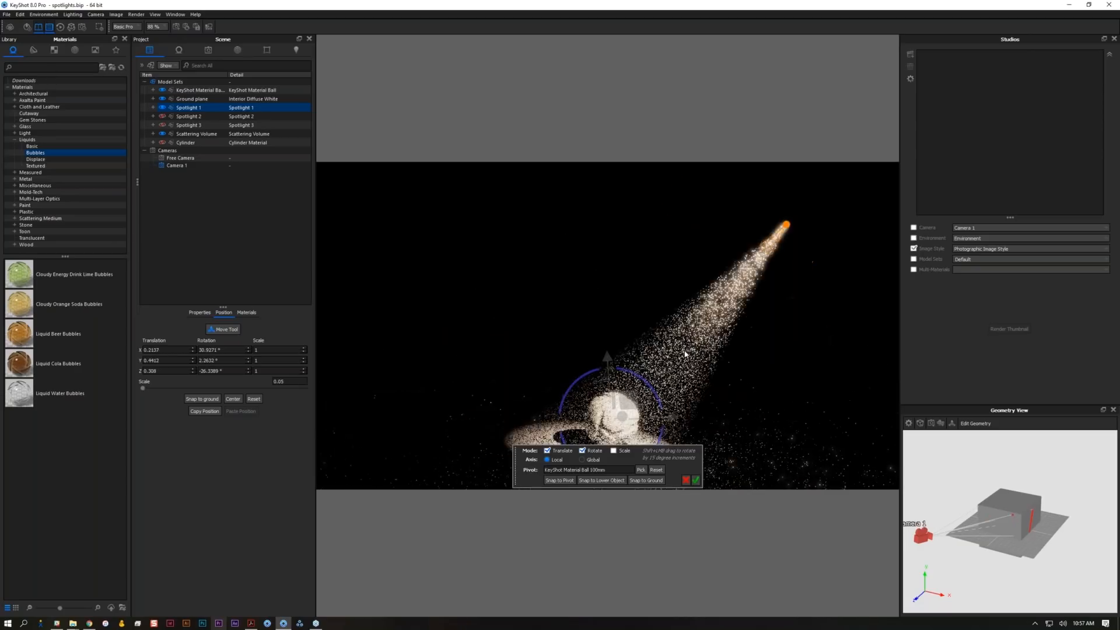
{"action": "left_click", "coordinate": [695, 481]}
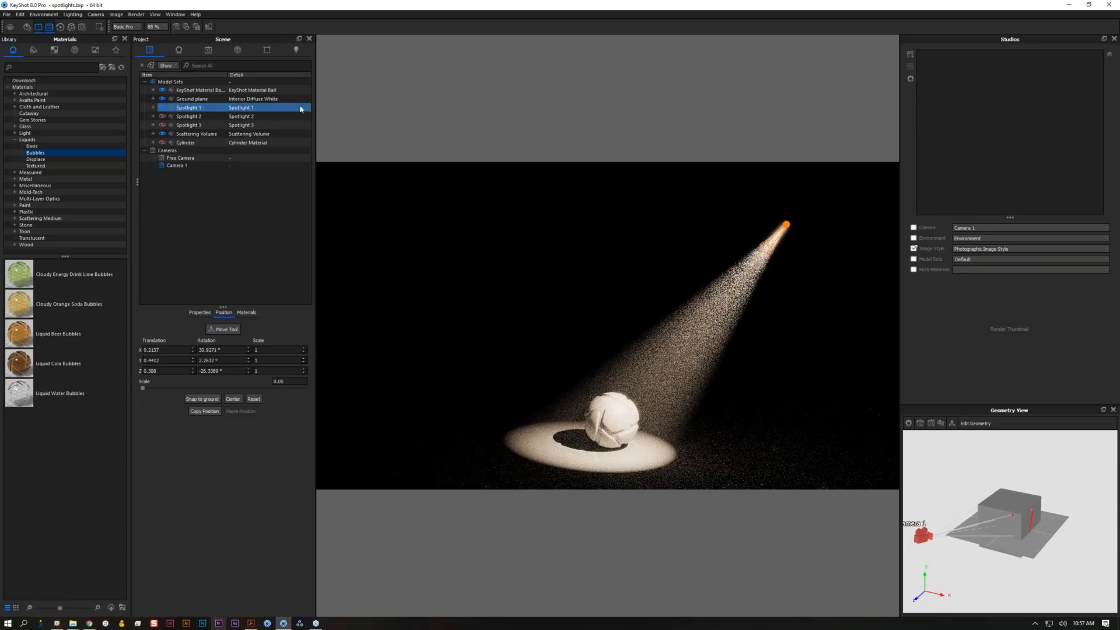
- Set Spotlight 1's beam angle to 36° and its falloff to 0
{"action": "left_click", "coordinate": [156, 108]}
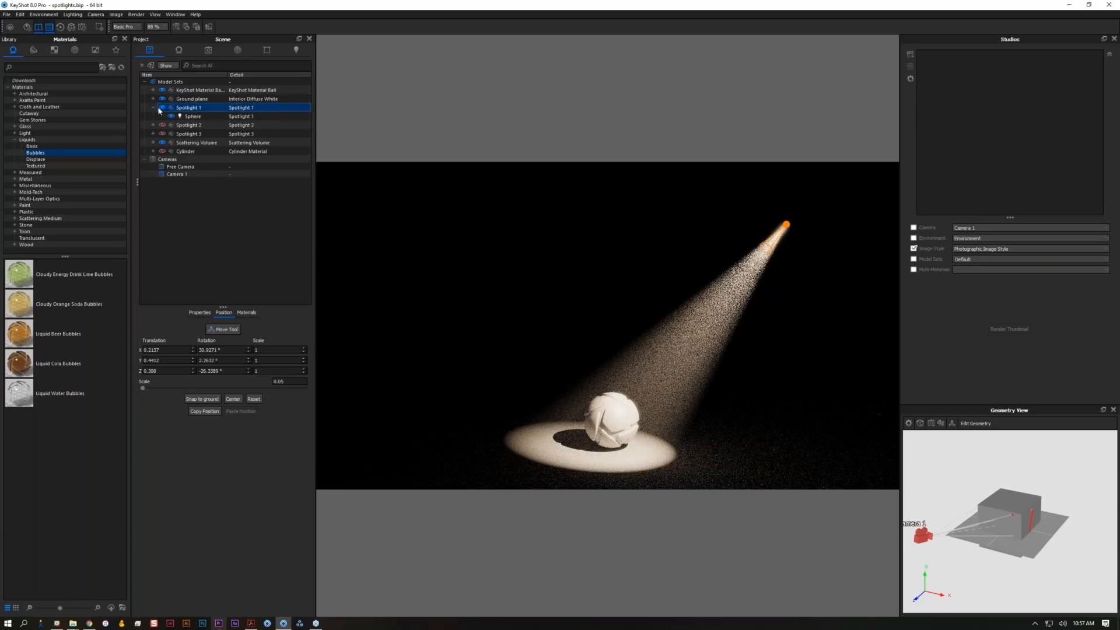
{"action": "double_click", "coordinate": [246, 108]}
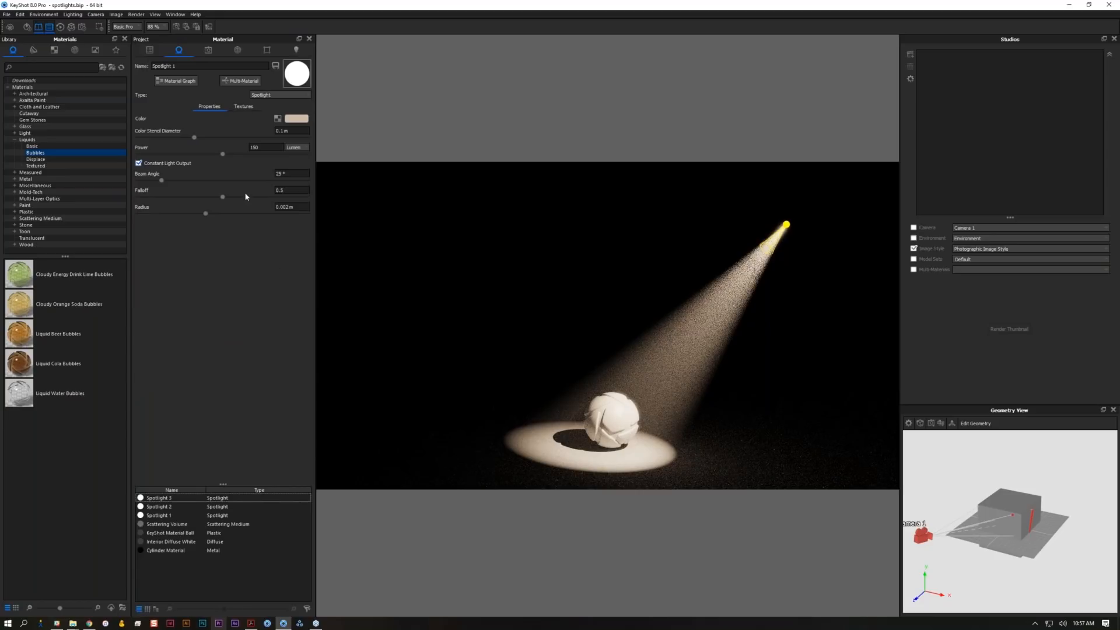
{"action": "left_click_drag", "start_coordinate": [162, 180], "coordinate": [139, 197]}
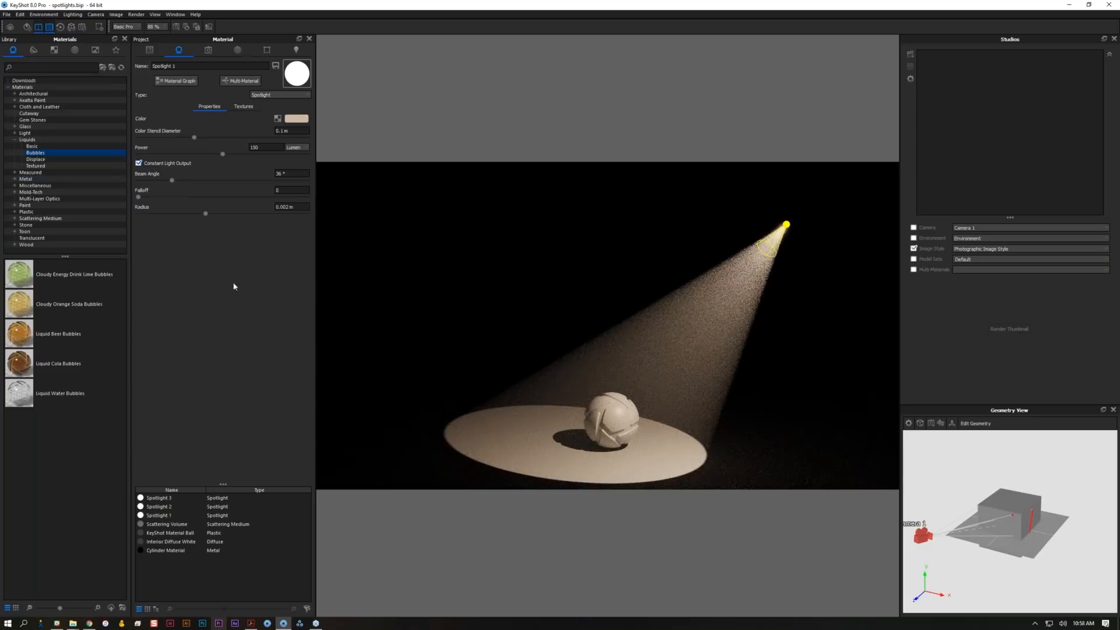
- Enlarge Spotlight 1's light source radius to 0.1 m
{"action": "left_click_drag", "start_coordinate": [205, 214], "coordinate": [317, 223]}
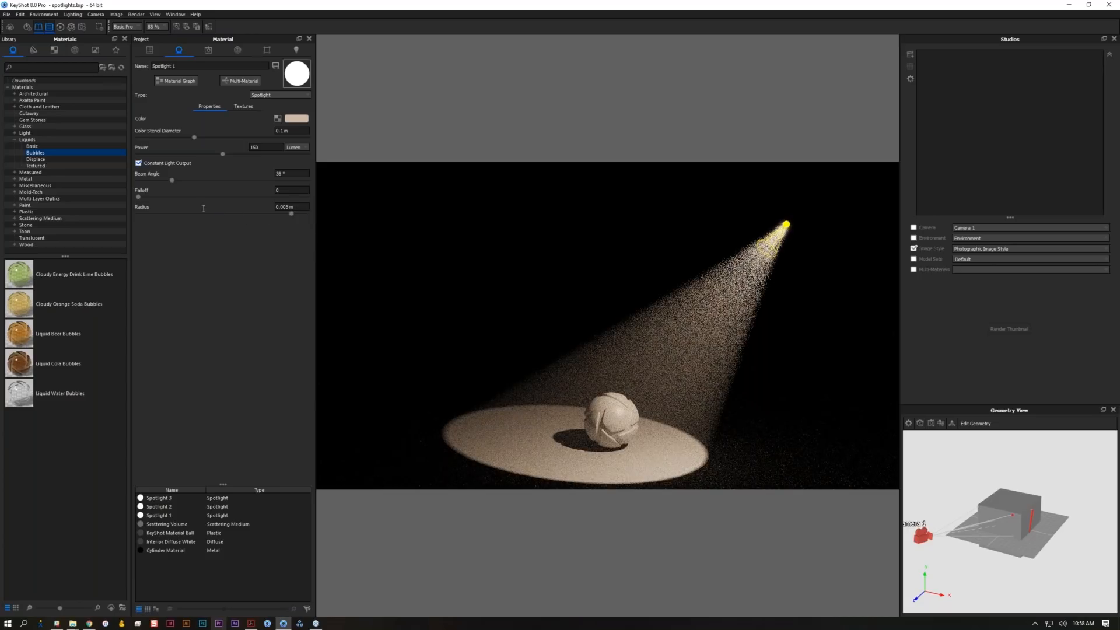
{"action": "left_click", "coordinate": [290, 207]}
{"action": "type", "text": "0.1"}
{"action": "key", "text": "Return"}
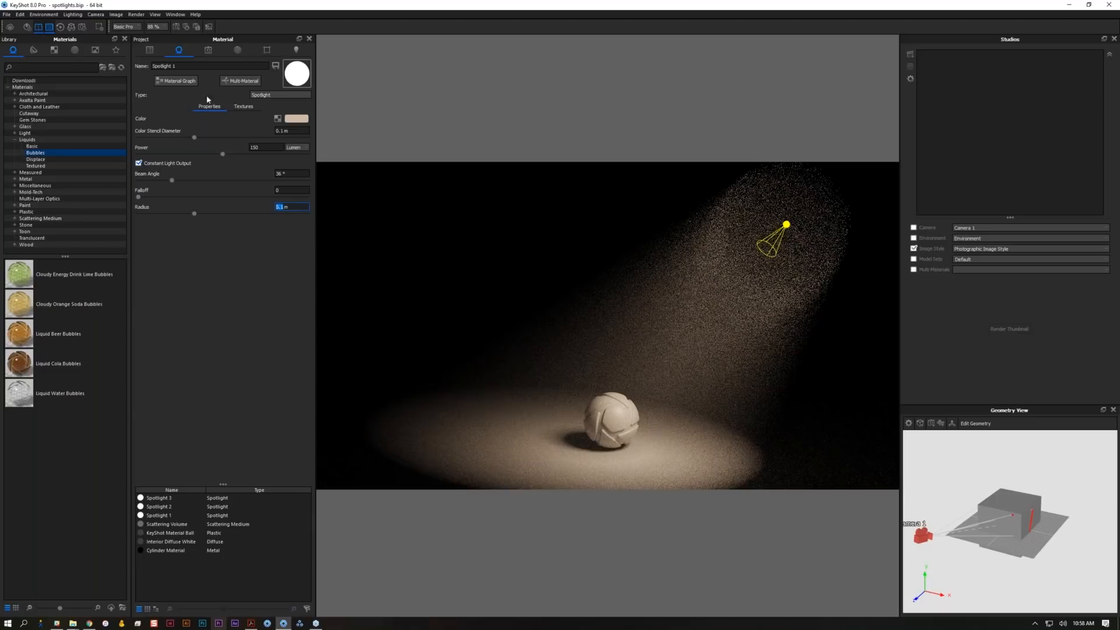
- Examine the Scattering Volume material's advanced properties and its density and transmission texture slots
{"action": "left_click", "coordinate": [225, 524]}
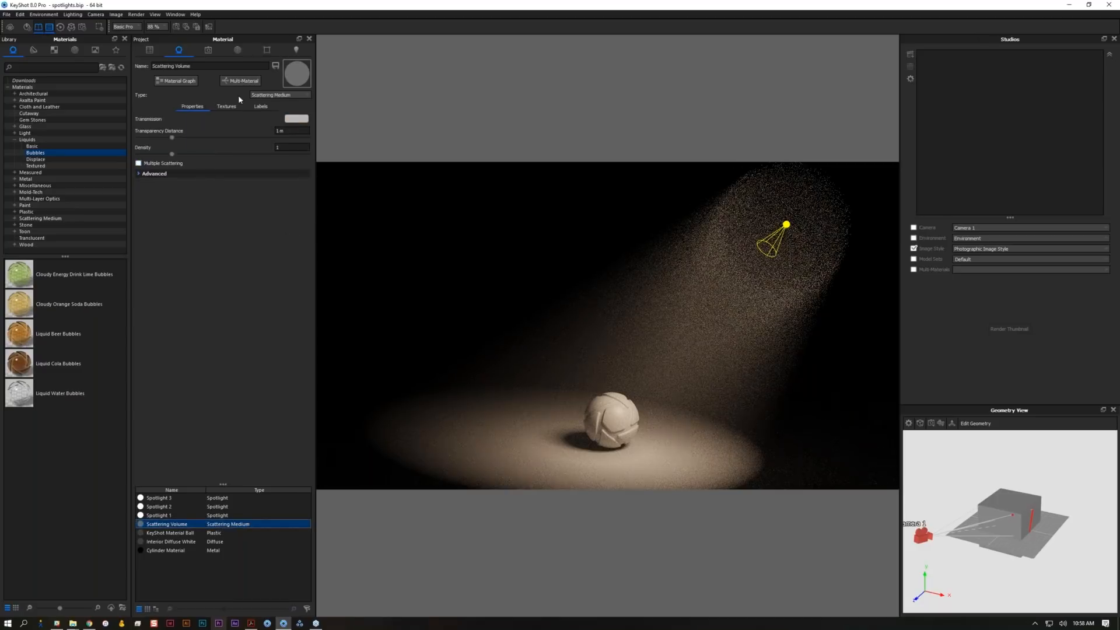
{"action": "left_click", "coordinate": [219, 173]}
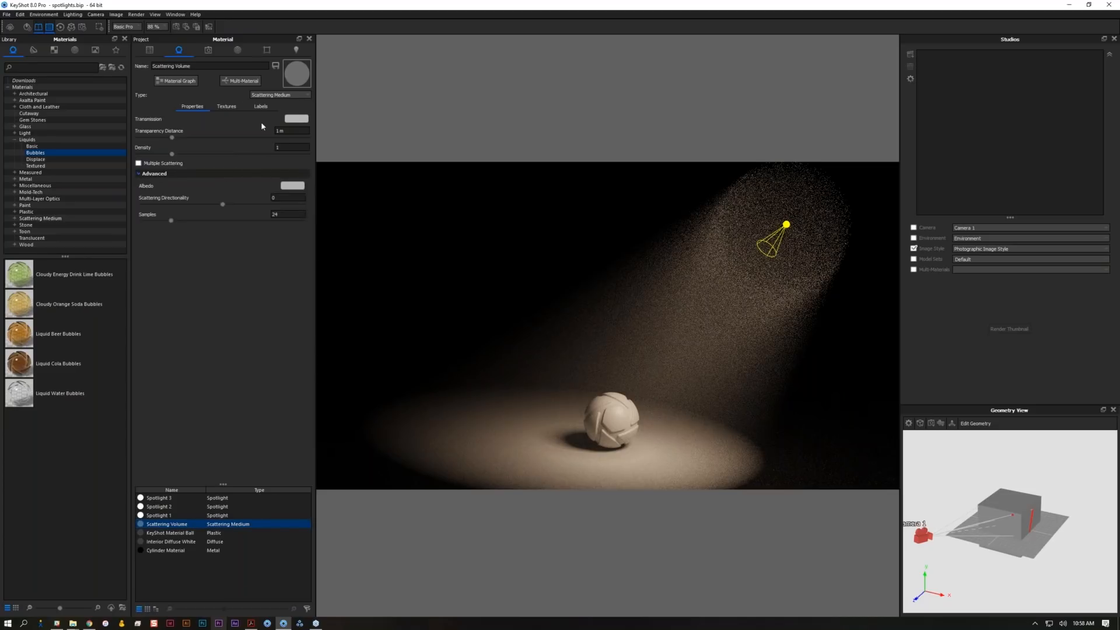
{"action": "left_click", "coordinate": [227, 107]}
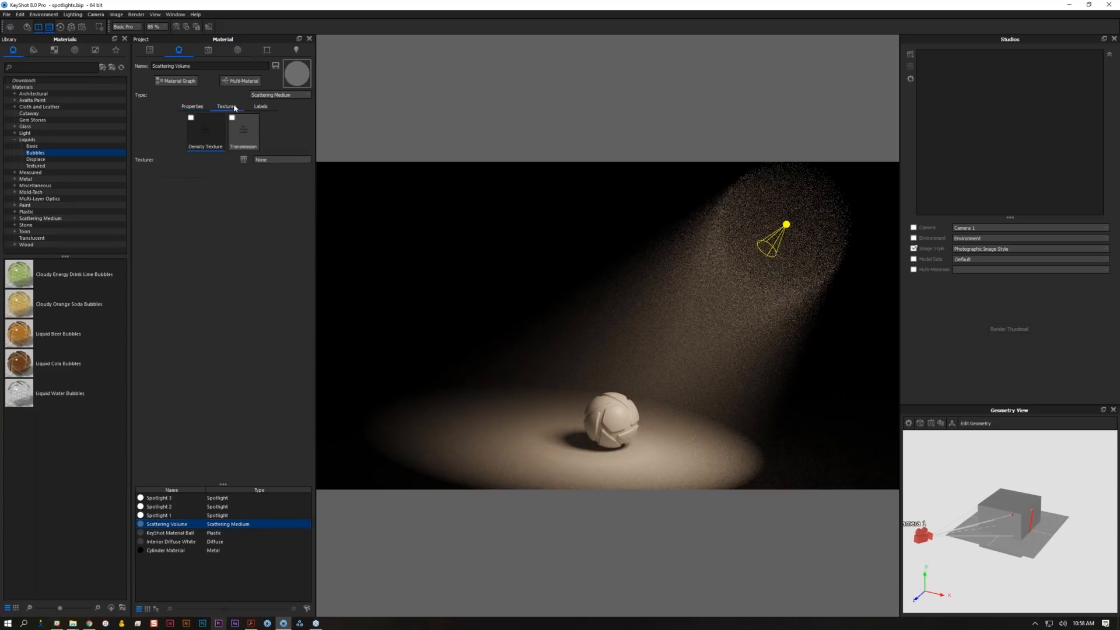
{"action": "left_click", "coordinate": [192, 107]}
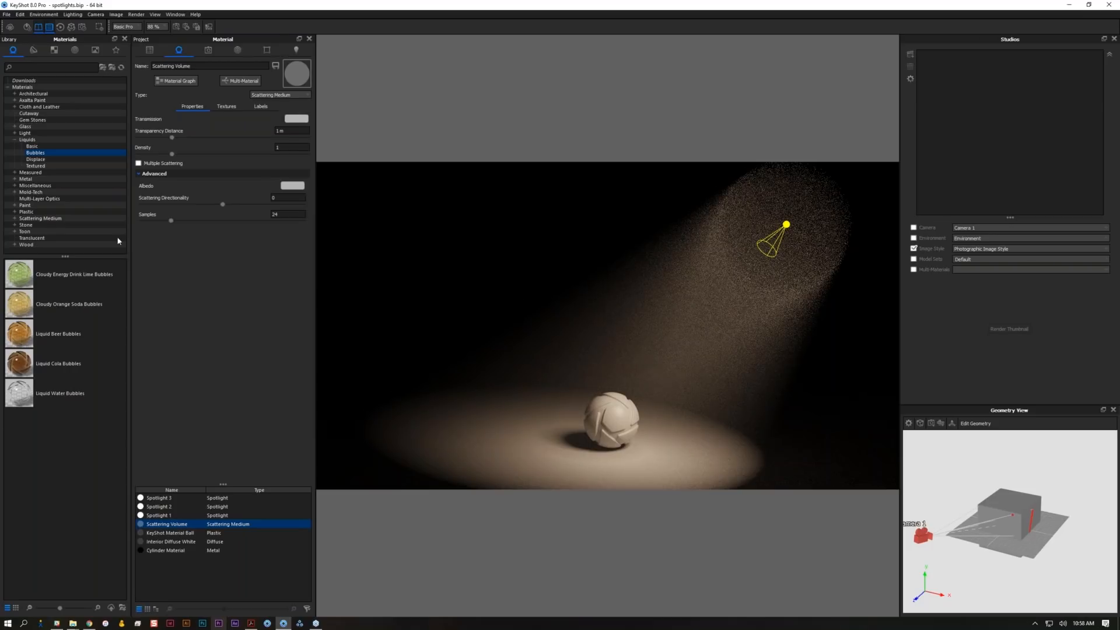
- Browse the Scattering Medium materials in the library, including the fog, open-cell foam, sponge and VDB cloud presets
{"action": "left_click", "coordinate": [54, 220]}
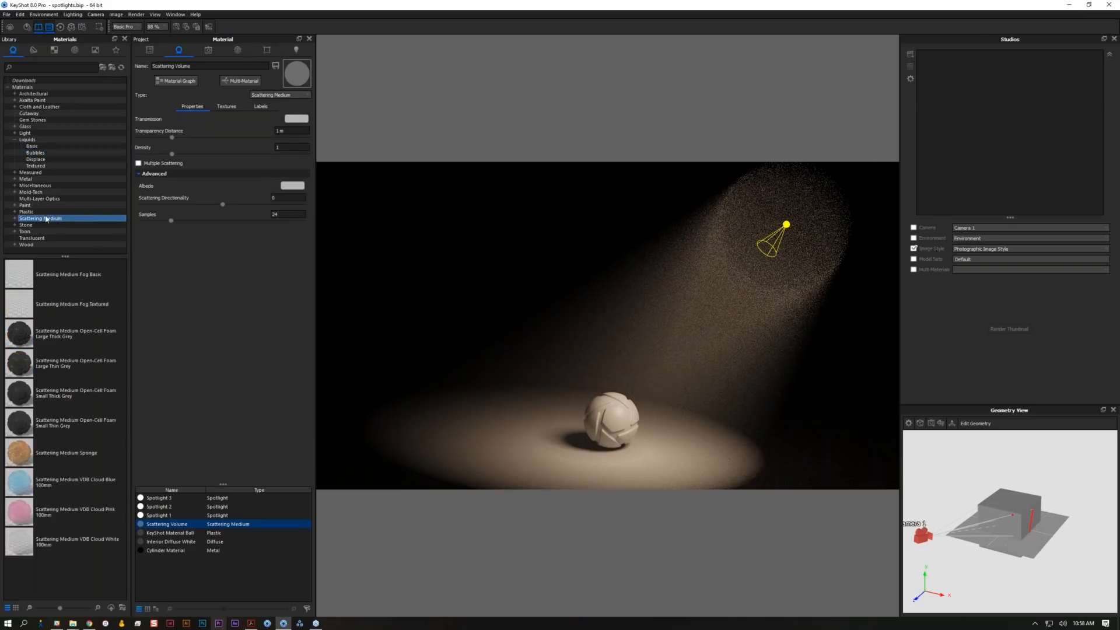
{"action": "left_click", "coordinate": [76, 276]}
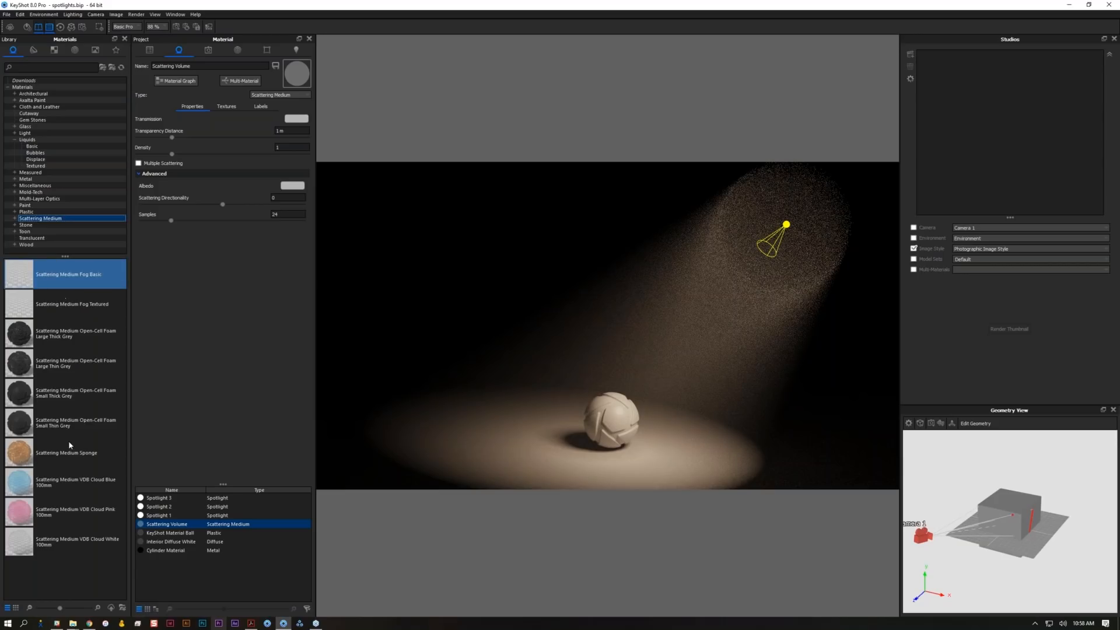
{"action": "left_click", "coordinate": [67, 397]}
{"action": "left_click", "coordinate": [59, 539]}
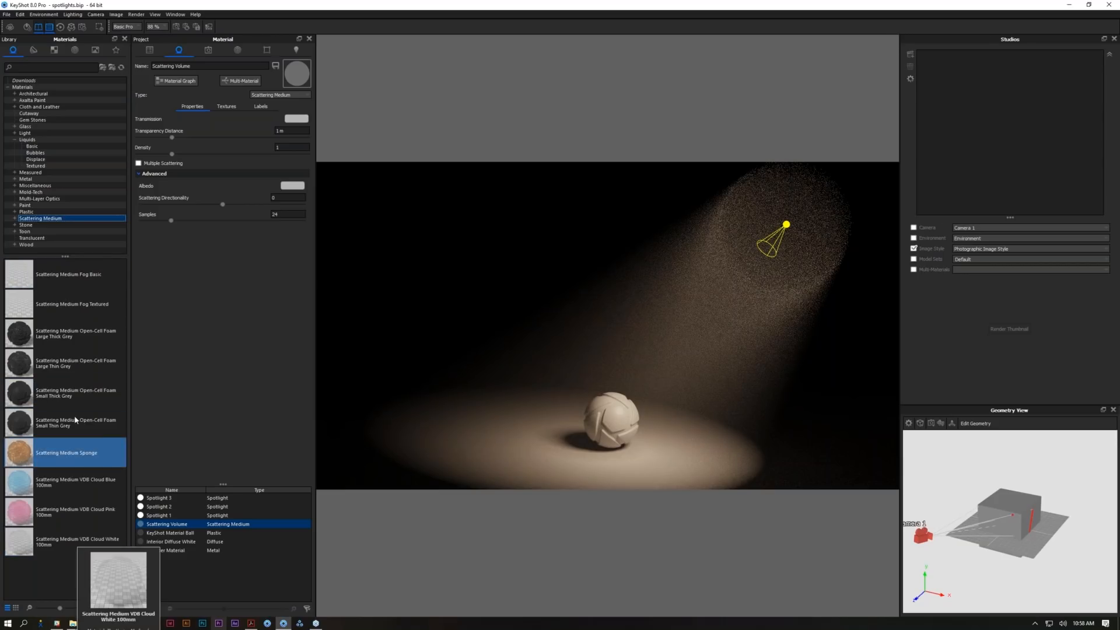
{"action": "left_click", "coordinate": [82, 344]}
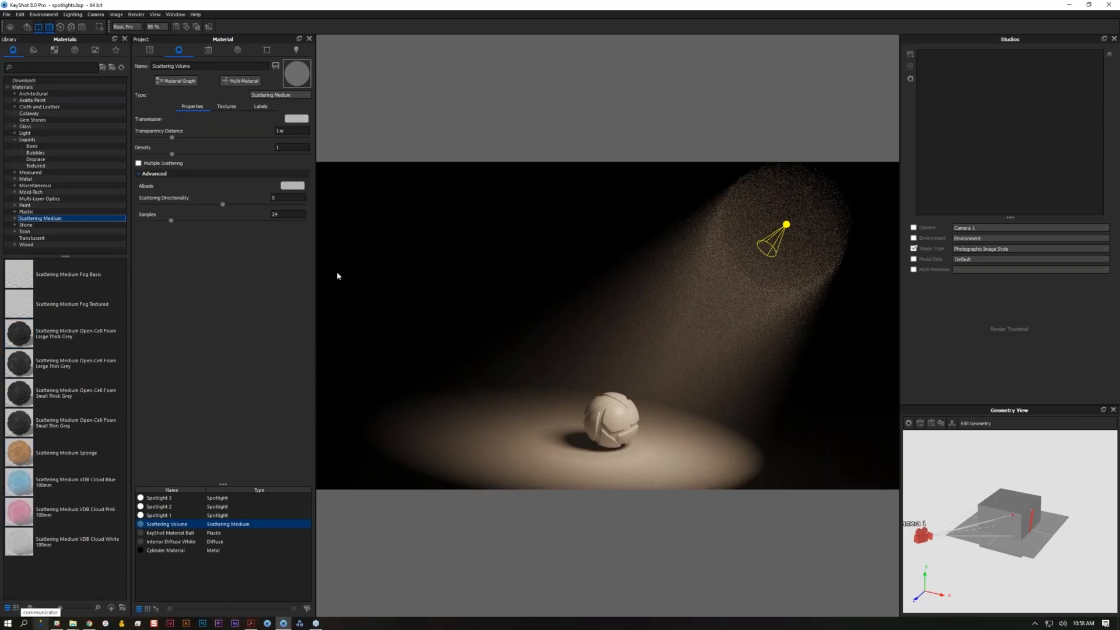
- Pause the real-time render and look over the still image output options of the render settings
{"action": "key", "text": "shift+p"}
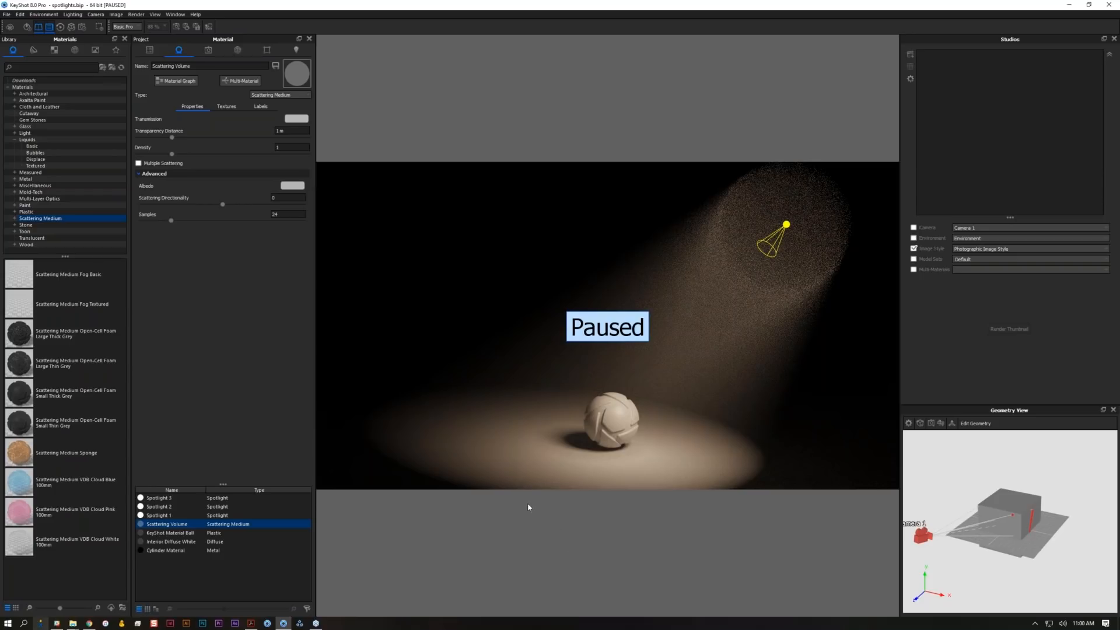
{"action": "key", "text": "ctrl+p"}
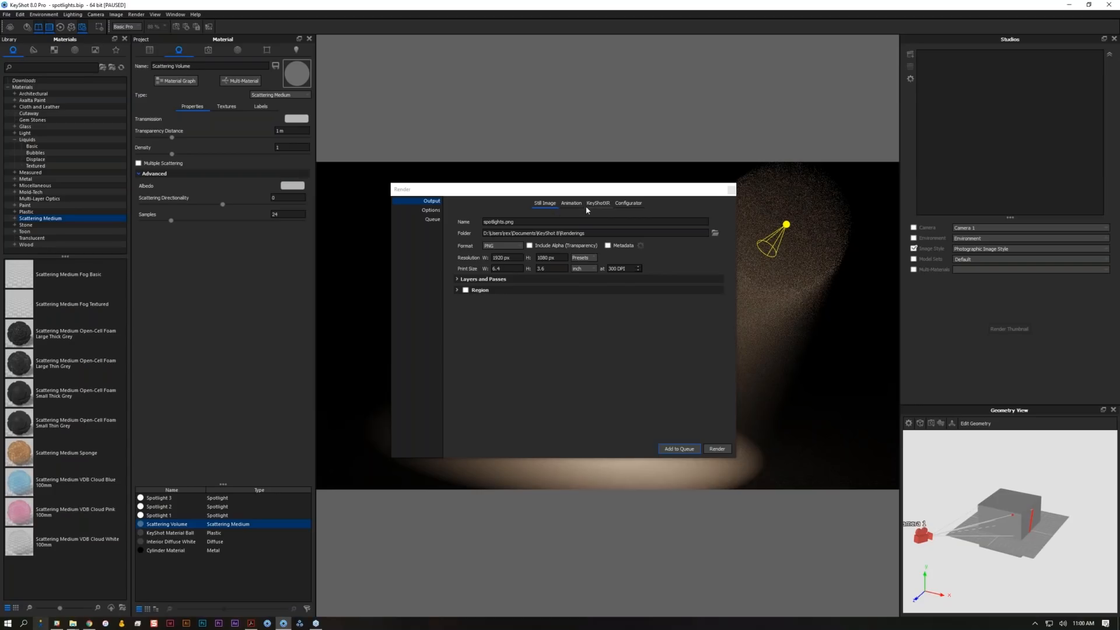
{"action": "left_click", "coordinate": [731, 191]}
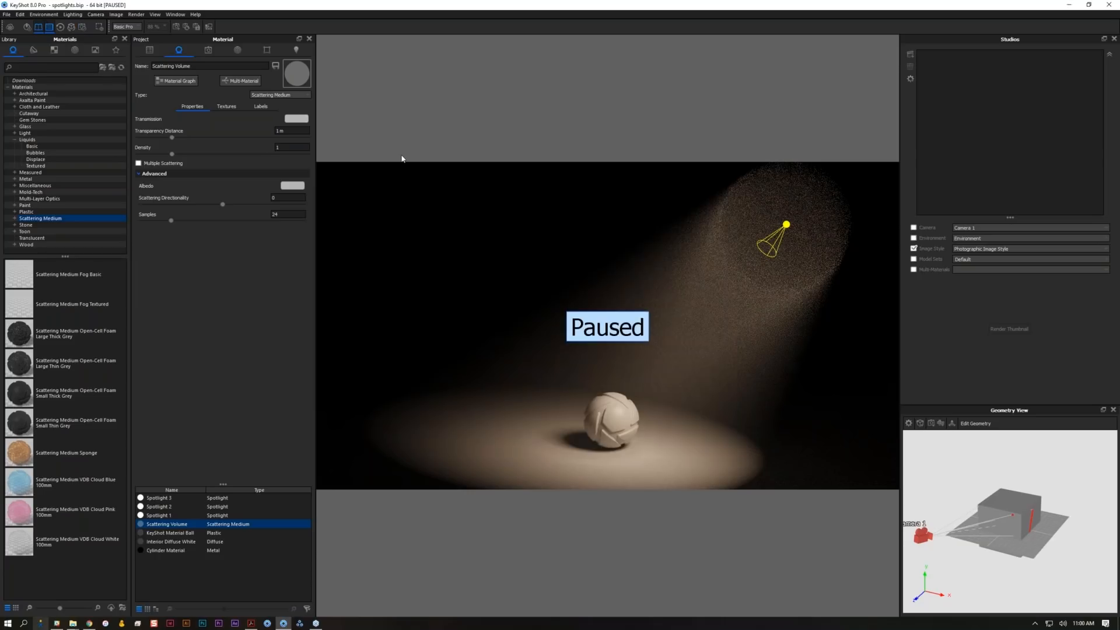
- Add a Basic image style with its default name and switch the scene back to Photographic Image Style
{"action": "left_click", "coordinate": [268, 50]}
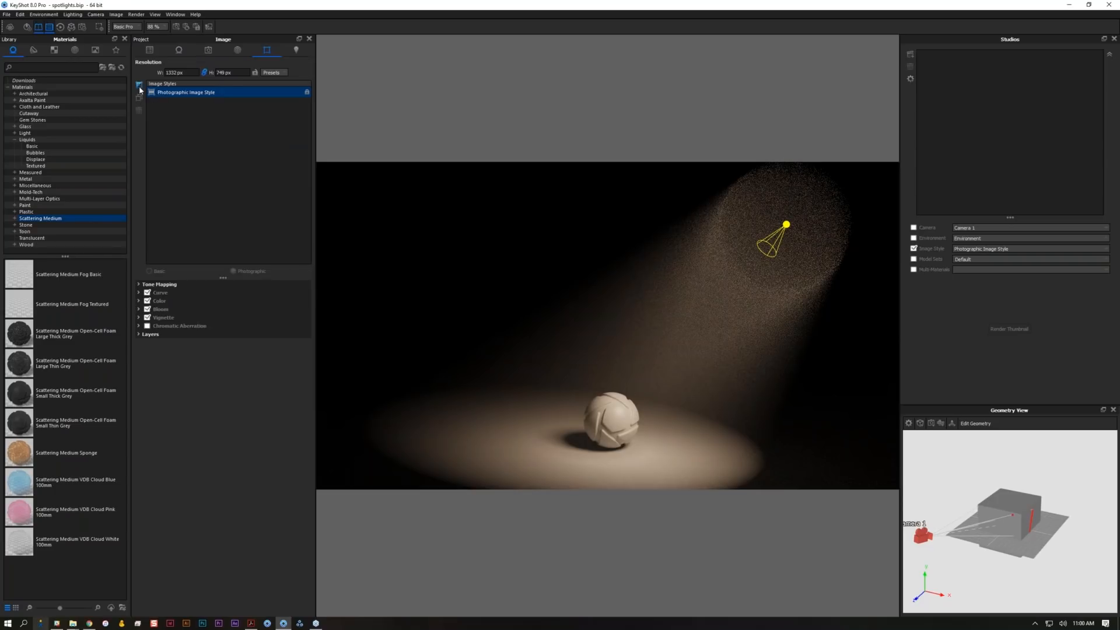
{"action": "left_click", "coordinate": [140, 86]}
{"action": "double_click", "coordinate": [164, 102]}
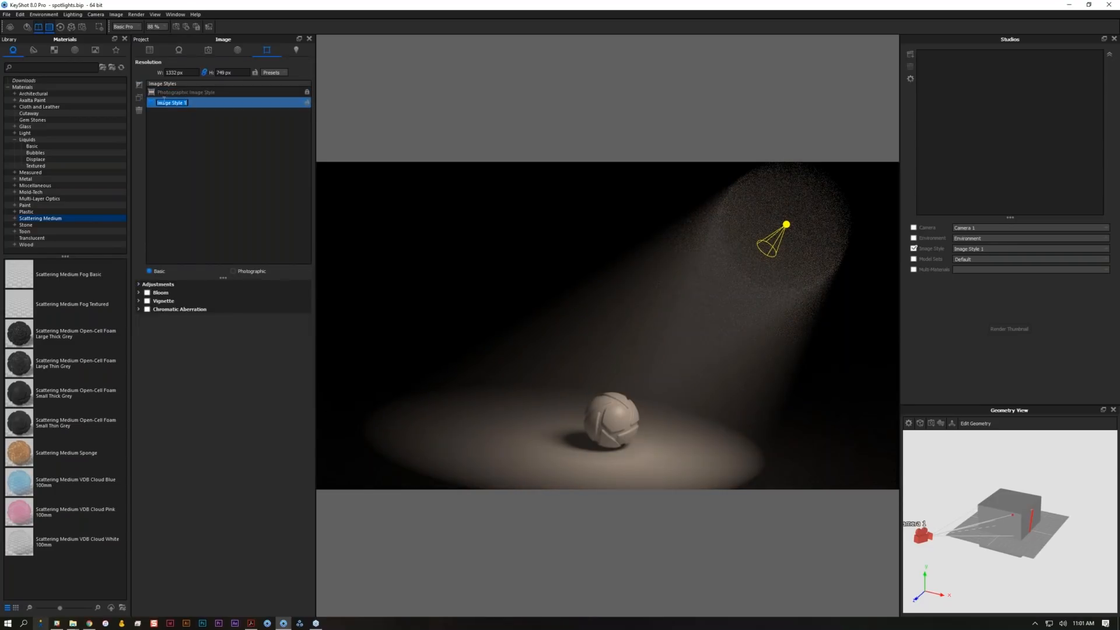
{"action": "key", "text": "Return"}
{"action": "left_click", "coordinate": [172, 93]}
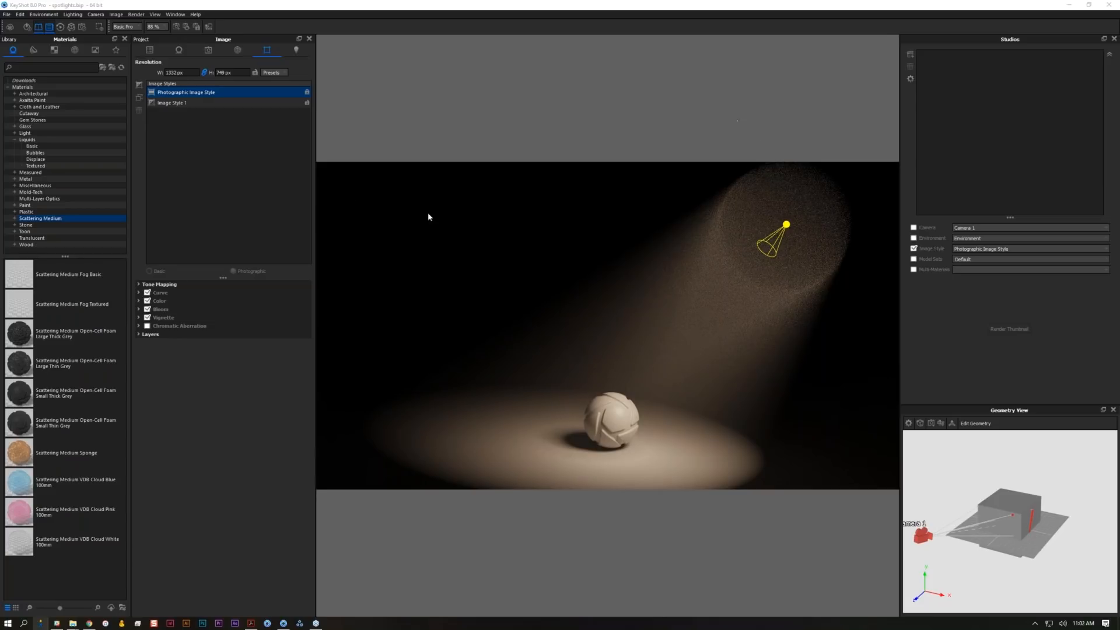
- Open the recent scene cutaway.bip with real-time rendering running
{"action": "key", "text": "shift+p"}
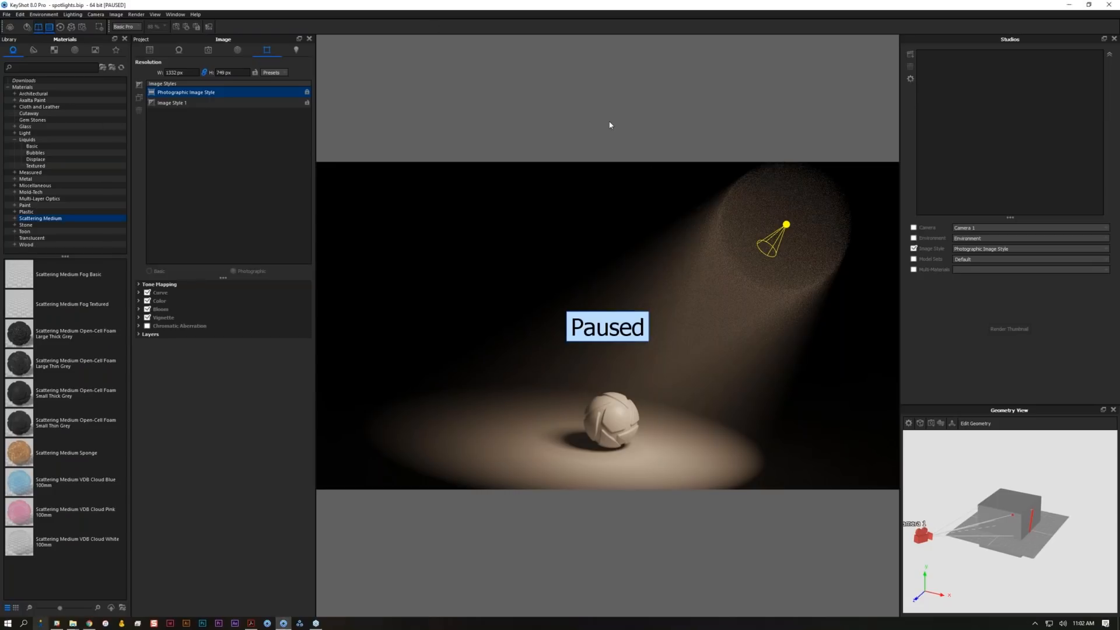
{"action": "key", "text": "shift+p"}
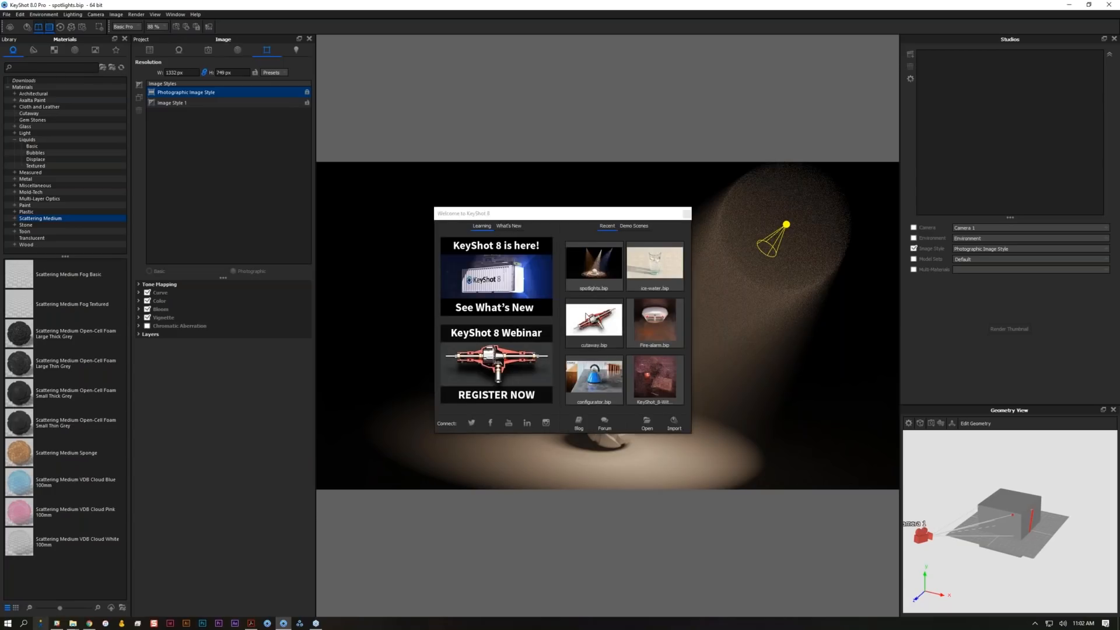
{"action": "left_click", "coordinate": [586, 313]}
{"action": "left_click", "coordinate": [589, 320]}
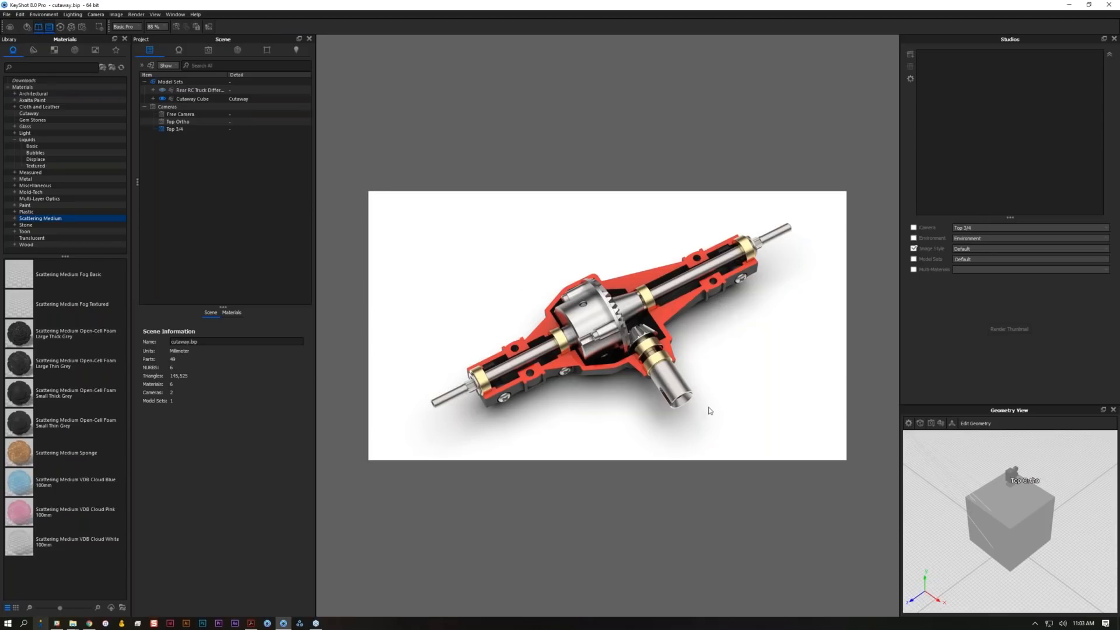
- Look over the available scene export formats and the STL export's save options without exporting
{"action": "left_click", "coordinate": [7, 14]}
{"action": "mouse_move", "coordinate": [47, 123]}
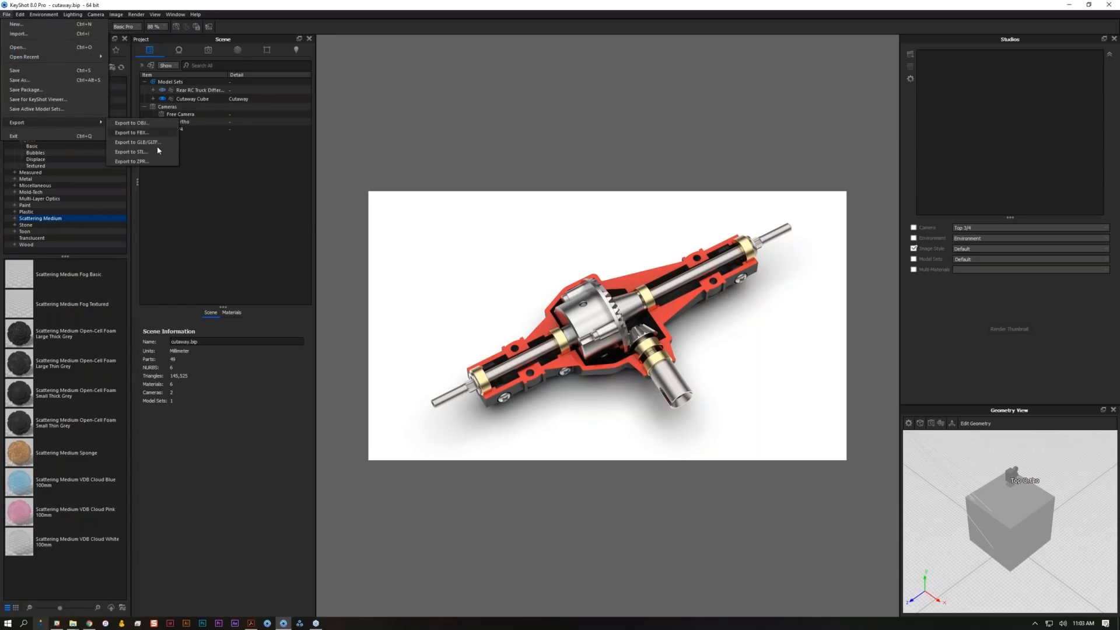
{"action": "left_click", "coordinate": [158, 151]}
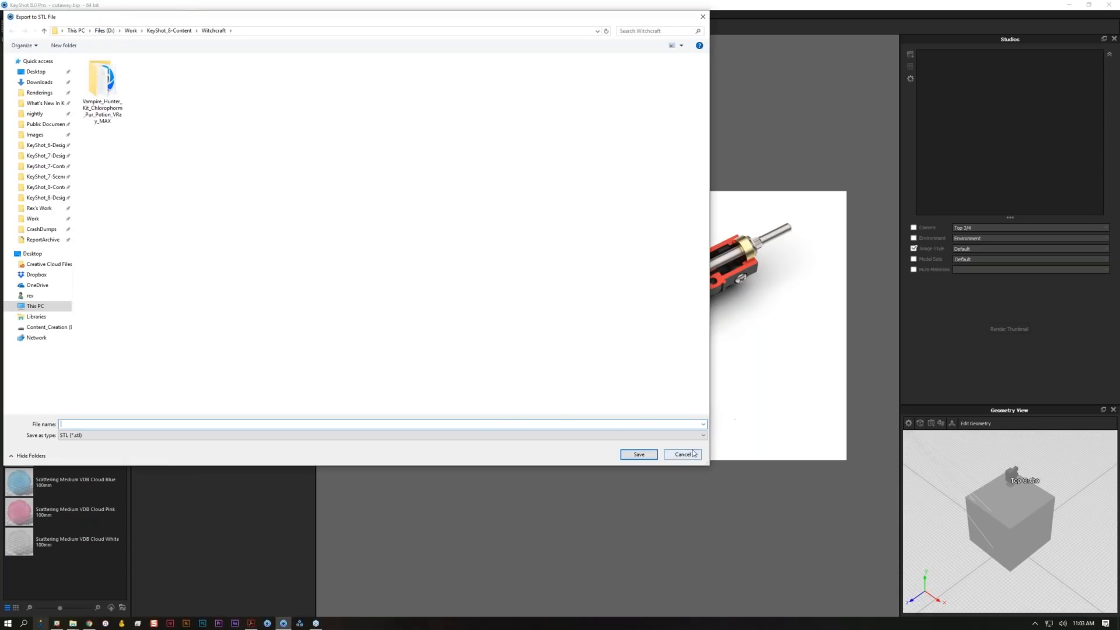
{"action": "left_click", "coordinate": [693, 453]}
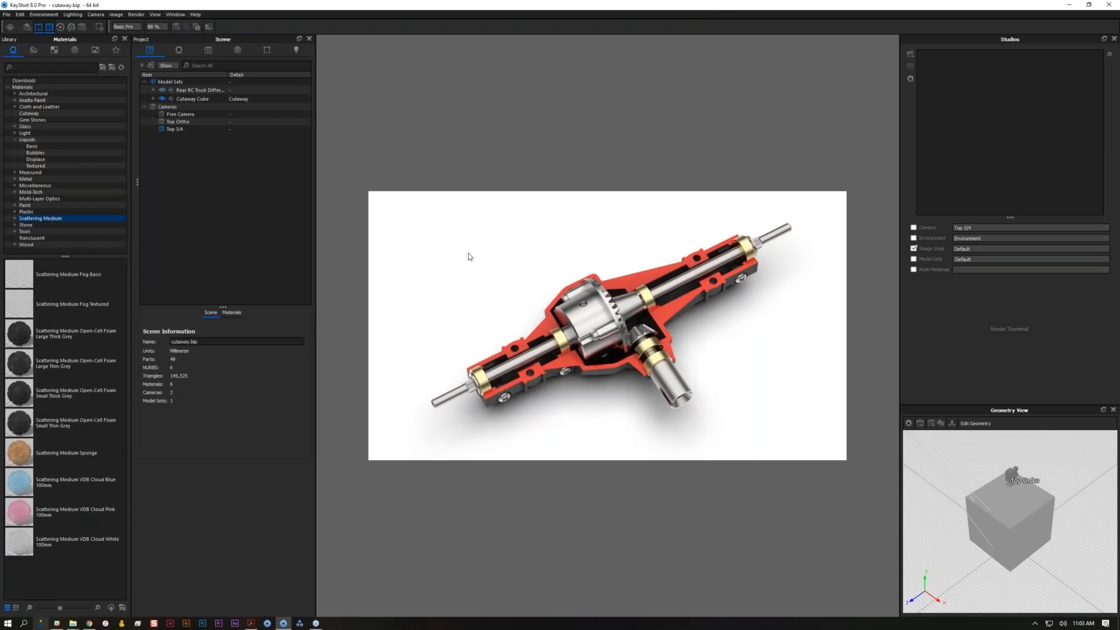
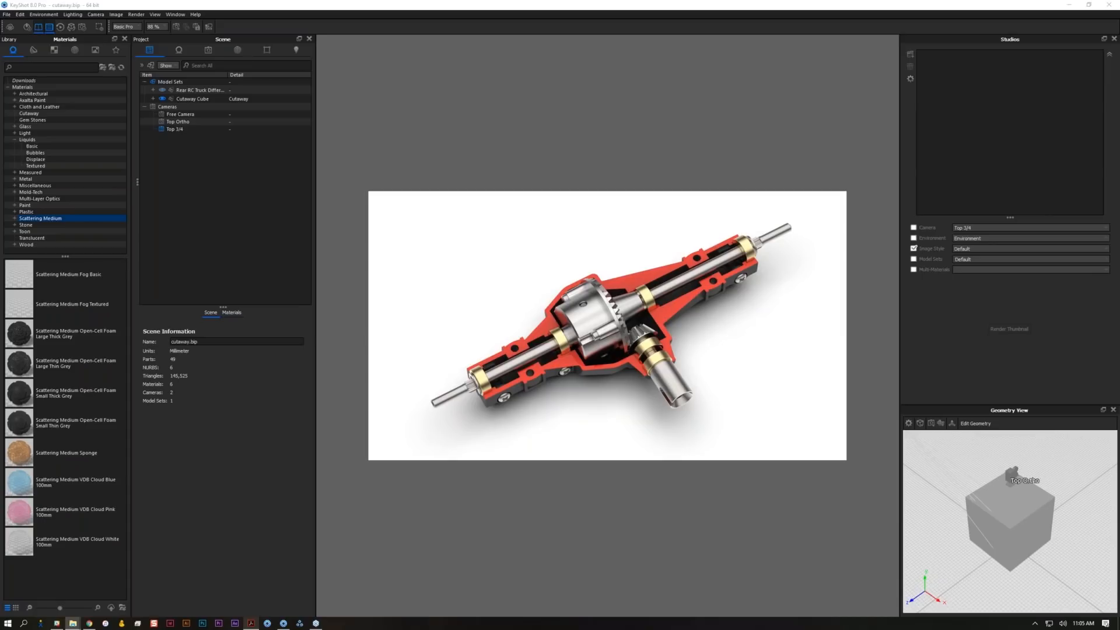
- Open the tone-mapping.bip scene and show its image style settings with a shortened styles list
{"action": "left_click_drag", "start_coordinate": [524, 292], "coordinate": [794, 316]}
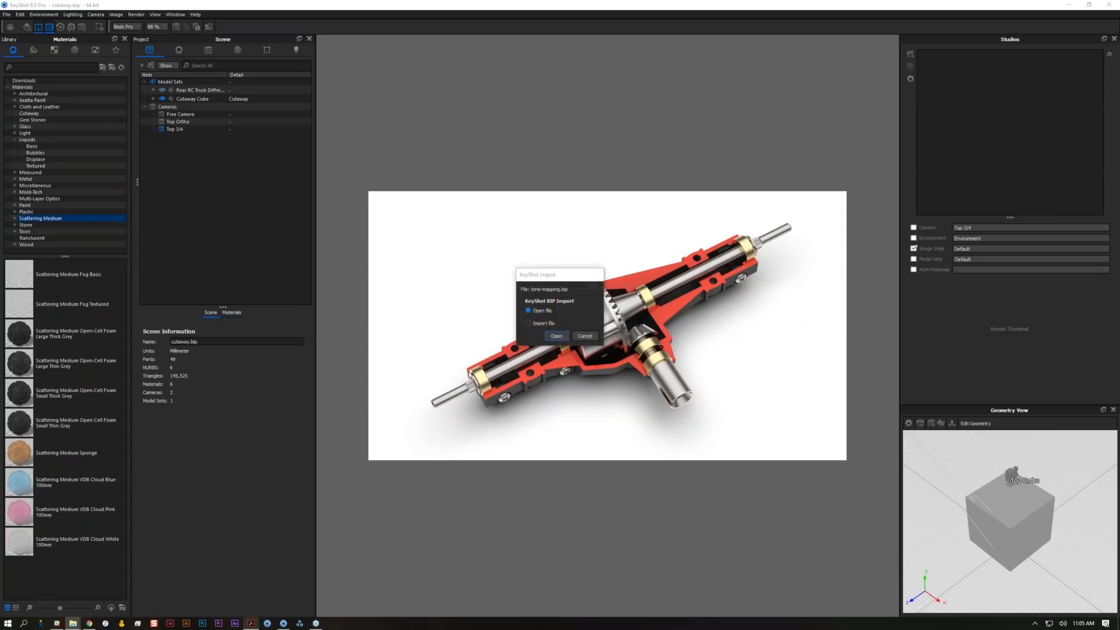
{"action": "left_click", "coordinate": [557, 336]}
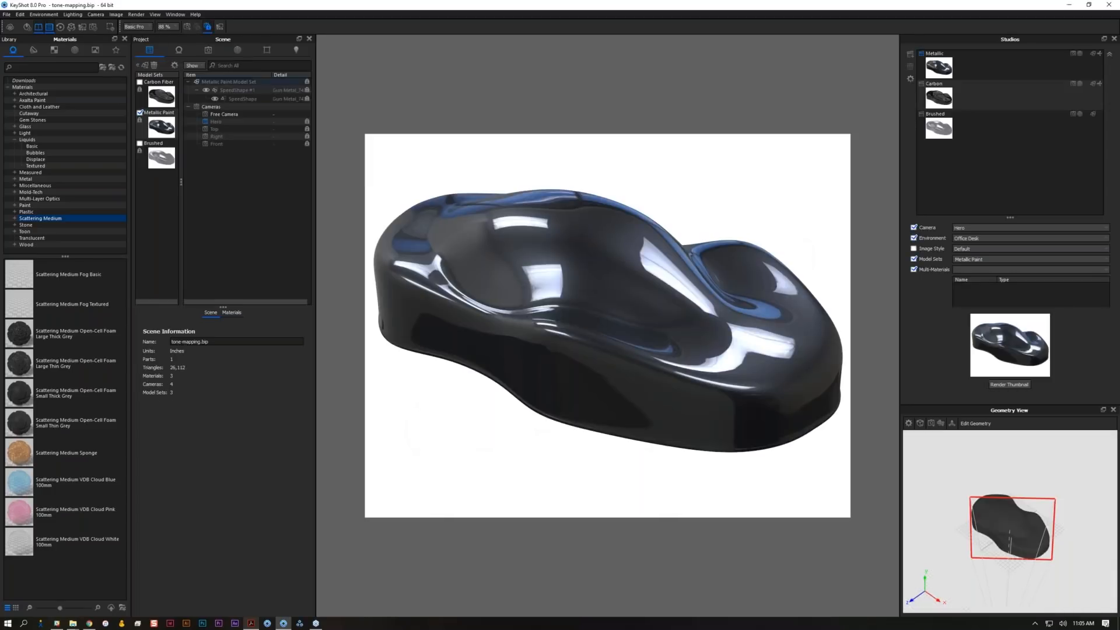
{"action": "left_click", "coordinate": [268, 50]}
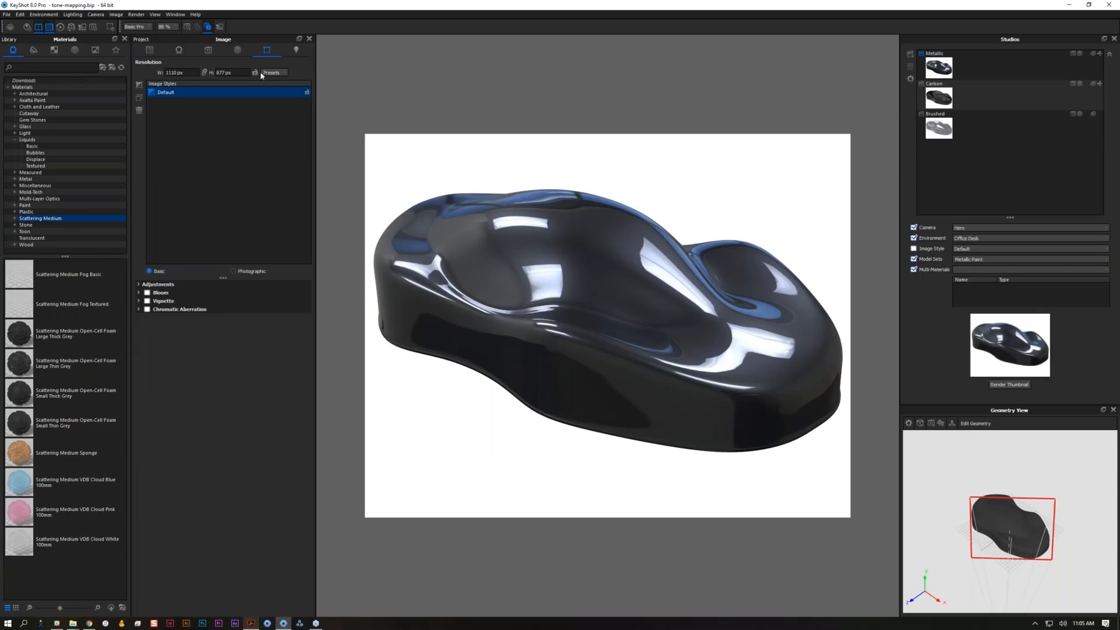
{"action": "left_click_drag", "start_coordinate": [222, 278], "coordinate": [208, 131]}
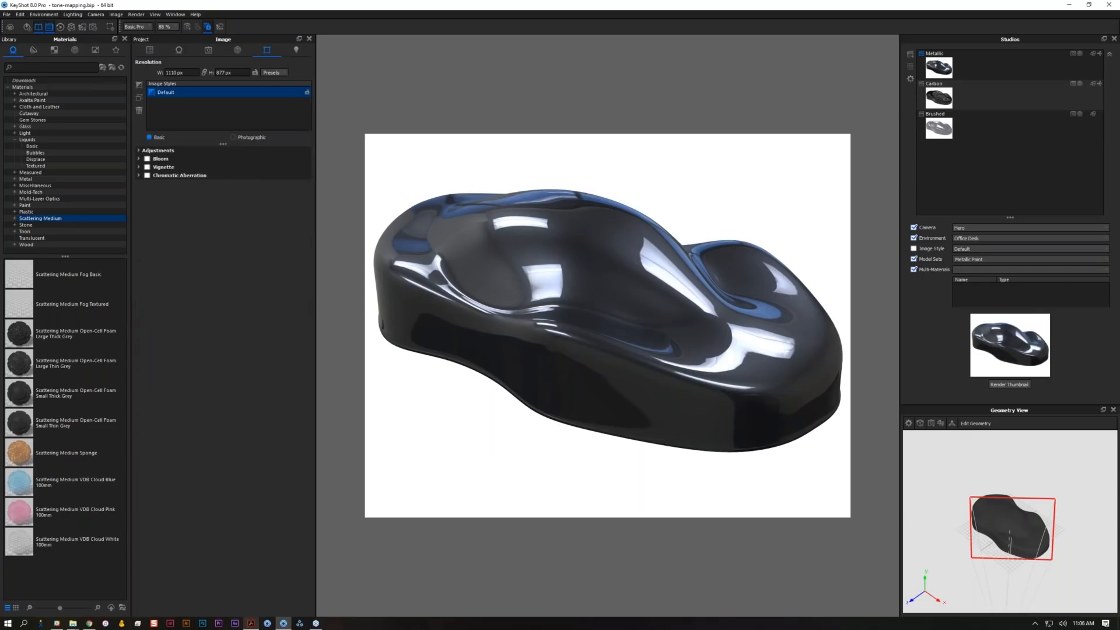
- Compare the Default image style in Basic and Photographic modes, including the adjustments and chromatic aberration options each offers
{"action": "left_click", "coordinate": [238, 137]}
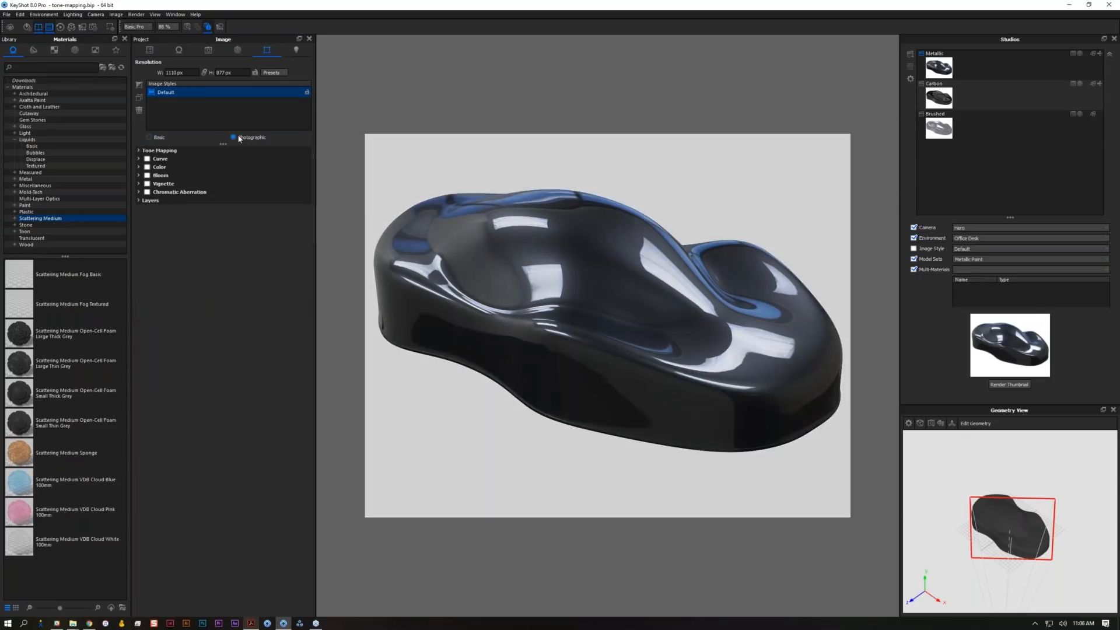
{"action": "left_click", "coordinate": [151, 137]}
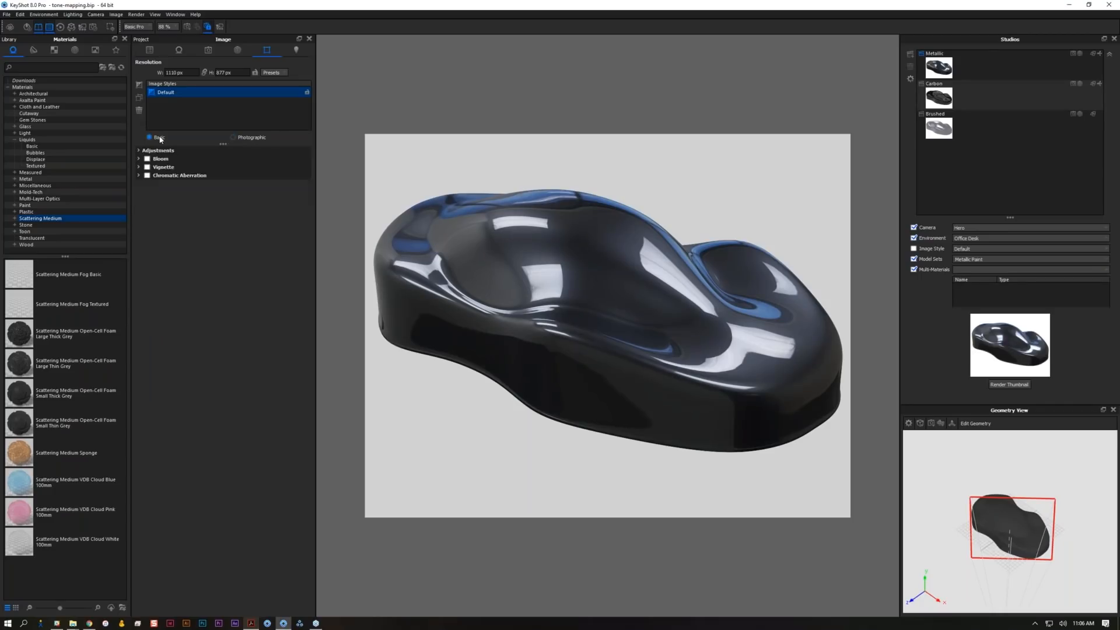
{"action": "left_click", "coordinate": [138, 175]}
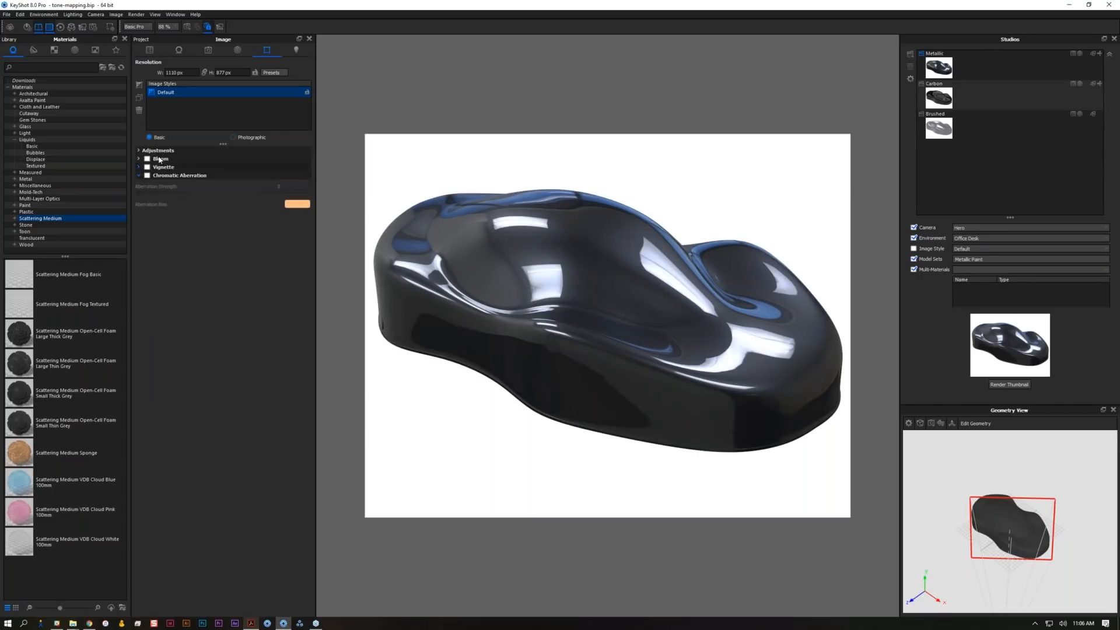
{"action": "left_click", "coordinate": [255, 139]}
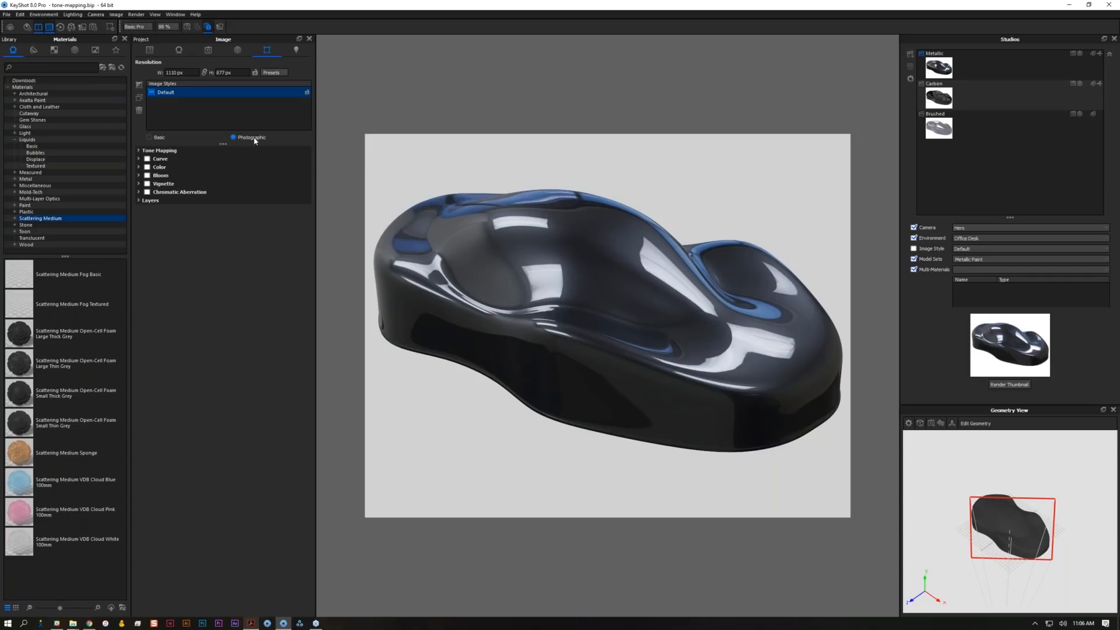
{"action": "left_click", "coordinate": [160, 137]}
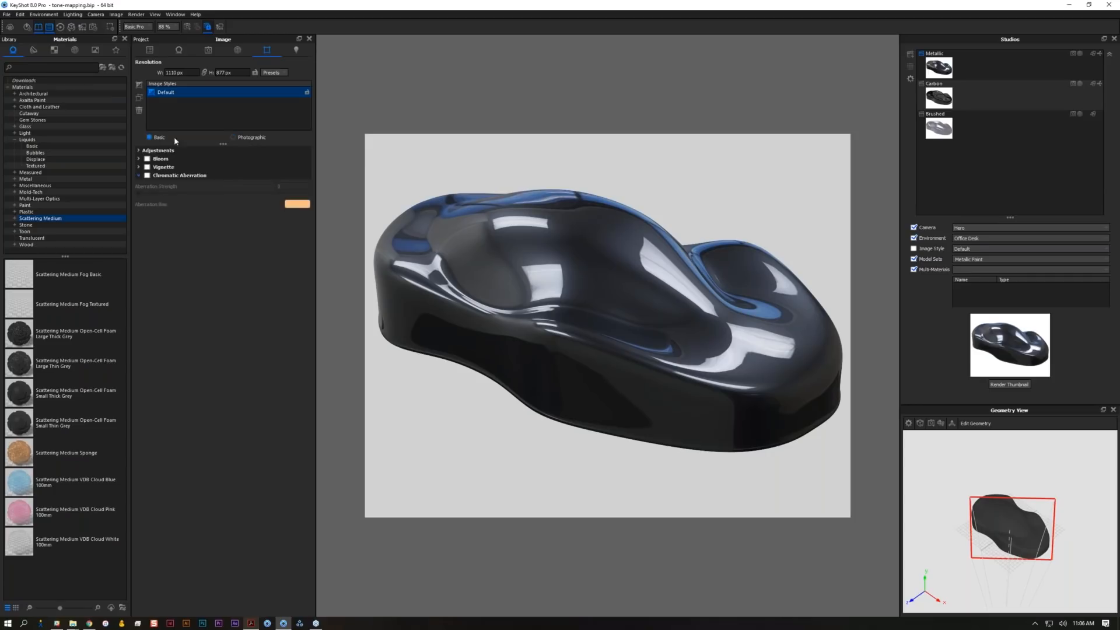
- Switch the Default image style to Photographic and raise the tone-mapping exposure to 0.906 EV
{"action": "left_click", "coordinate": [239, 139]}
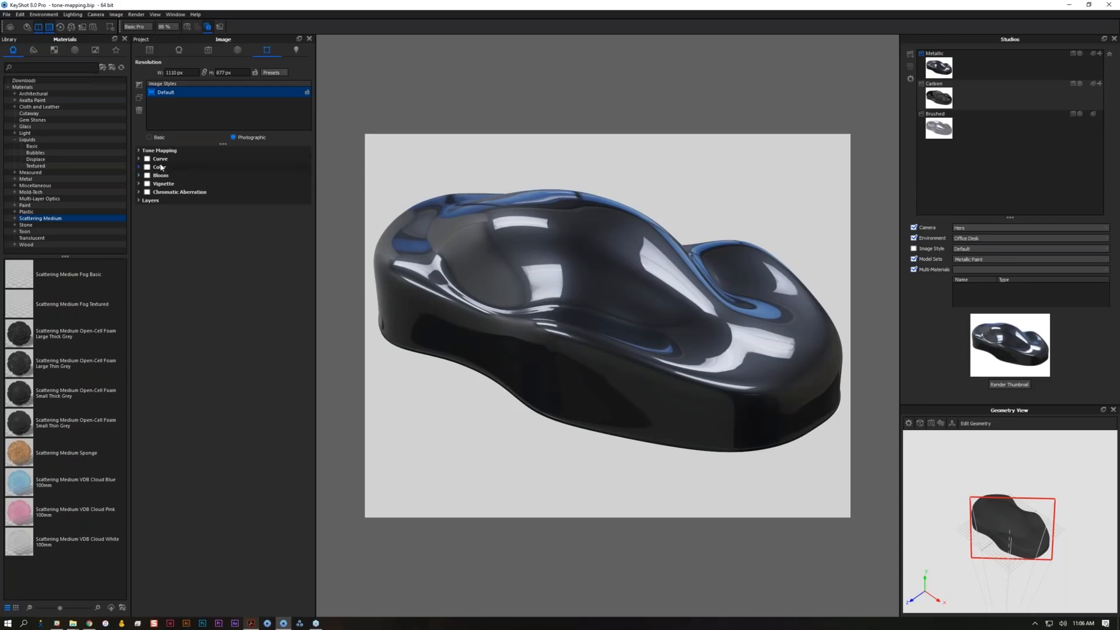
{"action": "left_click", "coordinate": [163, 153]}
{"action": "left_click_drag", "start_coordinate": [223, 169], "coordinate": [257, 168]}
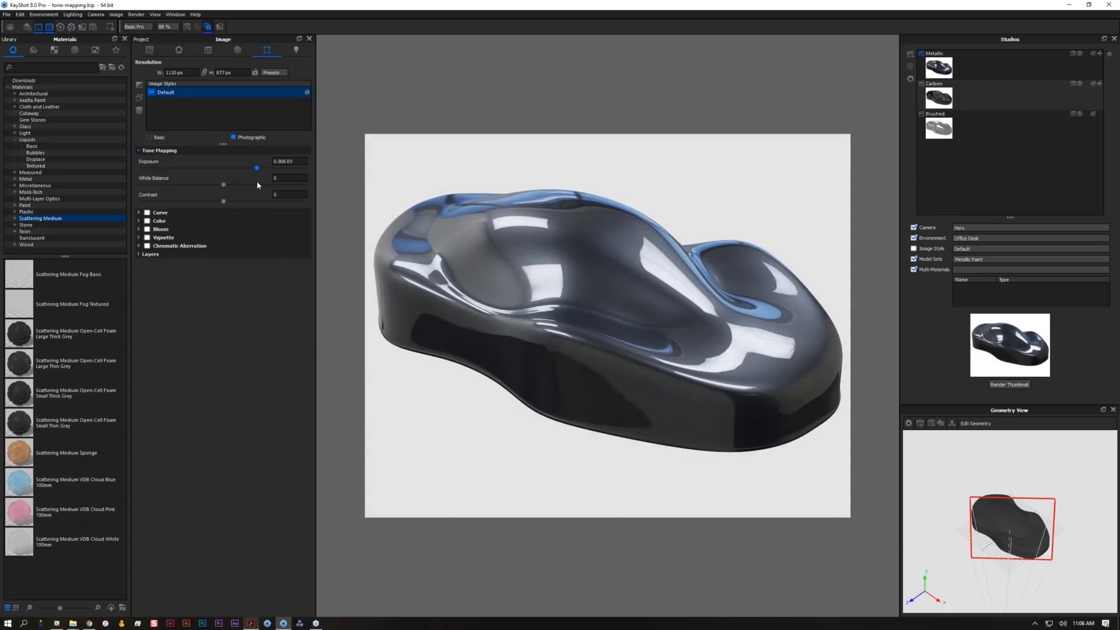
- Compare the brightened paint in Basic mode and examine that mode's exposure and gamma adjustments
{"action": "left_click", "coordinate": [187, 95]}
{"action": "left_click", "coordinate": [150, 137]}
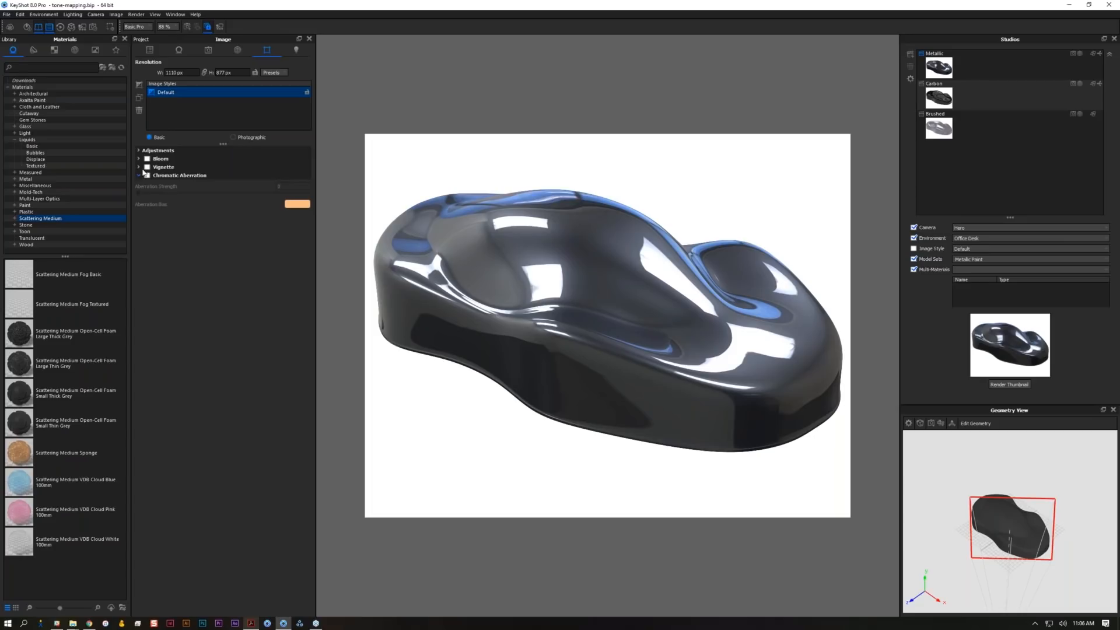
{"action": "left_click", "coordinate": [209, 150]}
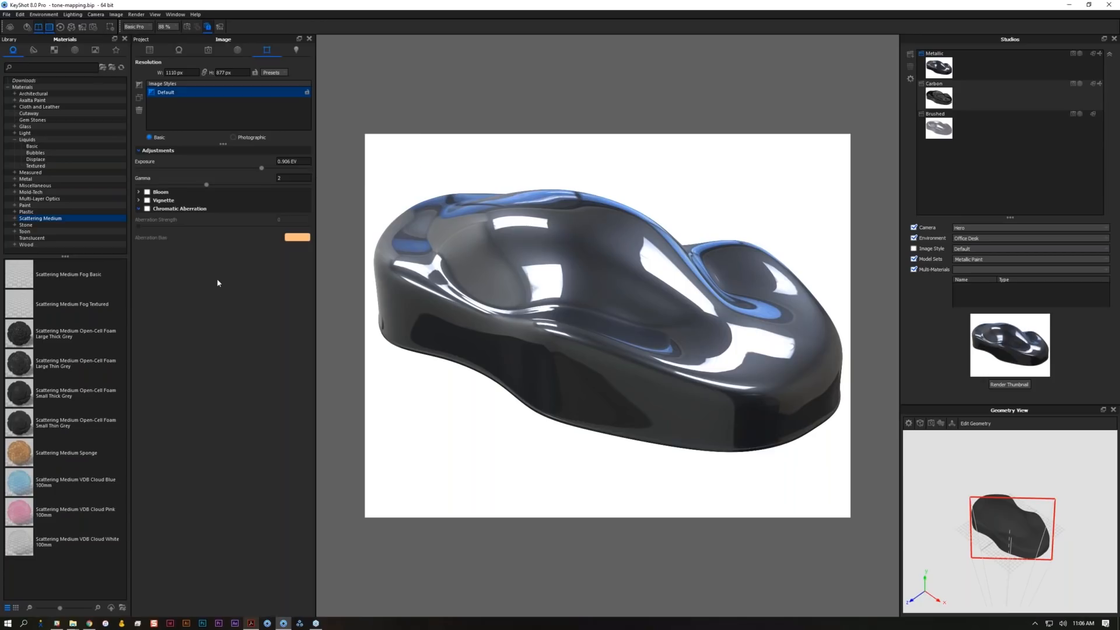
- Return the Default image style to Photographic and enable the white Background Color layer behind the model
{"action": "left_click", "coordinate": [236, 138]}
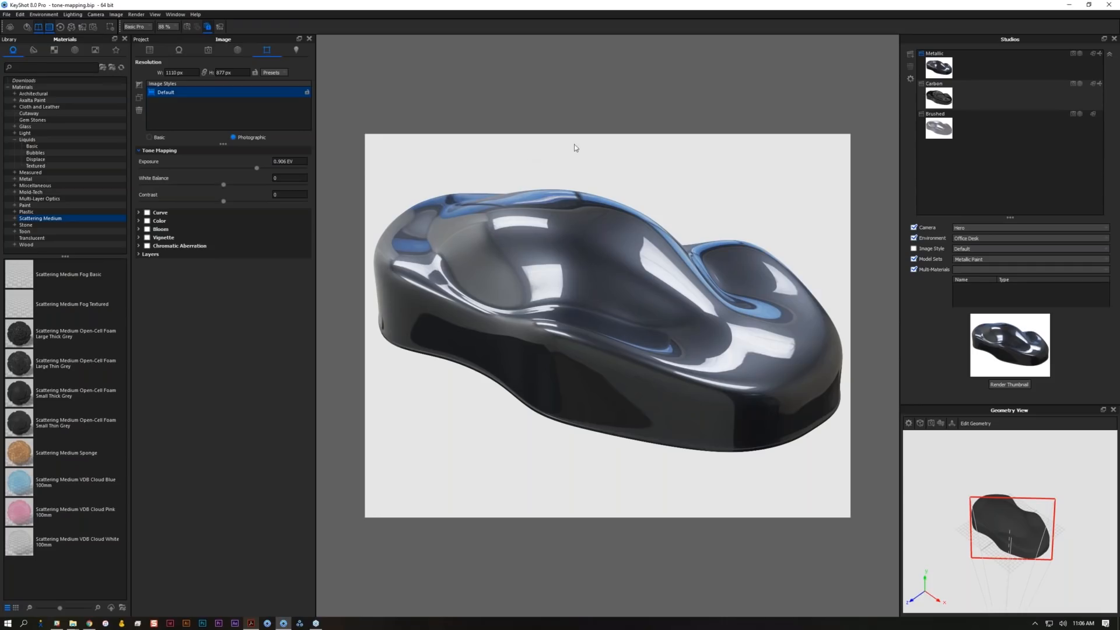
{"action": "left_click", "coordinate": [145, 255]}
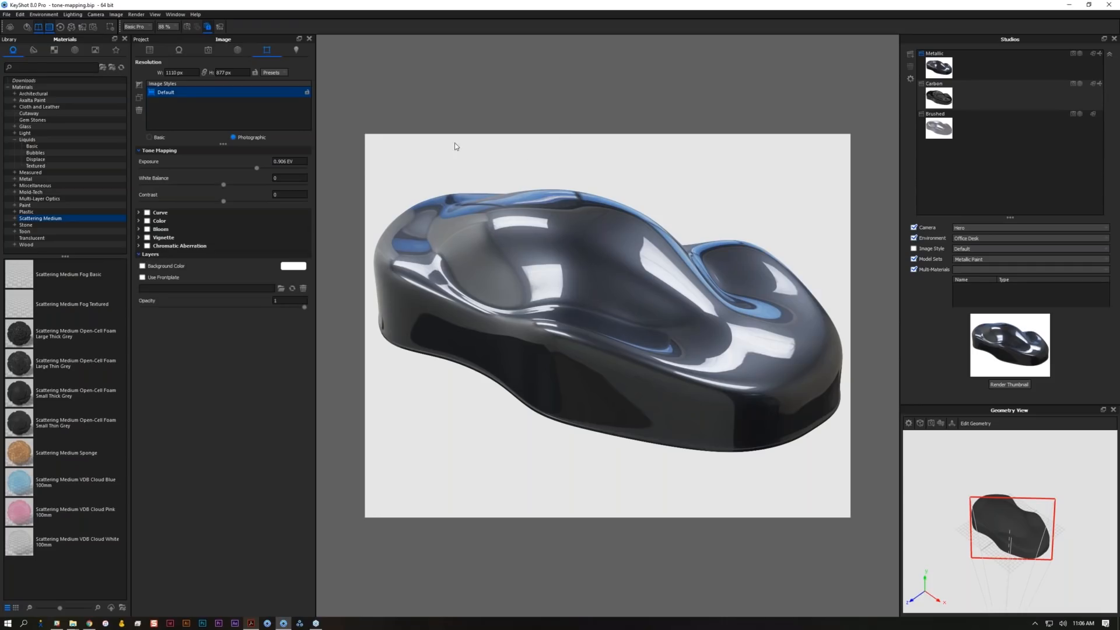
{"action": "left_click", "coordinate": [156, 268]}
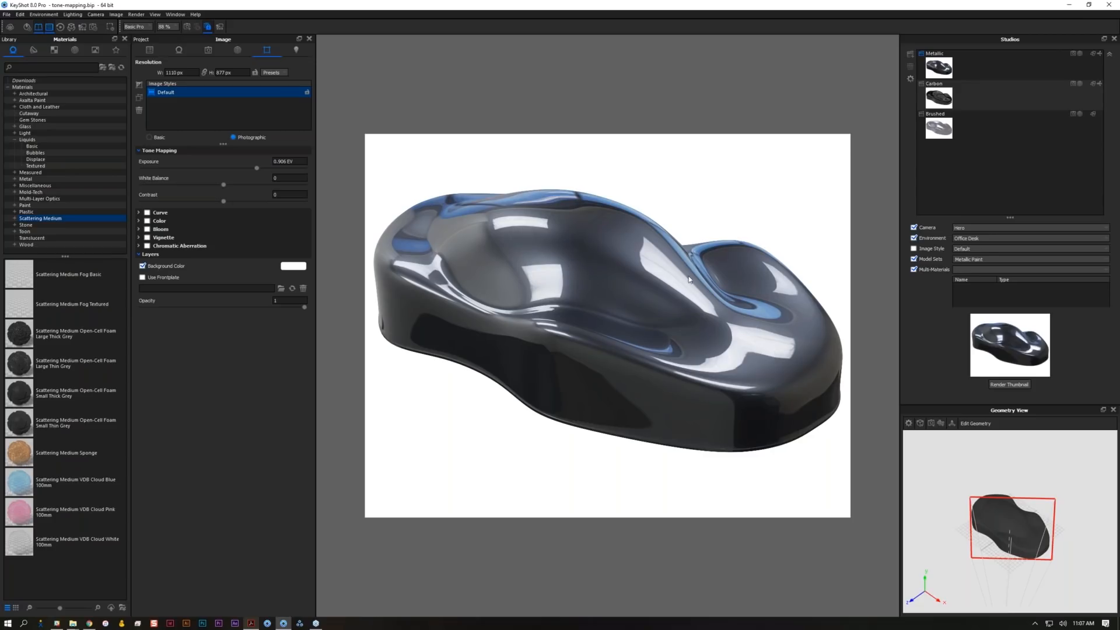
- Switch the image style back to Basic and set its exposure to 0 EV
{"action": "left_click", "coordinate": [167, 140]}
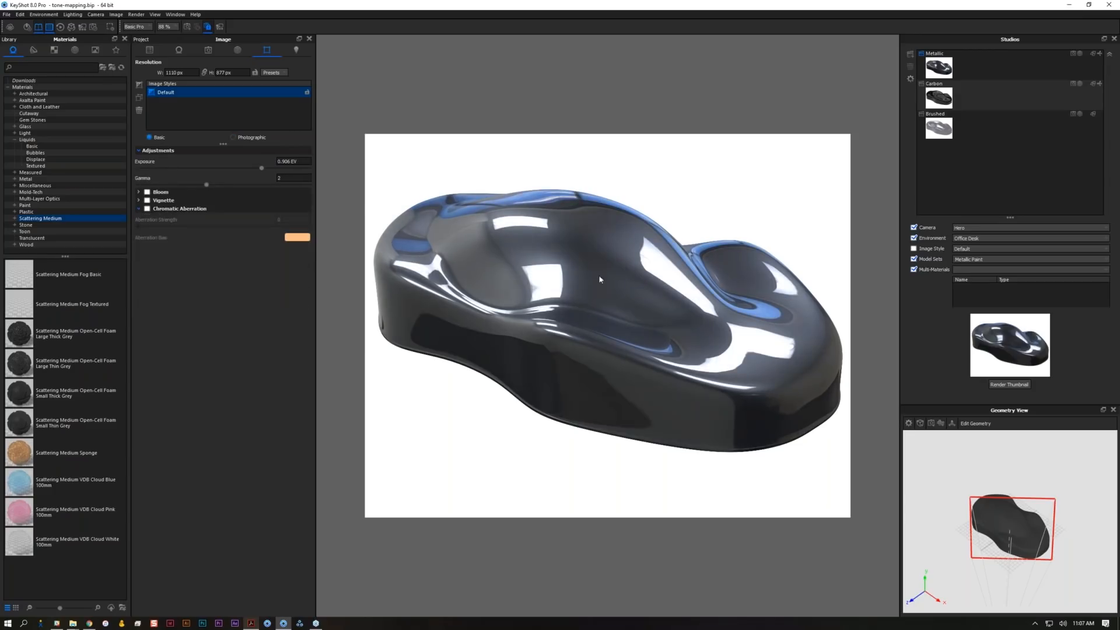
{"action": "double_click", "coordinate": [286, 161]}
{"action": "type", "text": "0"}
{"action": "key", "text": "Return"}
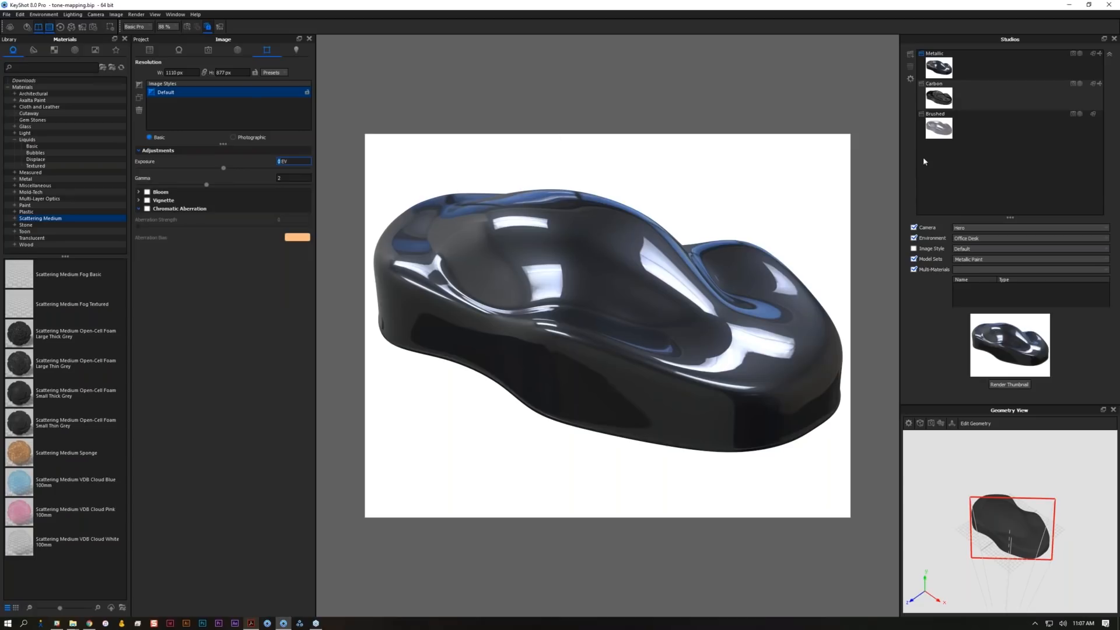
- Make the Brushed model set active in the scene in place of the Metallic Paint set
{"action": "left_click", "coordinate": [942, 133]}
{"action": "left_click", "coordinate": [156, 51]}
{"action": "left_click", "coordinate": [167, 161]}
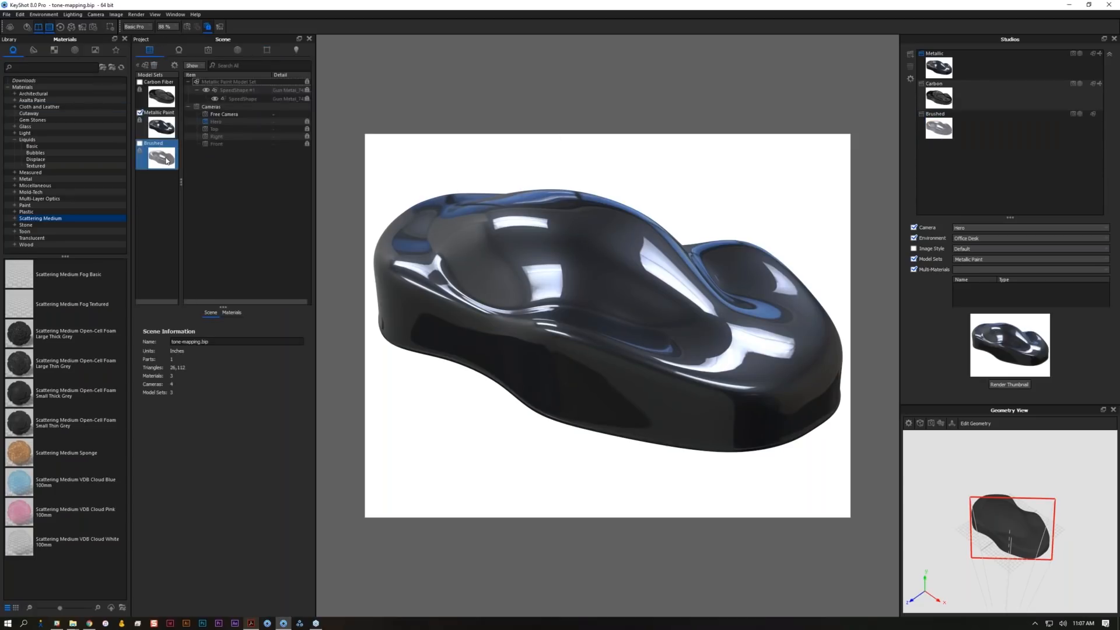
{"action": "double_click", "coordinate": [167, 161]}
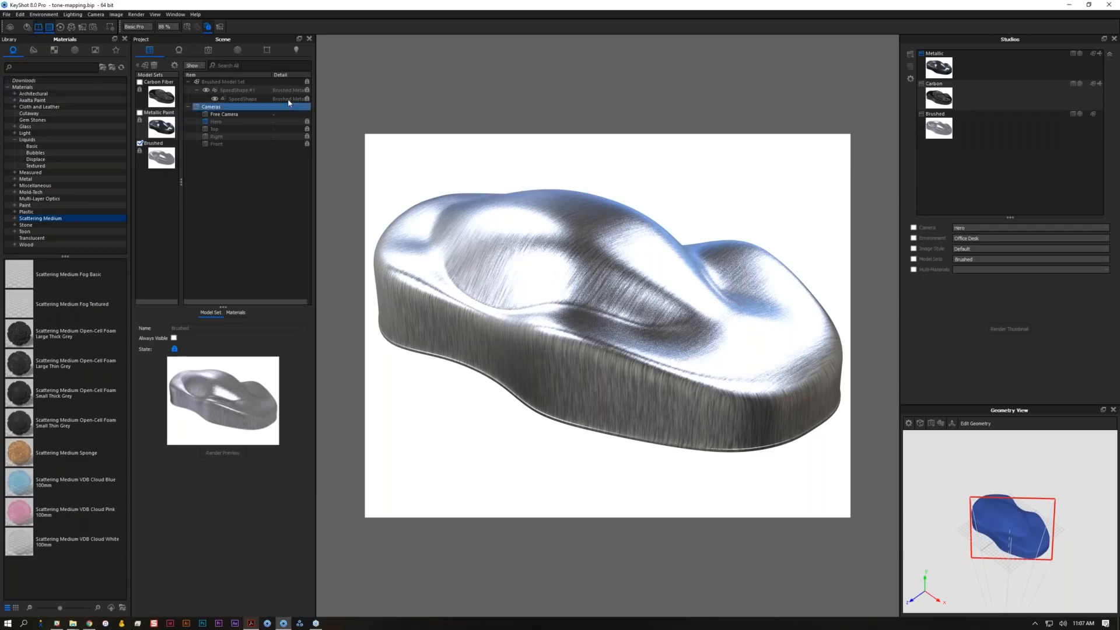
- Set the brushed model's image style to Photographic with the white Background Color enabled, and raise the exposure
{"action": "left_click", "coordinate": [258, 52]}
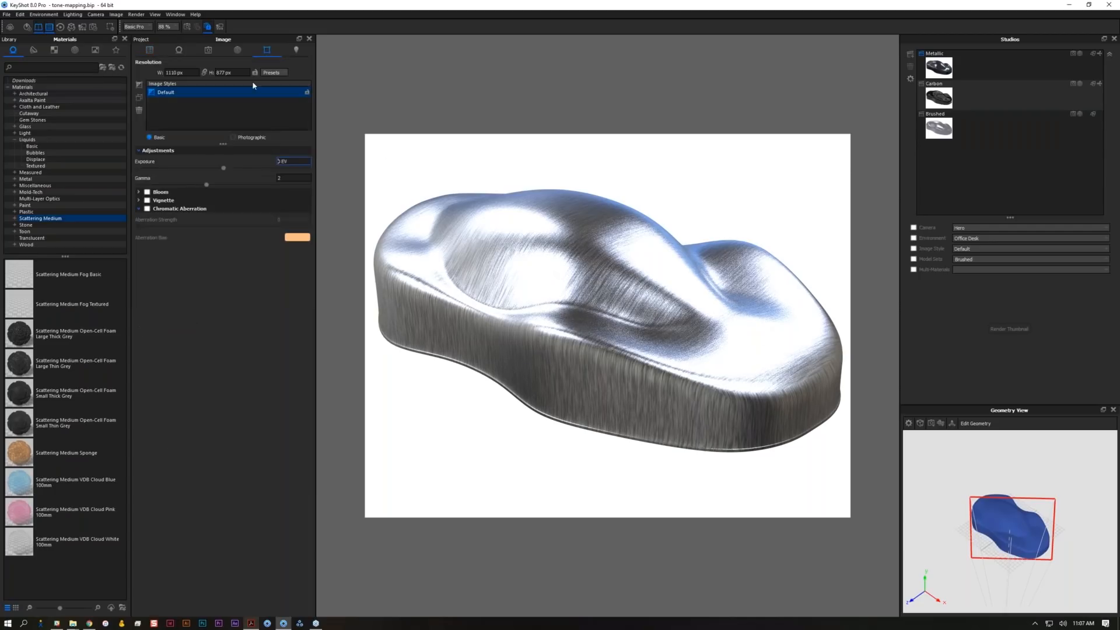
{"action": "left_click", "coordinate": [259, 138]}
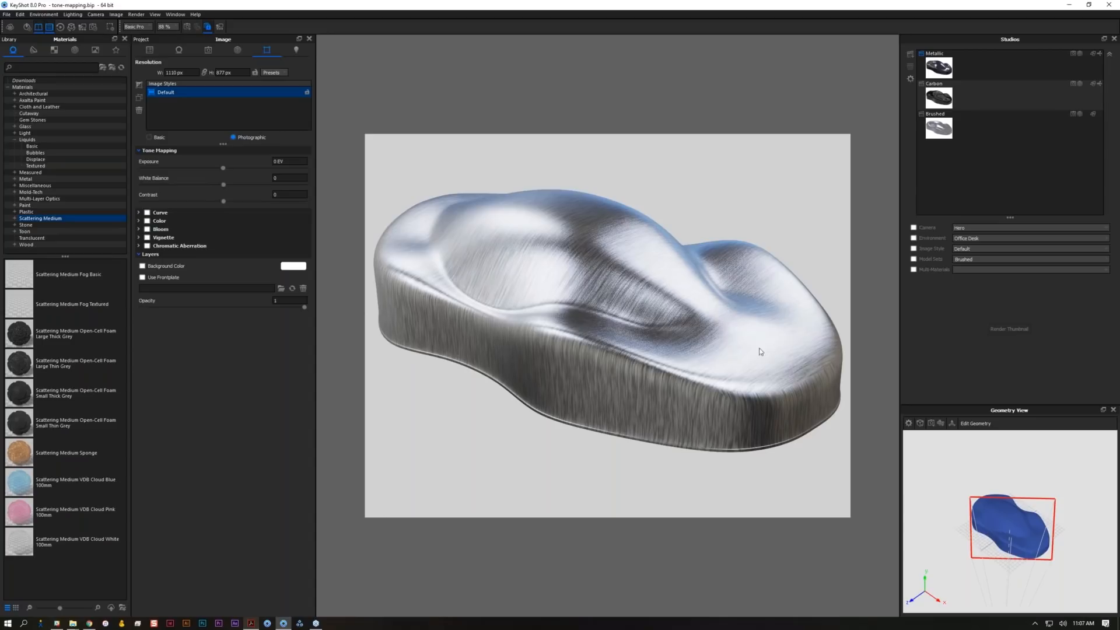
{"action": "left_click", "coordinate": [156, 266]}
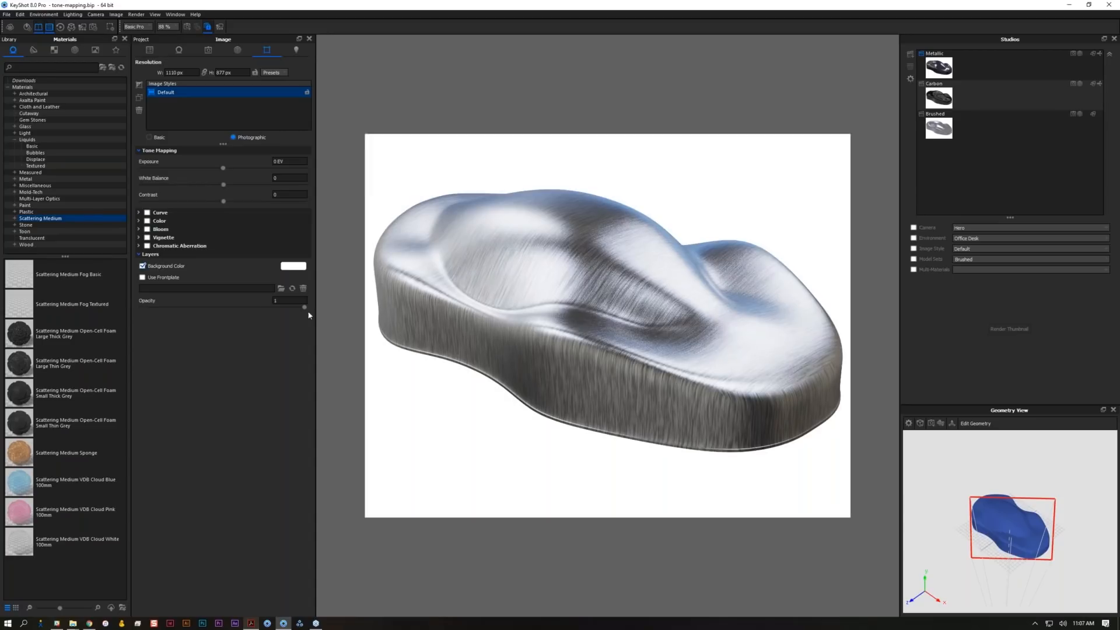
{"action": "left_click_drag", "start_coordinate": [223, 168], "coordinate": [265, 174]}
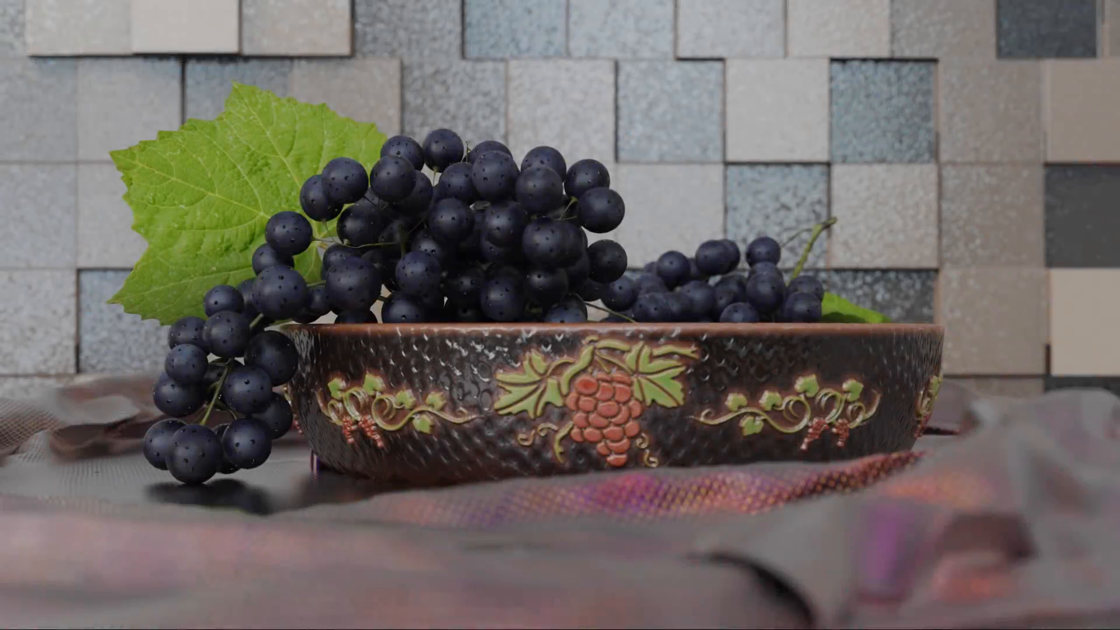